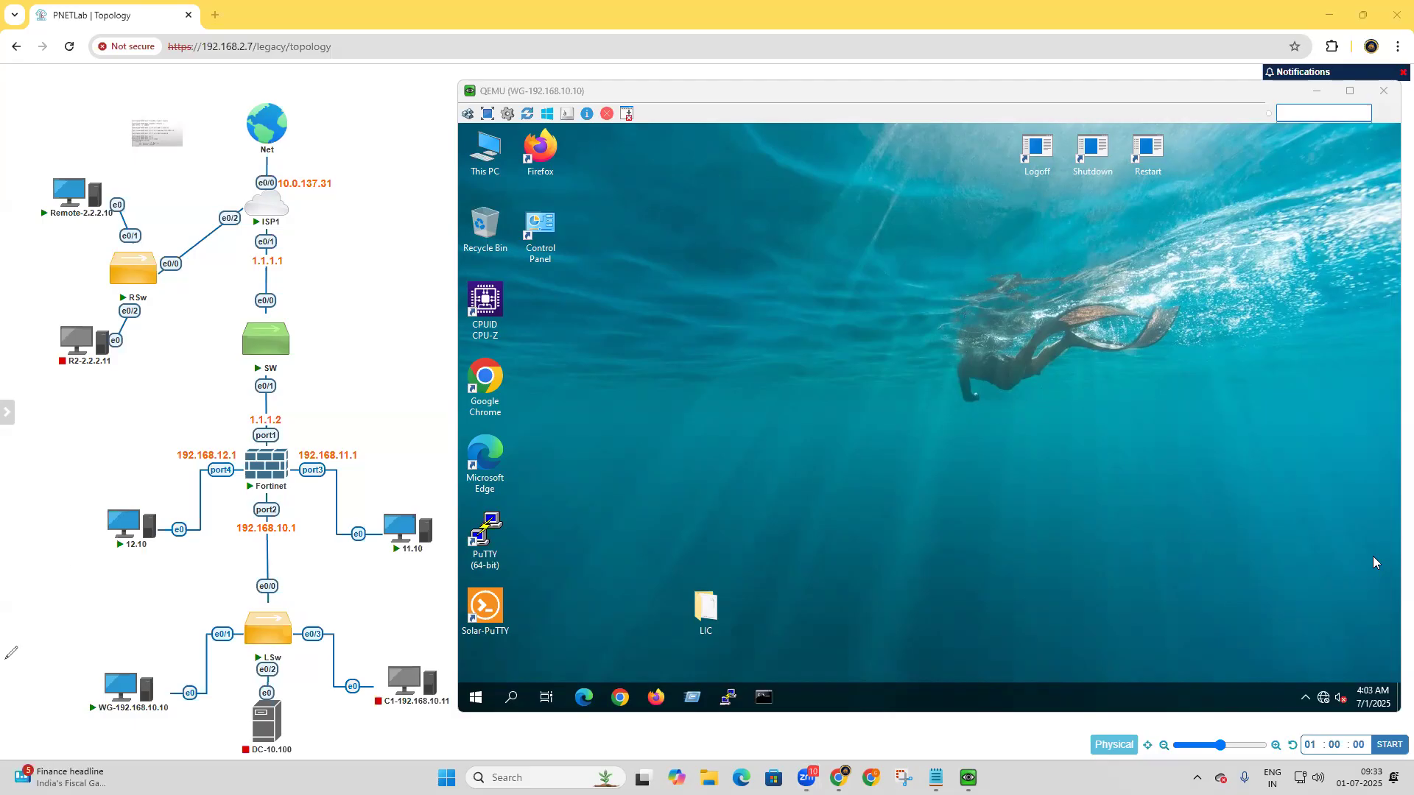
Minimize the WG-192.168.10.10 console and sketch three boxes joined by two link lines in the blank area beside the topology.
click(1325, 97)
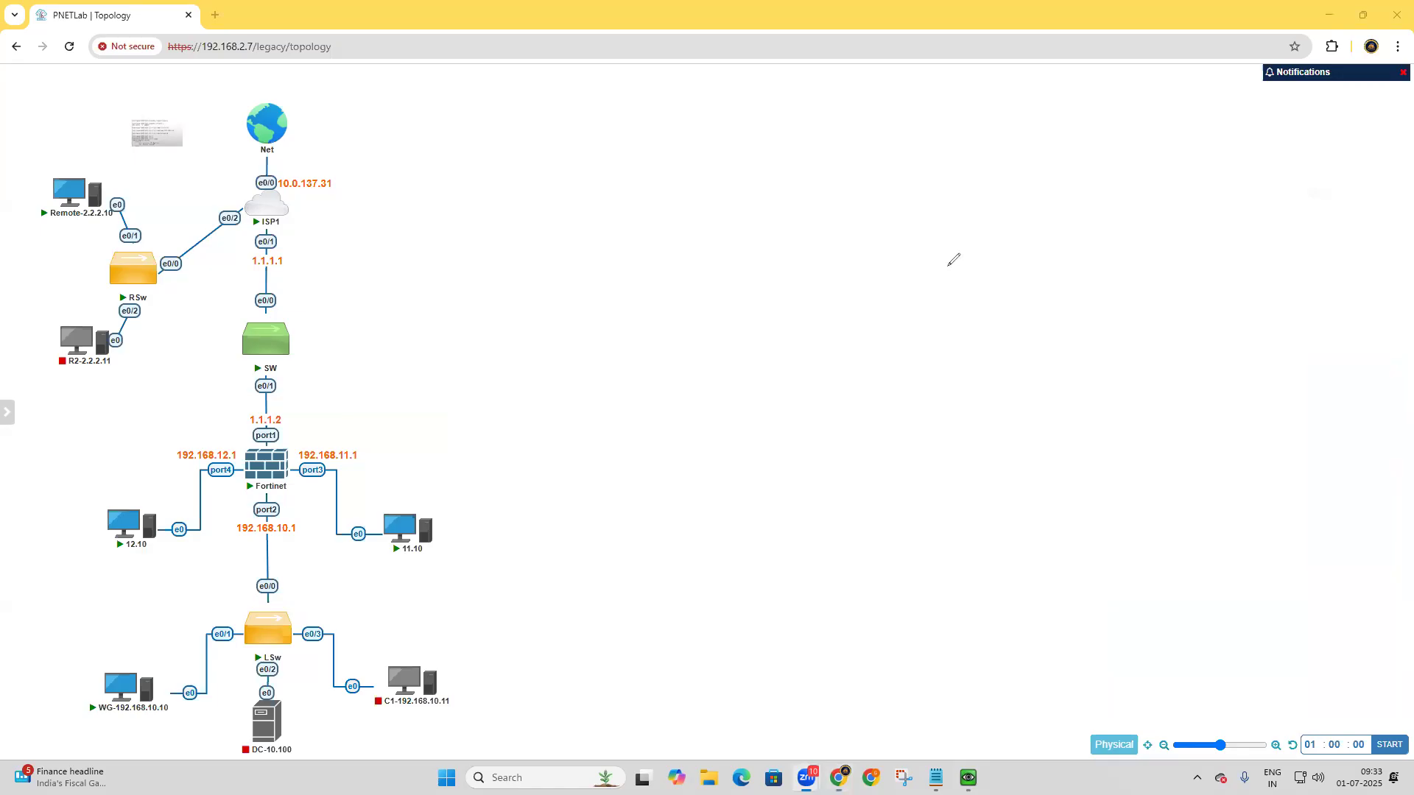
mouse_move(629, 317)
mouse_down()
mouse_move(644, 351)
mouse_move(667, 294)
mouse_move(686, 327)
mouse_up()
drag(643, 353, 687, 337)
drag(796, 168, 812, 201)
mouse_move(793, 171)
mouse_down()
mouse_move(829, 148)
mouse_move(845, 182)
mouse_up()
drag(812, 201, 839, 189)
drag(1074, 211, 1094, 235)
mouse_move(1120, 183)
mouse_down()
mouse_move(1078, 200)
mouse_move(1142, 209)
mouse_up()
drag(1133, 226, 1097, 236)
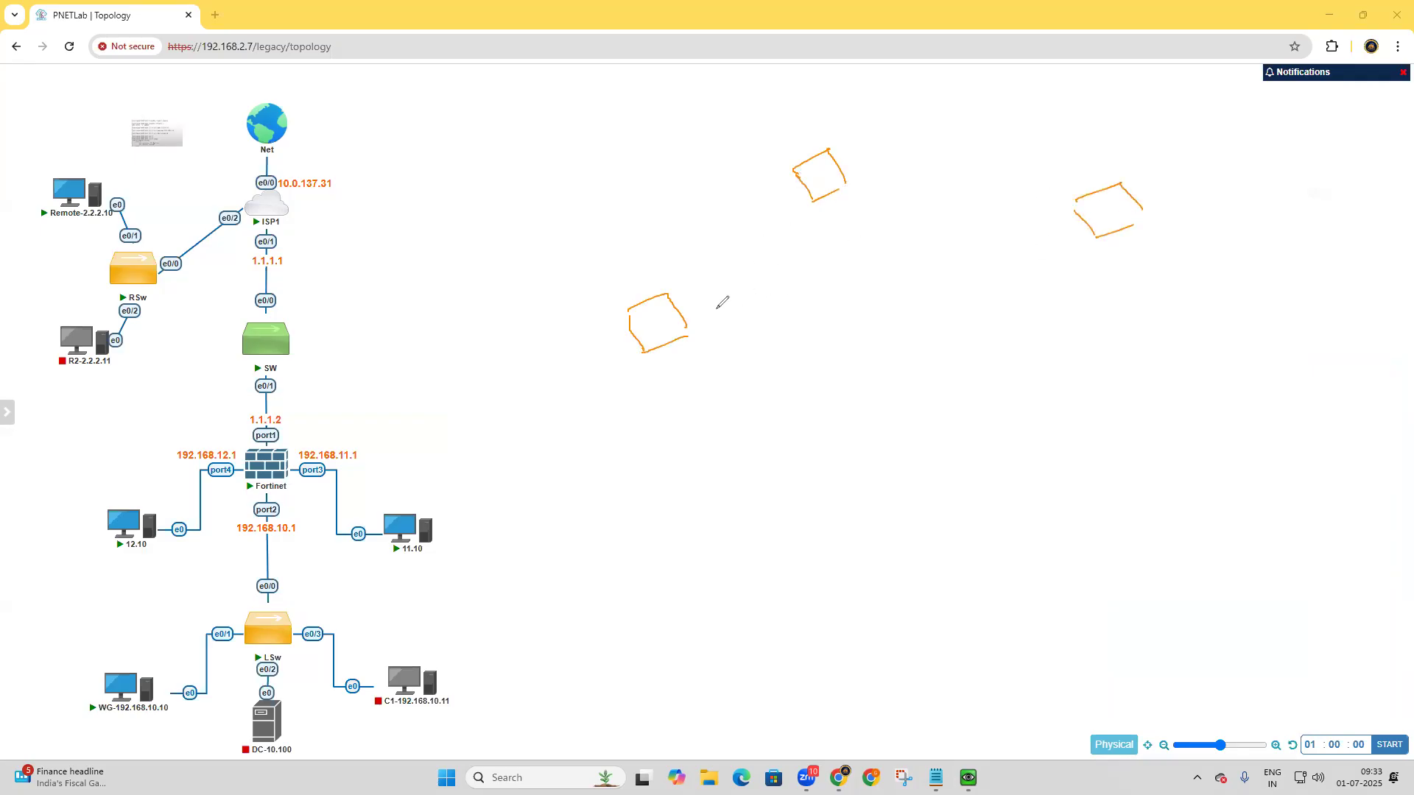
mouse_move(686, 315)
mouse_down()
mouse_move(781, 204)
mouse_move(1000, 193)
mouse_move(1082, 206)
mouse_up()
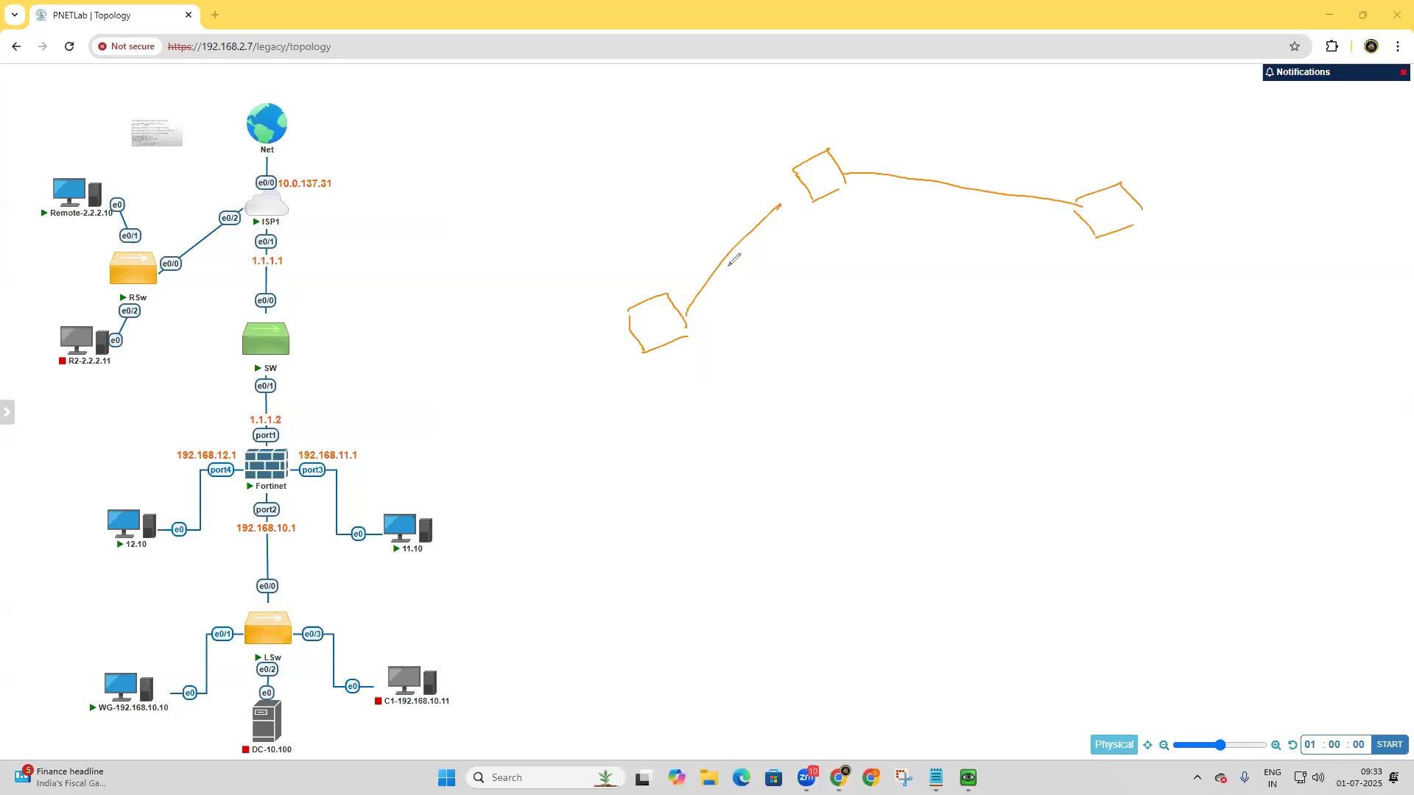
Number the sketched boxes 1, 2 and 3, and label the link ends with addresses such as 1.1, 2.1 and 2.2.
drag(627, 270, 639, 287)
drag(797, 128, 817, 134)
drag(1076, 152, 1084, 174)
drag(674, 280, 695, 276)
click(683, 279)
click(766, 197)
drag(751, 197, 783, 200)
drag(883, 139, 897, 150)
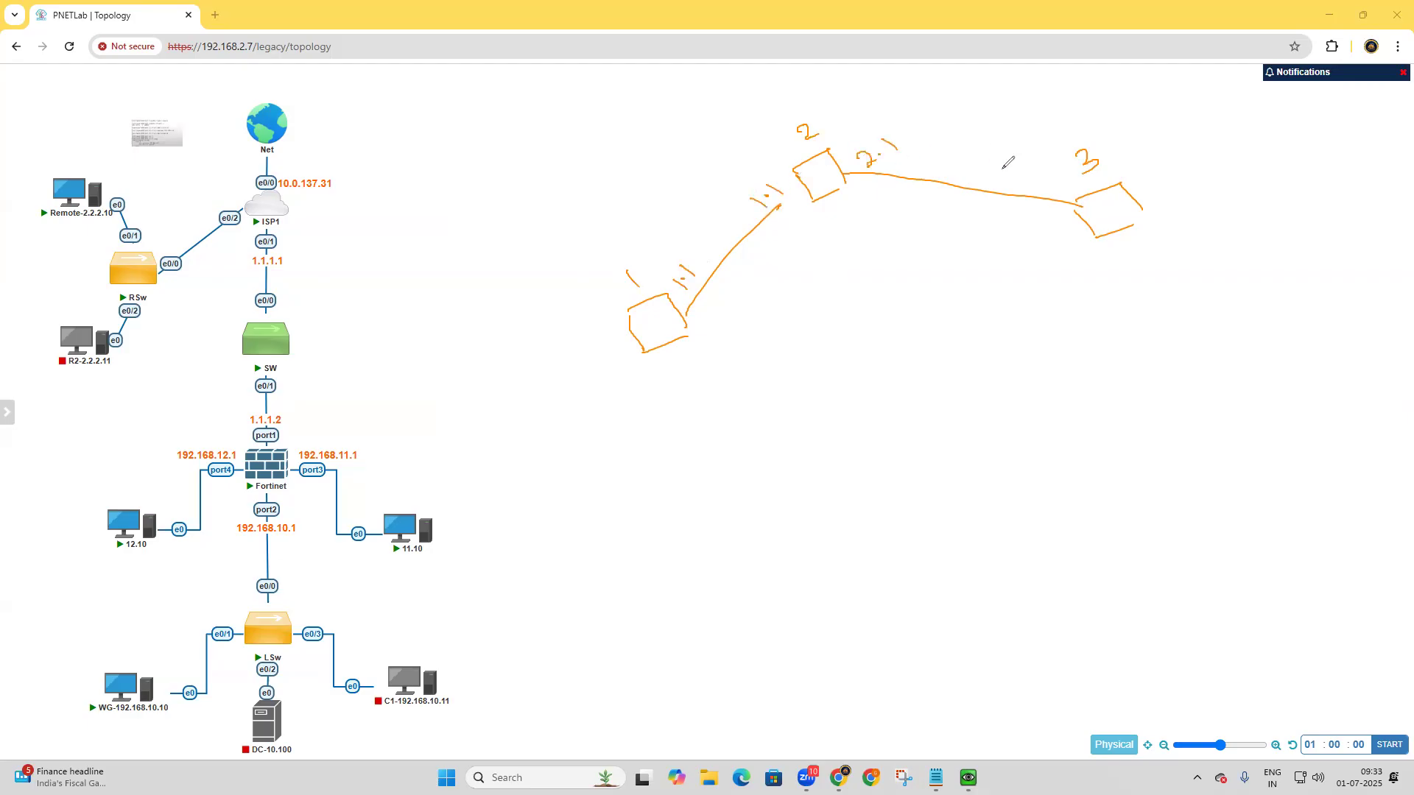
click(1048, 180)
drag(1029, 177, 1073, 174)
Add check marks at the link ends, draw parallel lines along both links, and circle the two addresses between boxes 1 and 2.
mouse_move(697, 300)
mouse_down()
mouse_move(708, 317)
mouse_move(720, 294)
mouse_up()
drag(801, 215, 767, 227)
drag(1036, 226, 1068, 206)
drag(666, 259, 733, 189)
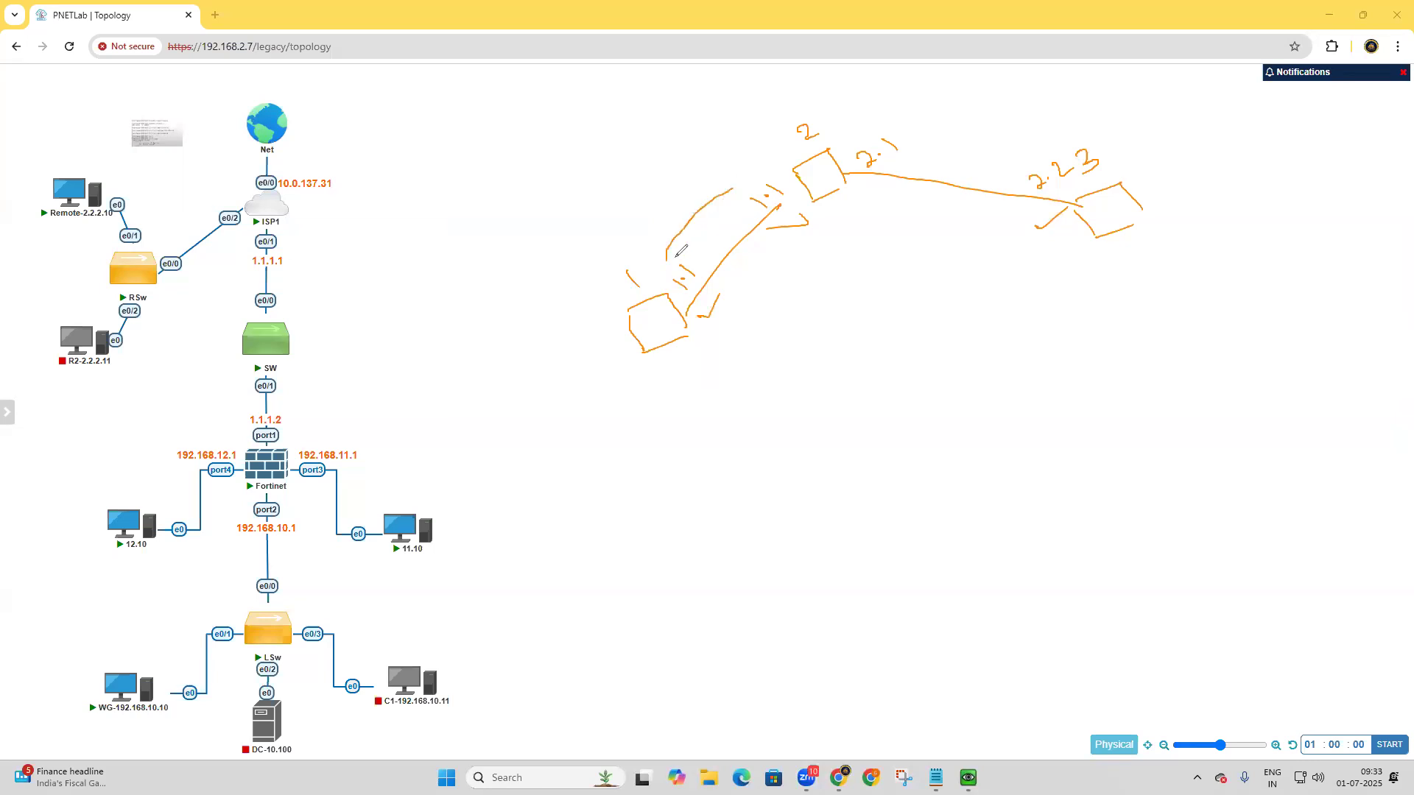
drag(675, 259, 738, 209)
drag(915, 137, 1055, 149)
drag(939, 147, 1043, 153)
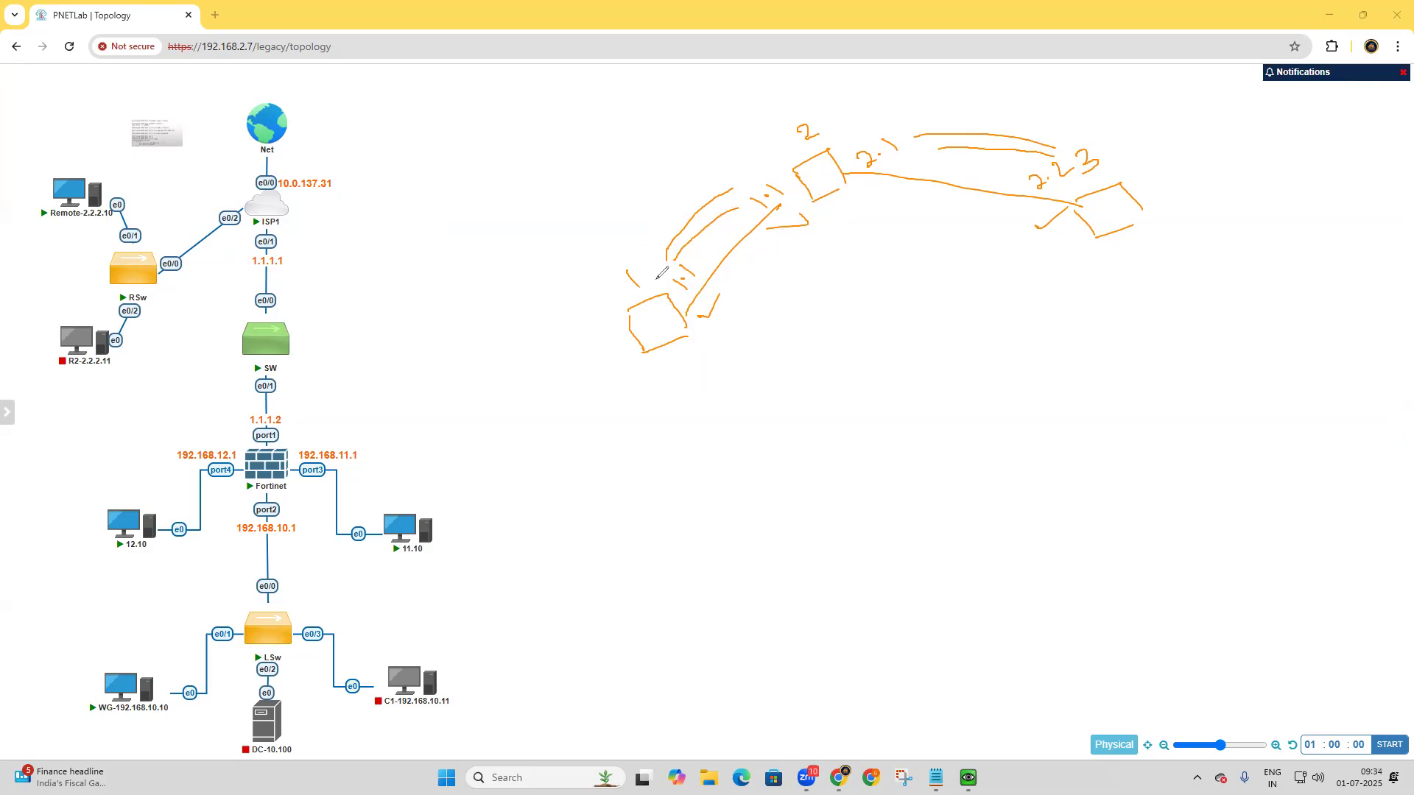
mouse_move(651, 268)
mouse_down()
mouse_move(693, 290)
mouse_move(703, 278)
mouse_up()
mouse_move(736, 189)
mouse_down()
mouse_move(747, 206)
mouse_move(802, 200)
mouse_move(782, 193)
mouse_up()
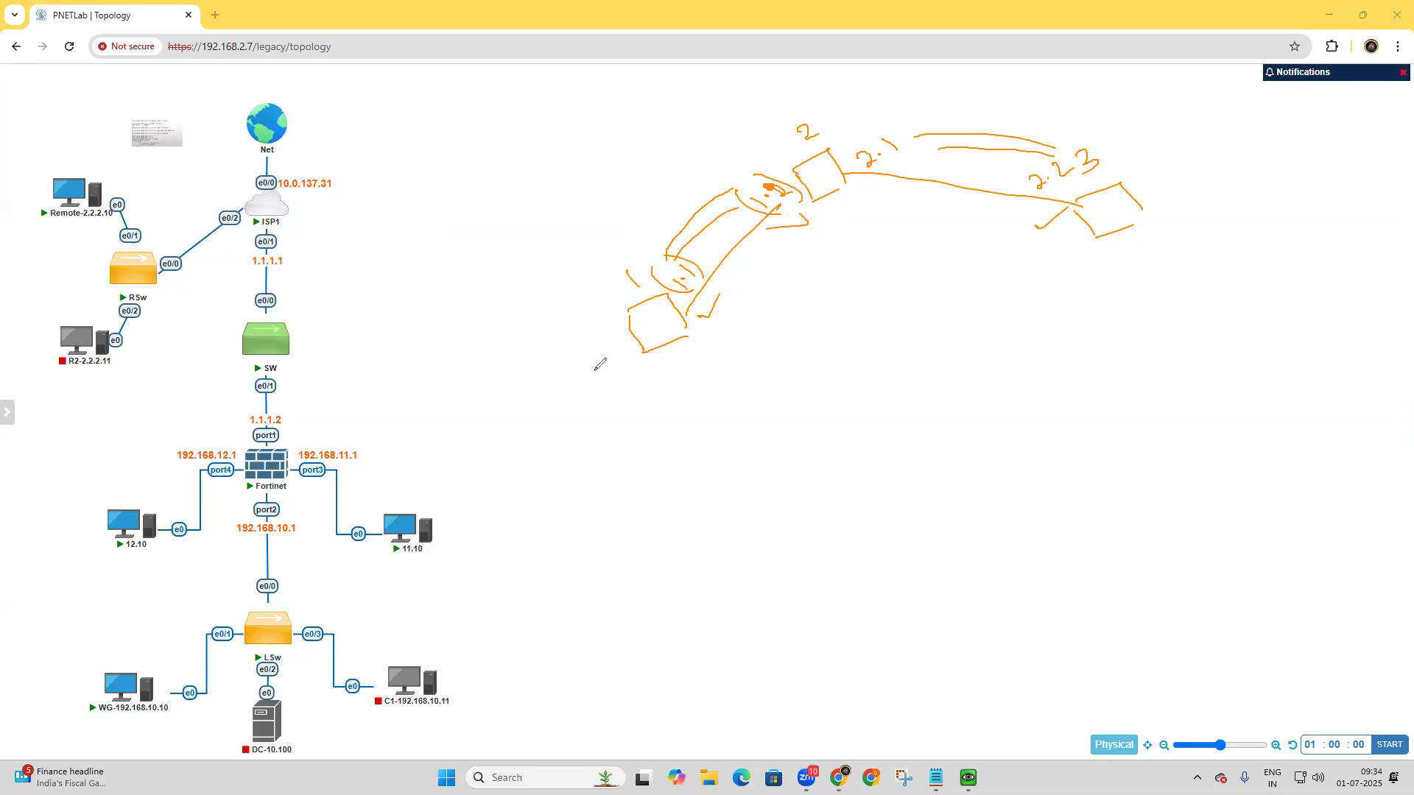
Try sketching a smaller box beside box 1 with a curved path toward the first link, and undo the latest strokes.
mouse_move(572, 372)
mouse_down()
mouse_move(587, 389)
mouse_move(602, 367)
mouse_move(587, 390)
mouse_move(631, 346)
mouse_up()
mouse_move(624, 382)
mouse_down()
mouse_move(728, 361)
mouse_move(745, 295)
mouse_move(718, 273)
mouse_move(736, 273)
mouse_up()
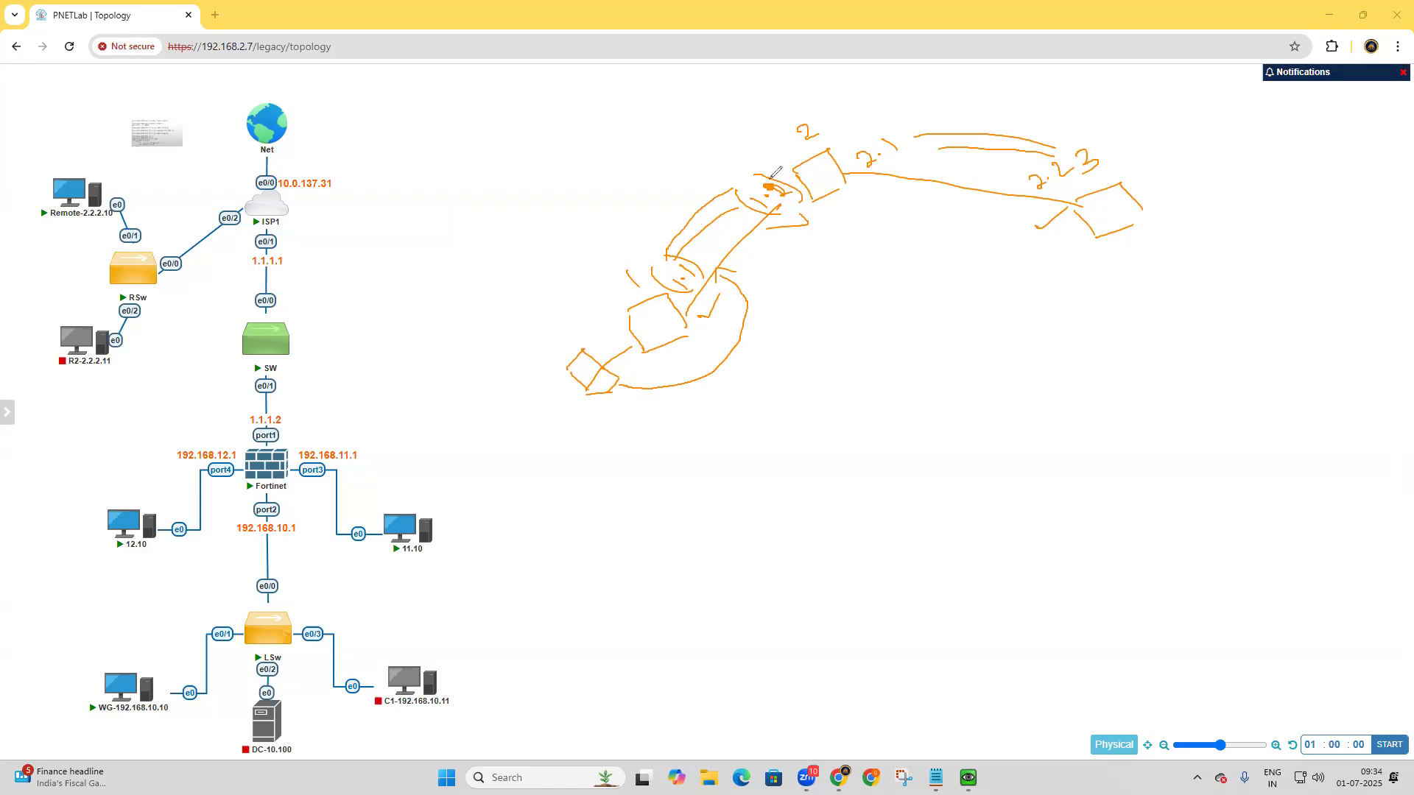
drag(762, 208, 698, 397)
key(ctrl+z)
key(ctrl+z)
key(ctrl+z)
key(ctrl+z)
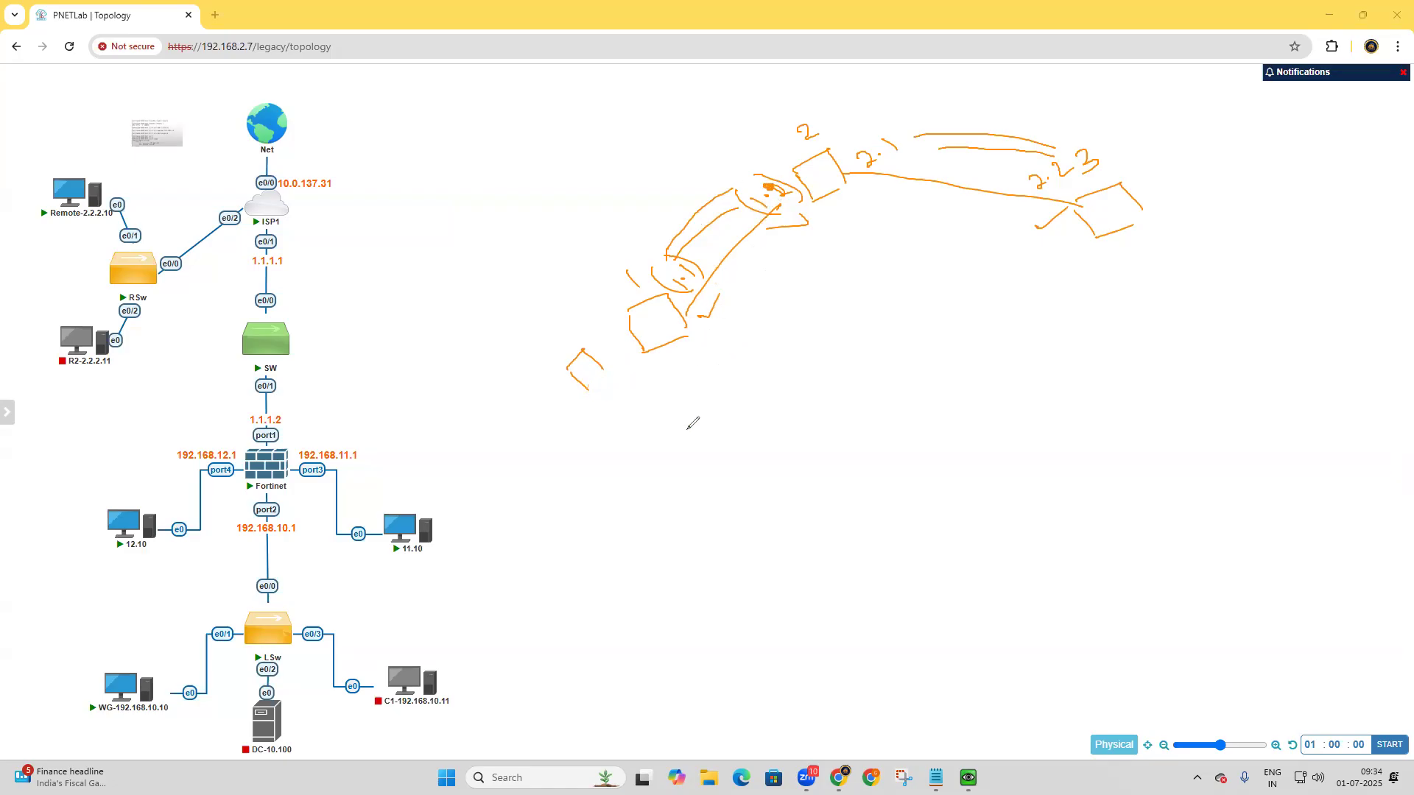
Sketch a laptop connected to a cloud below the three boxes.
drag(692, 496, 730, 530)
mouse_move(696, 495)
mouse_down()
mouse_move(740, 495)
mouse_move(736, 557)
mouse_up()
drag(745, 494, 744, 561)
mouse_move(736, 427)
mouse_down()
mouse_move(748, 446)
mouse_move(808, 446)
mouse_move(728, 410)
mouse_move(736, 496)
mouse_up()
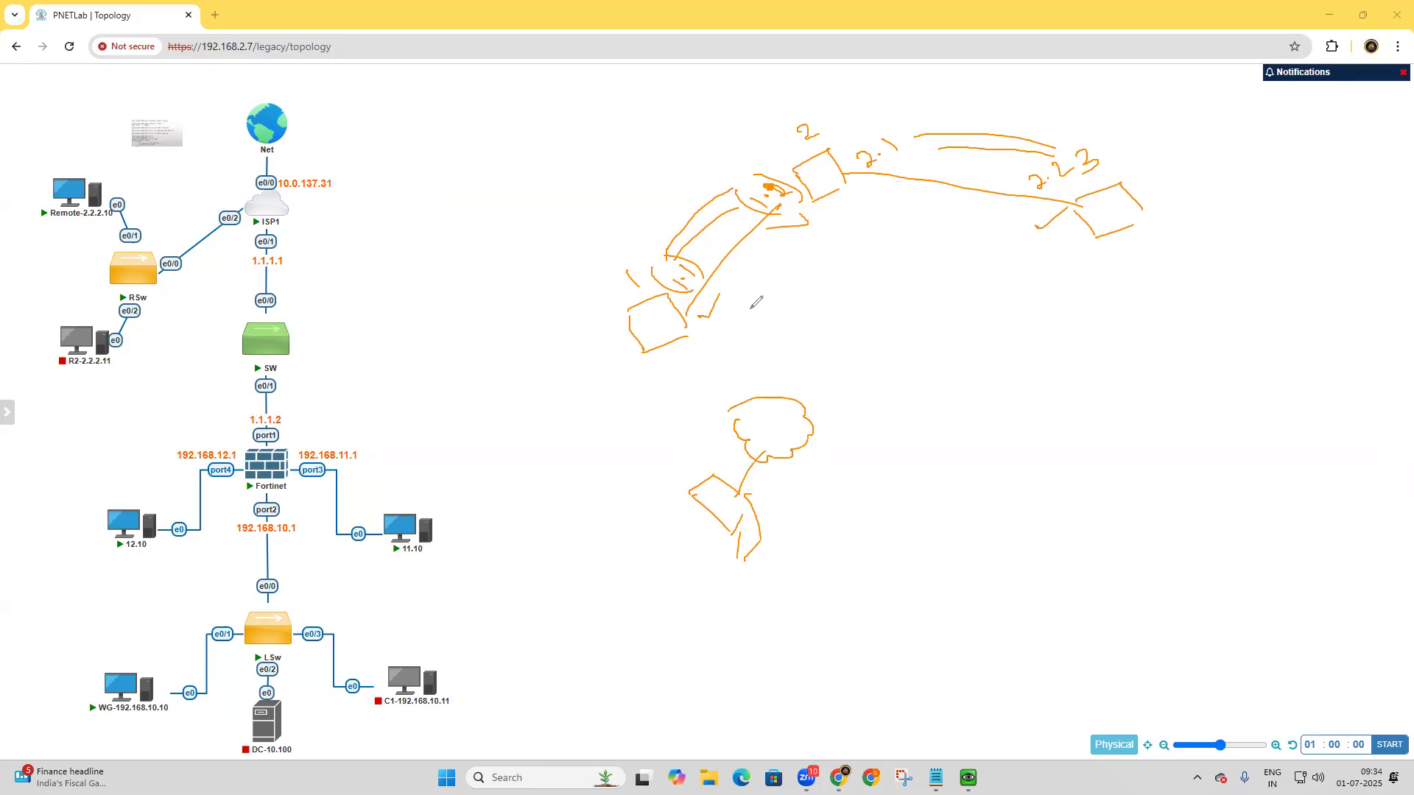
Cross out the marks along the link between boxes 1 and 2, and draw arrows from the cloud toward the three boxes.
drag(651, 185, 694, 206)
drag(685, 196, 696, 220)
mouse_move(702, 329)
mouse_down()
mouse_move(693, 357)
mouse_move(705, 315)
mouse_move(718, 340)
mouse_up()
mouse_move(798, 400)
mouse_down()
mouse_move(727, 333)
mouse_move(748, 335)
mouse_move(859, 231)
mouse_move(876, 259)
mouse_move(1026, 301)
mouse_up()
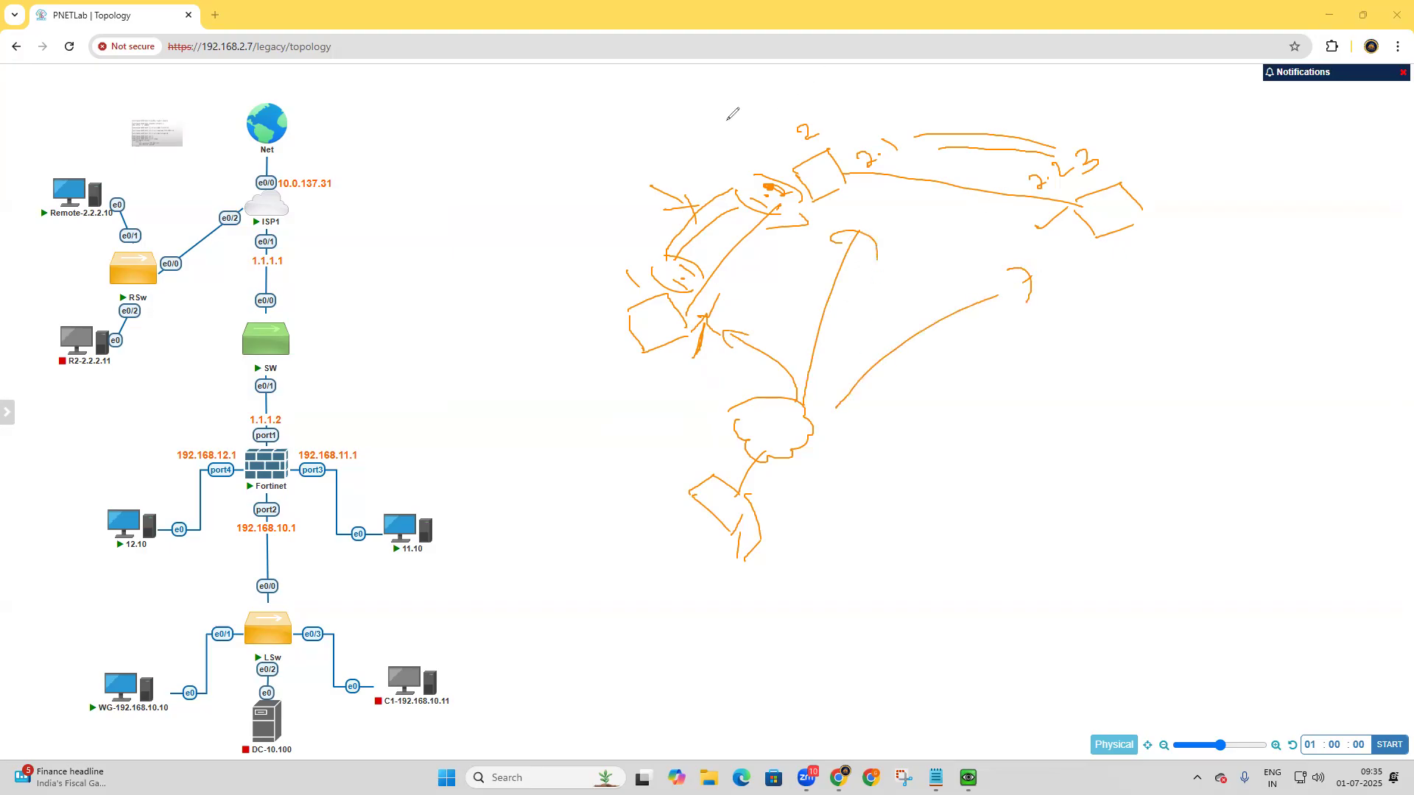
Outline the whole three-box diagram as one area and clear all annotations.
mouse_move(491, 259)
mouse_down()
mouse_move(627, 418)
mouse_move(1064, 74)
mouse_move(1222, 214)
mouse_up()
mouse_move(628, 418)
mouse_down()
mouse_move(683, 447)
mouse_move(1027, 343)
mouse_move(1227, 232)
mouse_move(1221, 206)
mouse_up()
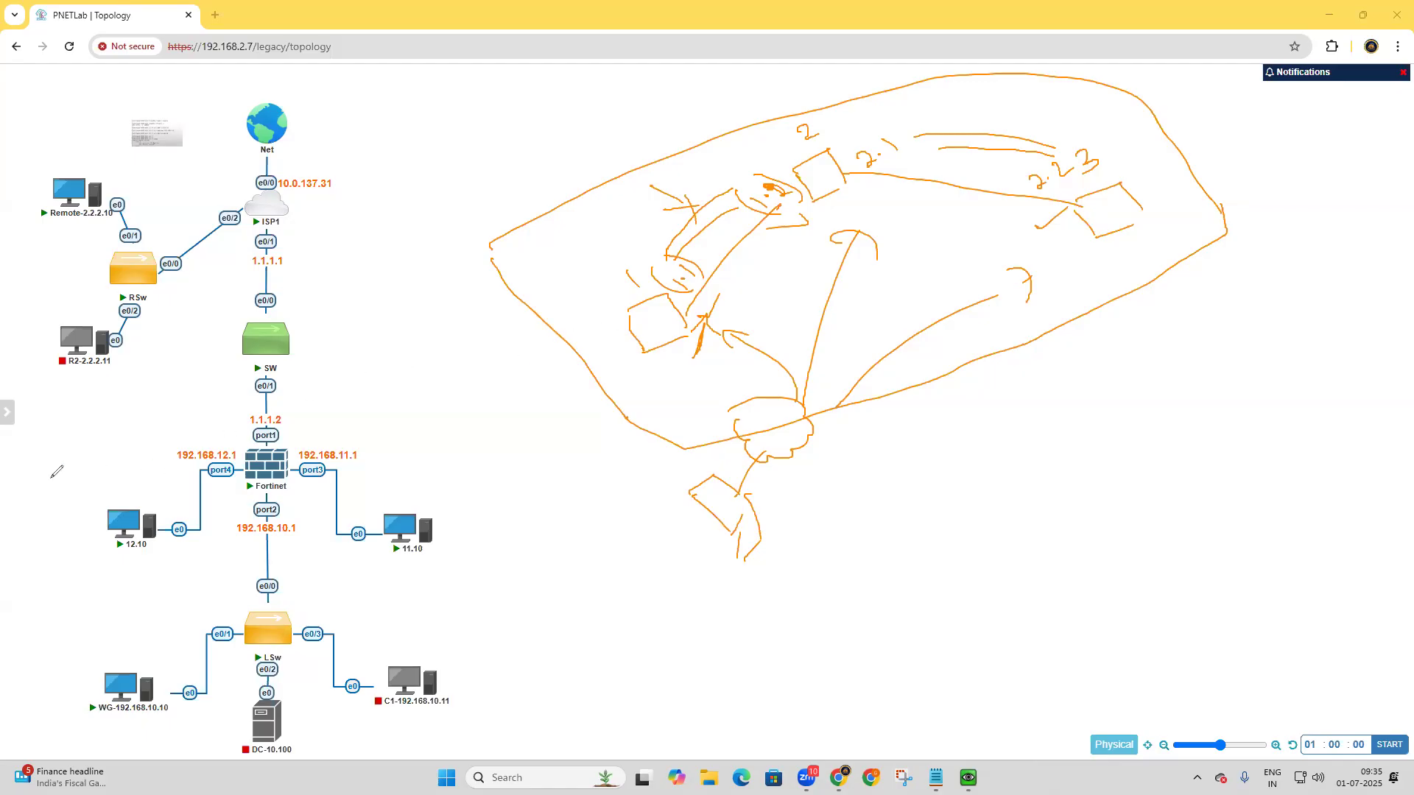
click(121, 486)
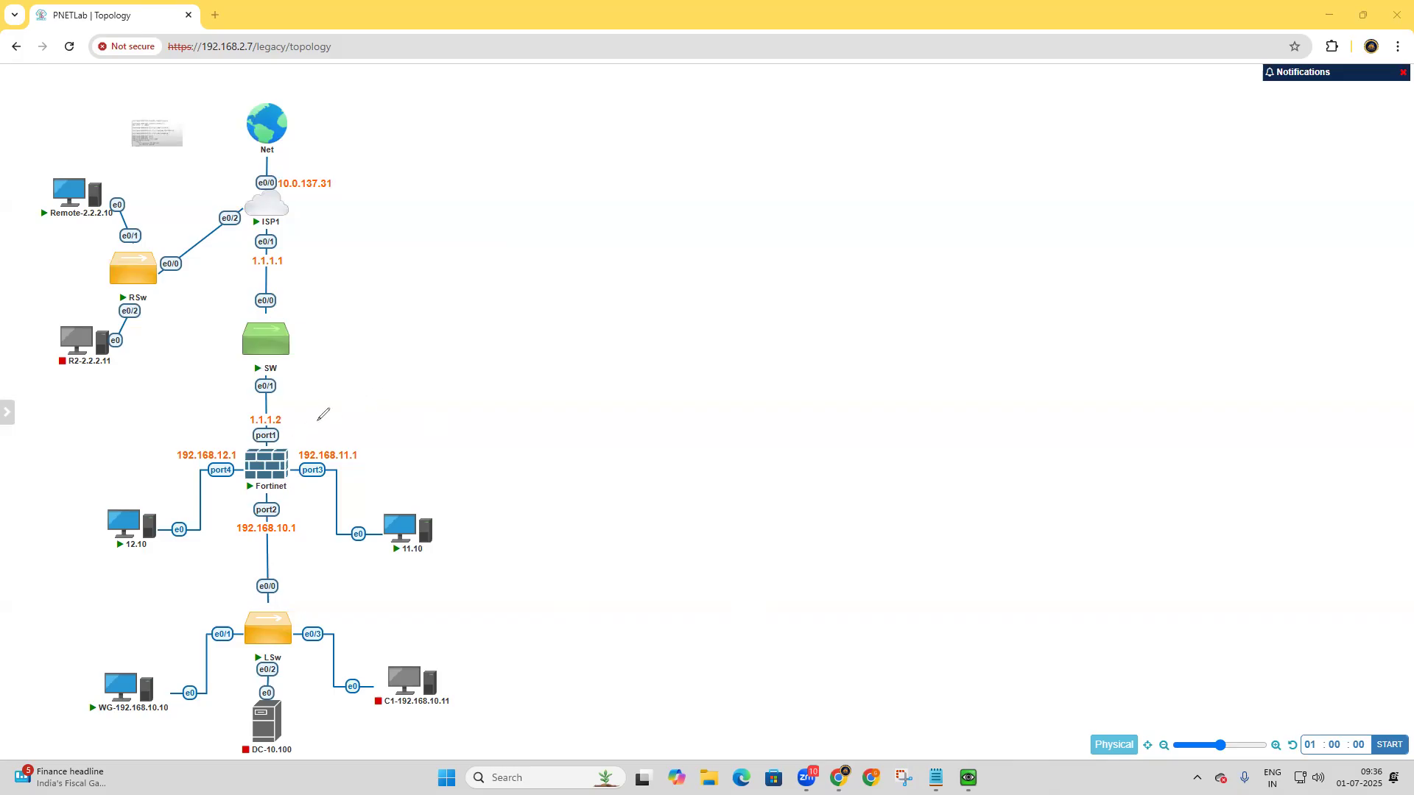
Mark the Fortinet firewall's port1 and its internal ports with circles and arrows along the LAN traffic paths, and clear the annotations.
mouse_move(288, 430)
mouse_down()
mouse_move(318, 421)
mouse_move(257, 442)
mouse_move(293, 433)
mouse_up()
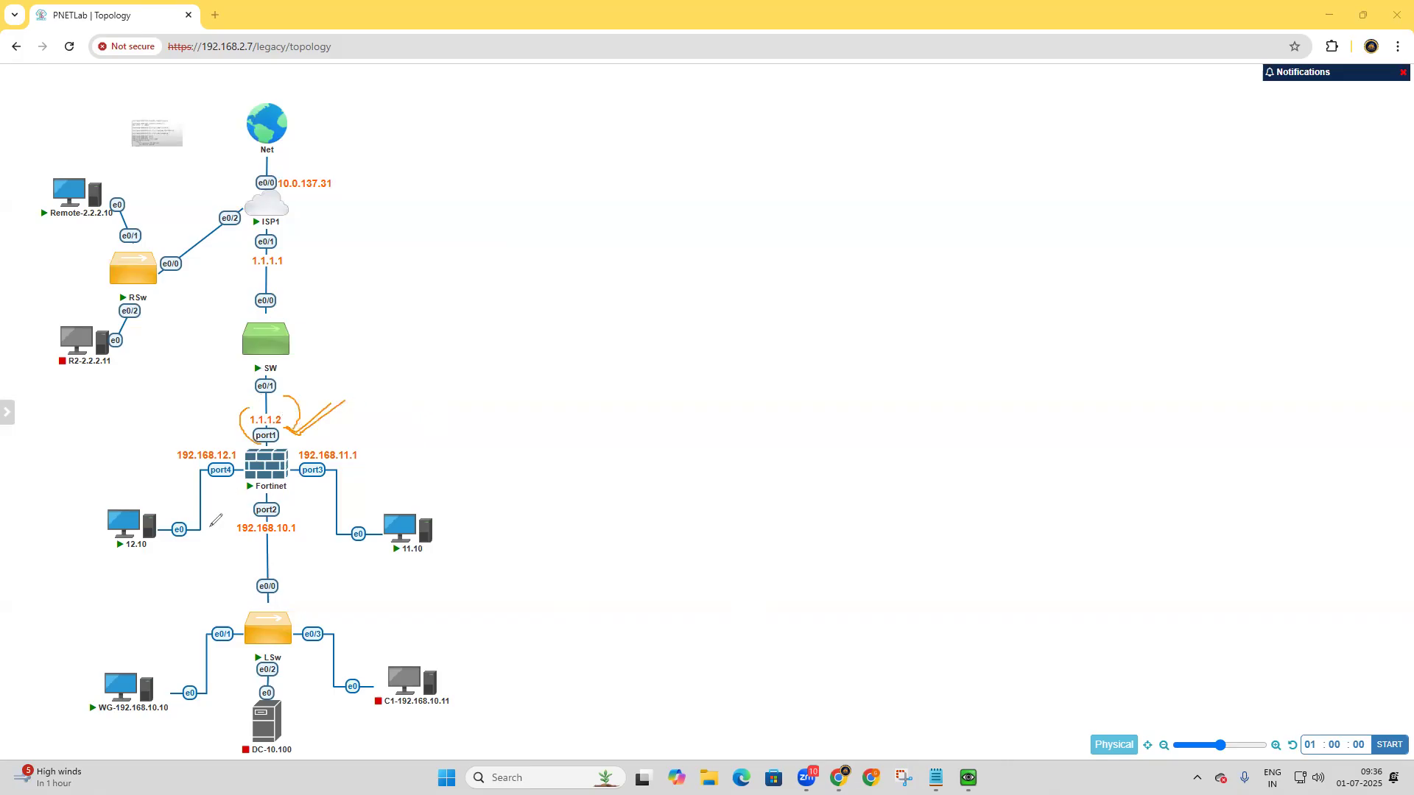
drag(283, 568, 292, 547)
mouse_move(208, 517)
mouse_down()
mouse_move(326, 486)
mouse_move(339, 498)
mouse_up()
mouse_move(140, 661)
mouse_down()
mouse_move(177, 520)
mouse_move(210, 537)
mouse_up()
mouse_move(315, 524)
mouse_down()
mouse_move(372, 627)
mouse_move(309, 662)
mouse_up()
mouse_move(212, 659)
mouse_down()
mouse_move(185, 651)
mouse_move(267, 666)
mouse_up()
drag(282, 440, 299, 449)
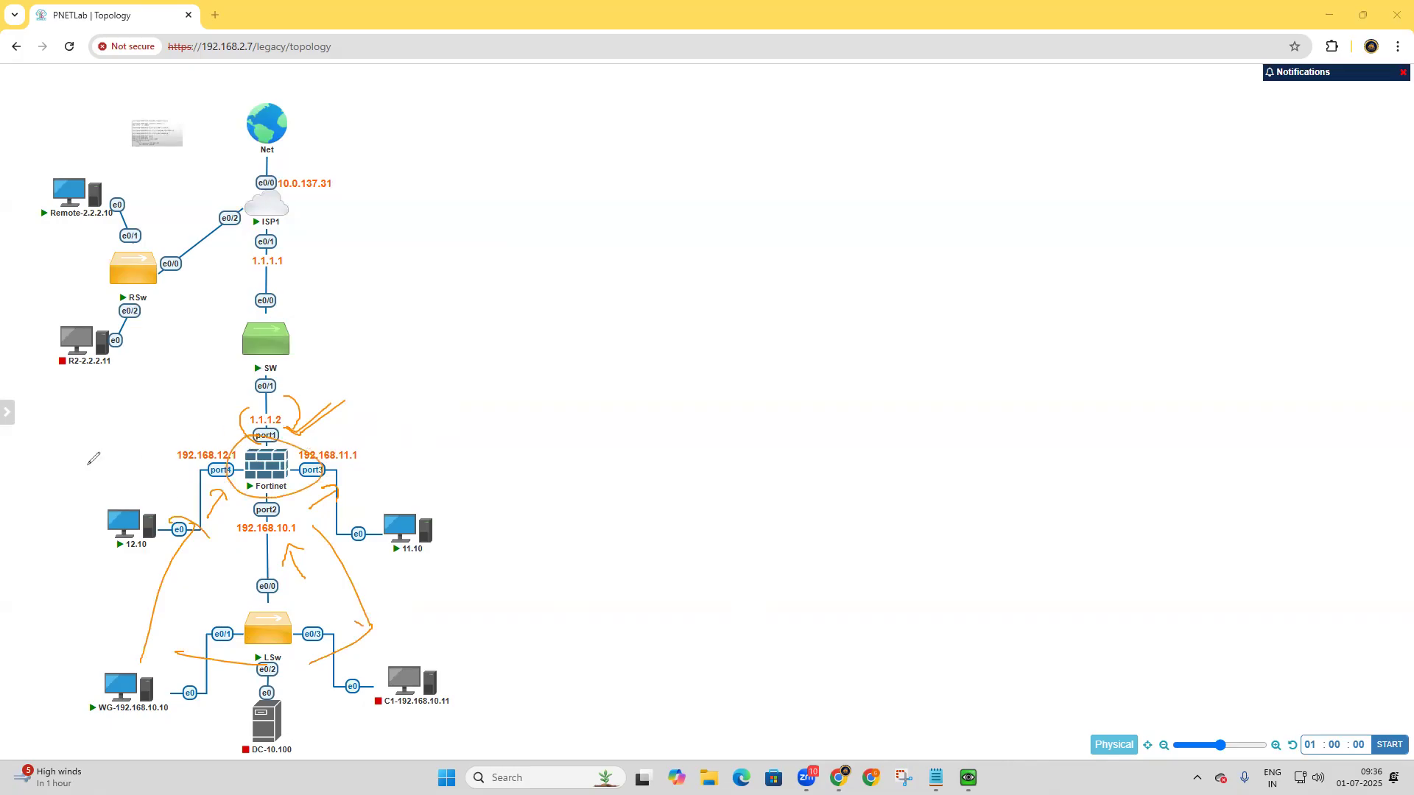
click(50, 478)
Circle ISP1, draw arrows to the firewall's port1, Remote-2.2.2.10 and the internal network, and leave annotation mode.
mouse_move(272, 177)
mouse_down()
mouse_move(324, 221)
mouse_move(291, 178)
mouse_up()
mouse_move(301, 237)
mouse_down()
mouse_move(311, 393)
mouse_move(328, 424)
mouse_up()
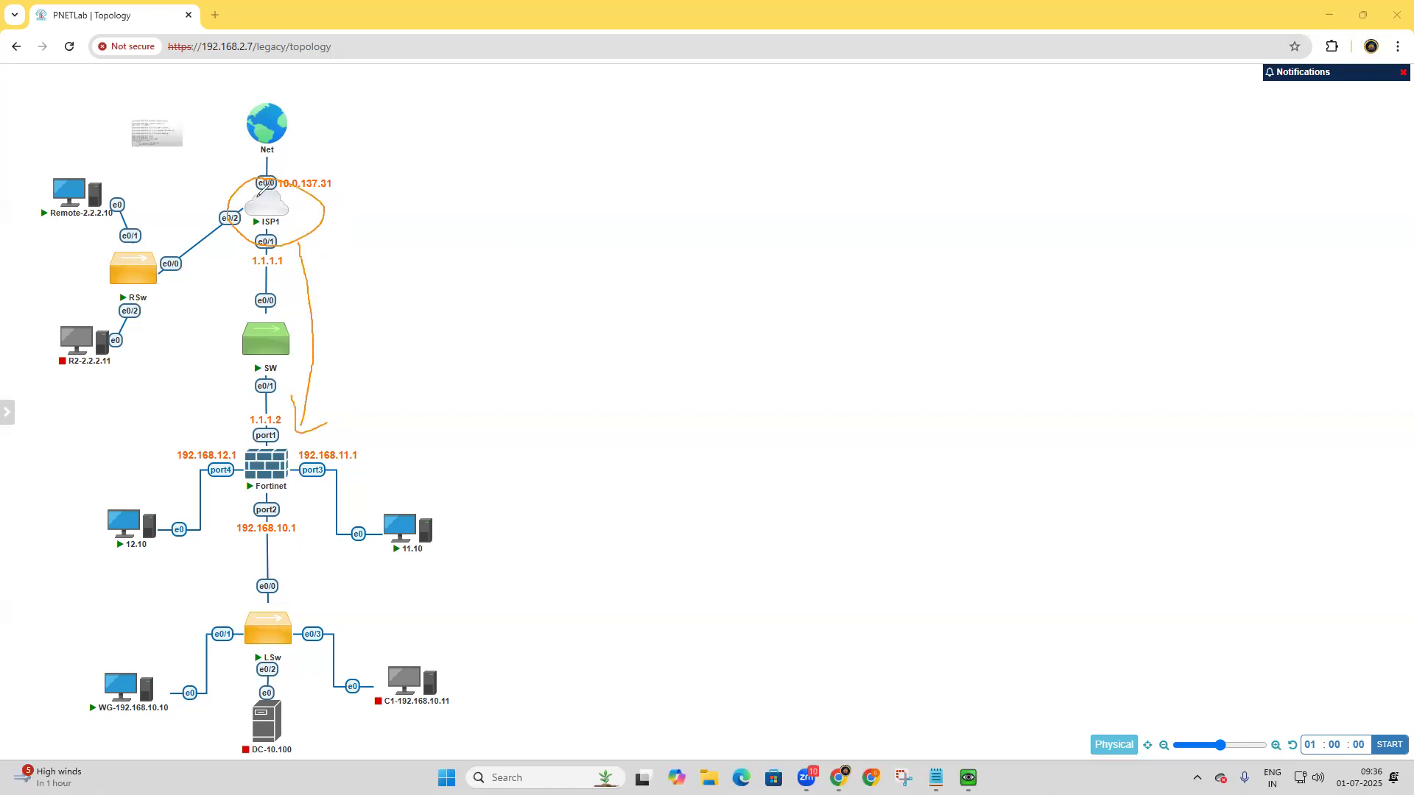
drag(177, 196, 137, 196)
mouse_move(66, 122)
mouse_down()
mouse_move(63, 144)
mouse_move(88, 143)
mouse_up()
mouse_move(112, 197)
mouse_down()
mouse_move(156, 237)
mouse_move(209, 352)
mouse_move(215, 507)
mouse_move(236, 536)
mouse_up()
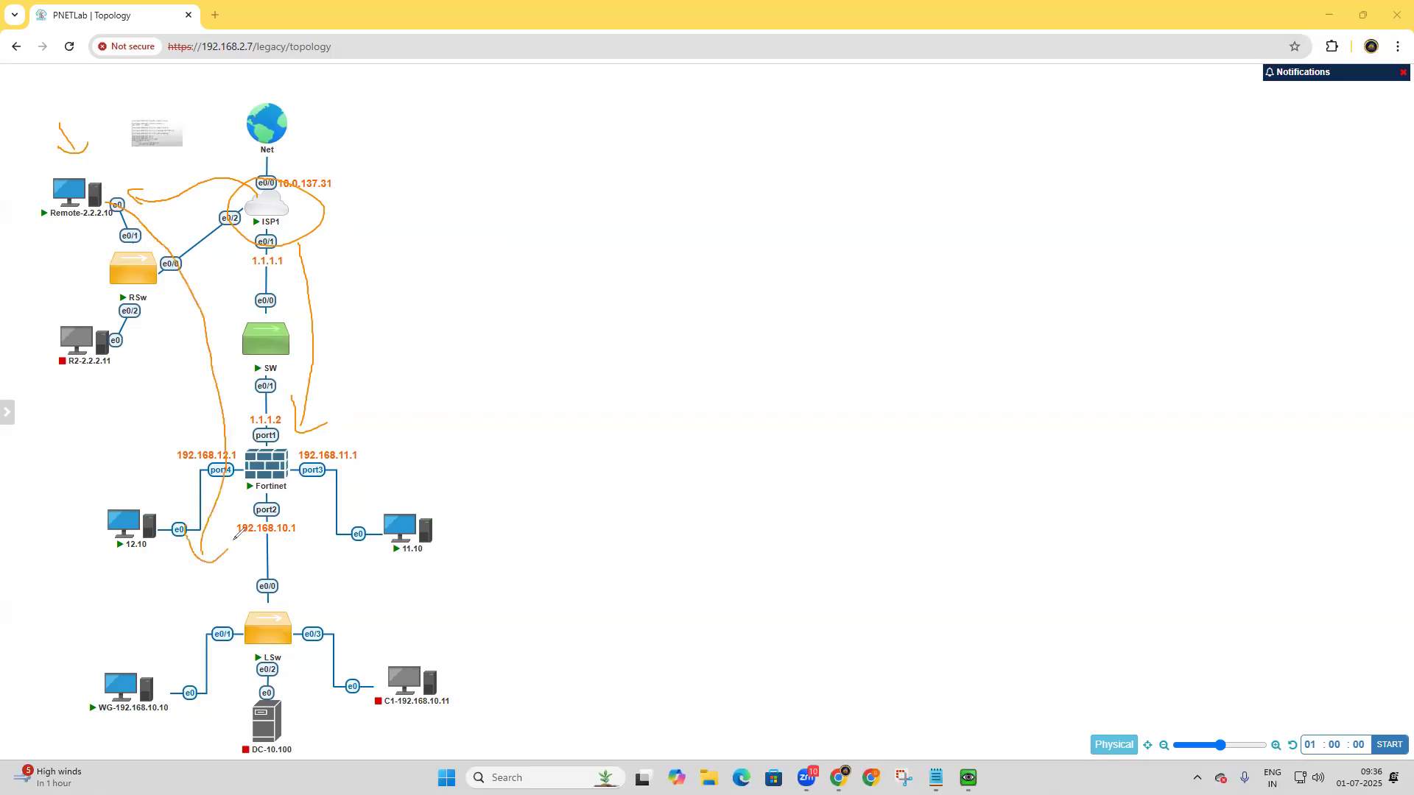
key(Escape)
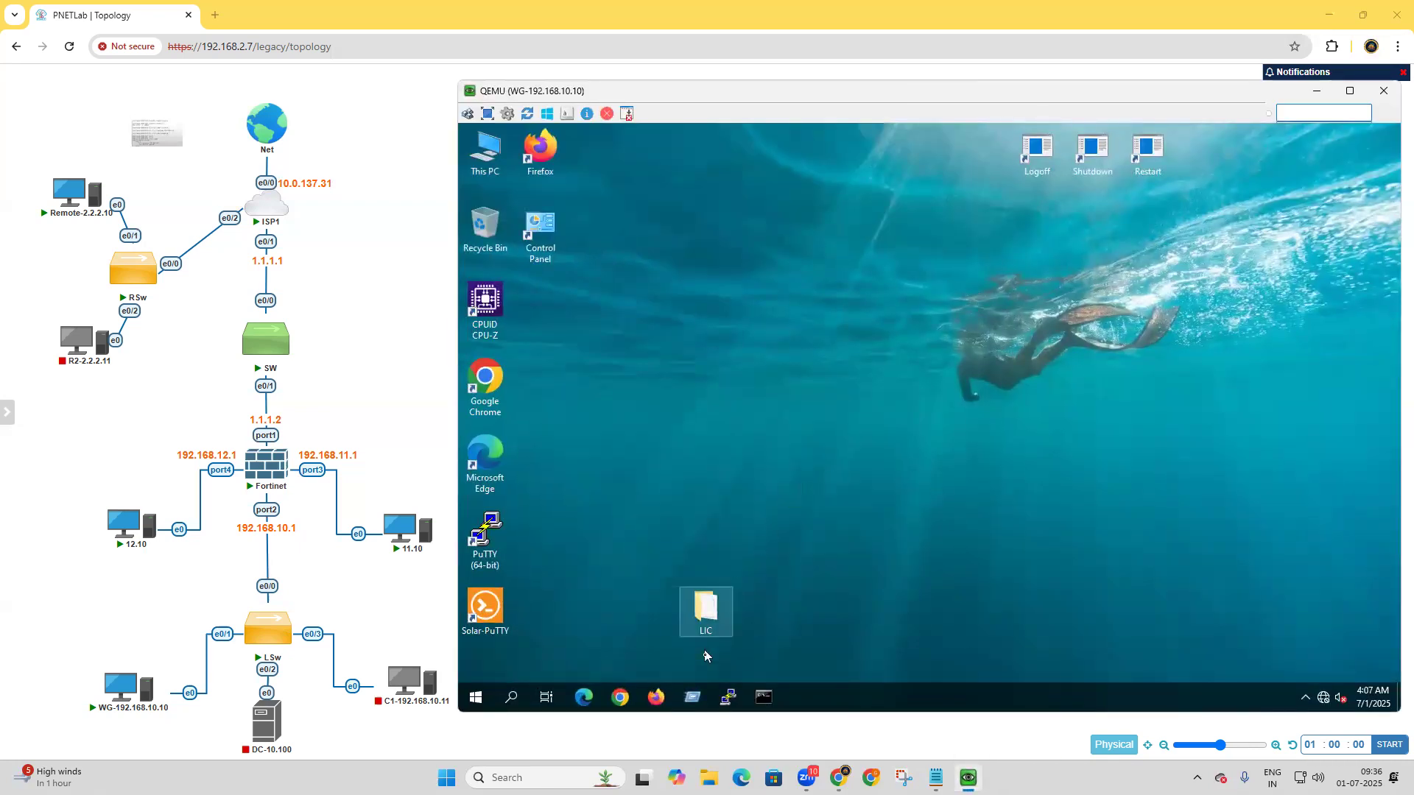
Open Chrome on the WG-192.168.10.10 machine, dismiss the profile error, and load the firewall's web interface at 192.168.10.1.
click(621, 698)
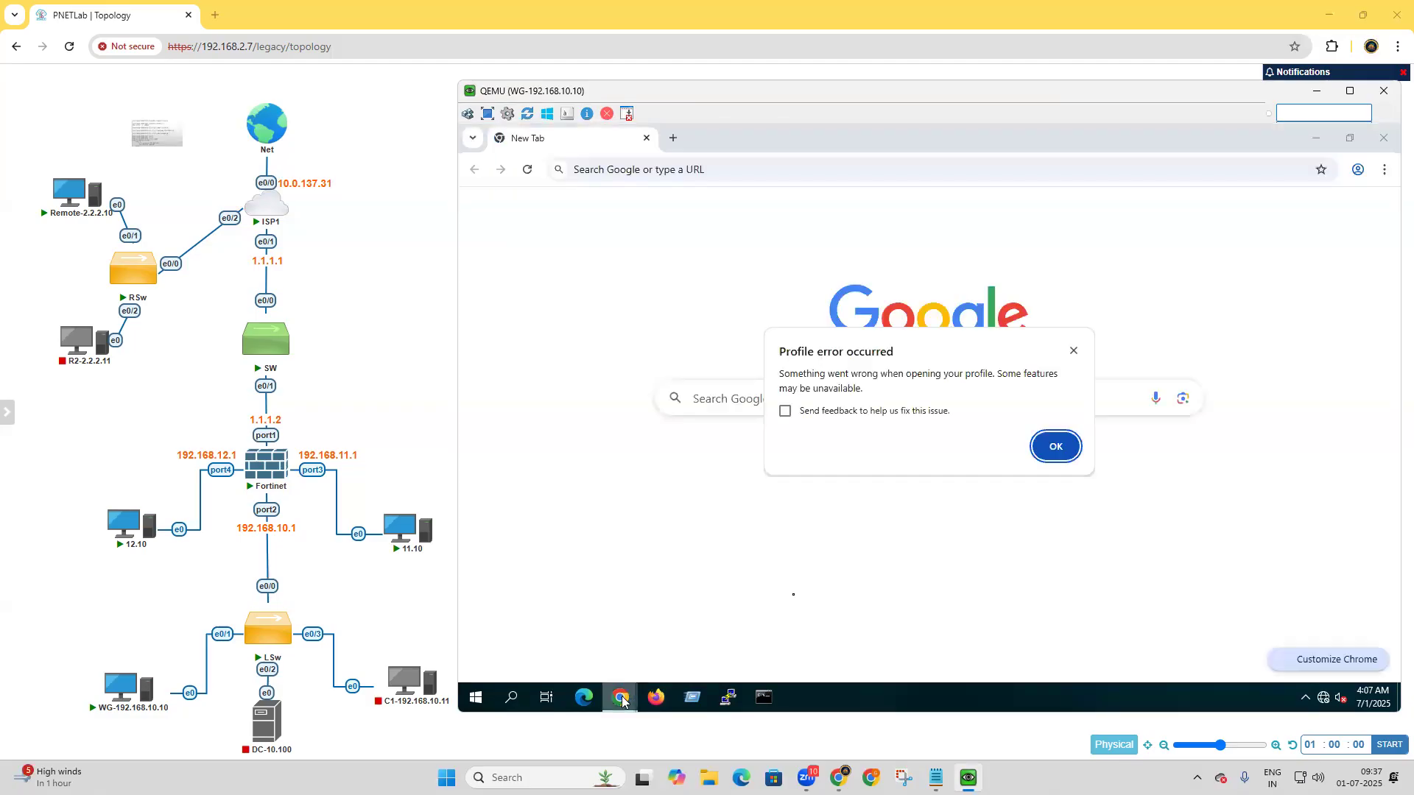
click(1073, 351)
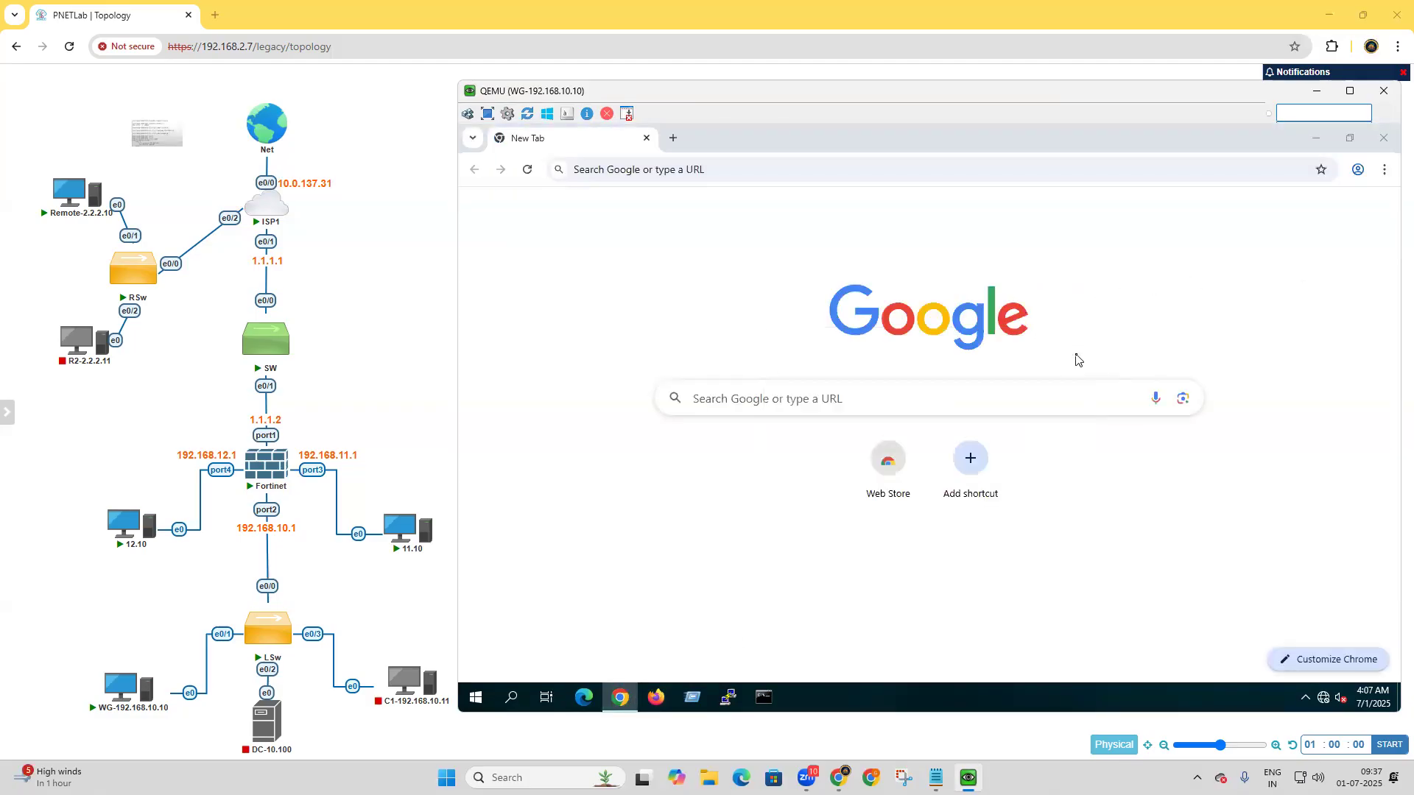
click(1087, 174)
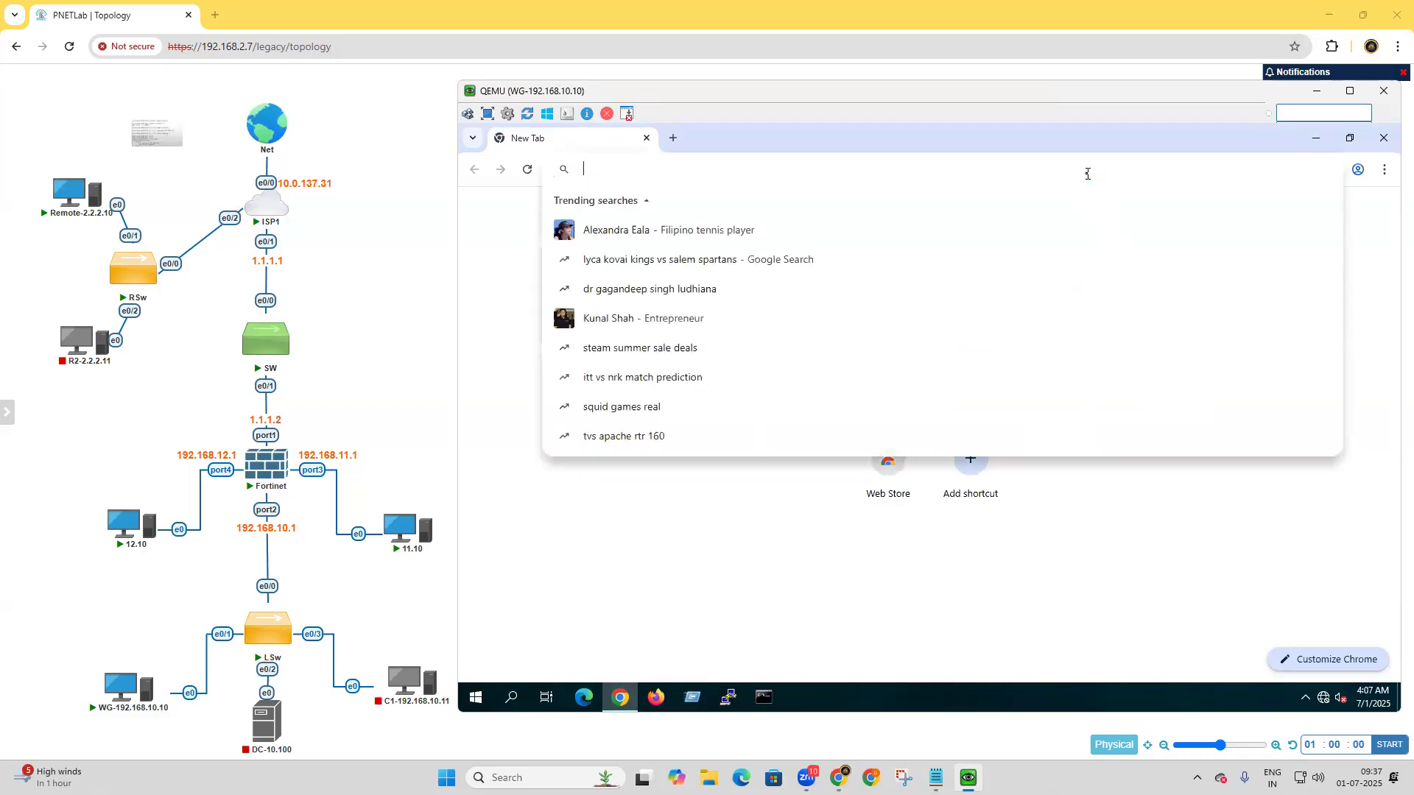
key(Down)
key(BackSpace)
key(BackSpace)
key(BackSpace)
key(BackSpace)
key(BackSpace)
key(BackSpace)
key(BackSpace)
key(BackSpace)
key(BackSpace)
key(BackSpace)
key(BackSpace)
key(BackSpace)
key(BackSpace)
key(BackSpace)
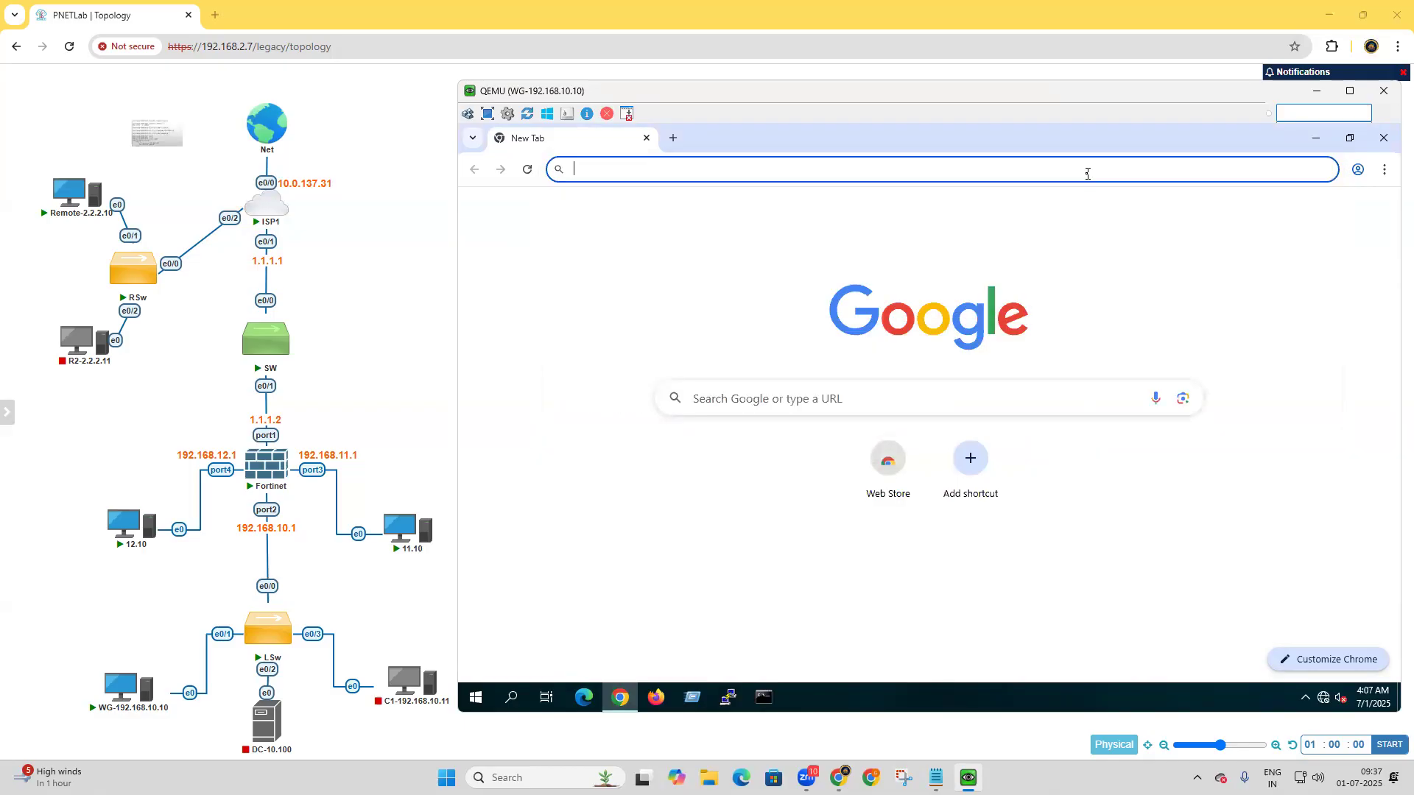
text(192)
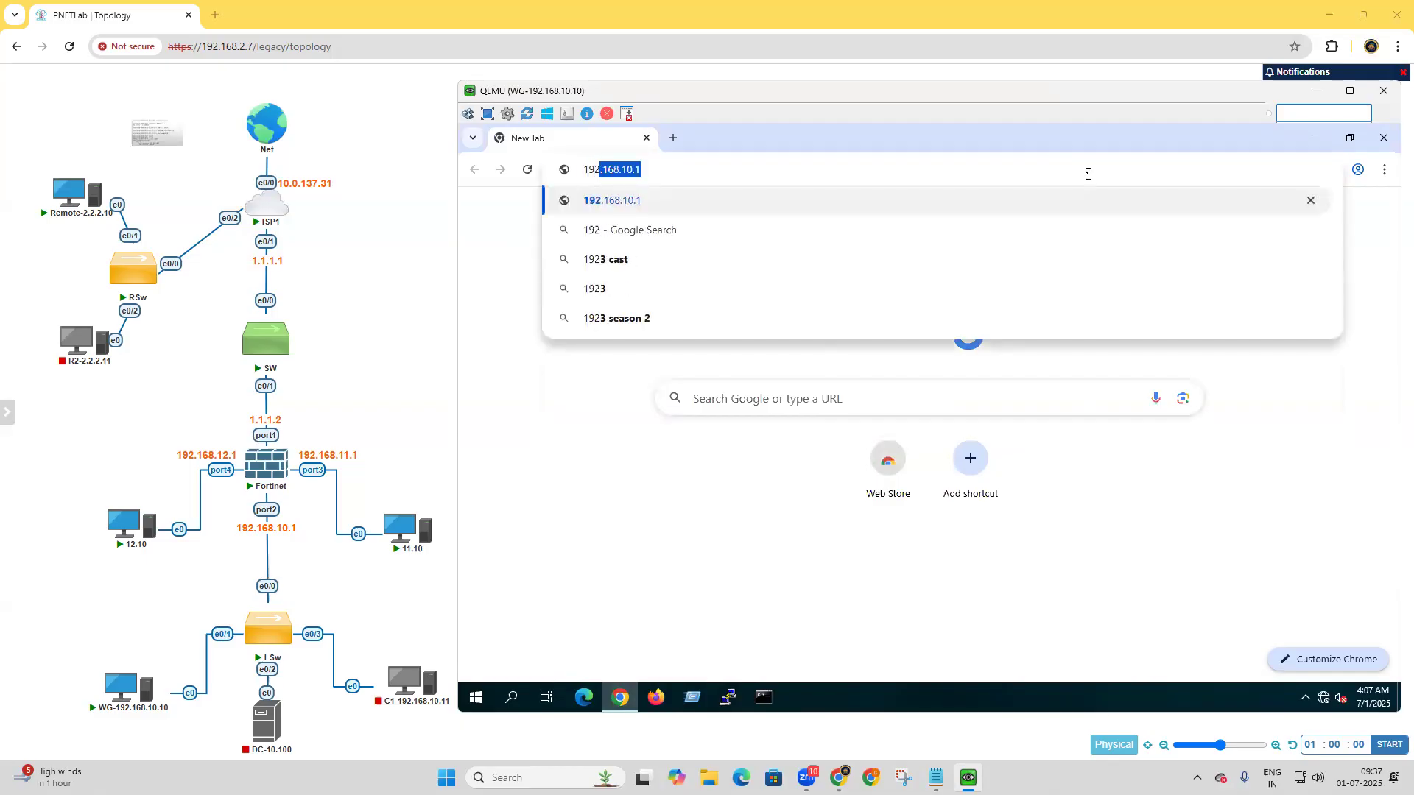
key(Return)
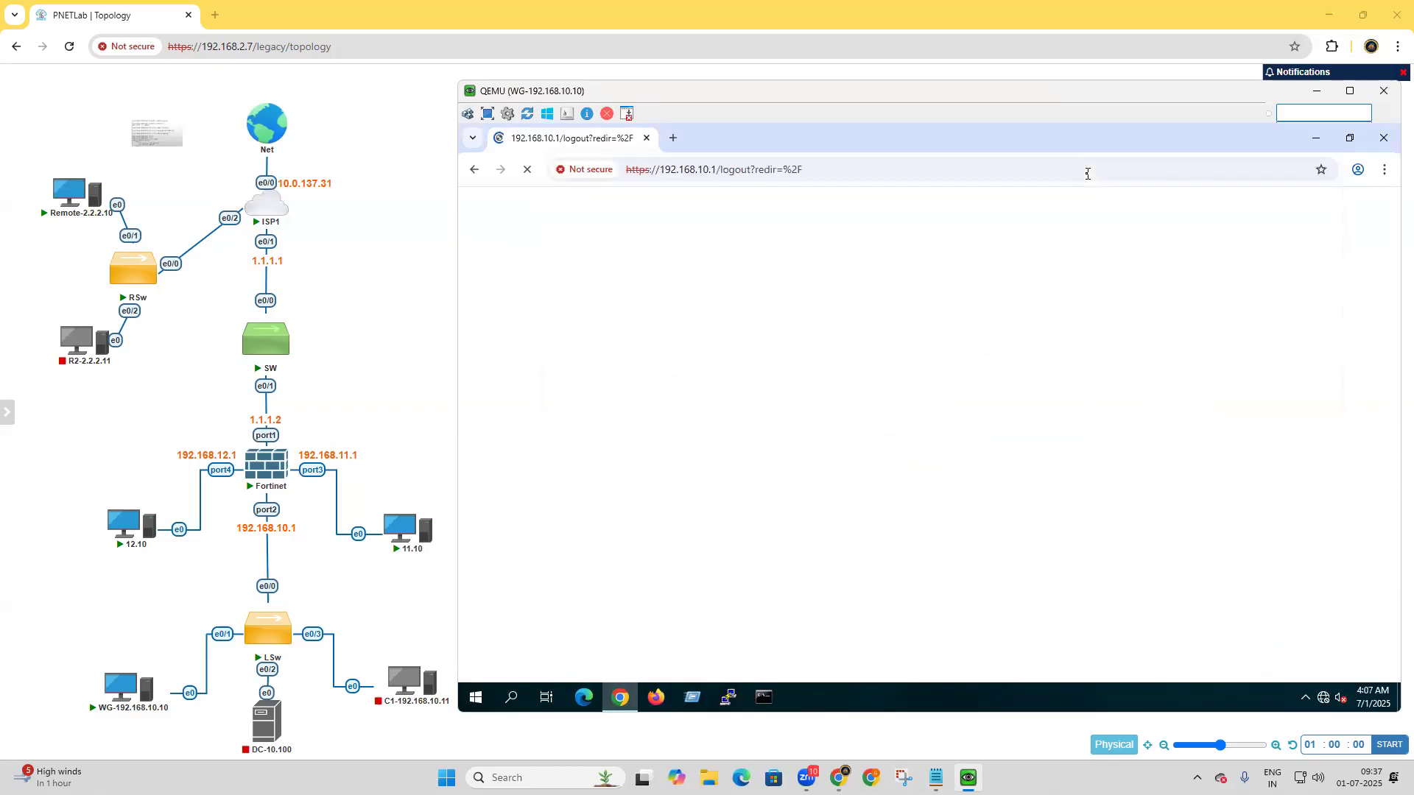
Try to log in to the firewall as admin with the account password.
text(ad)
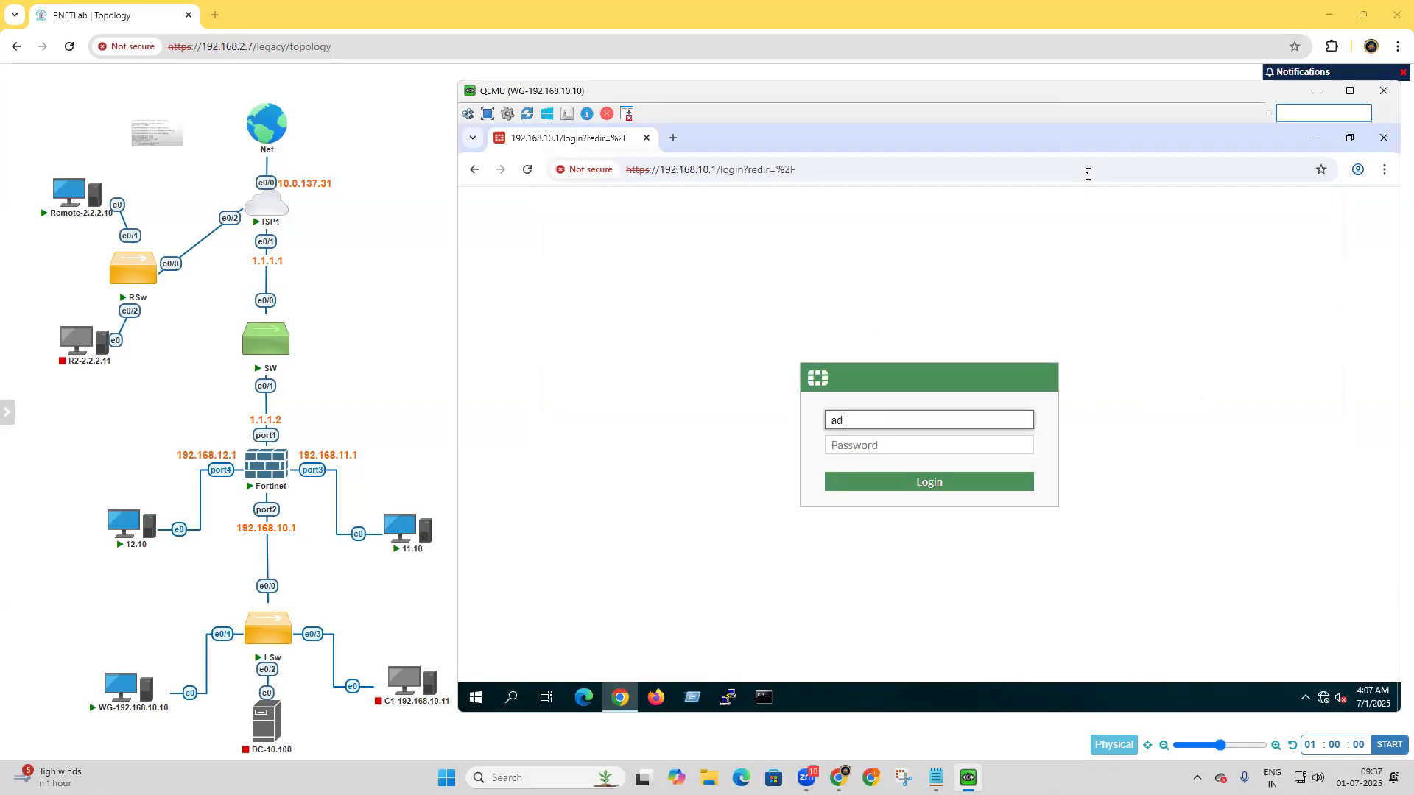
text(min)
key(Tab)
text(a)
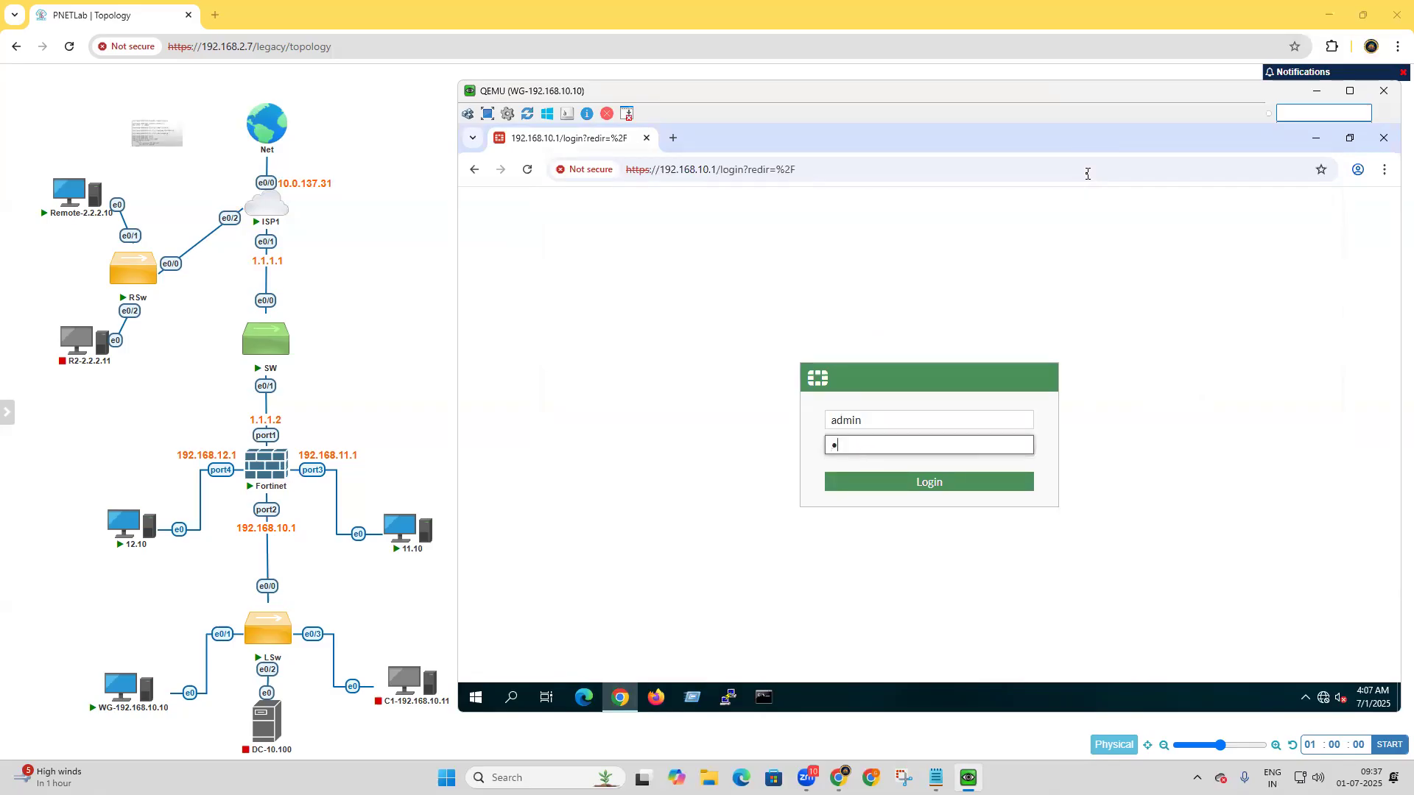
key(Return)
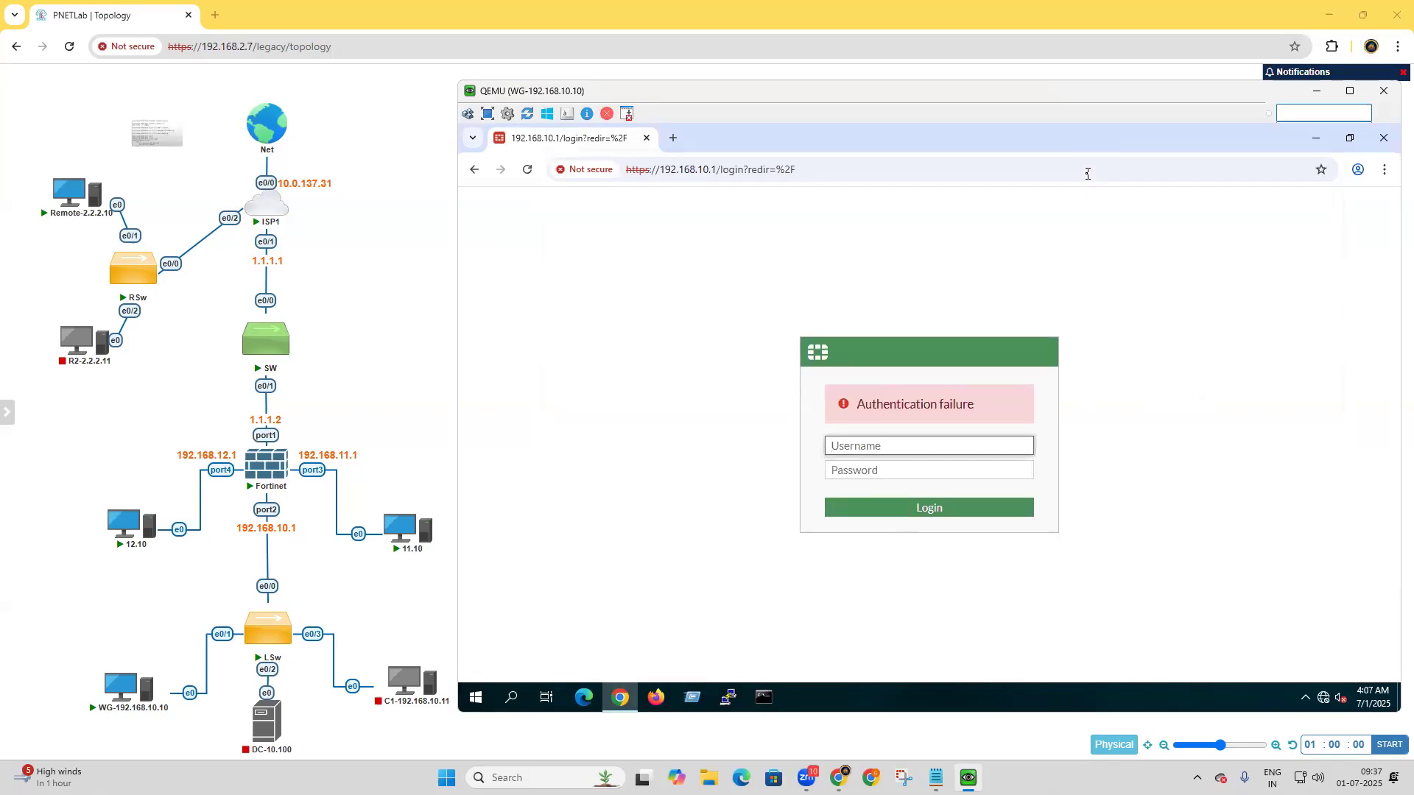
Enter the administrator username again in the firewall login form.
text(admin)
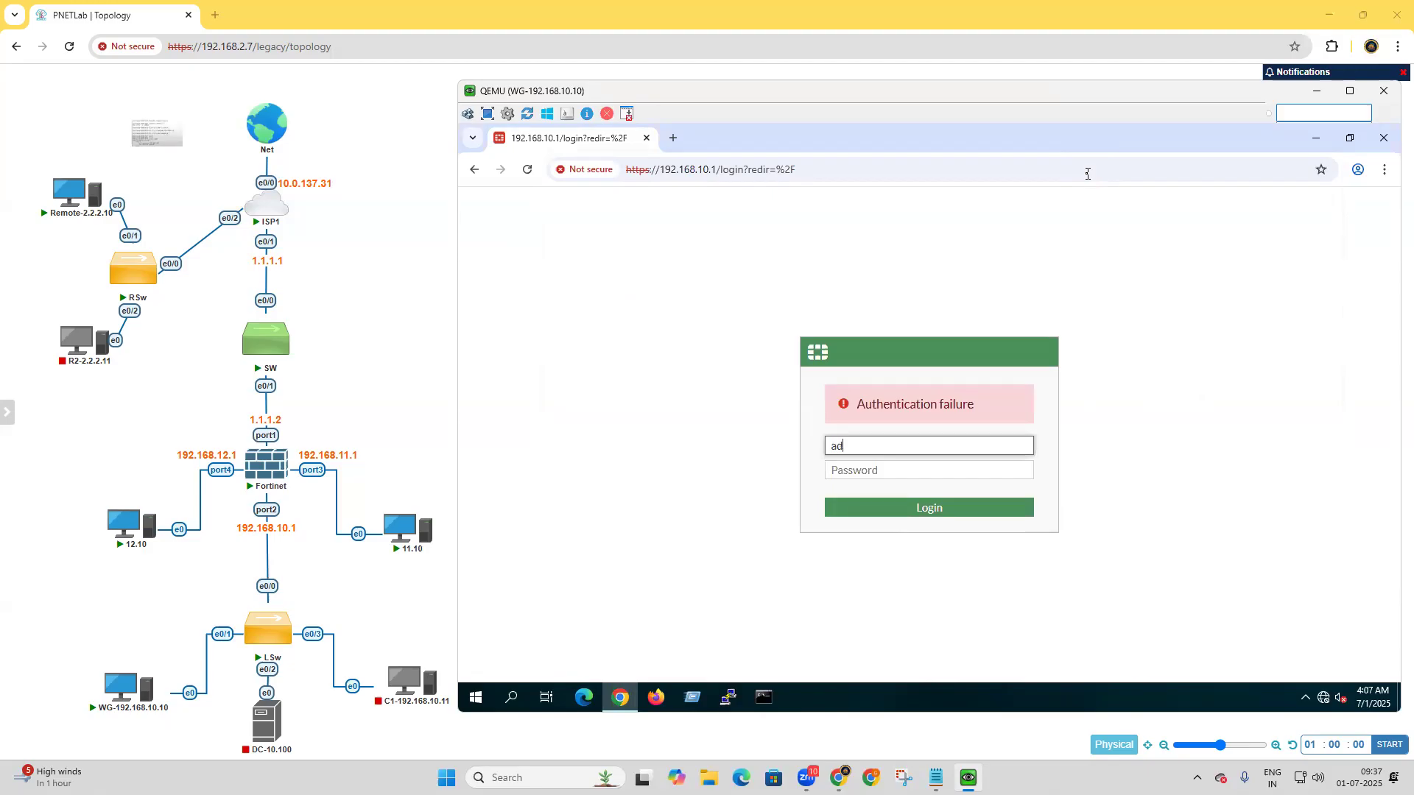
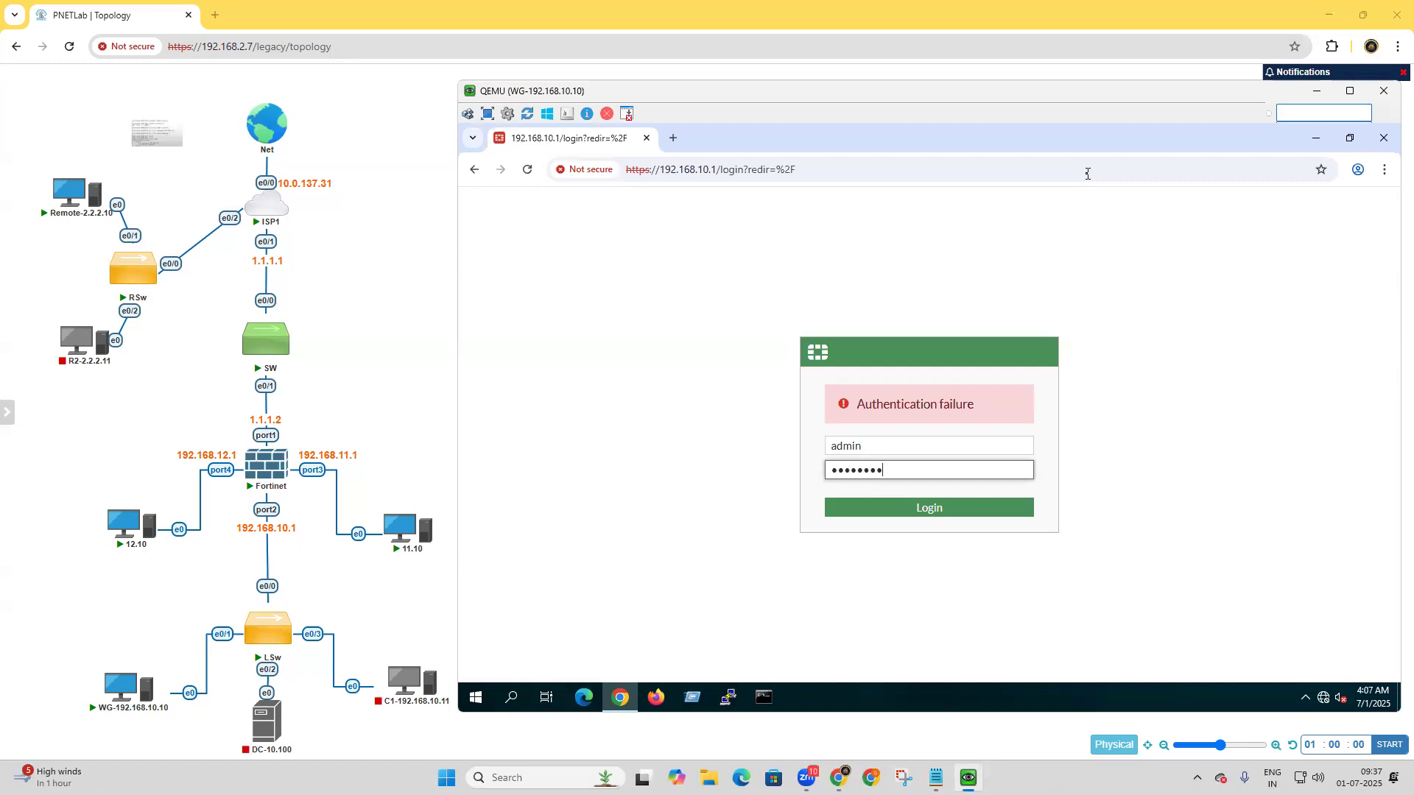
Submit the firewall login and examine the network settings of the LAN and WAN physical interfaces.
key(Return)
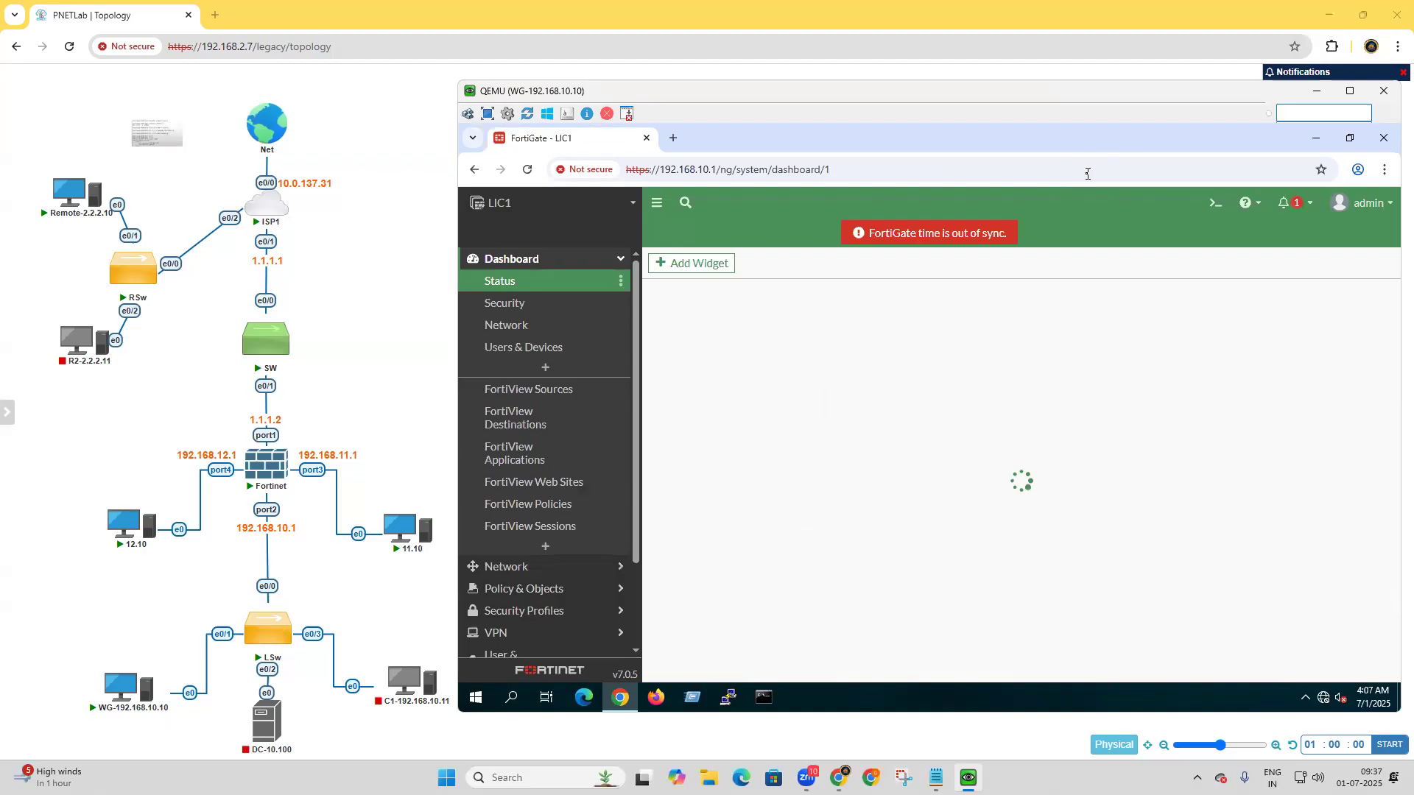
click(562, 575)
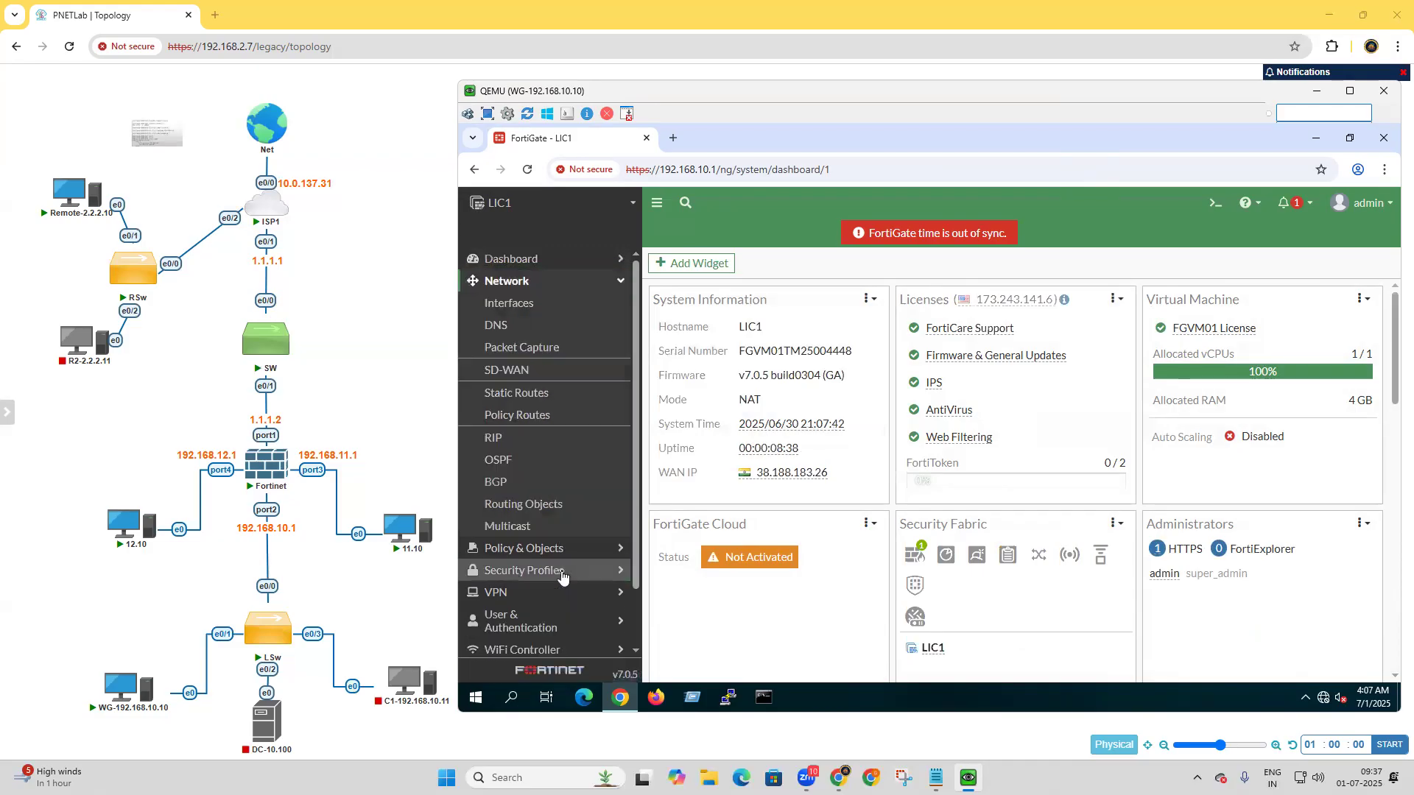
click(544, 313)
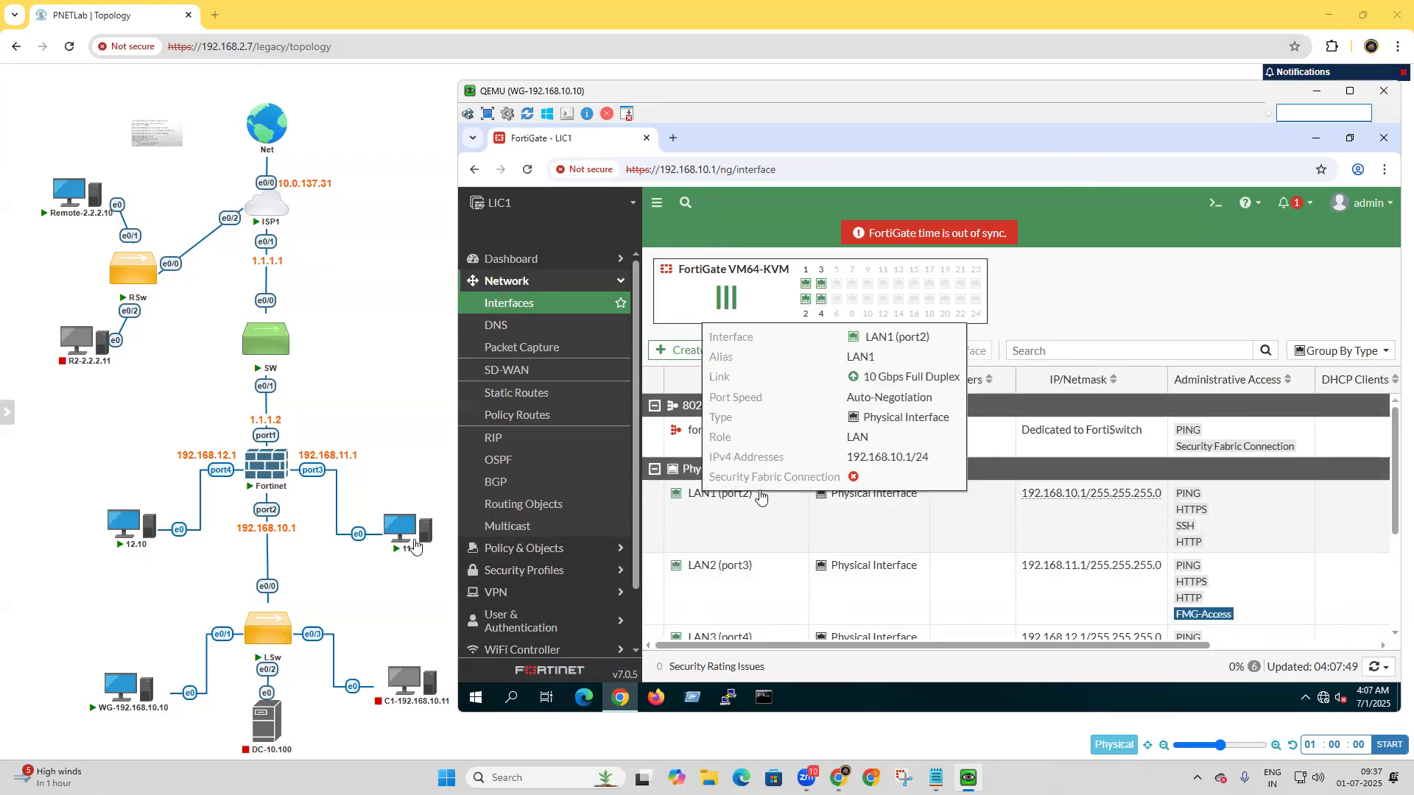
mouse_move(133, 672)
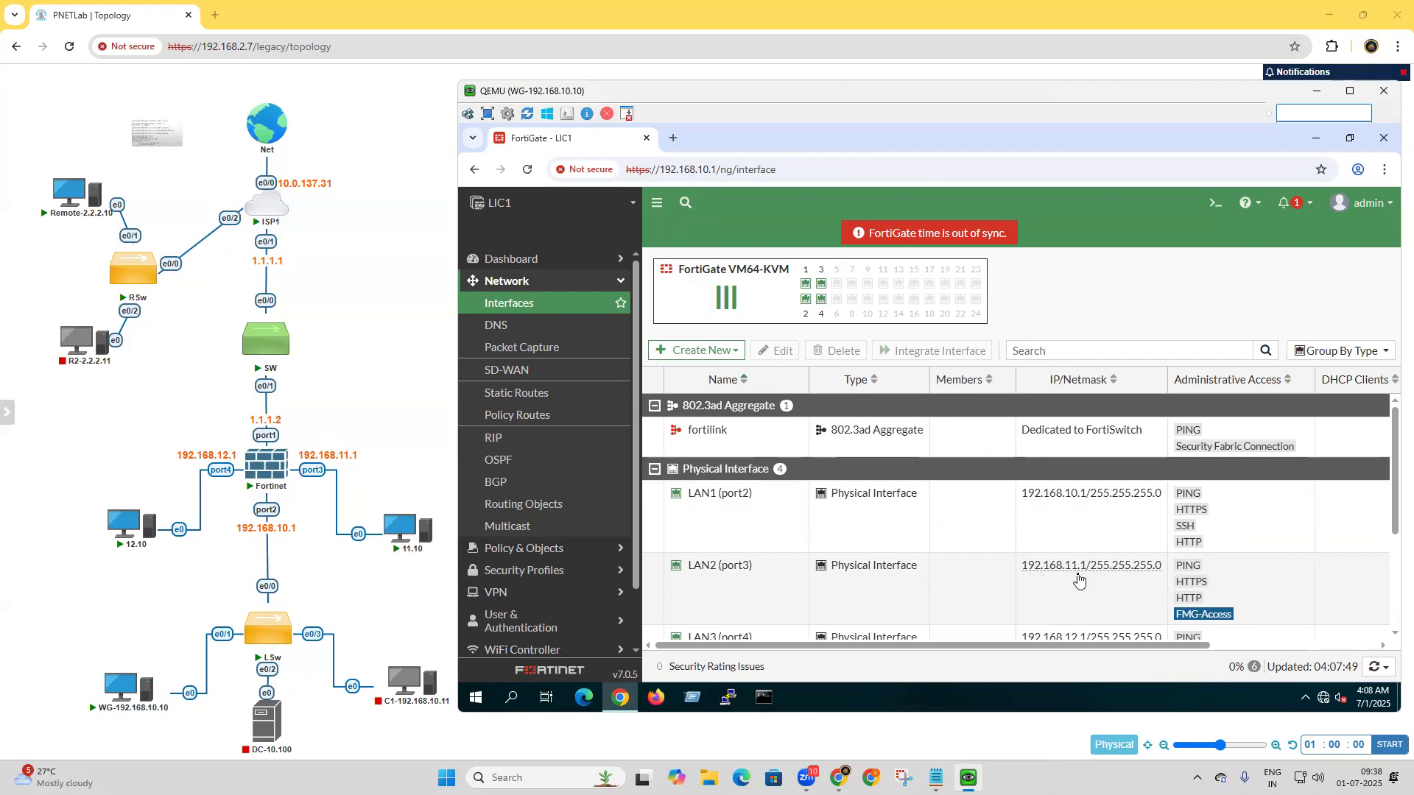
scroll(1079, 579, down, 1)
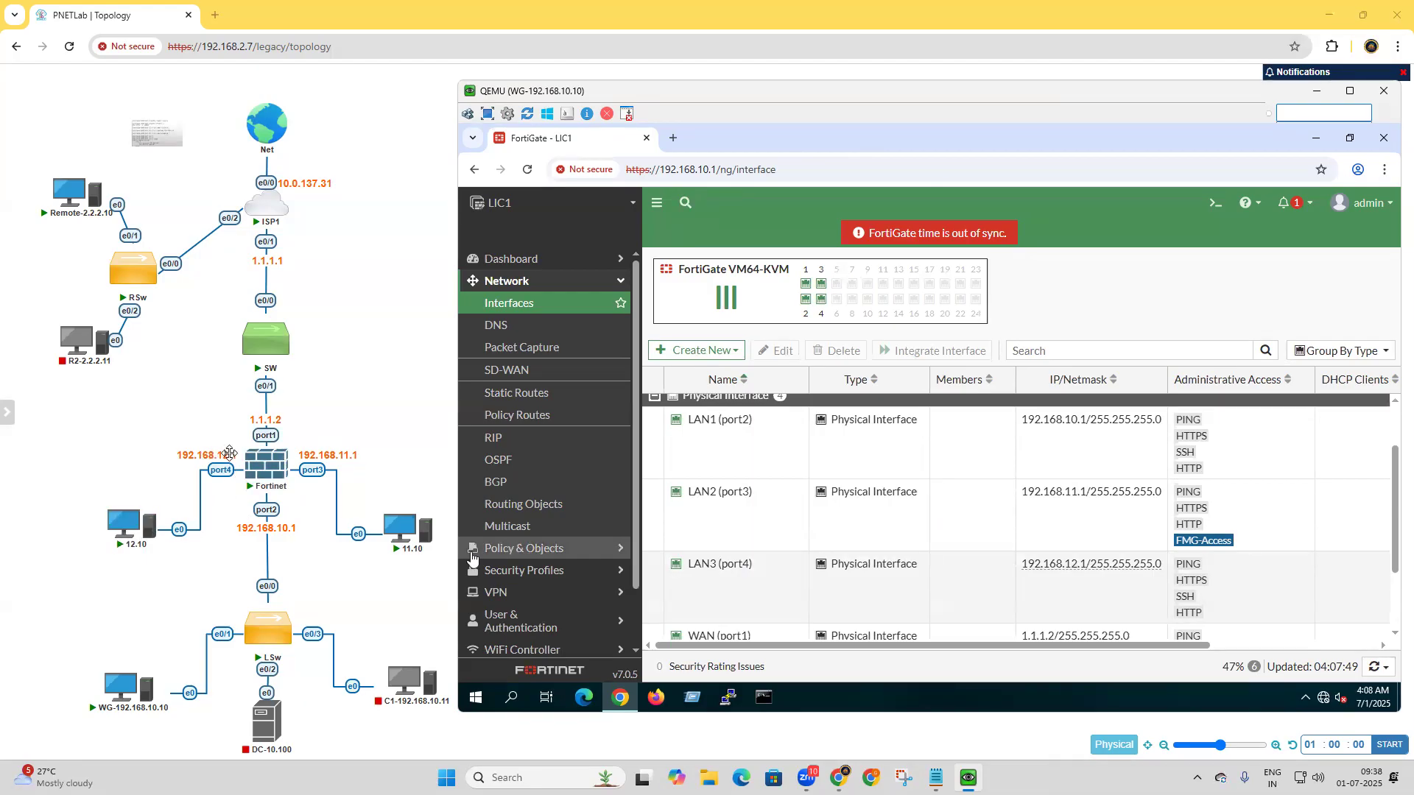
scroll(892, 605, down, 2)
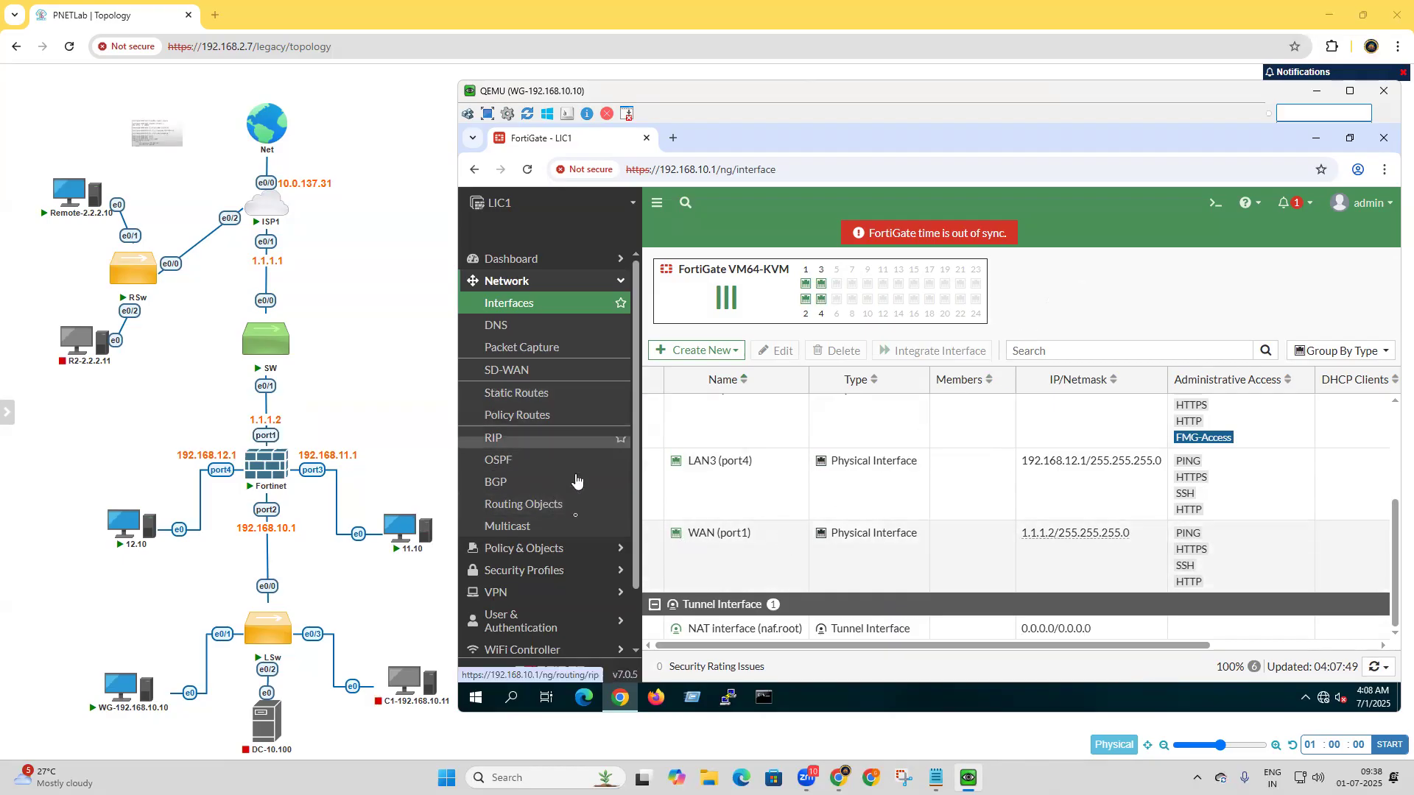
Review the firewall policy list and the default static route's destination and gateway, leaving the route unedited.
click(545, 548)
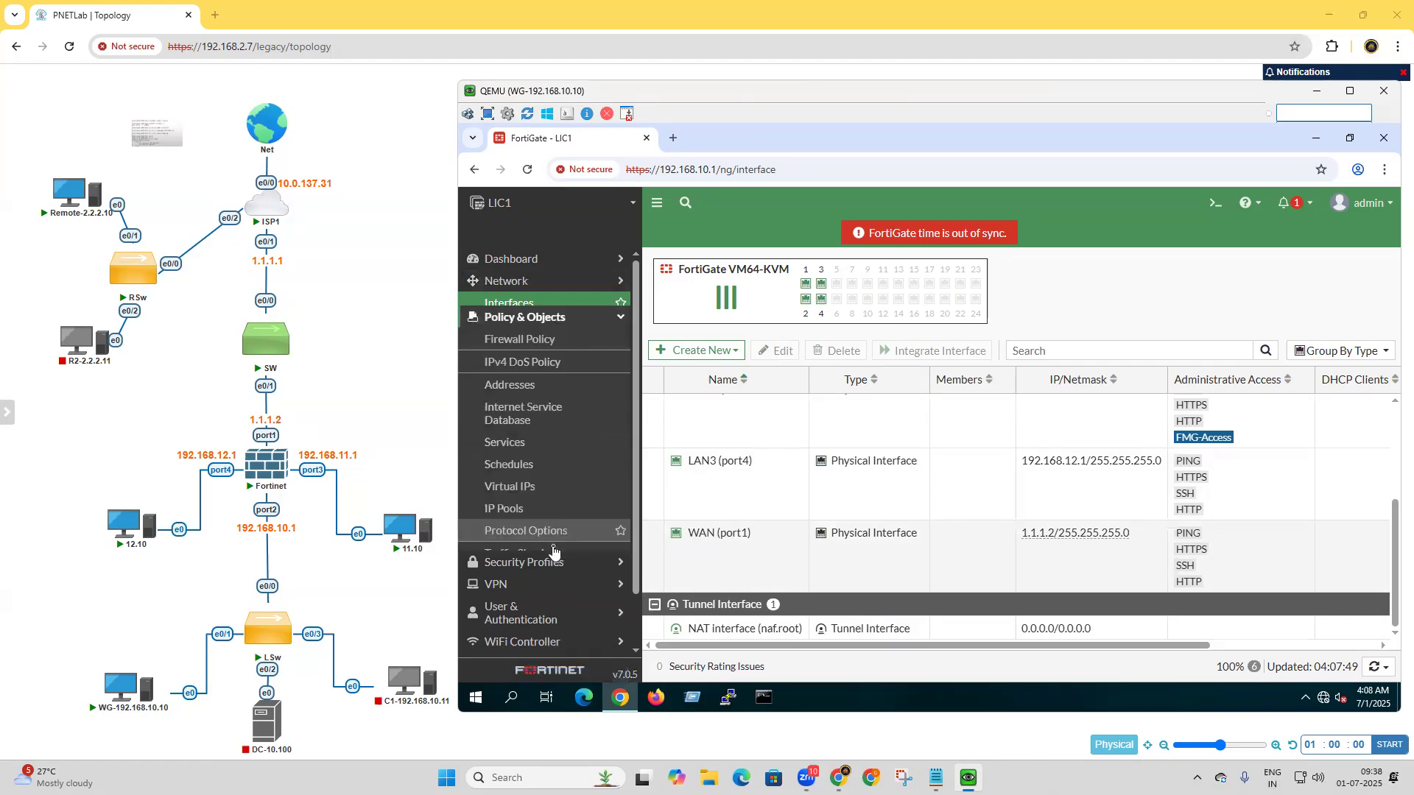
click(549, 329)
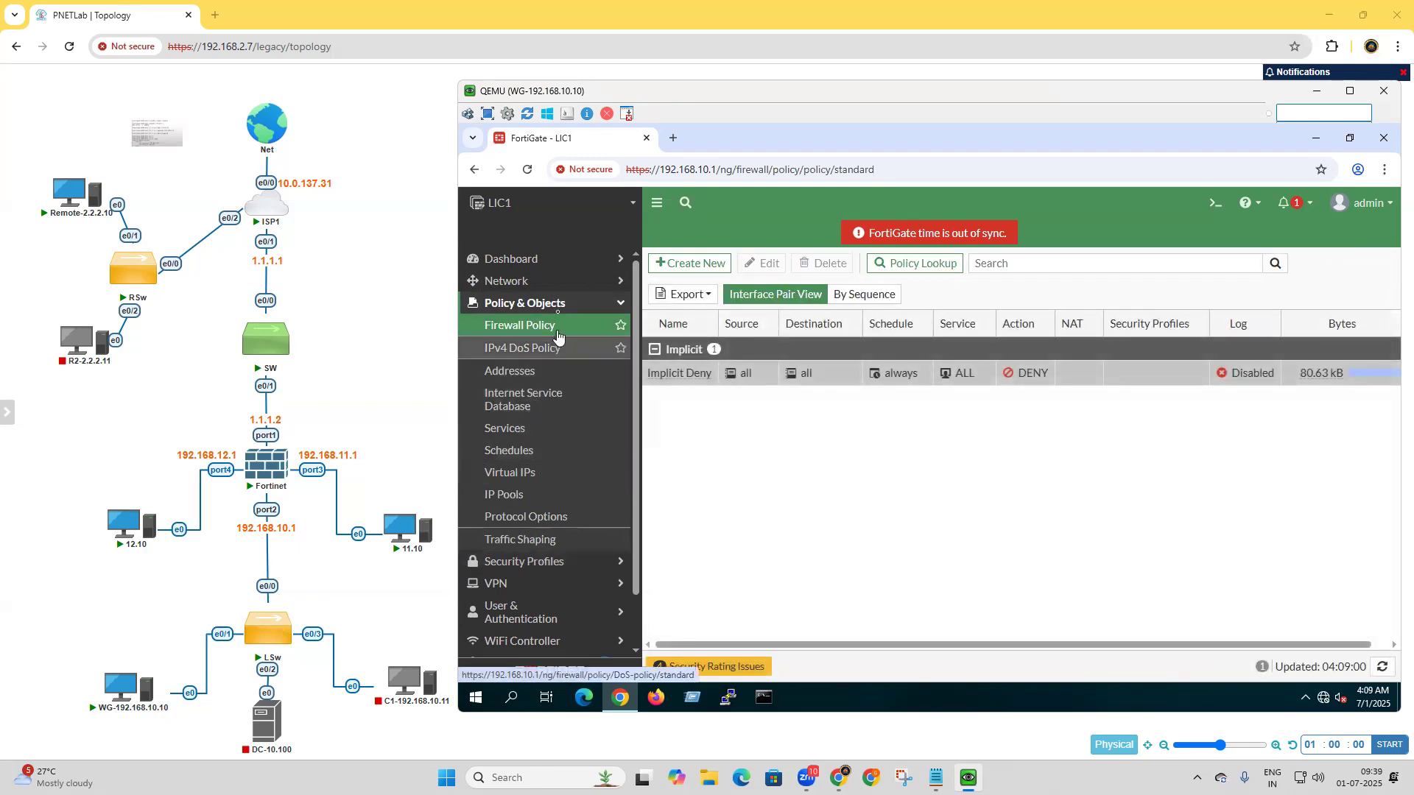
click(534, 281)
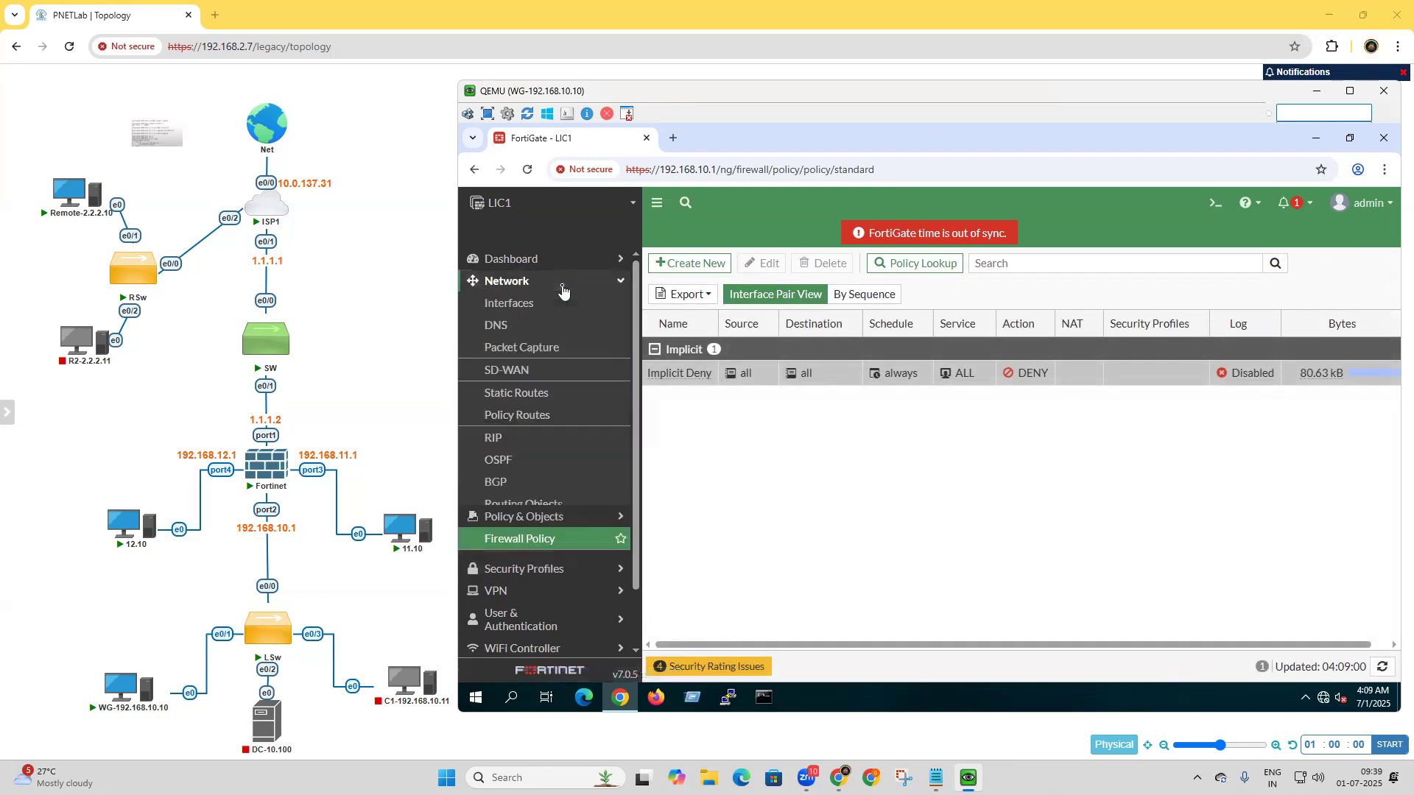
click(519, 394)
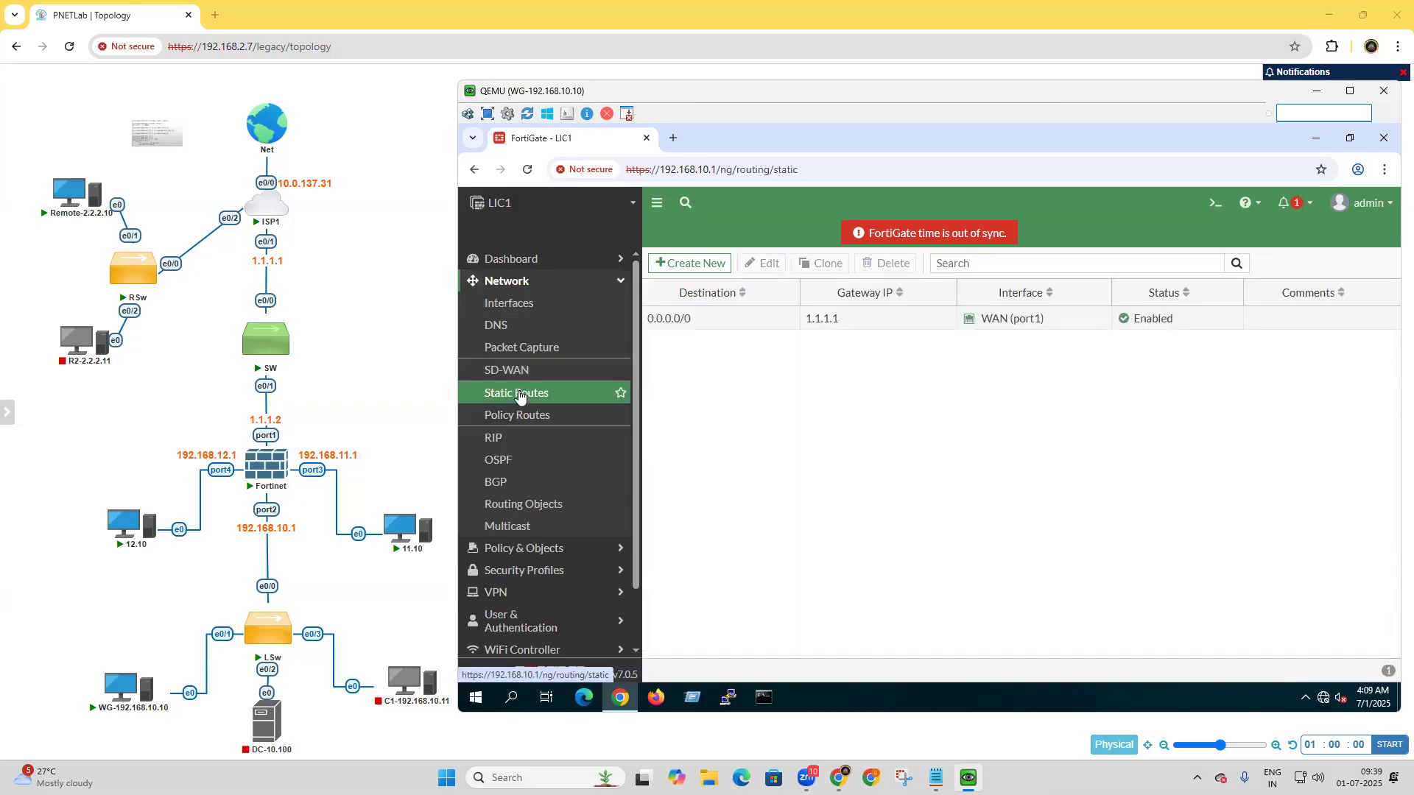
double_click(690, 328)
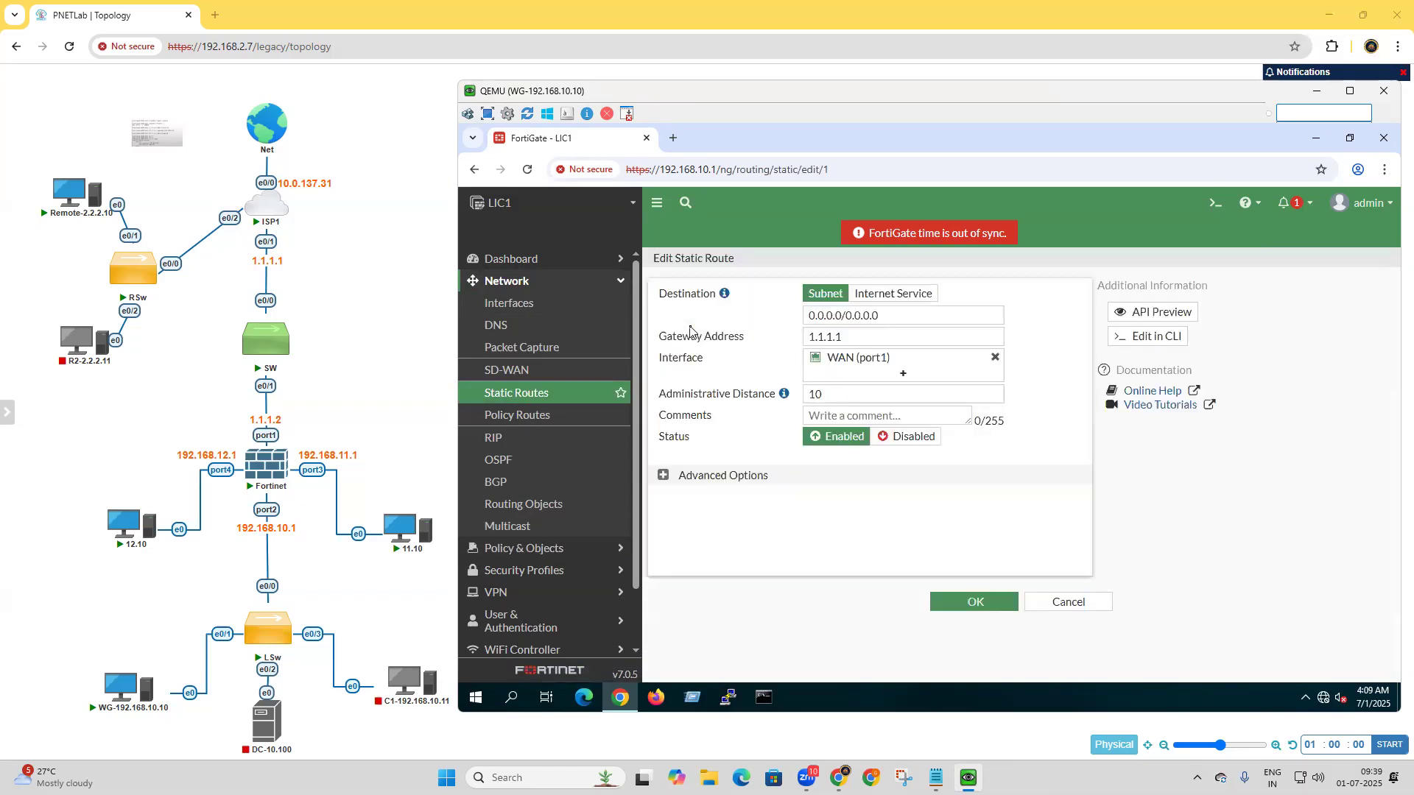
drag(900, 315, 772, 321)
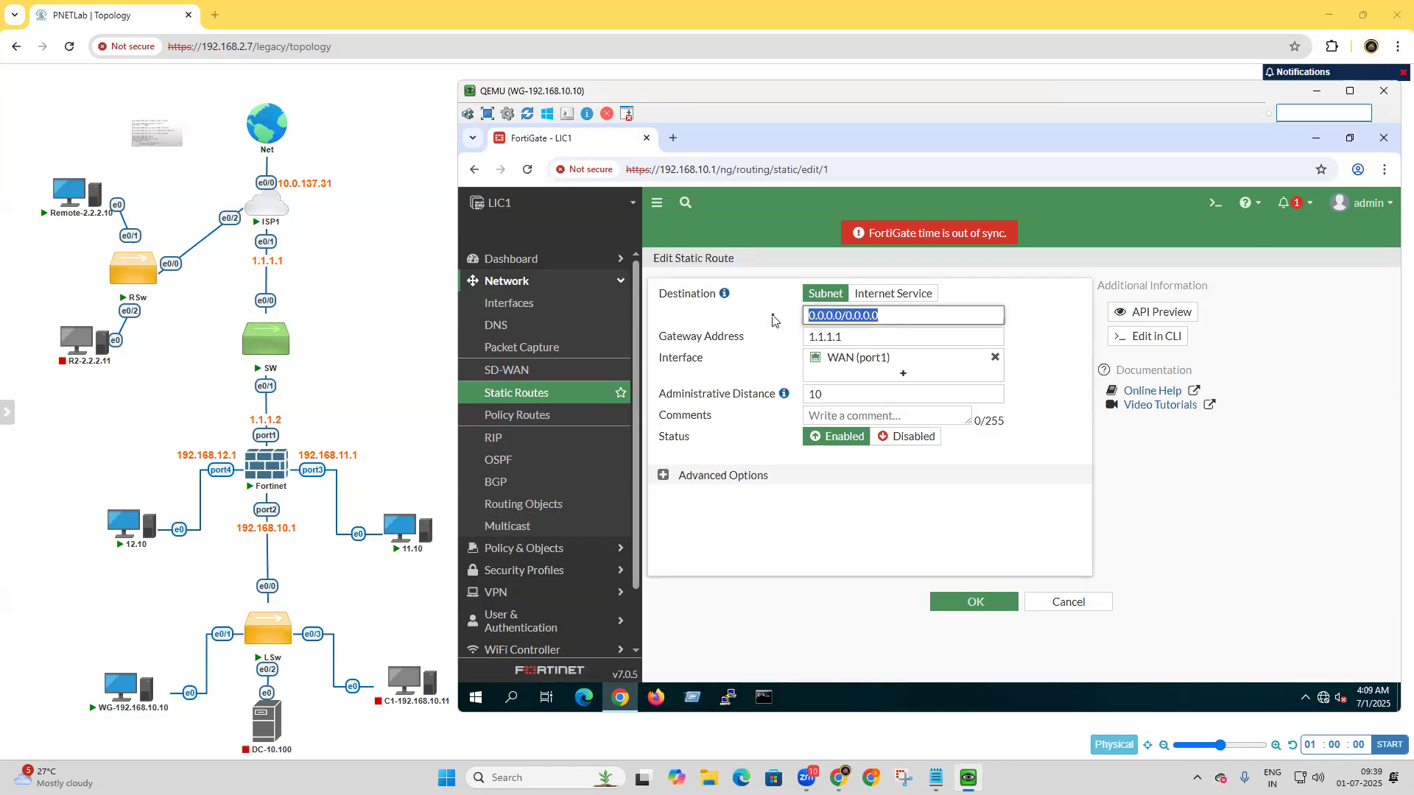
click(886, 335)
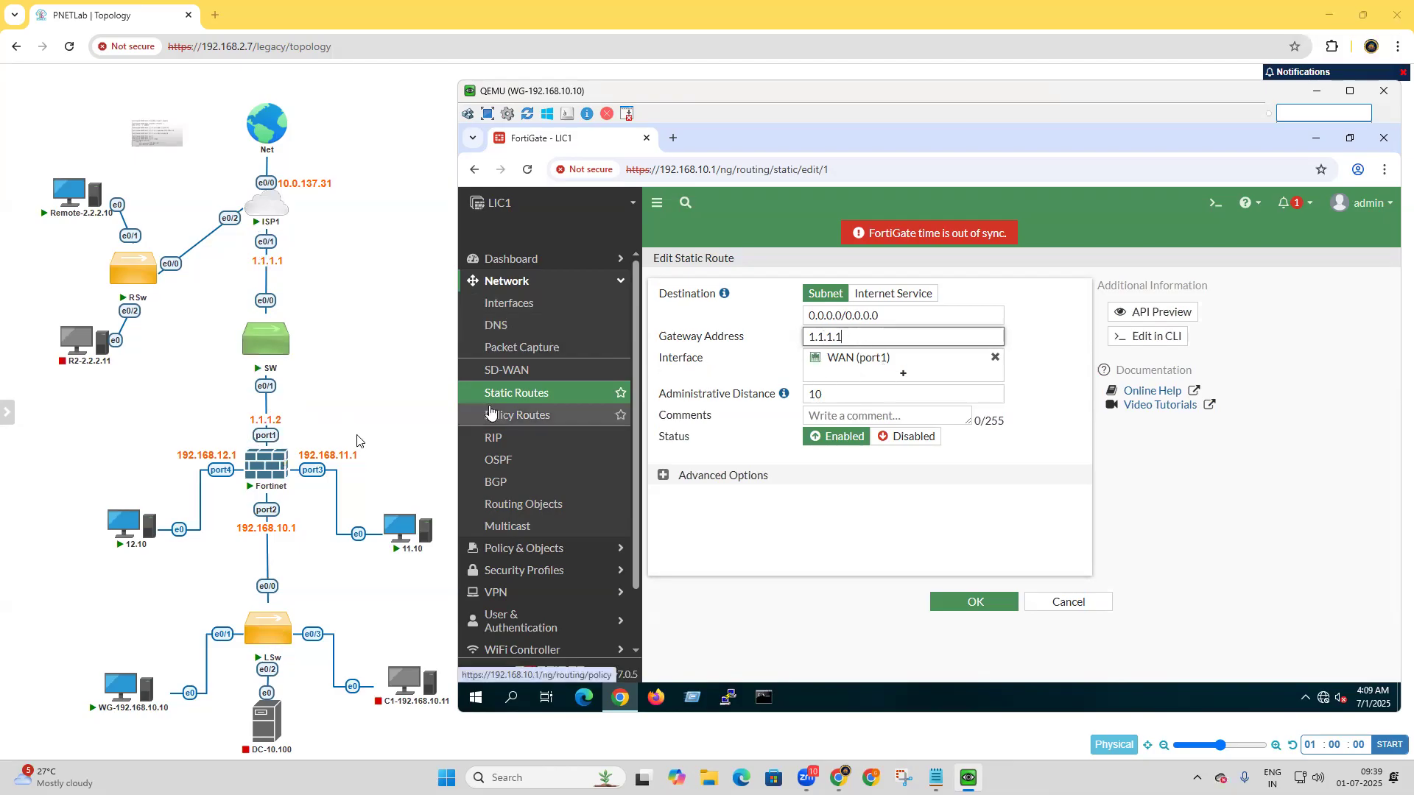
click(1068, 603)
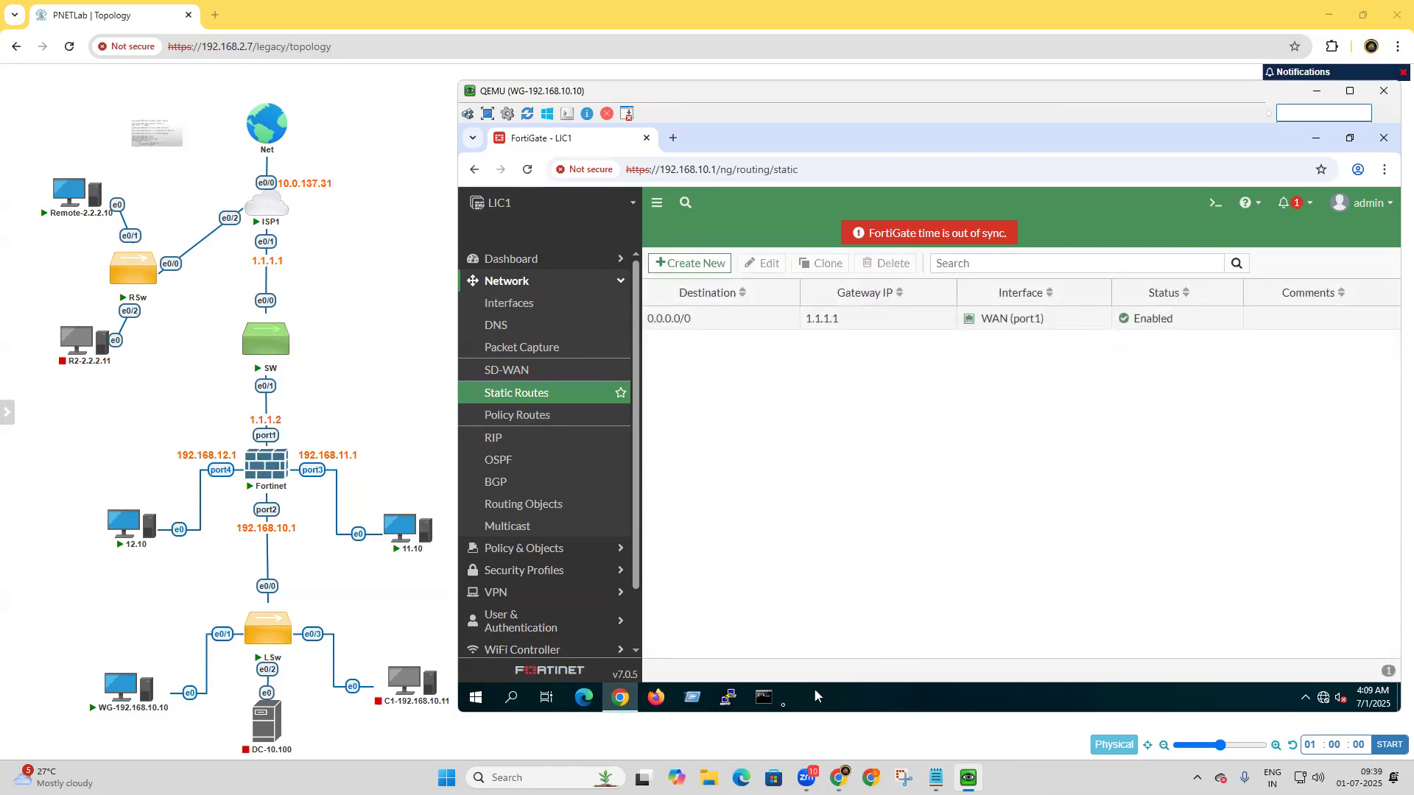
Start a continuous ping to 8.8.8.8 in Command Prompt and minimize its window.
click(764, 697)
click(1035, 507)
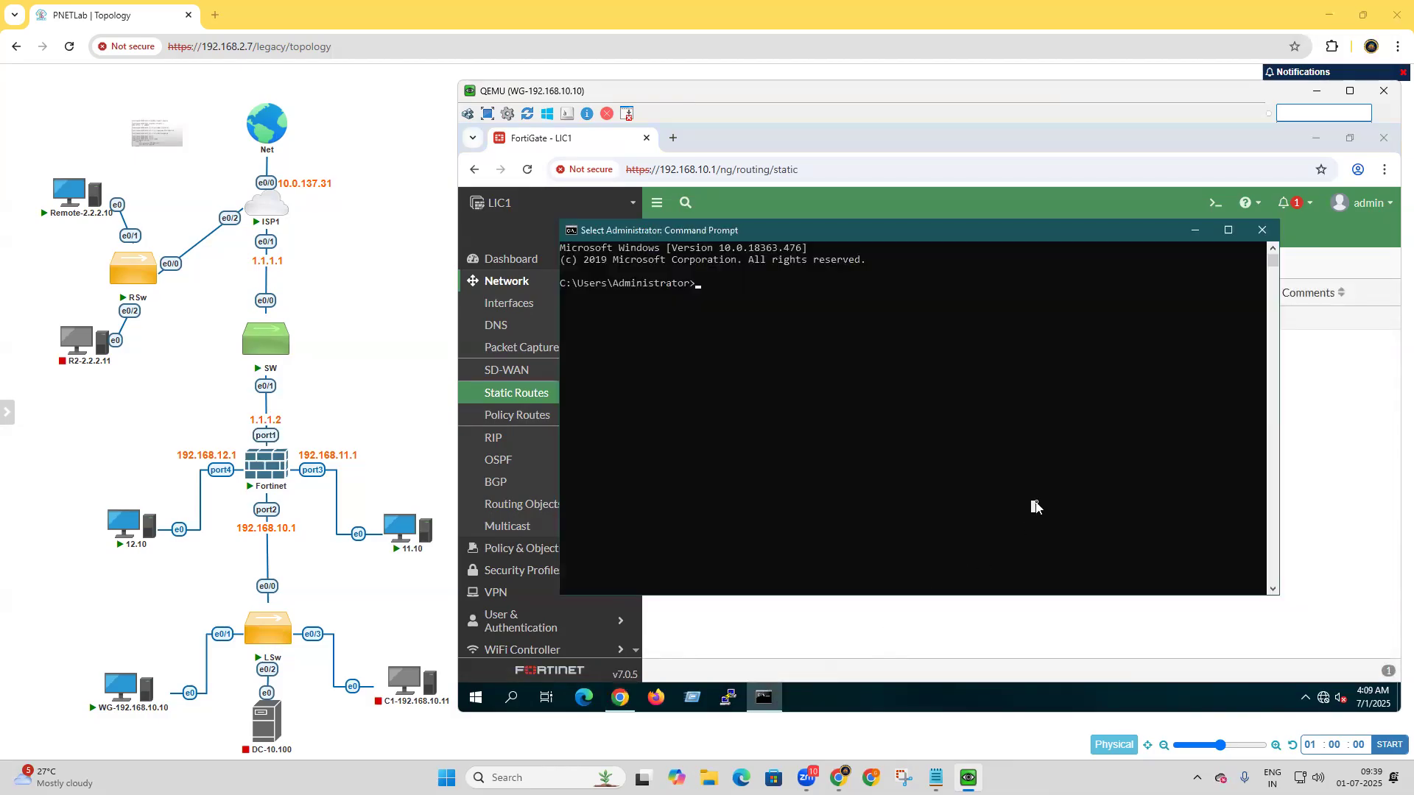
text(ping 8.8.8.8 -t)
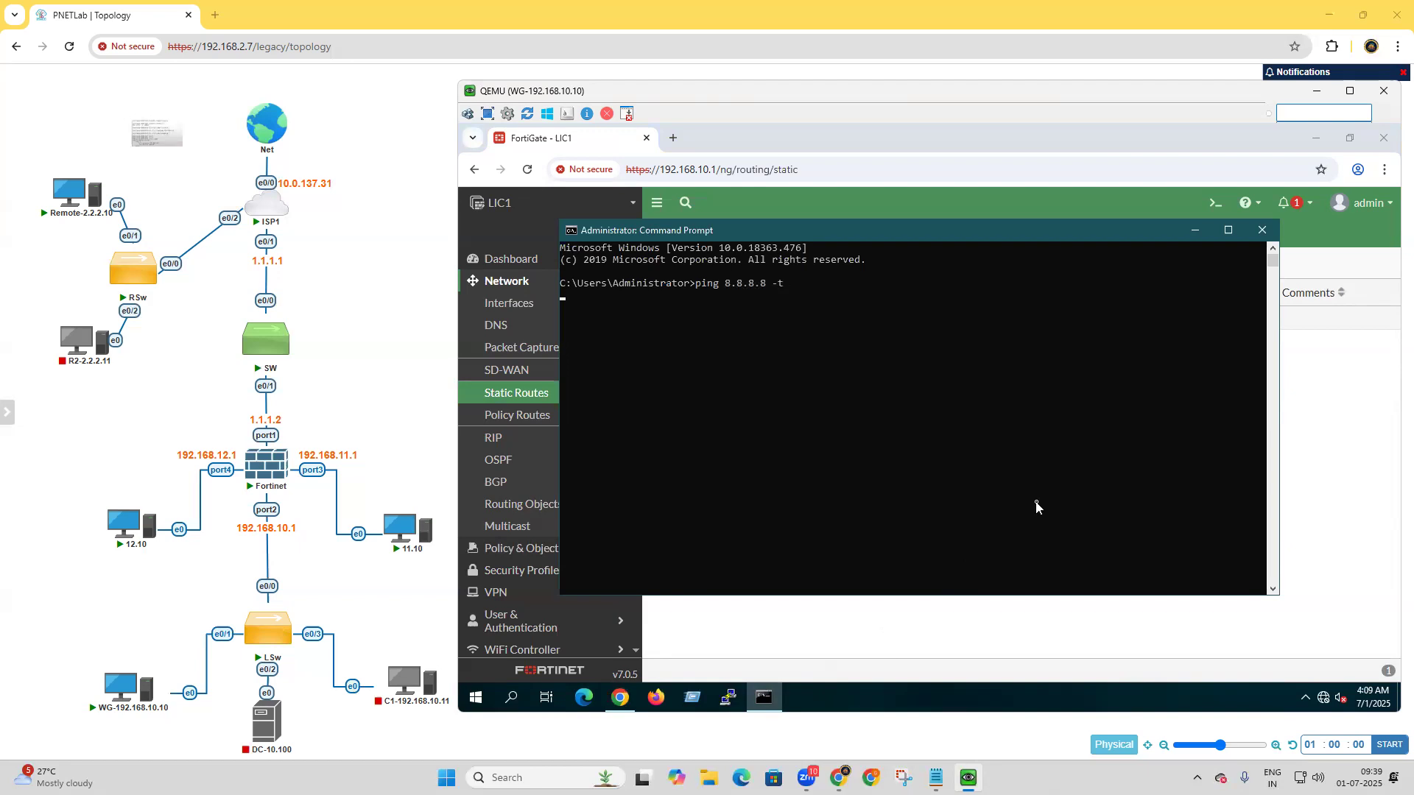
click(1199, 236)
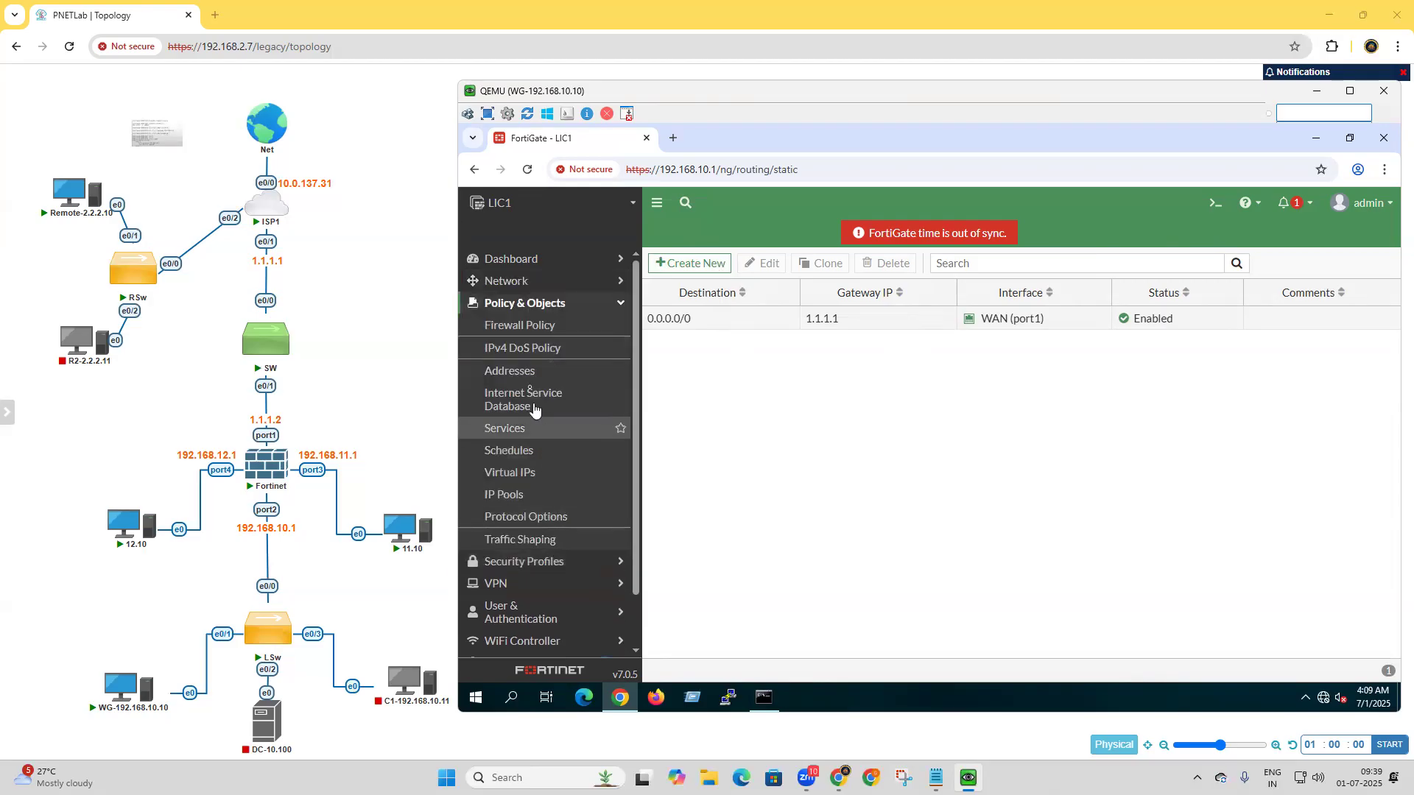
click(521, 326)
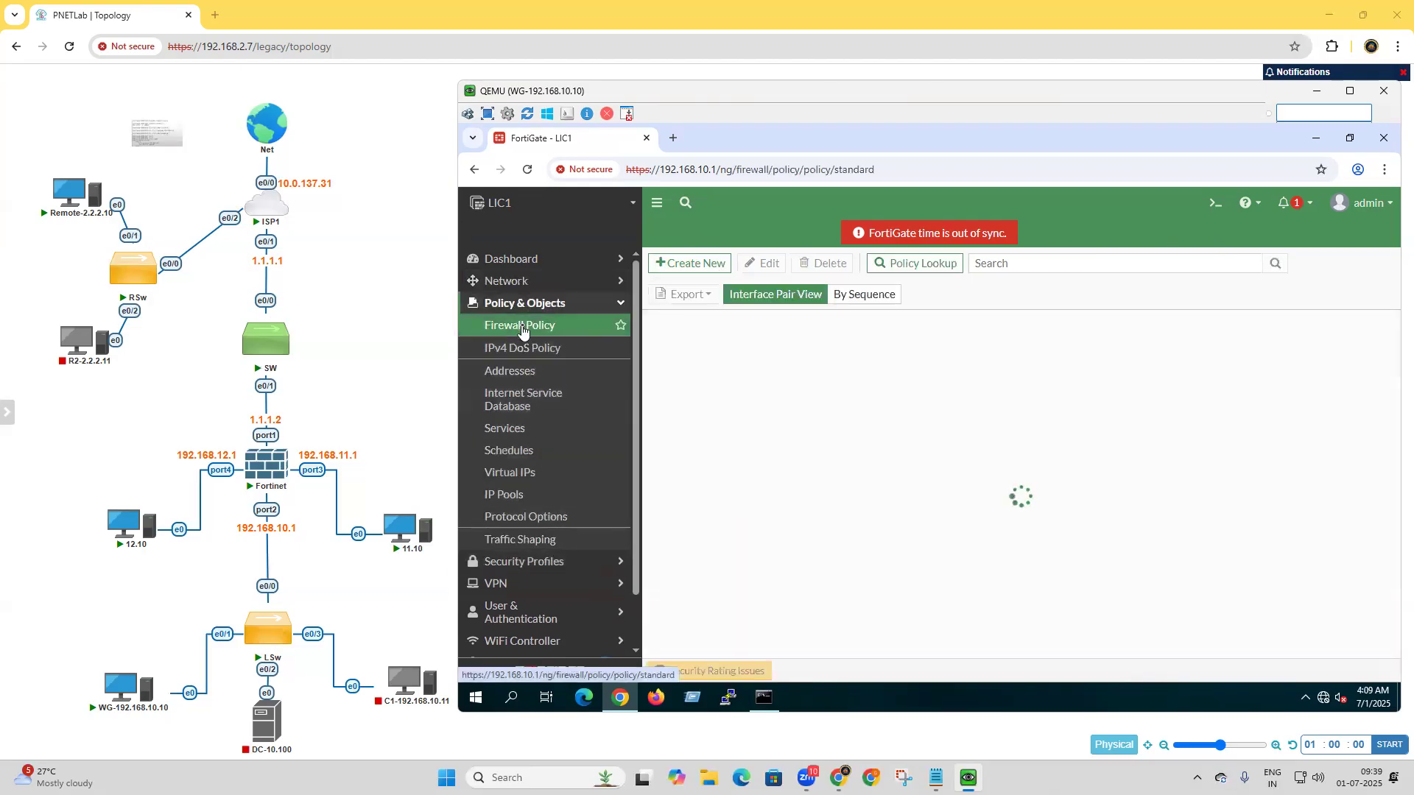
click(712, 265)
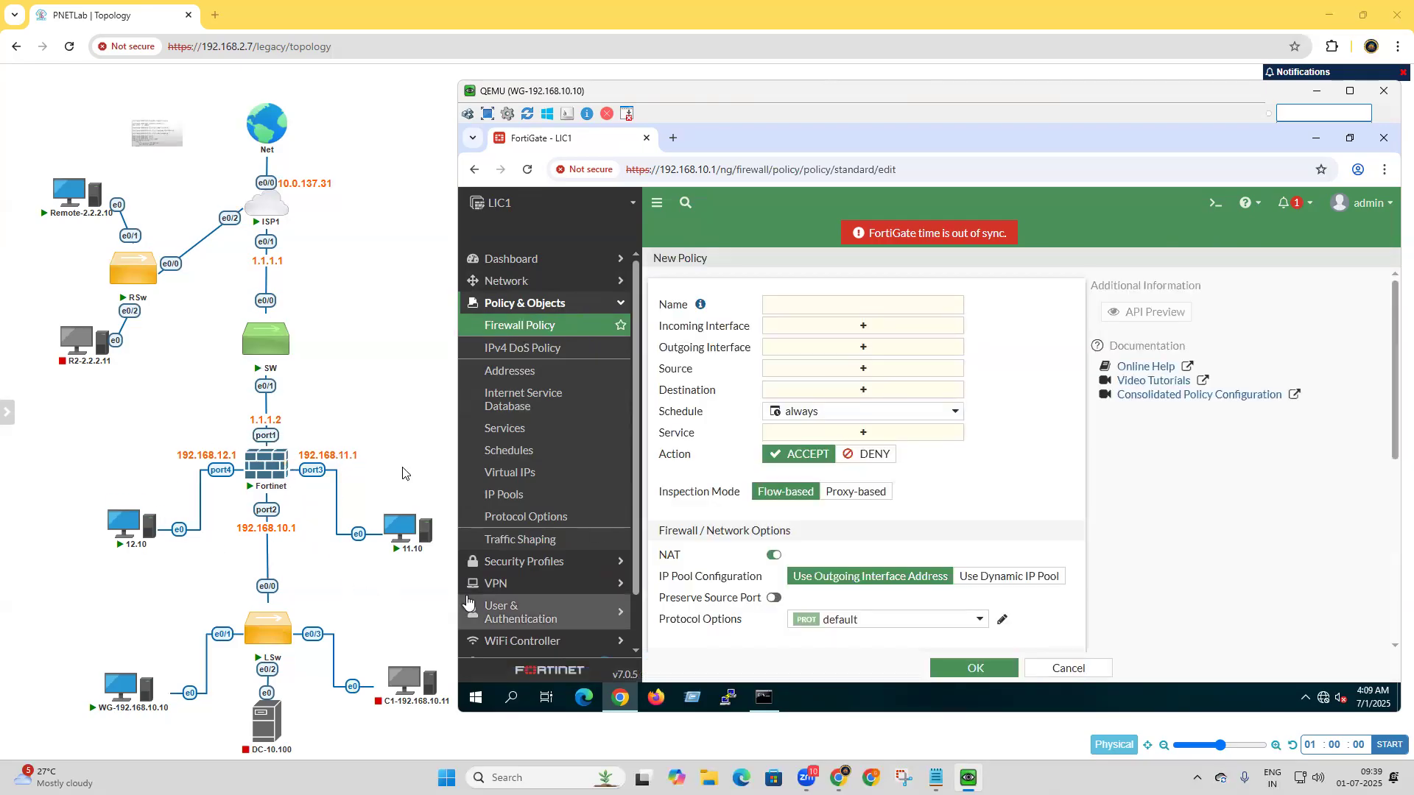
click(846, 306)
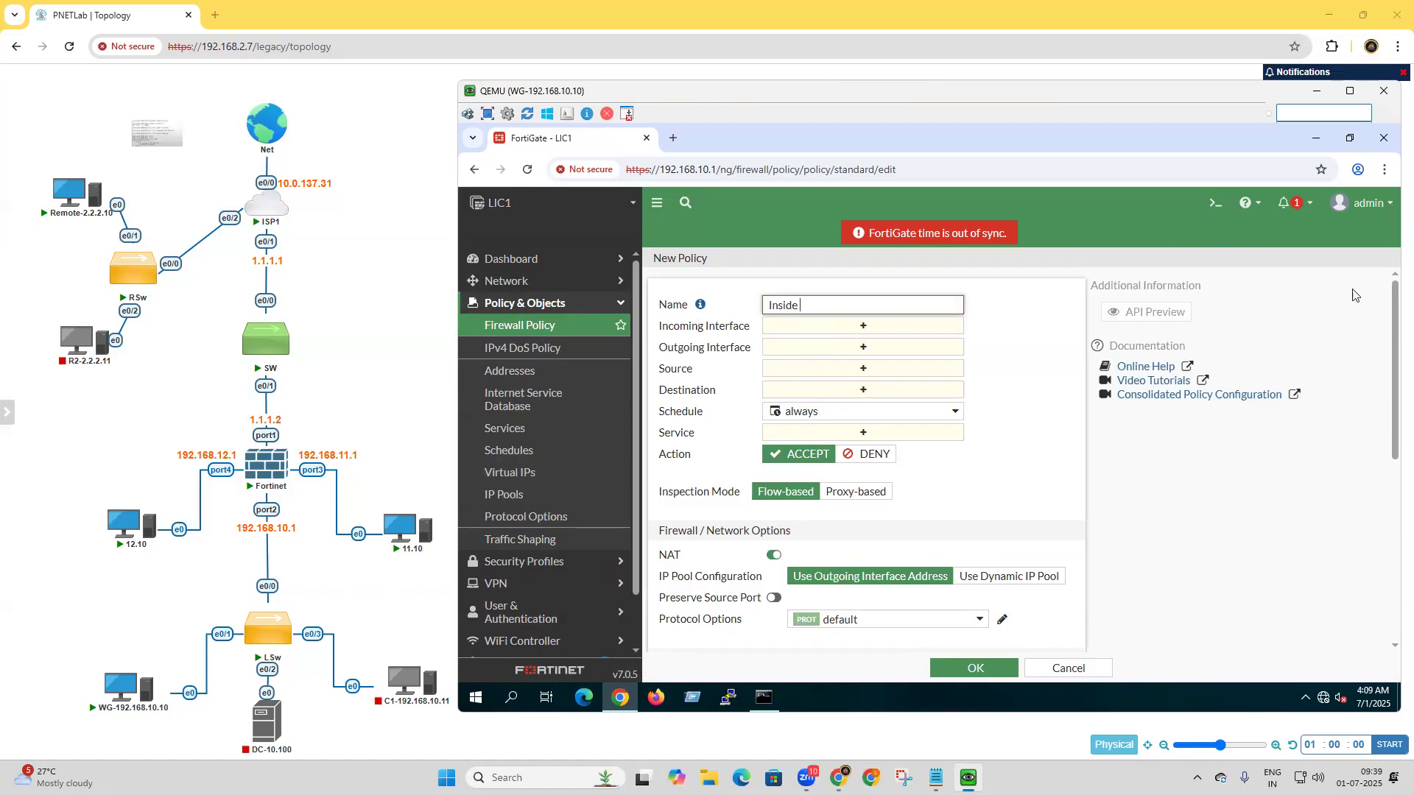
text(Inside to Outside)
click(864, 331)
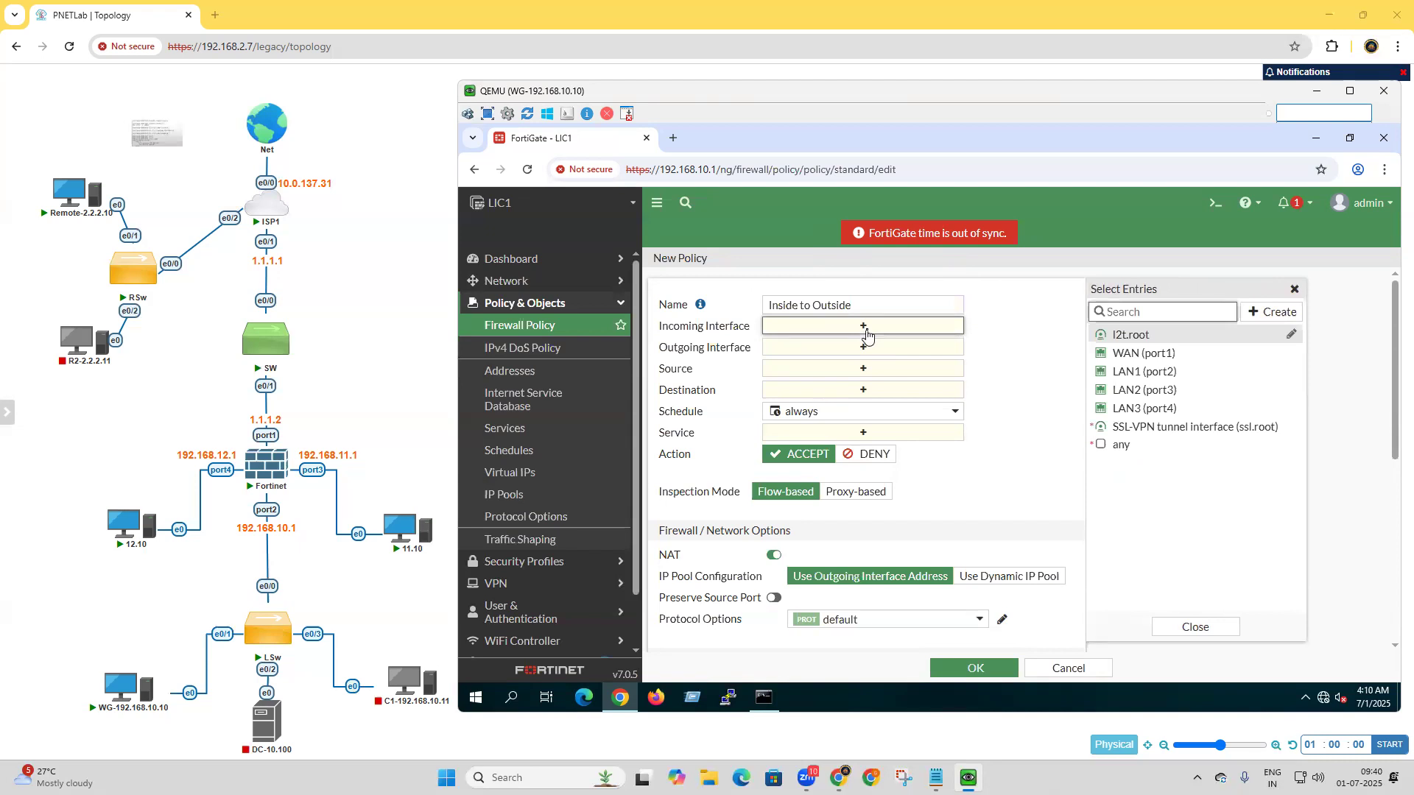
click(1147, 373)
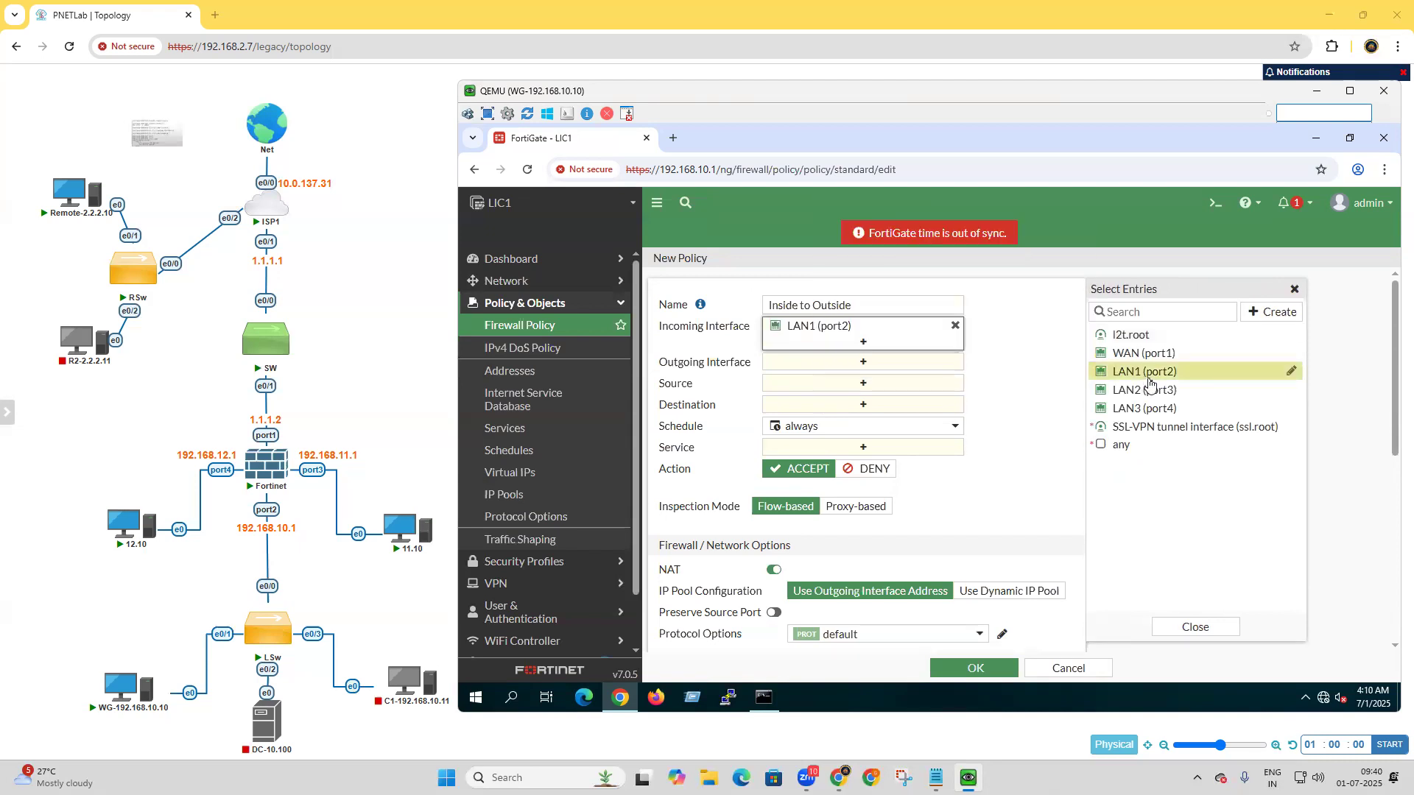
click(1149, 390)
click(1163, 409)
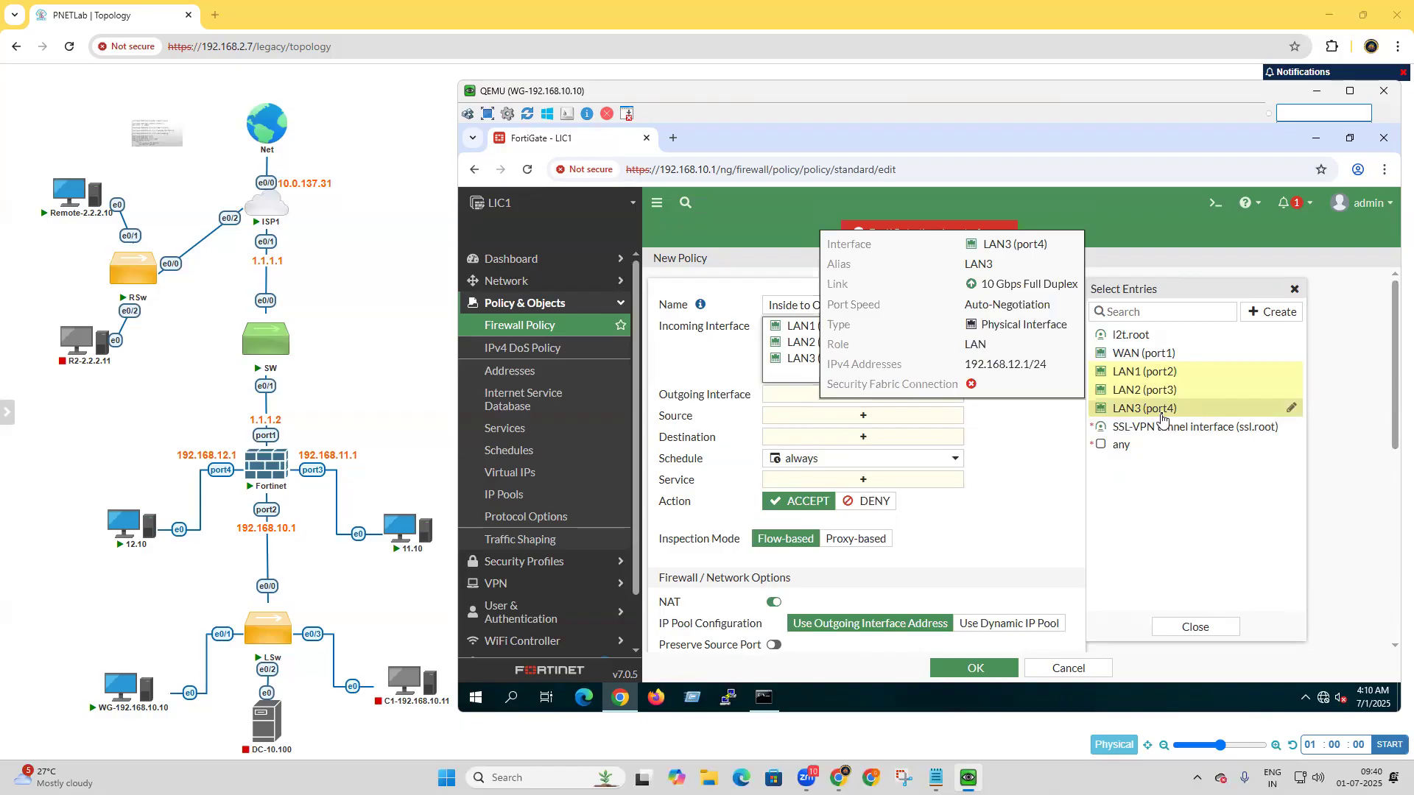
click(1071, 669)
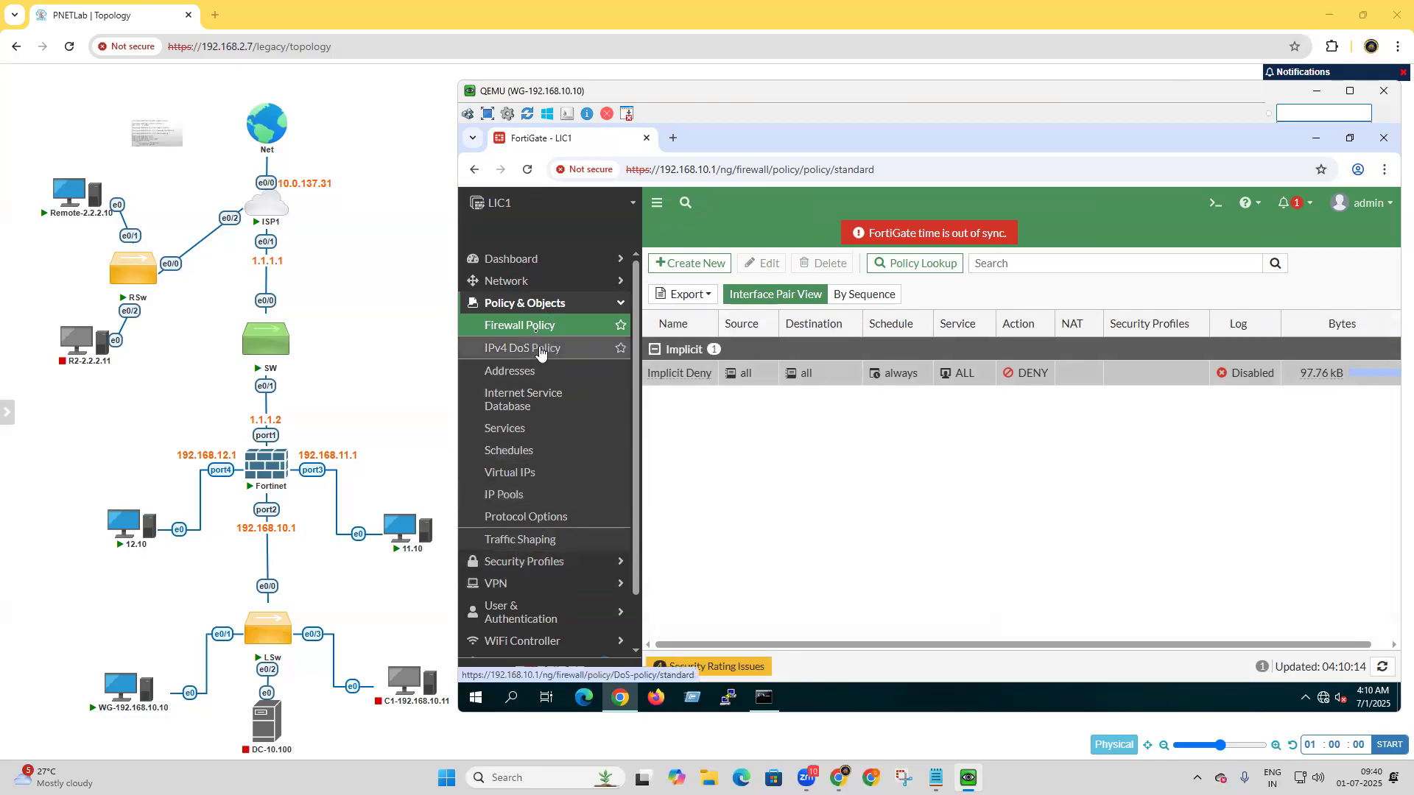
Set the alias of the LAN1 (port2) interface to LAN10 and save it.
click(527, 284)
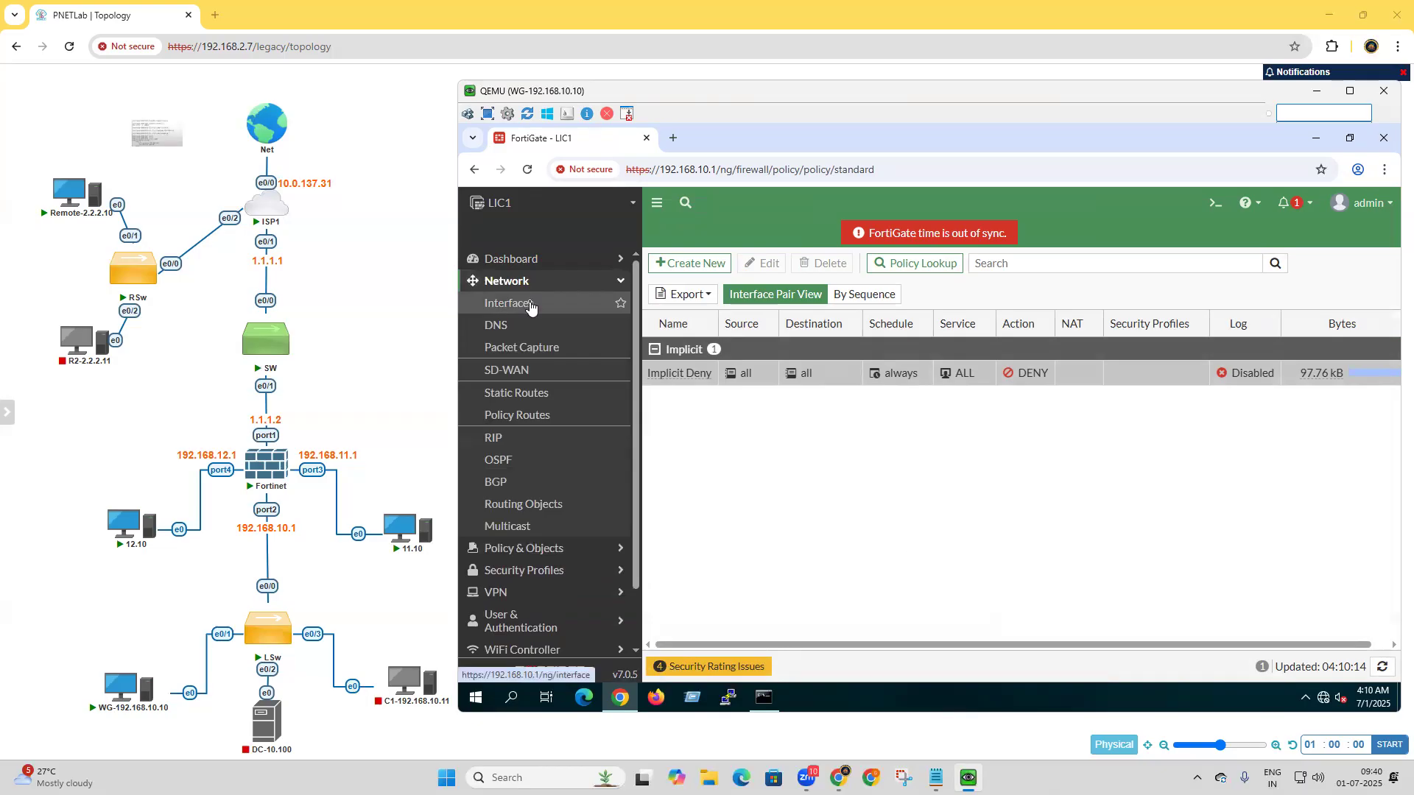
click(529, 304)
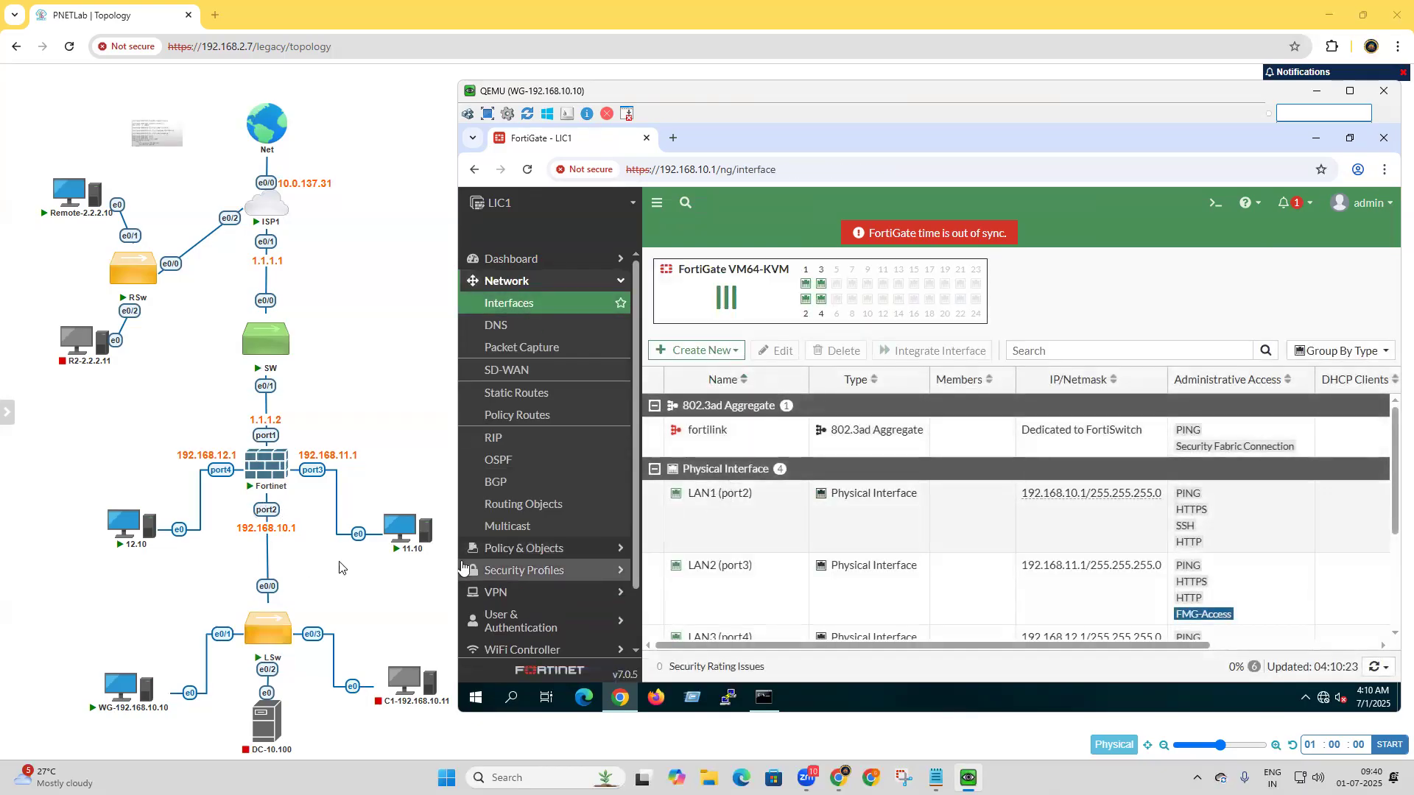
mouse_move(1075, 499)
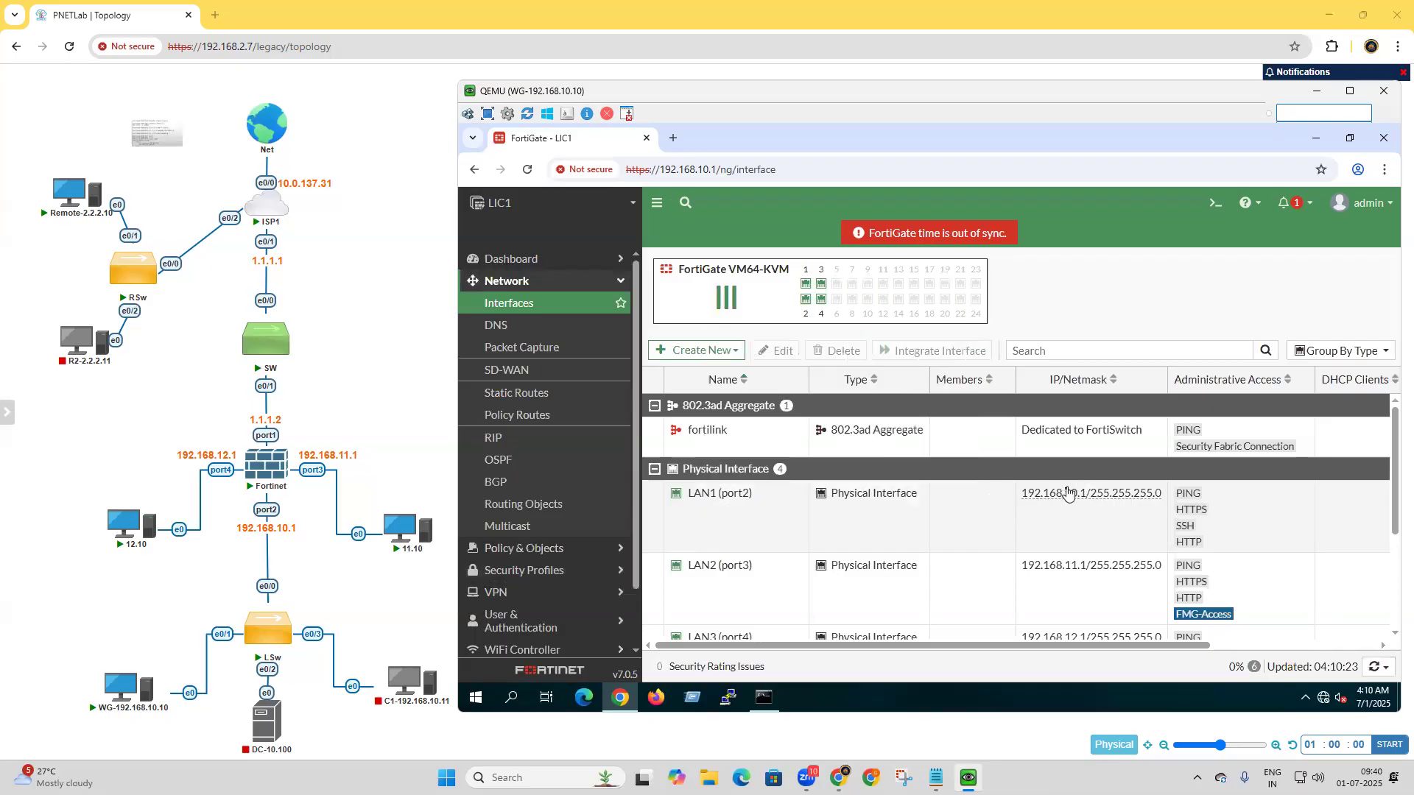
click(719, 497)
double_click(719, 497)
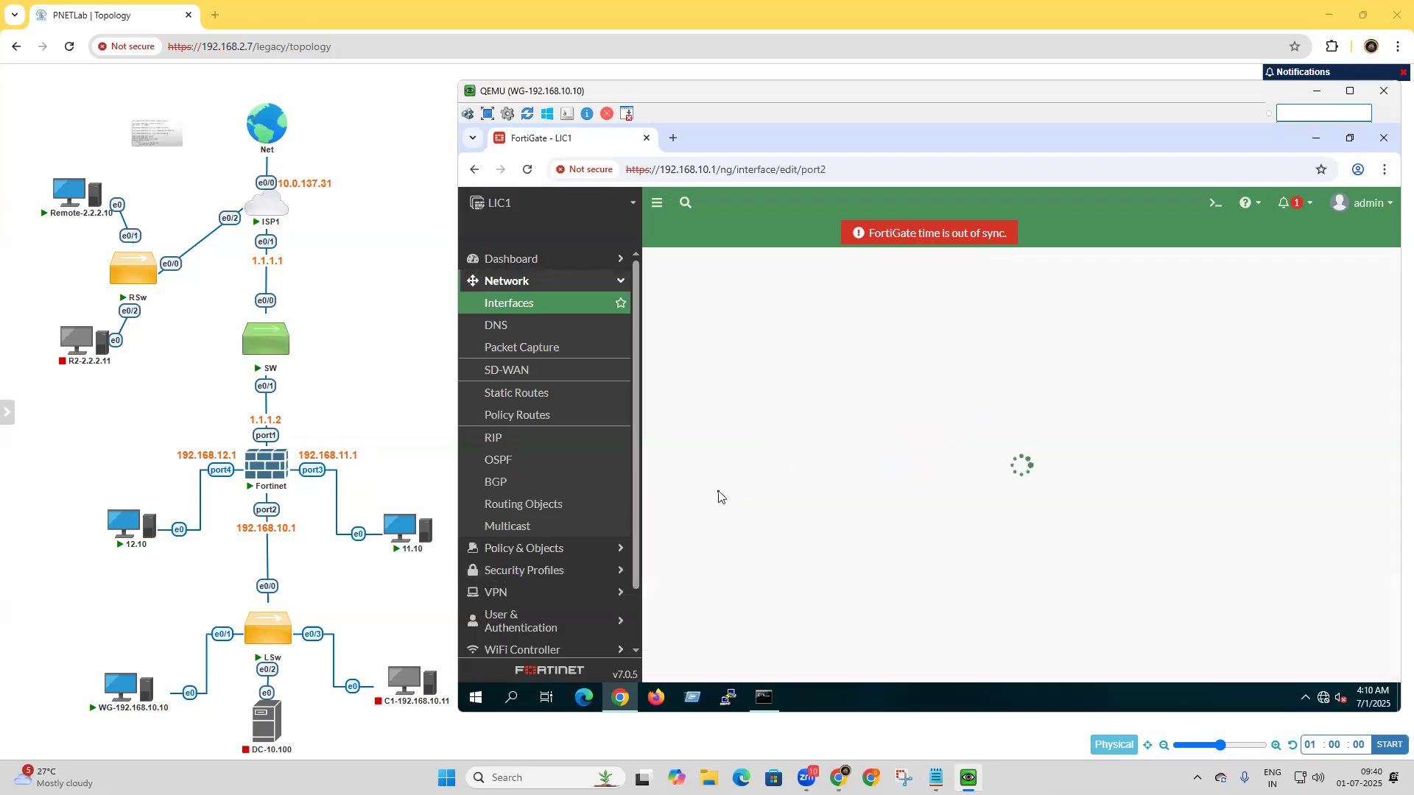
click(771, 318)
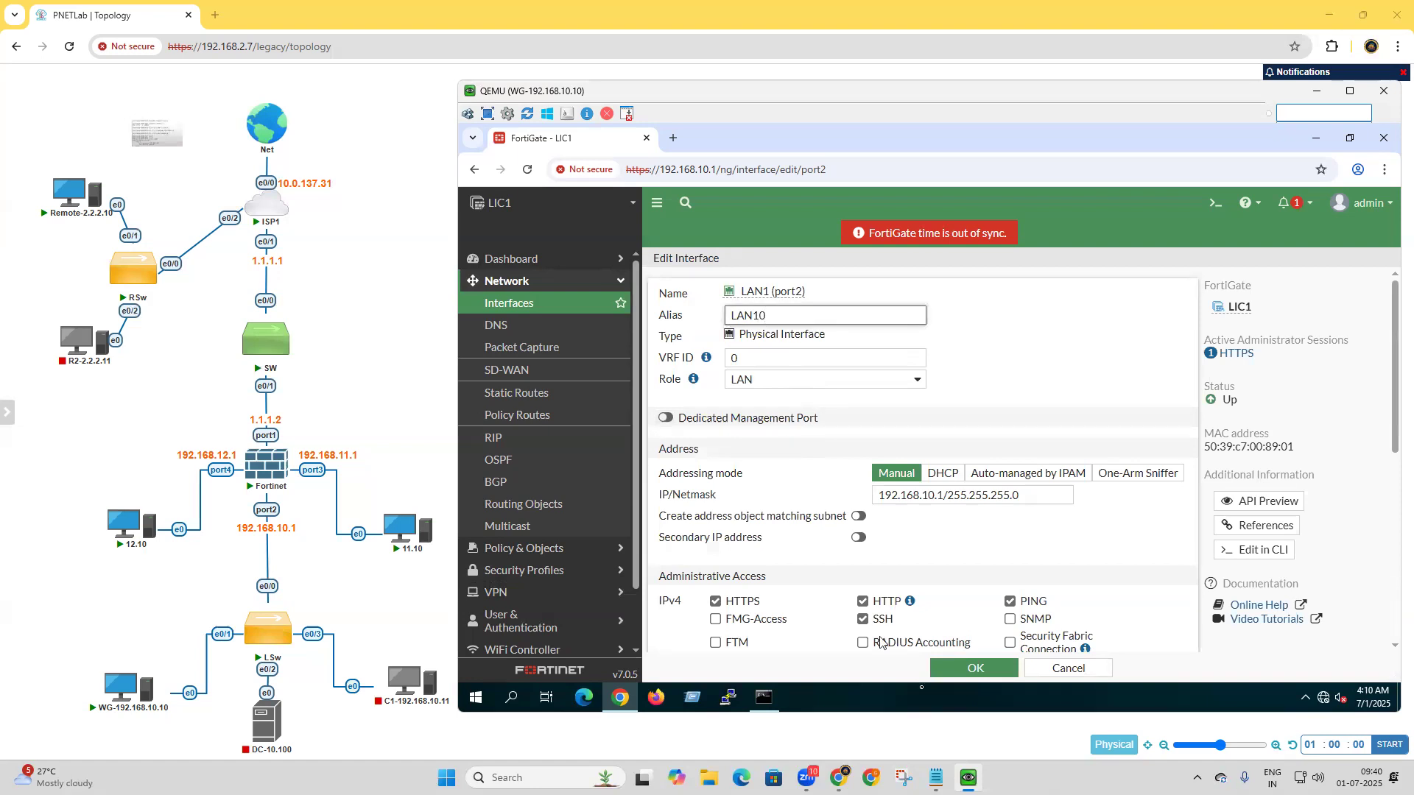
click(974, 669)
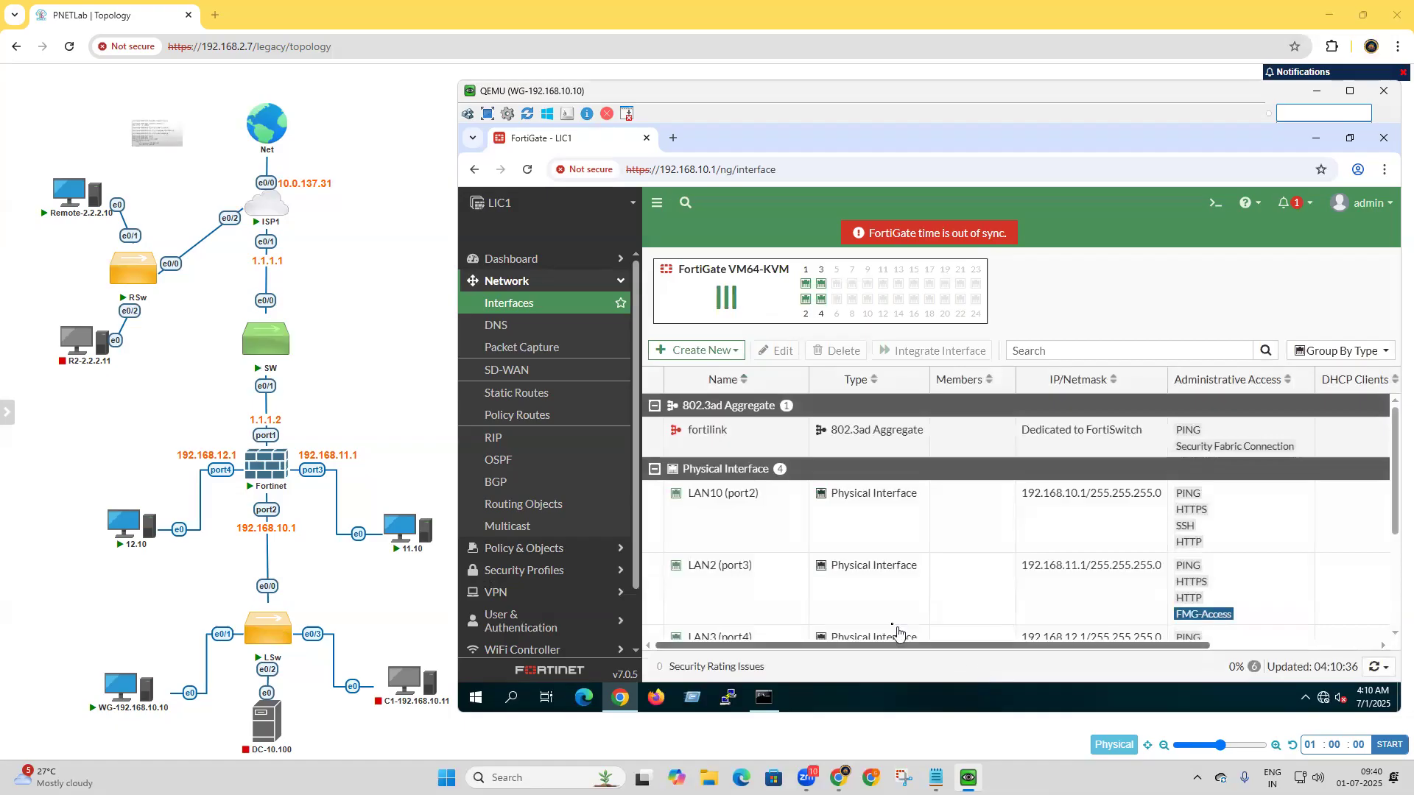
Set the alias of the LAN2 (port3) interface to LAN11 and save it.
mouse_move(709, 570)
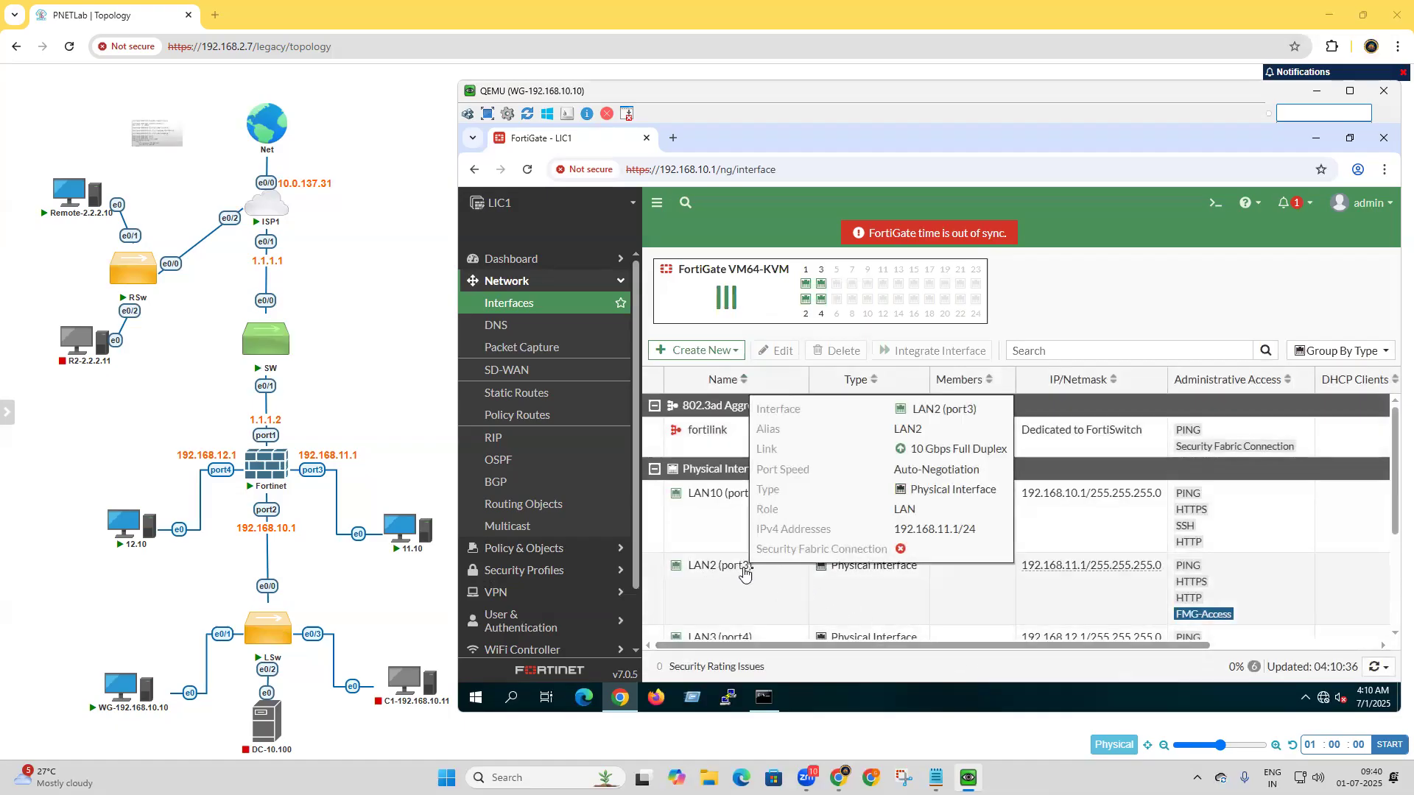
double_click(723, 573)
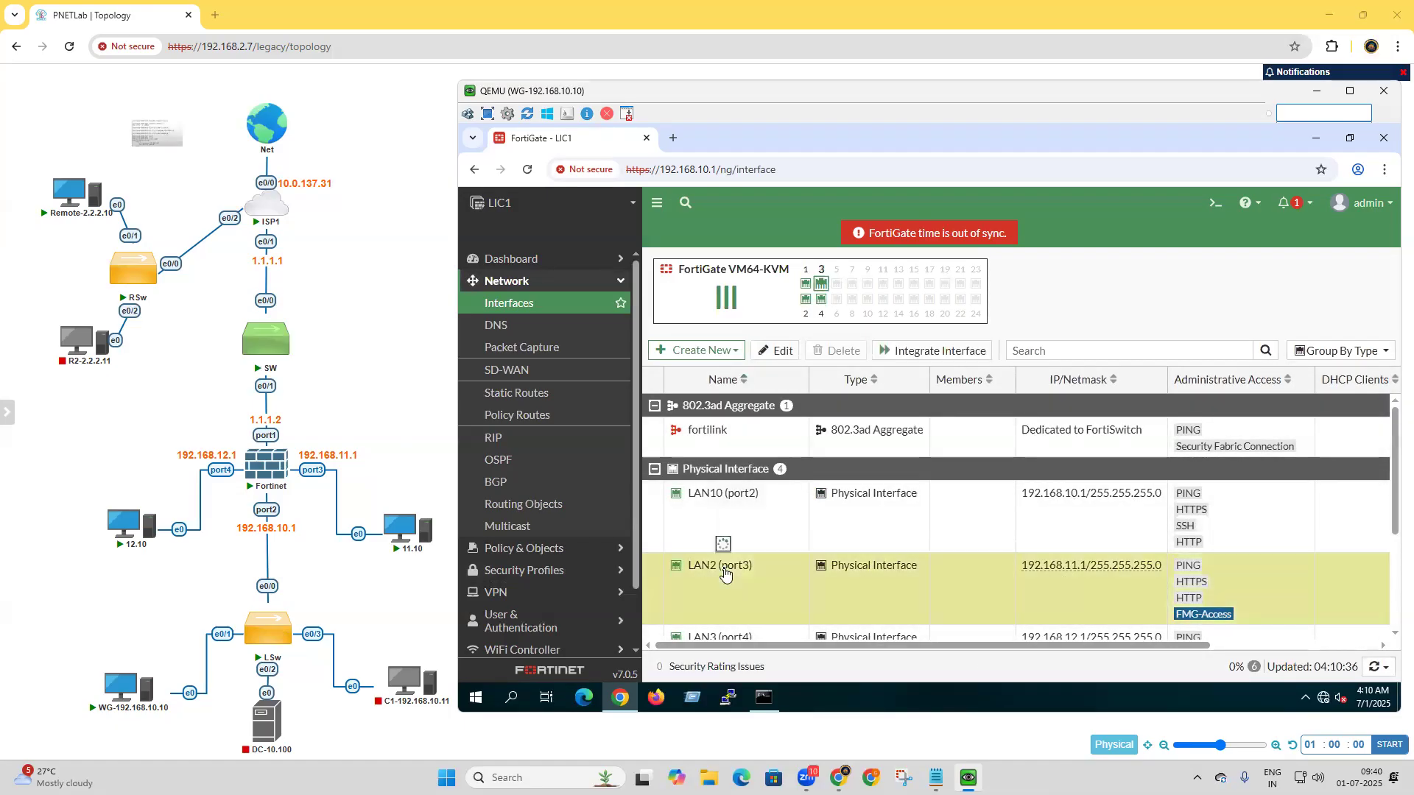
click(772, 317)
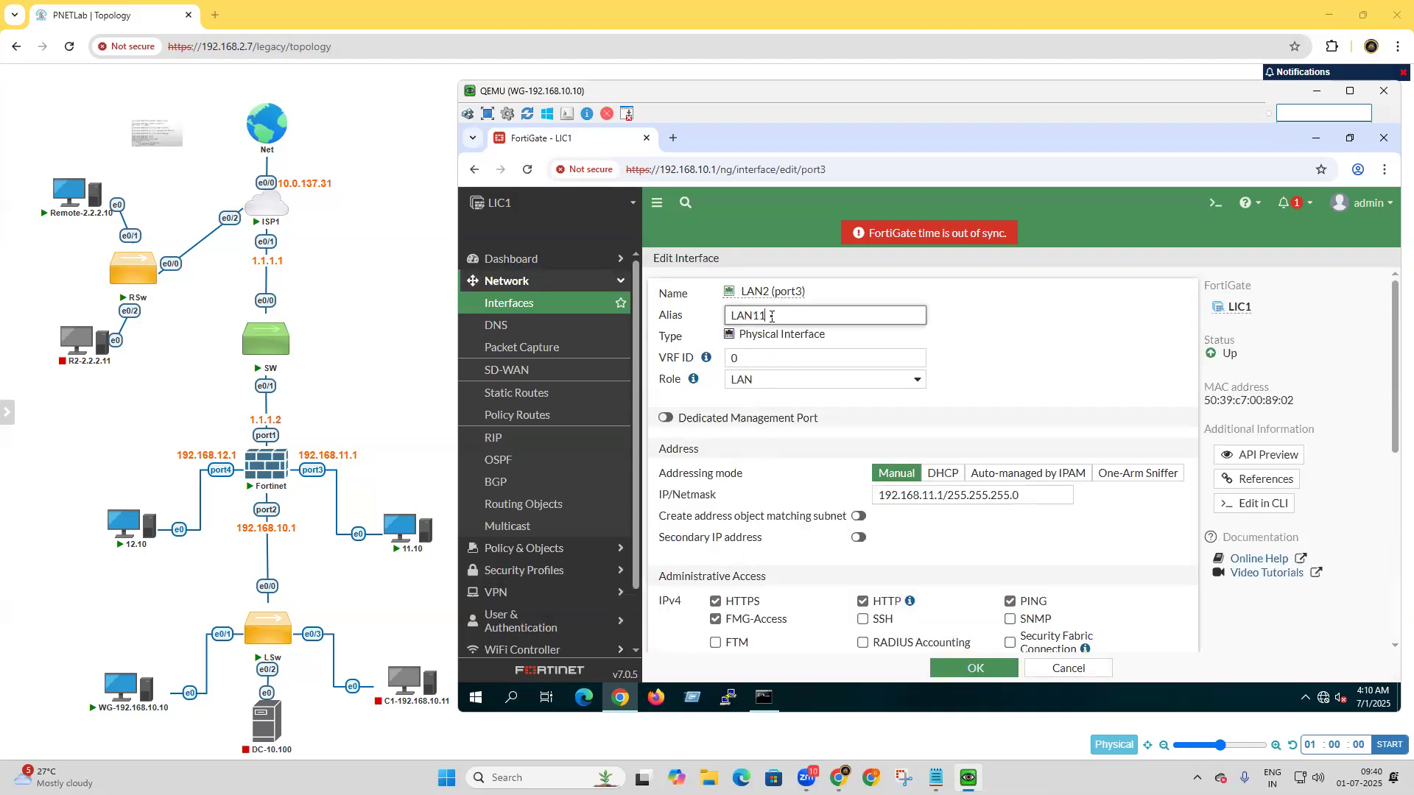
text(11)
click(983, 670)
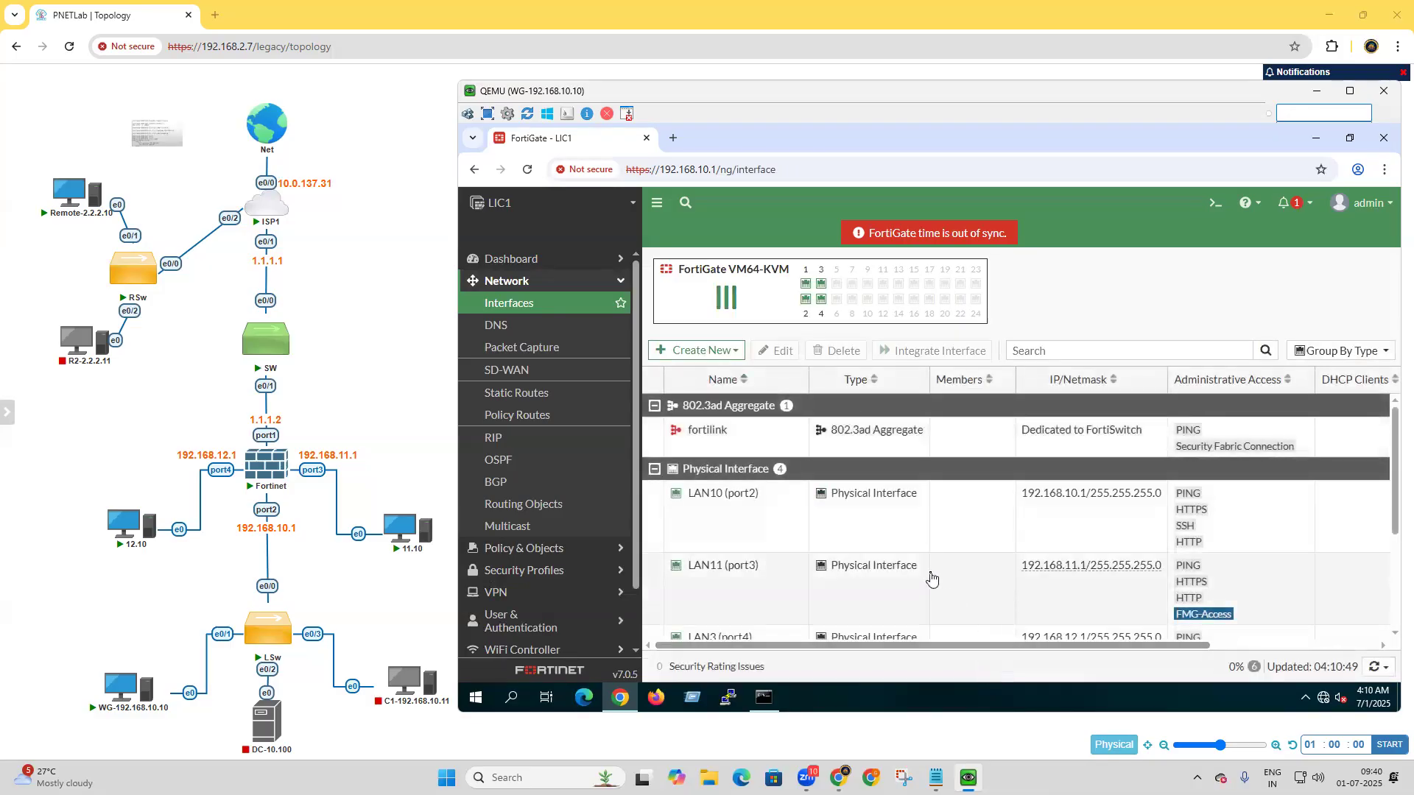
Set the alias of the LAN3 (port4) interface to LAN12 and save it.
scroll(931, 577, down, 1)
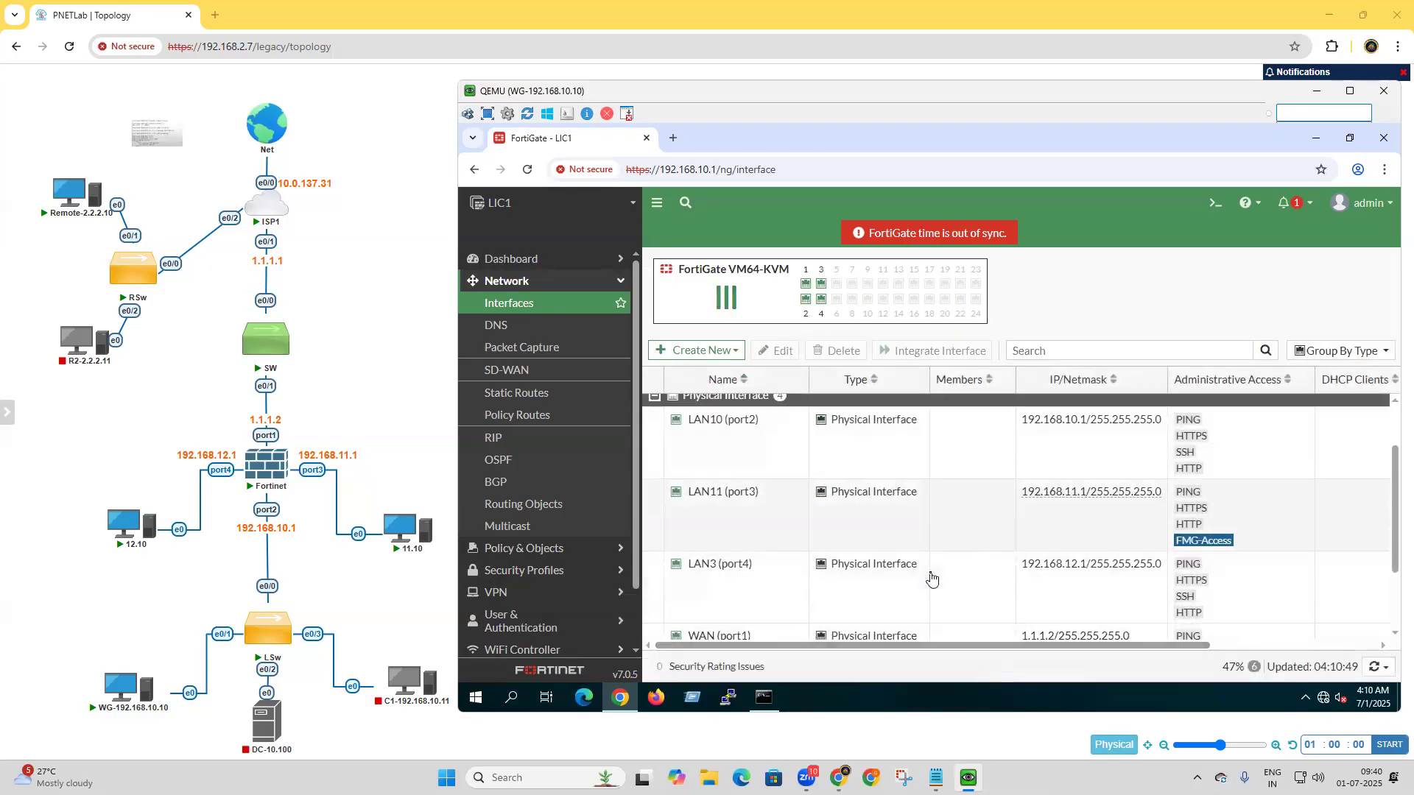
double_click(734, 573)
click(760, 315)
text(12)
click(969, 670)
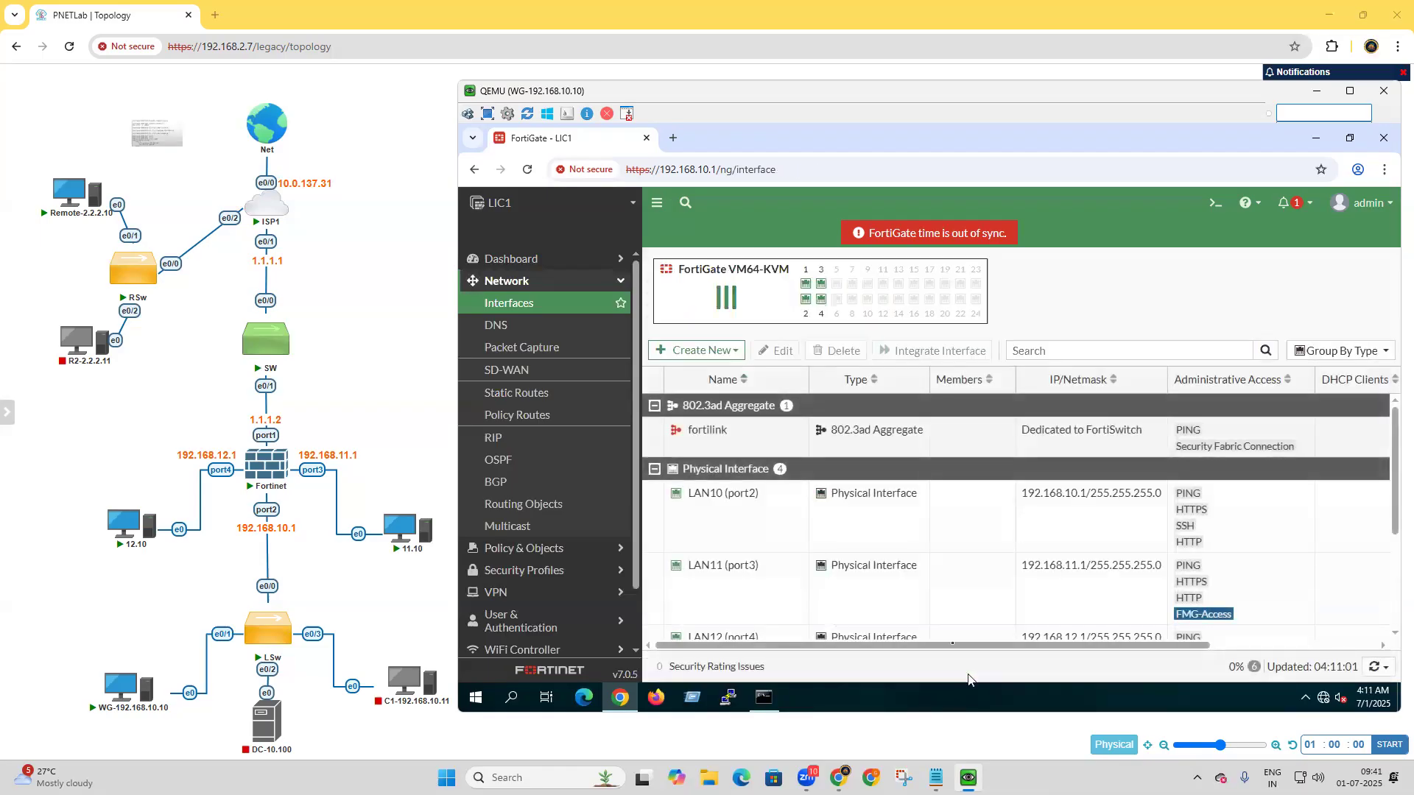
Start a new firewall policy named Inside to Outside with LAN10, LAN11 and LAN12 as its incoming interfaces.
click(554, 548)
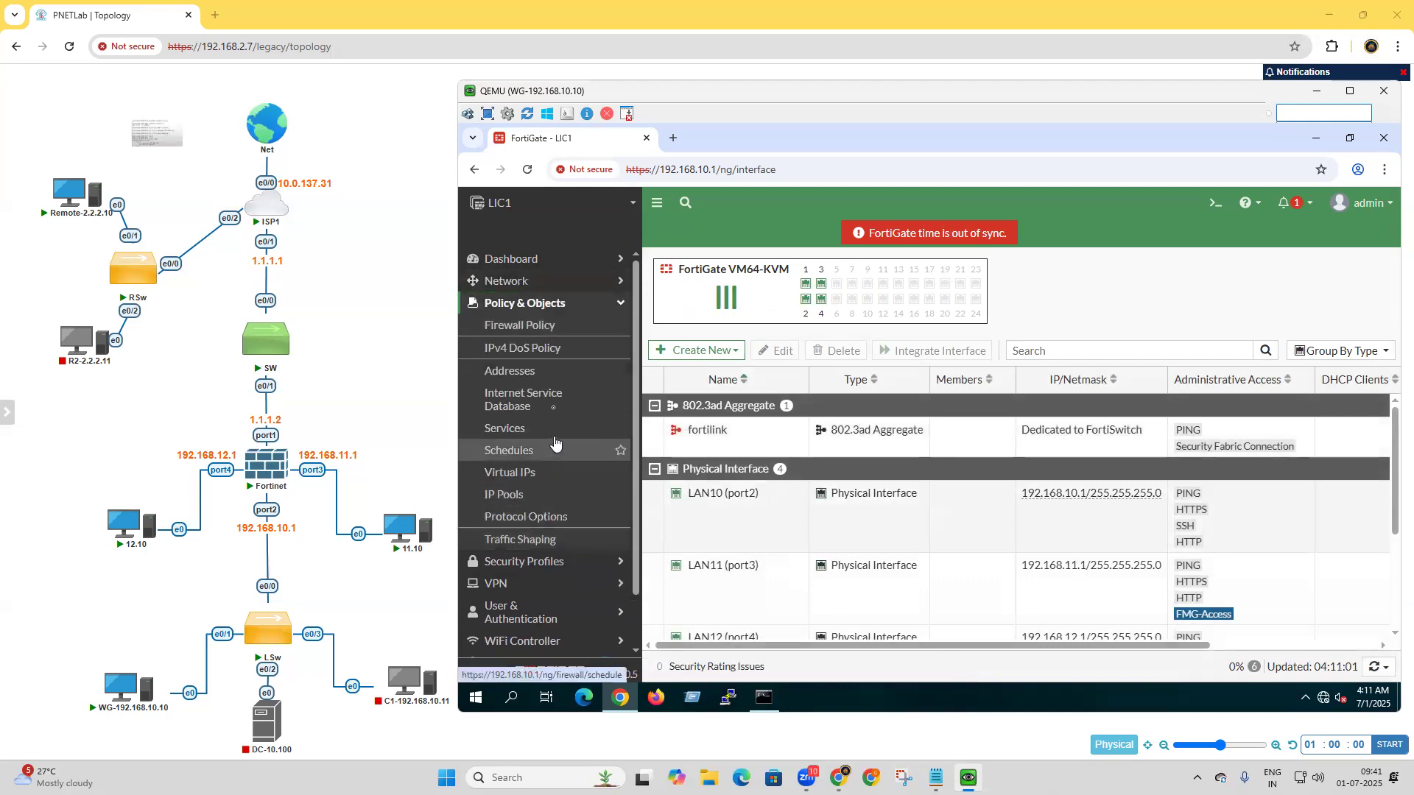
click(553, 330)
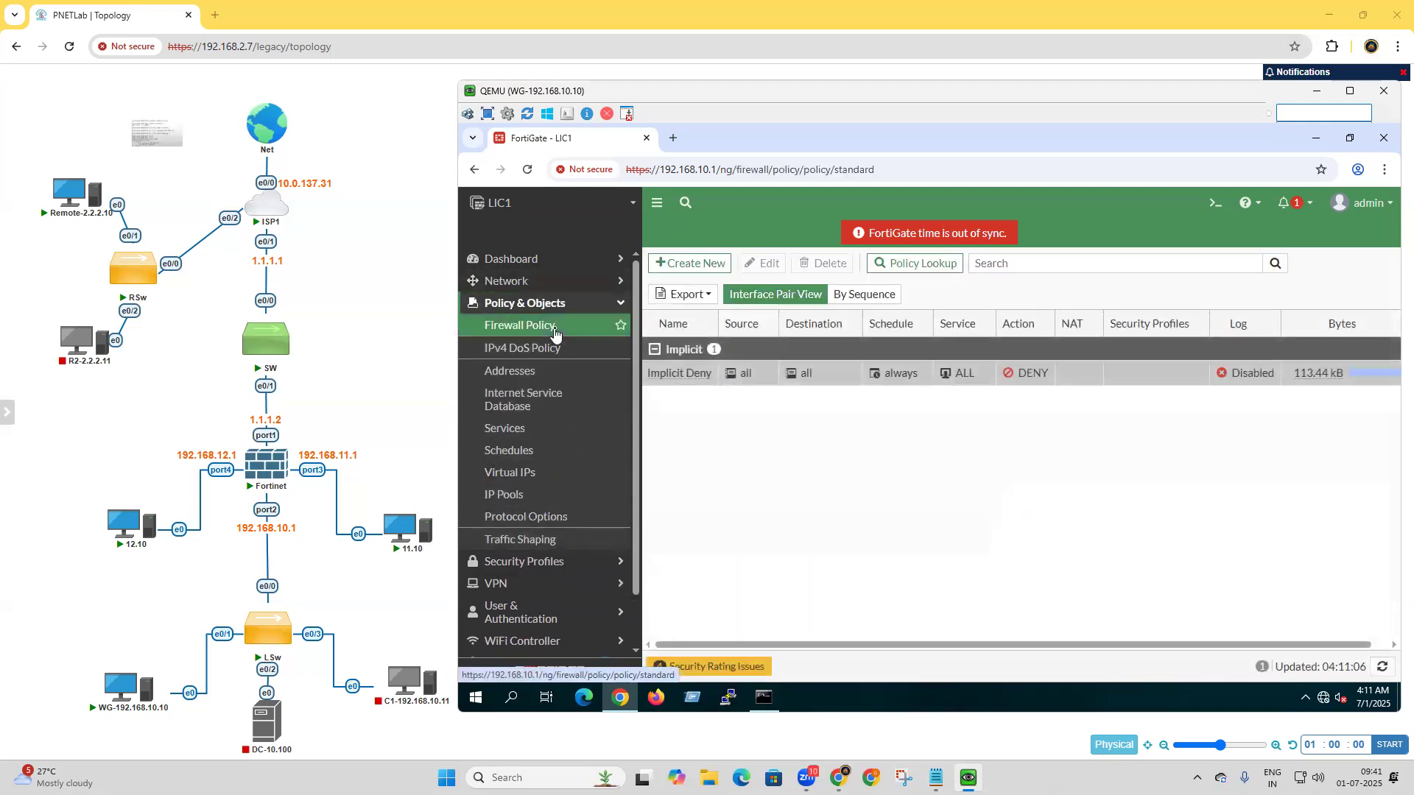
click(686, 264)
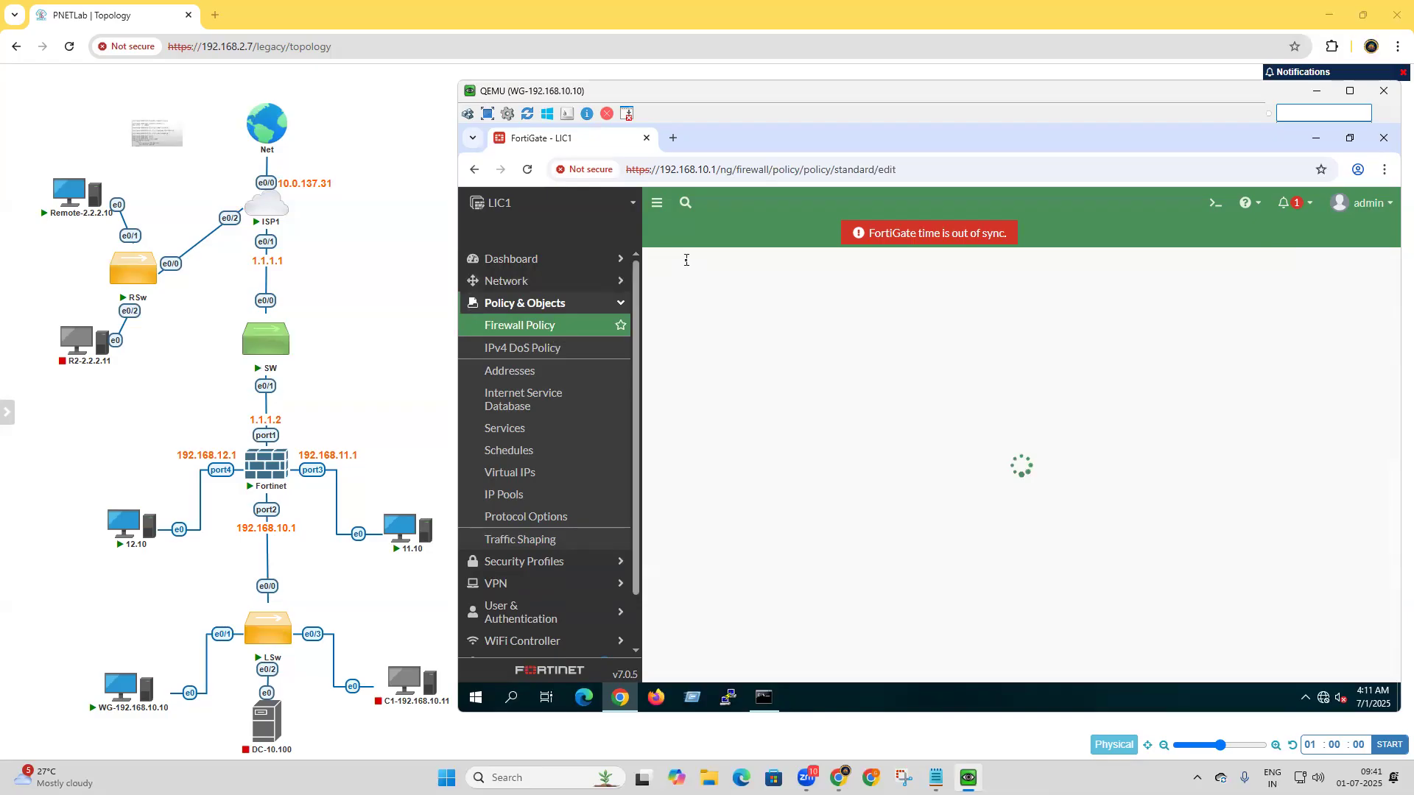
click(835, 301)
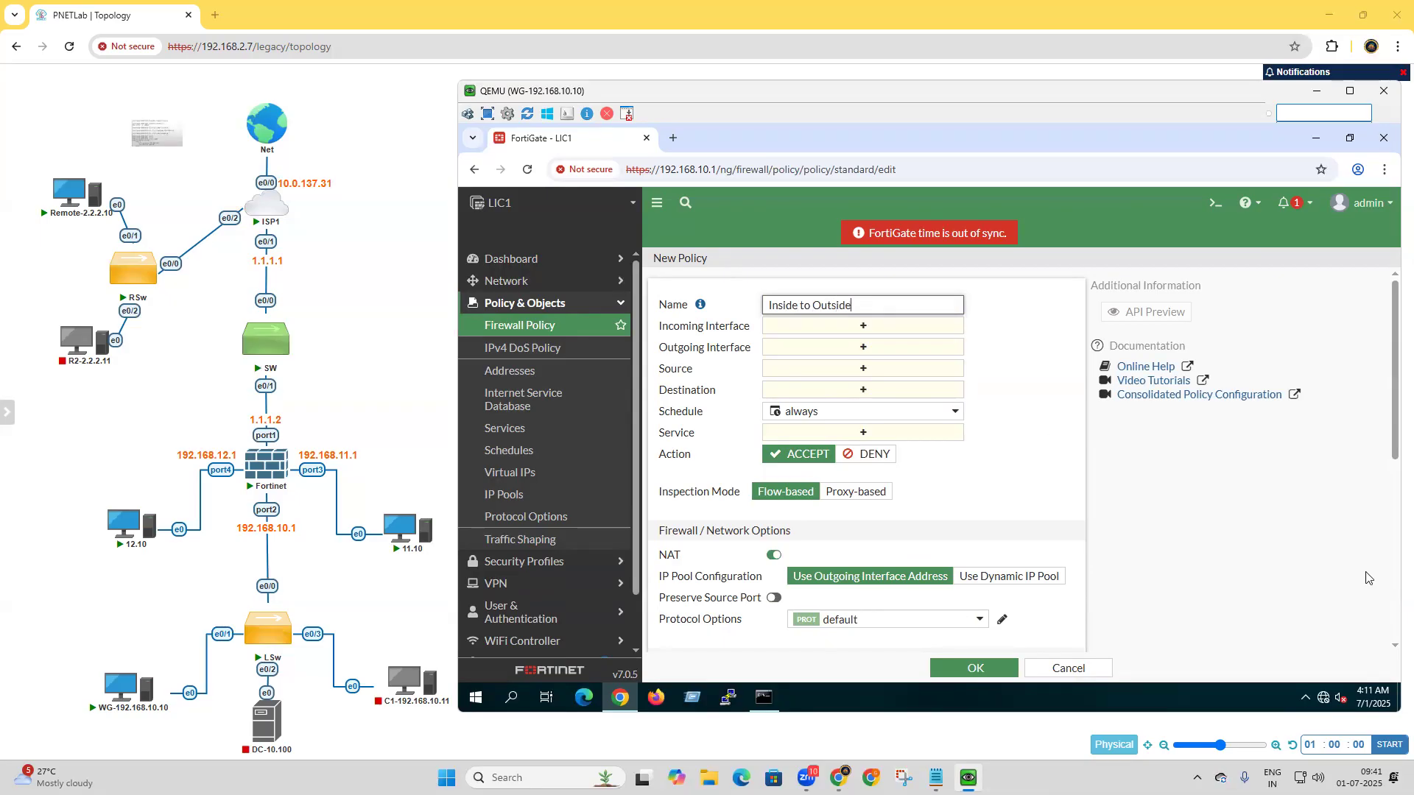
click(872, 329)
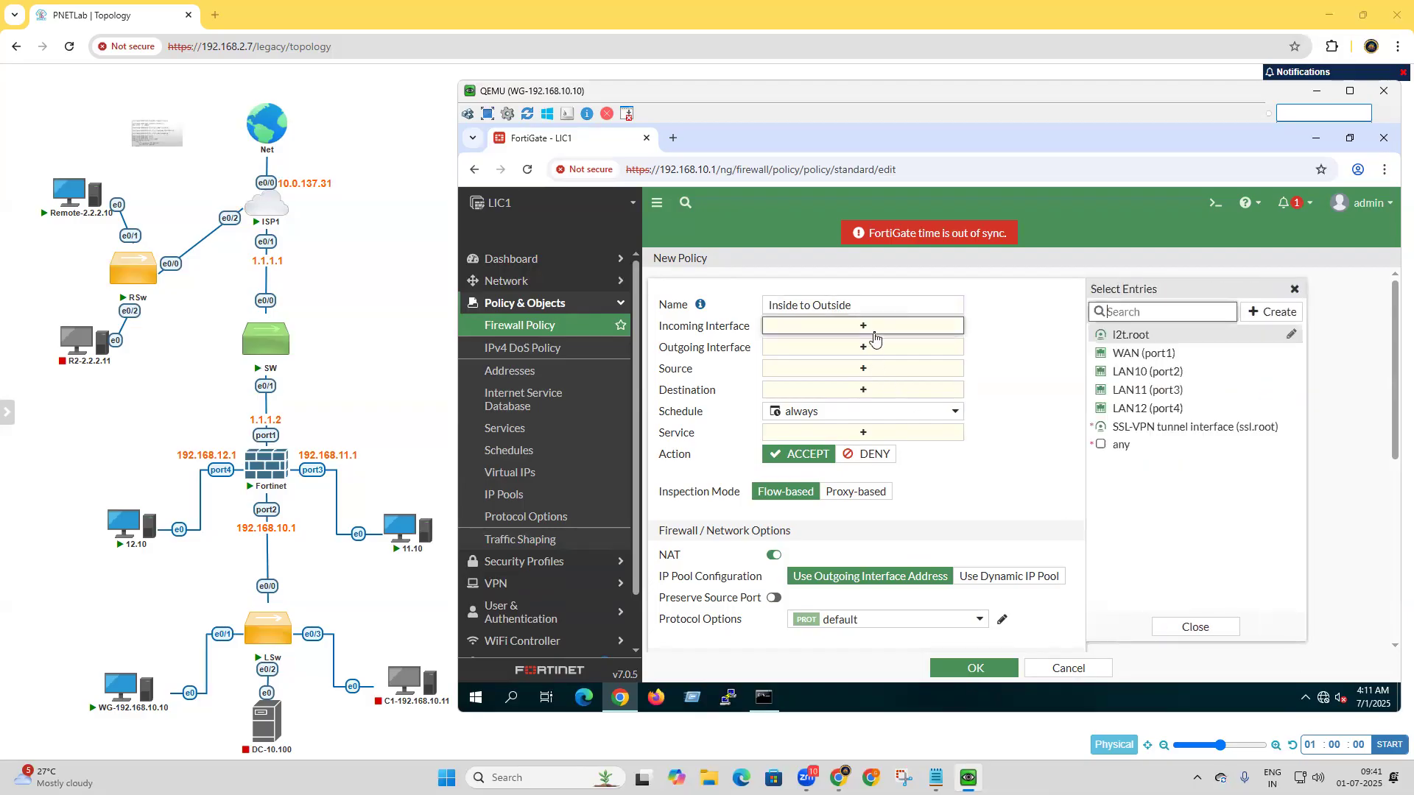
click(1146, 372)
click(1144, 390)
click(1155, 409)
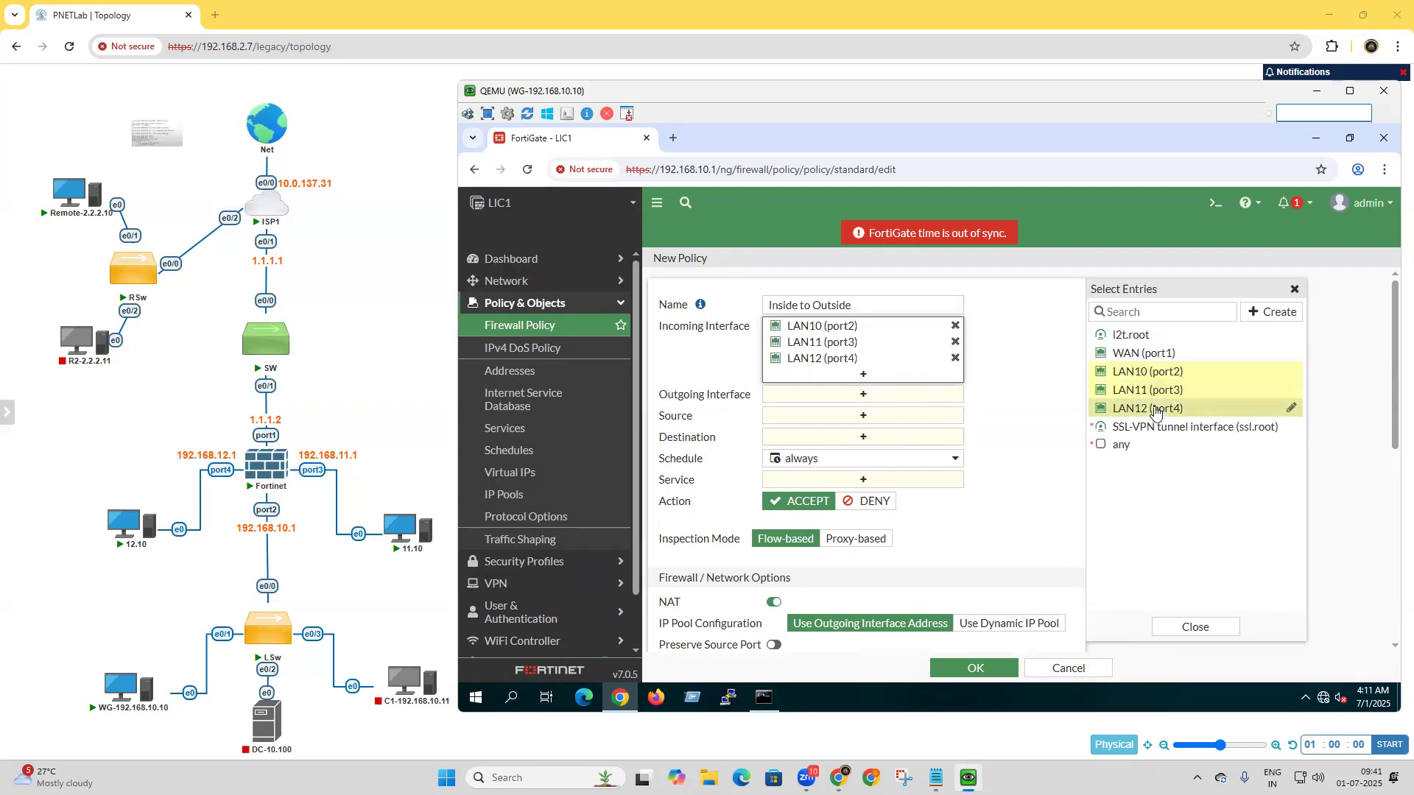
Set the policy's outgoing interface to WAN (port1), source and destination to all, and service to ALL, and save it.
click(869, 395)
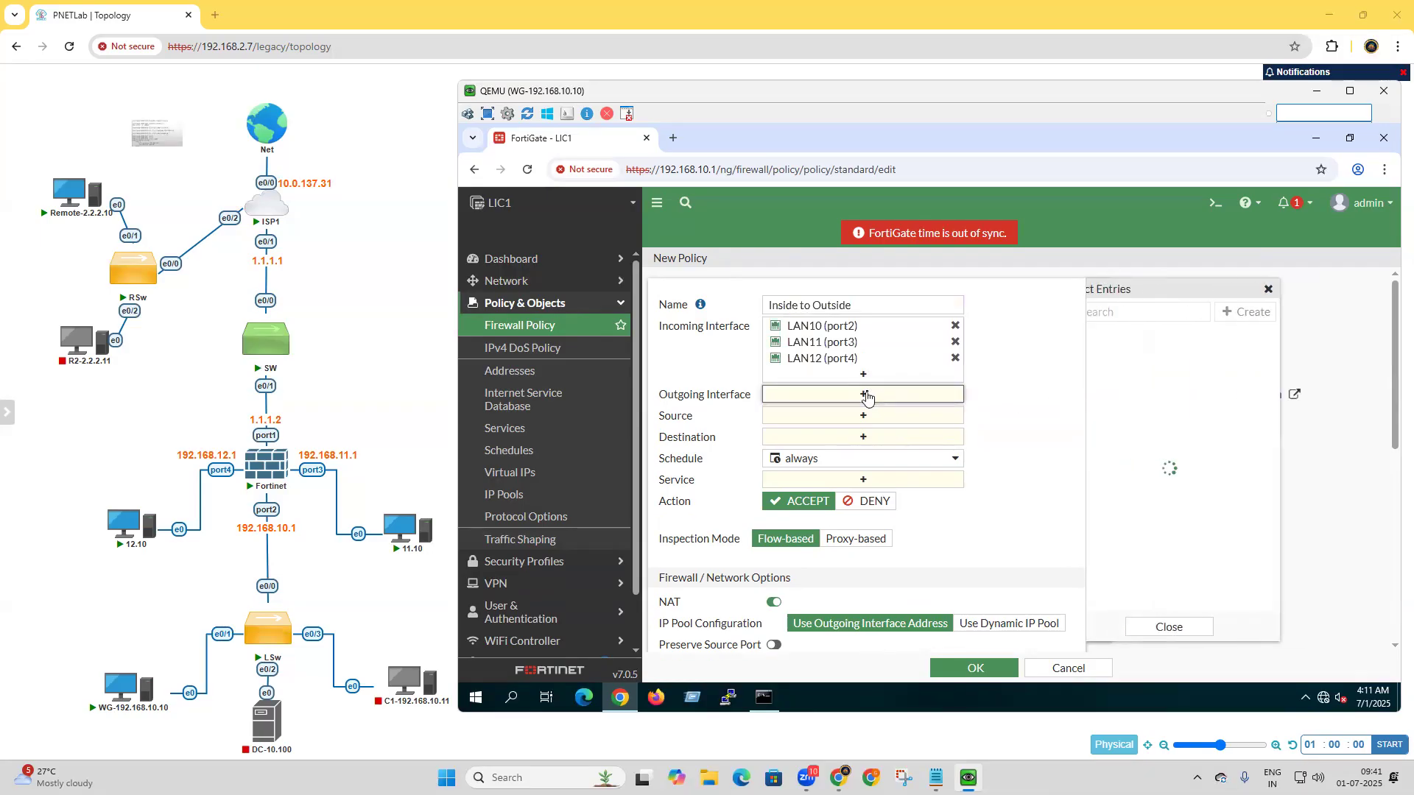
click(1142, 353)
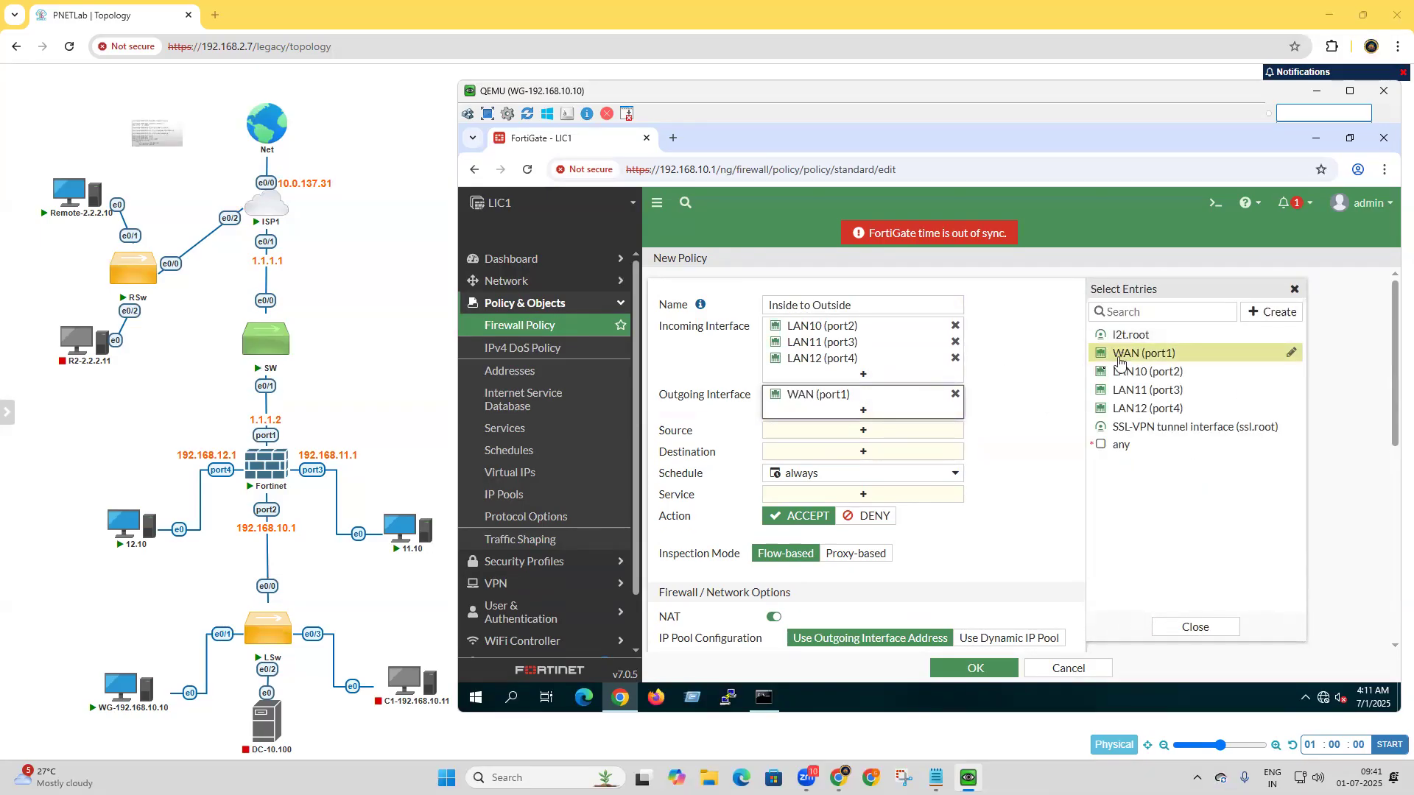
click(894, 433)
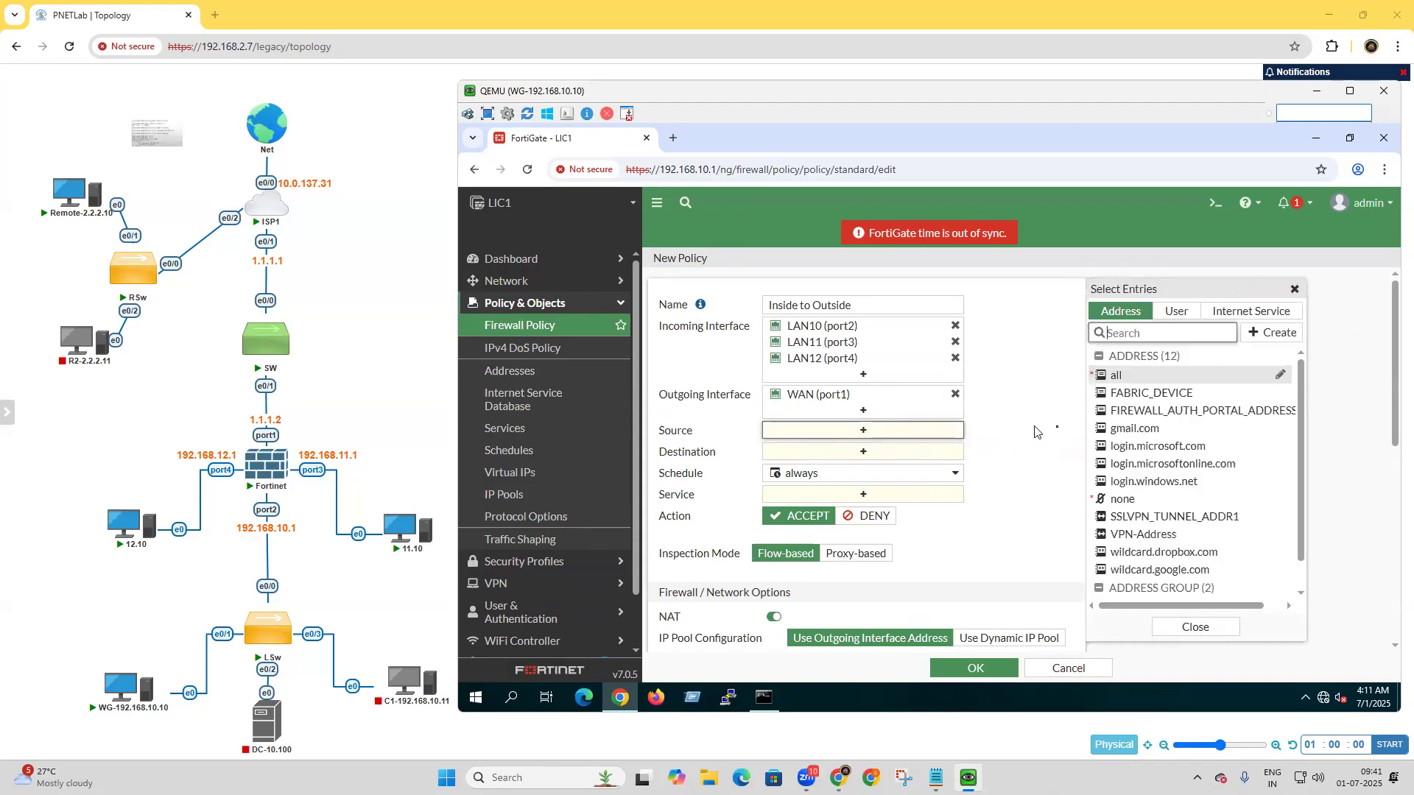
click(1116, 374)
click(858, 467)
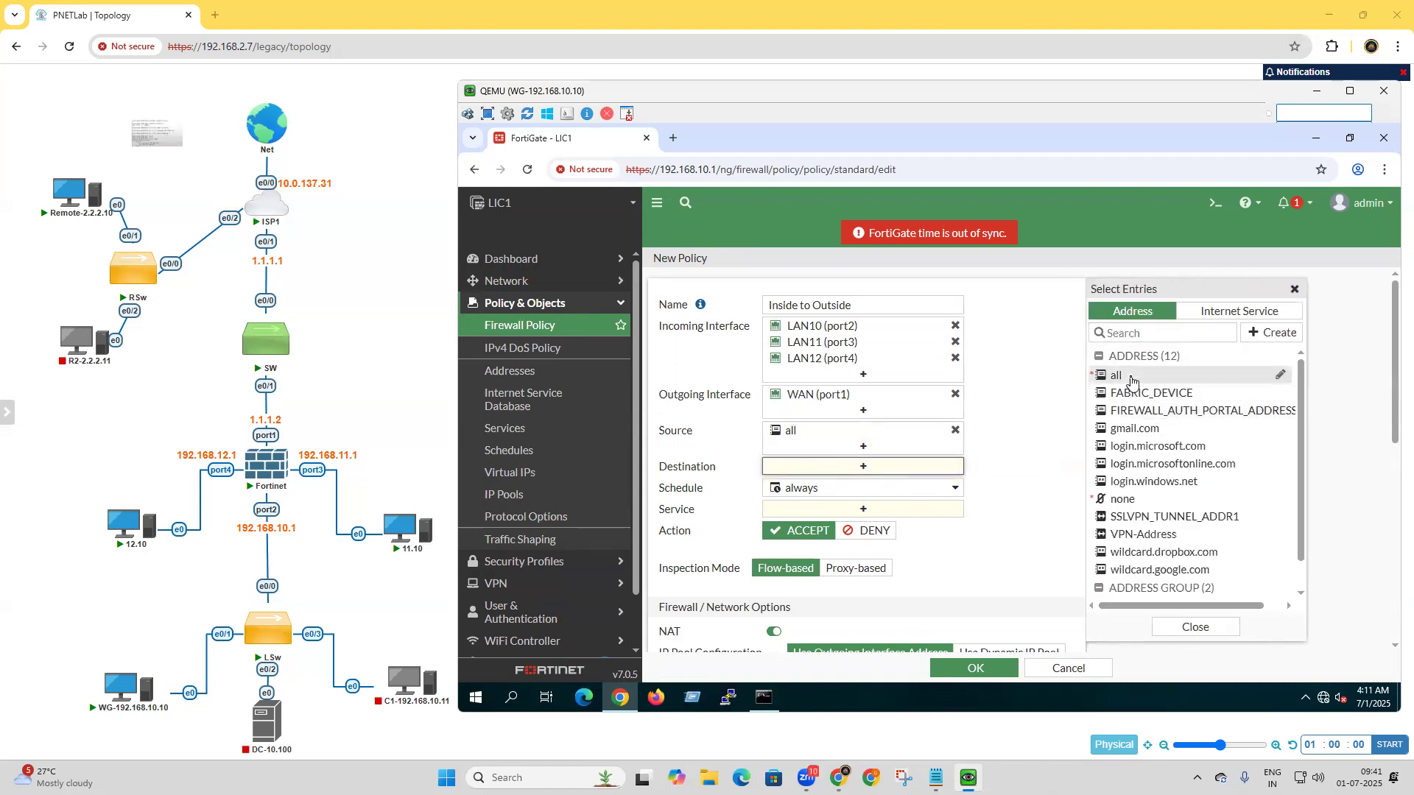
click(1116, 375)
click(881, 522)
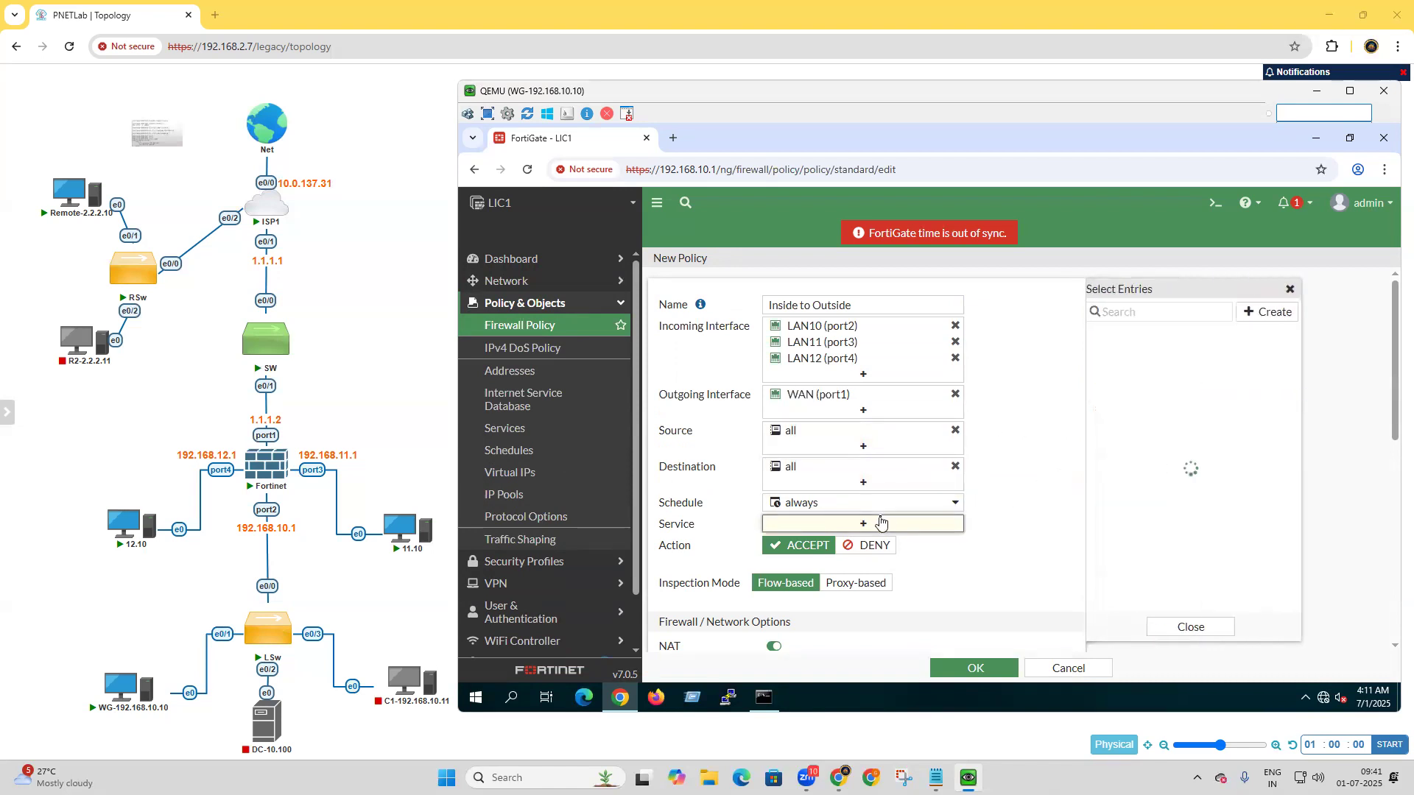
click(1120, 374)
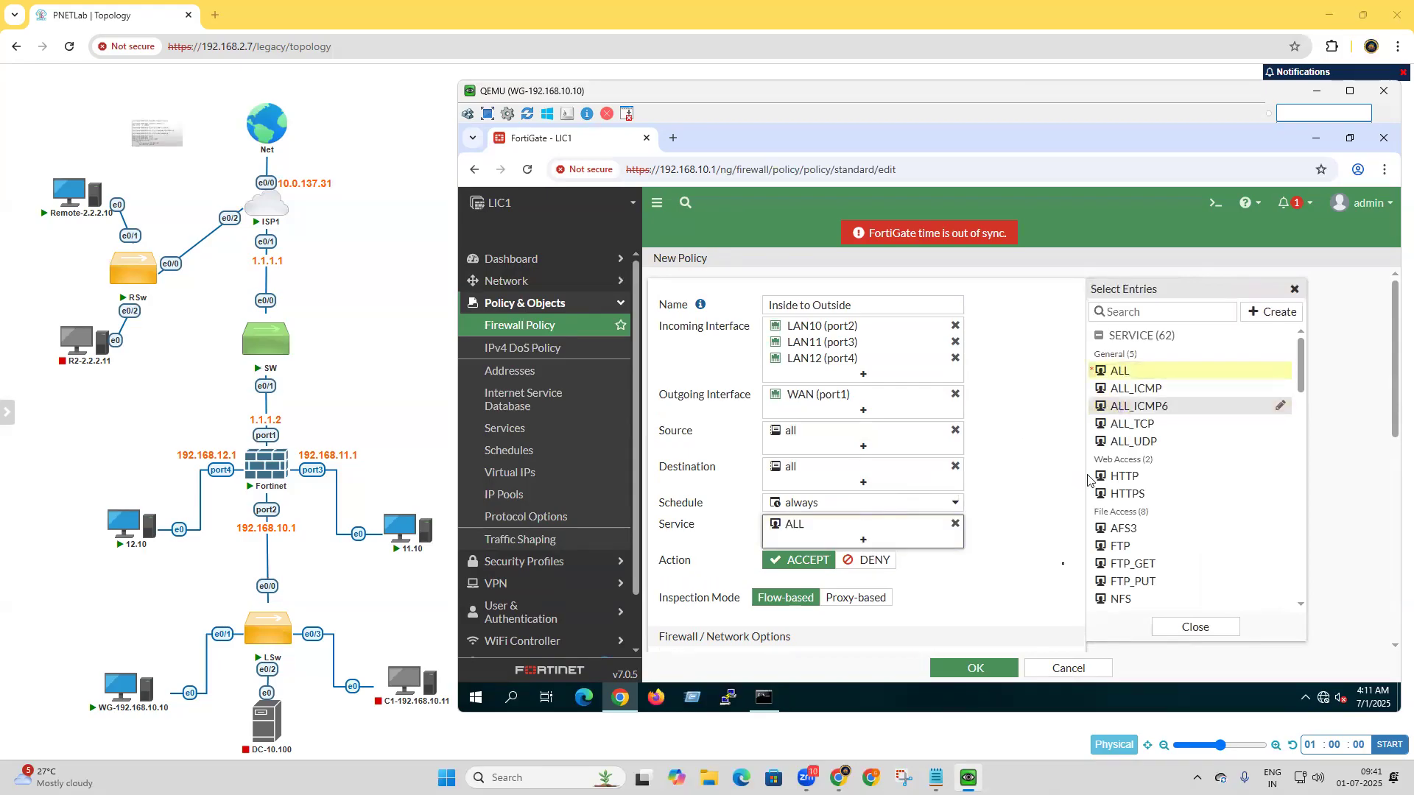
click(991, 668)
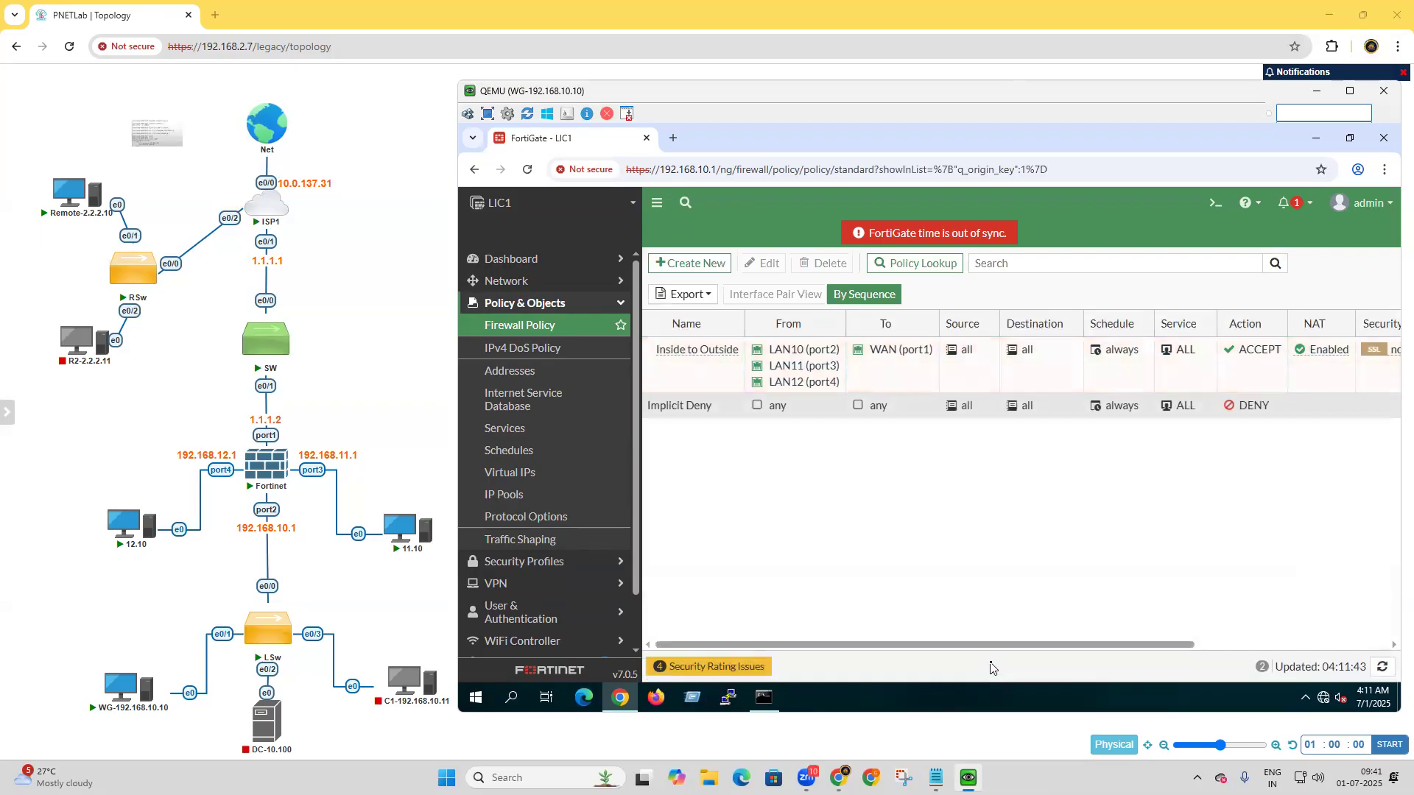
Check the running ping on WG-192.168.10.10, and ping 8.8.8.8 from Command Prompt on the 11.10 machine.
click(765, 700)
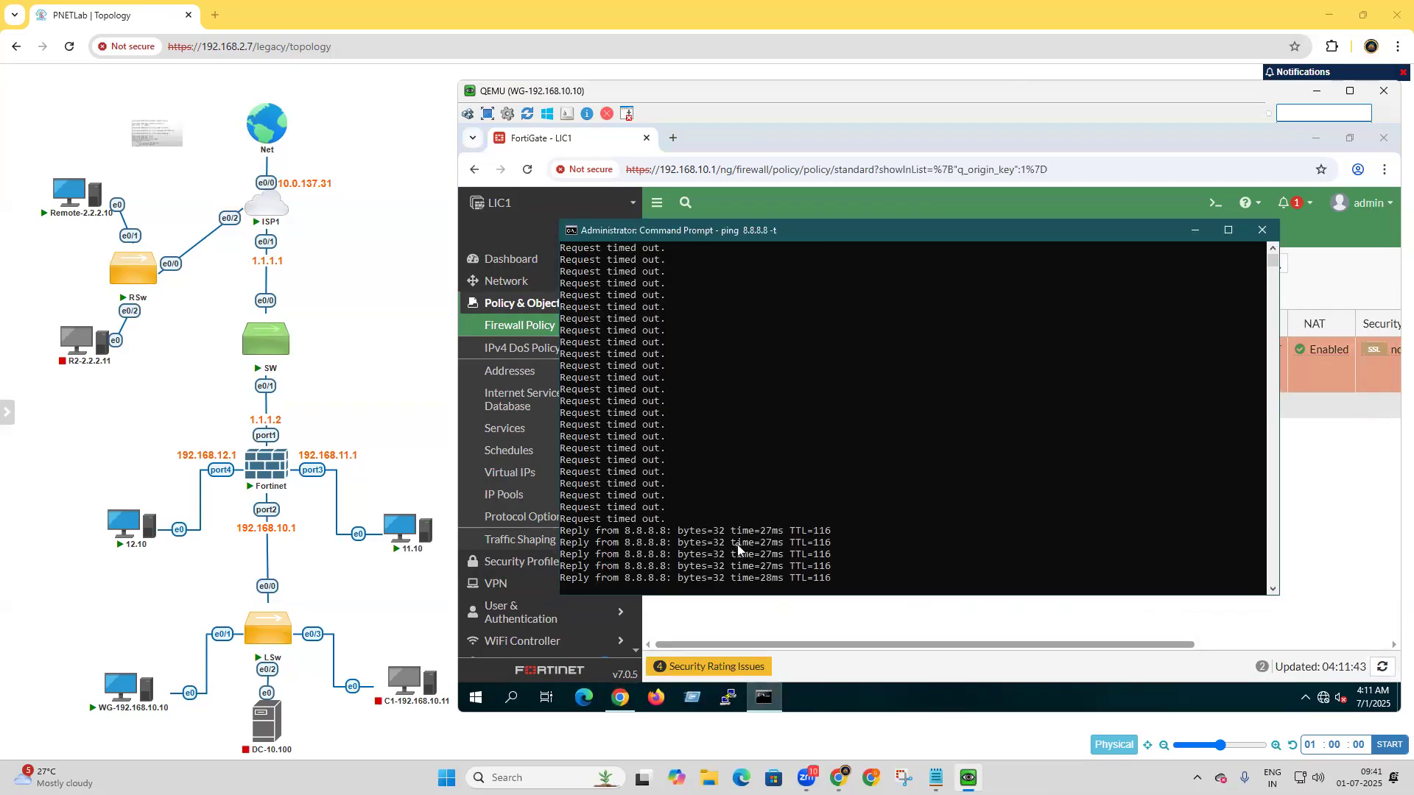
click(1323, 96)
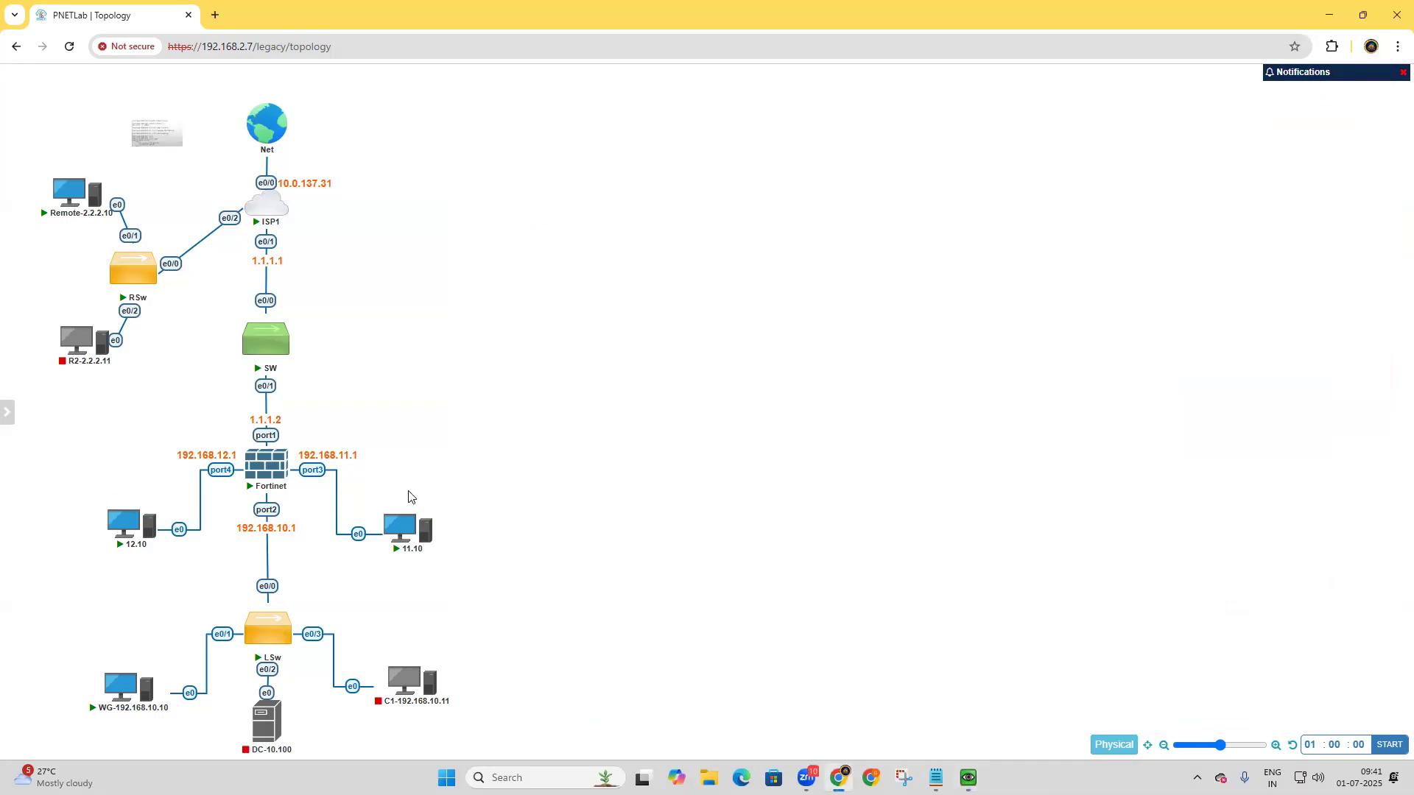
mouse_move(133, 528)
click(401, 527)
click(752, 184)
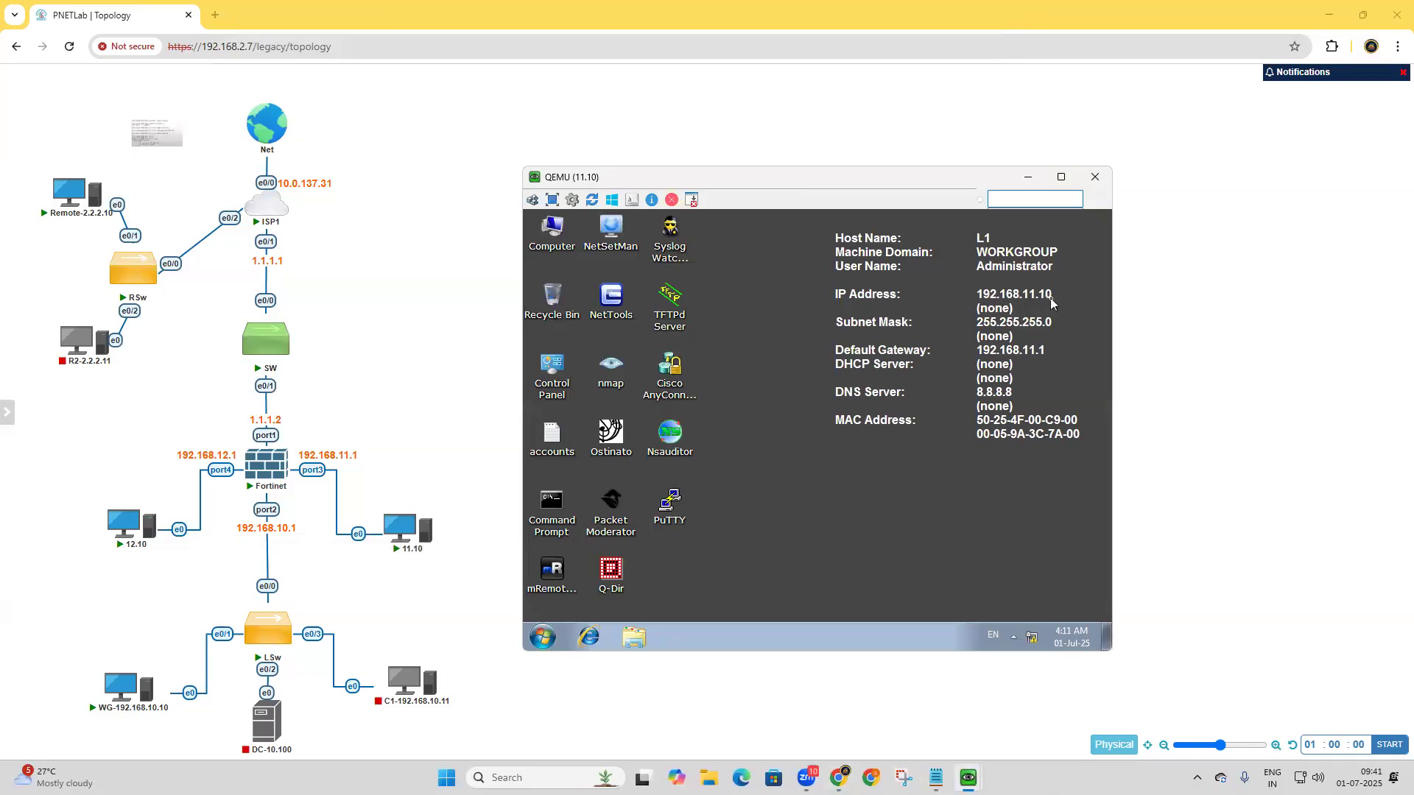
double_click(552, 506)
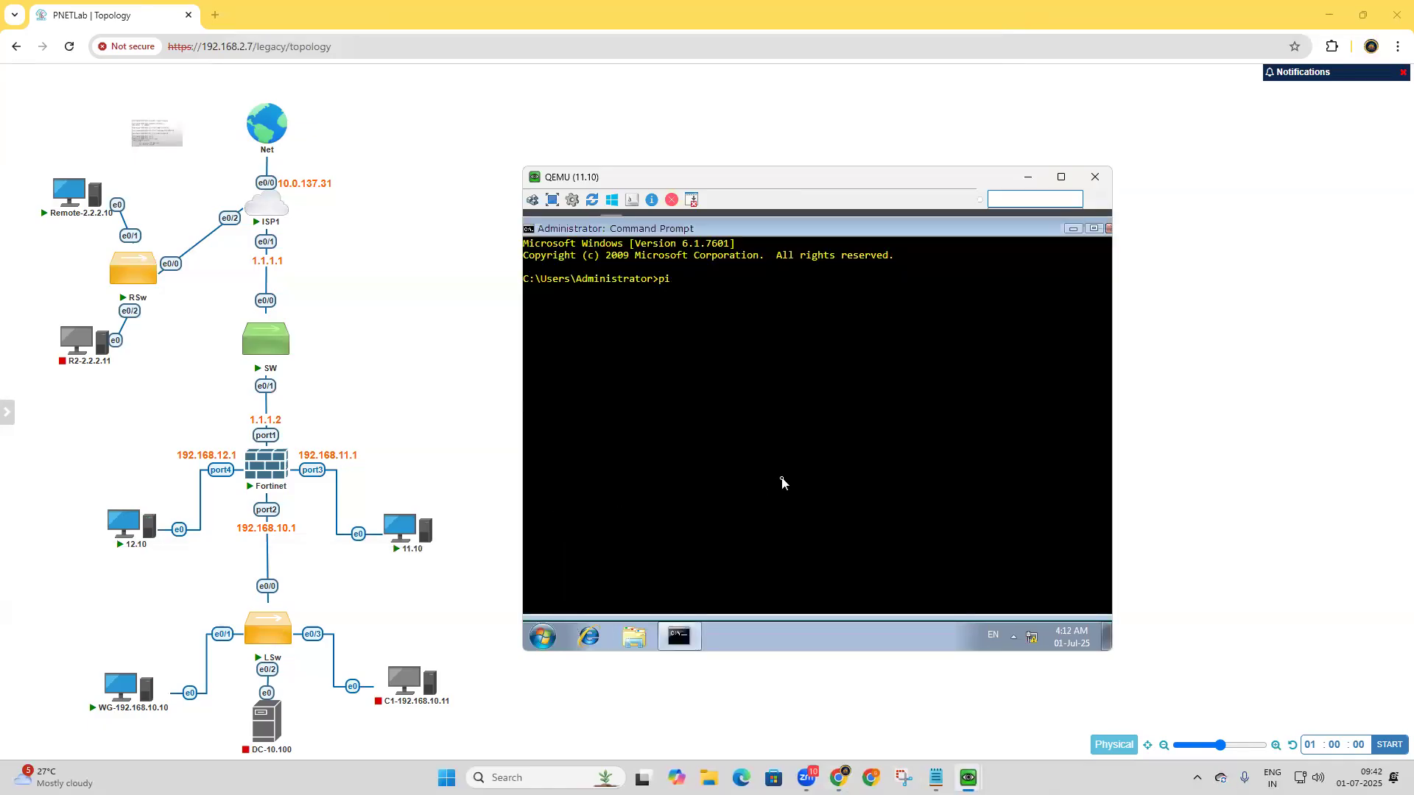
text(ping 8.8.8.8)
key(Return)
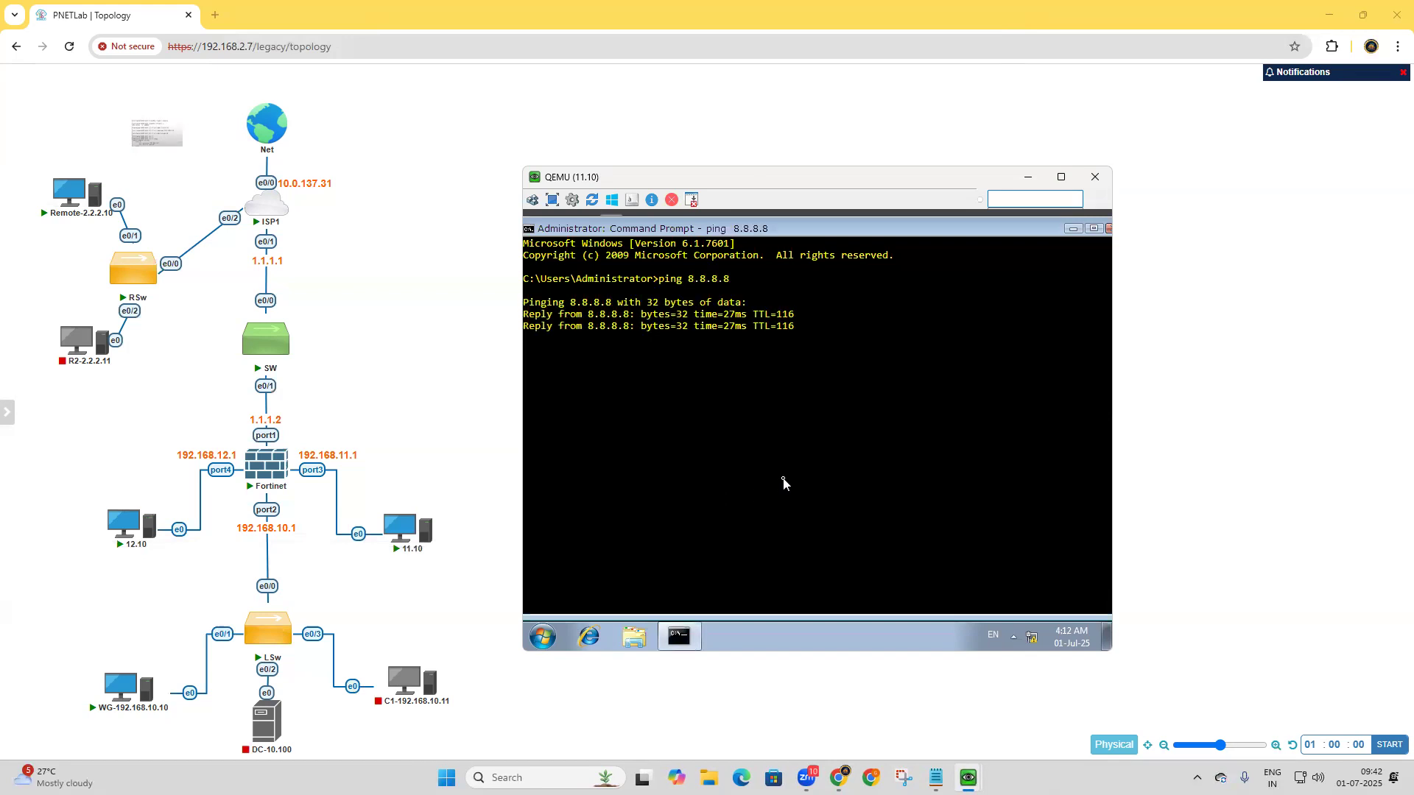
Open the 12.10 machine's console and ping 8.8.8.8 from its Command Prompt.
click(125, 525)
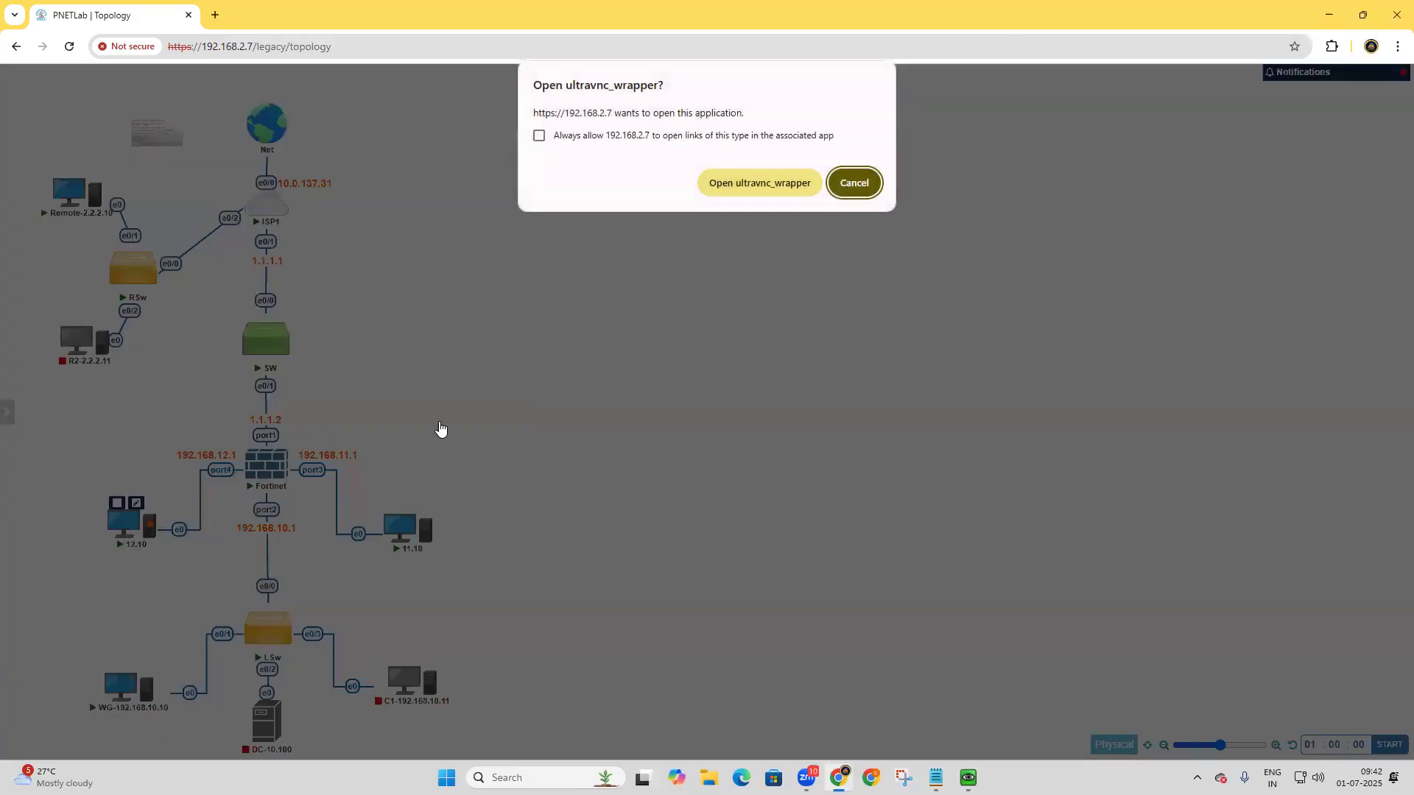
click(748, 183)
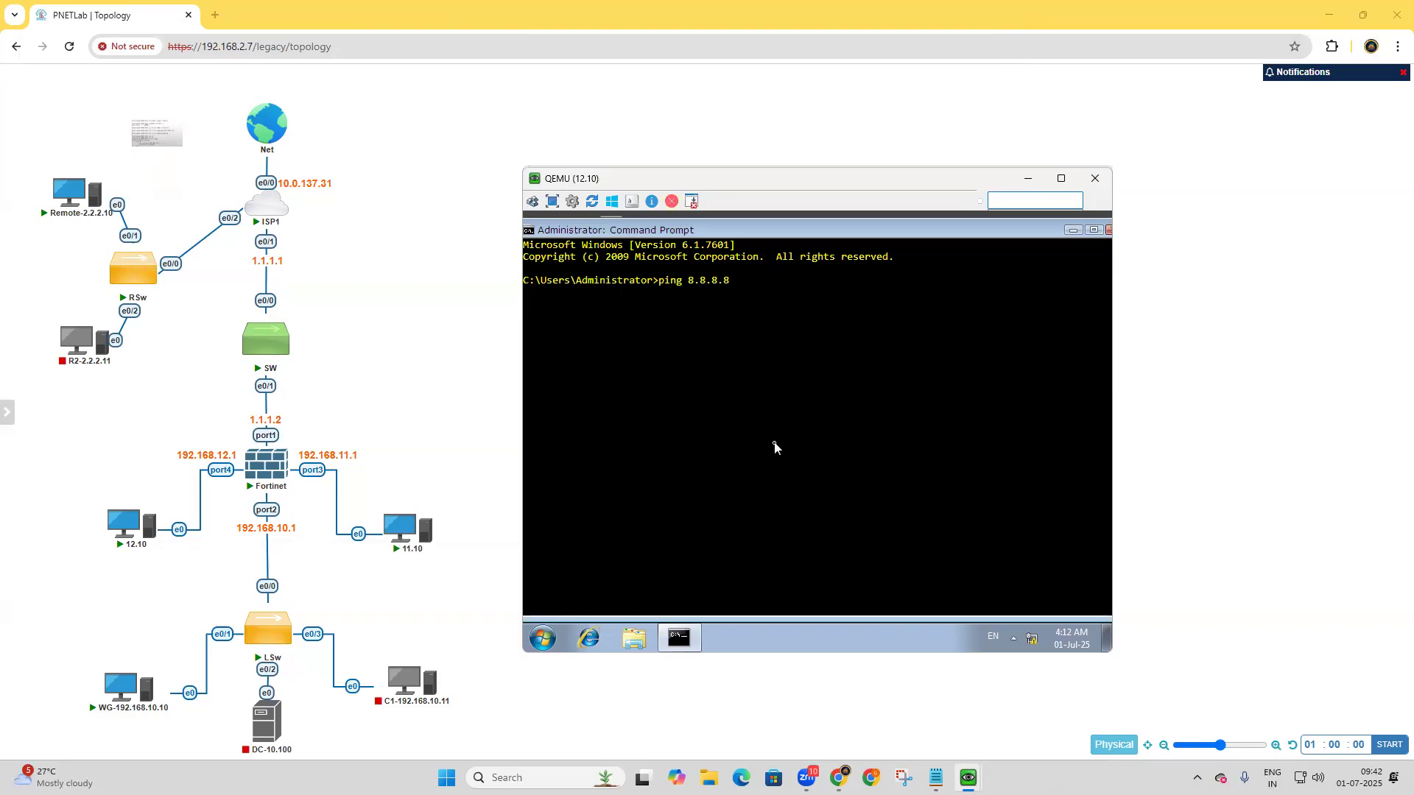
key(Return)
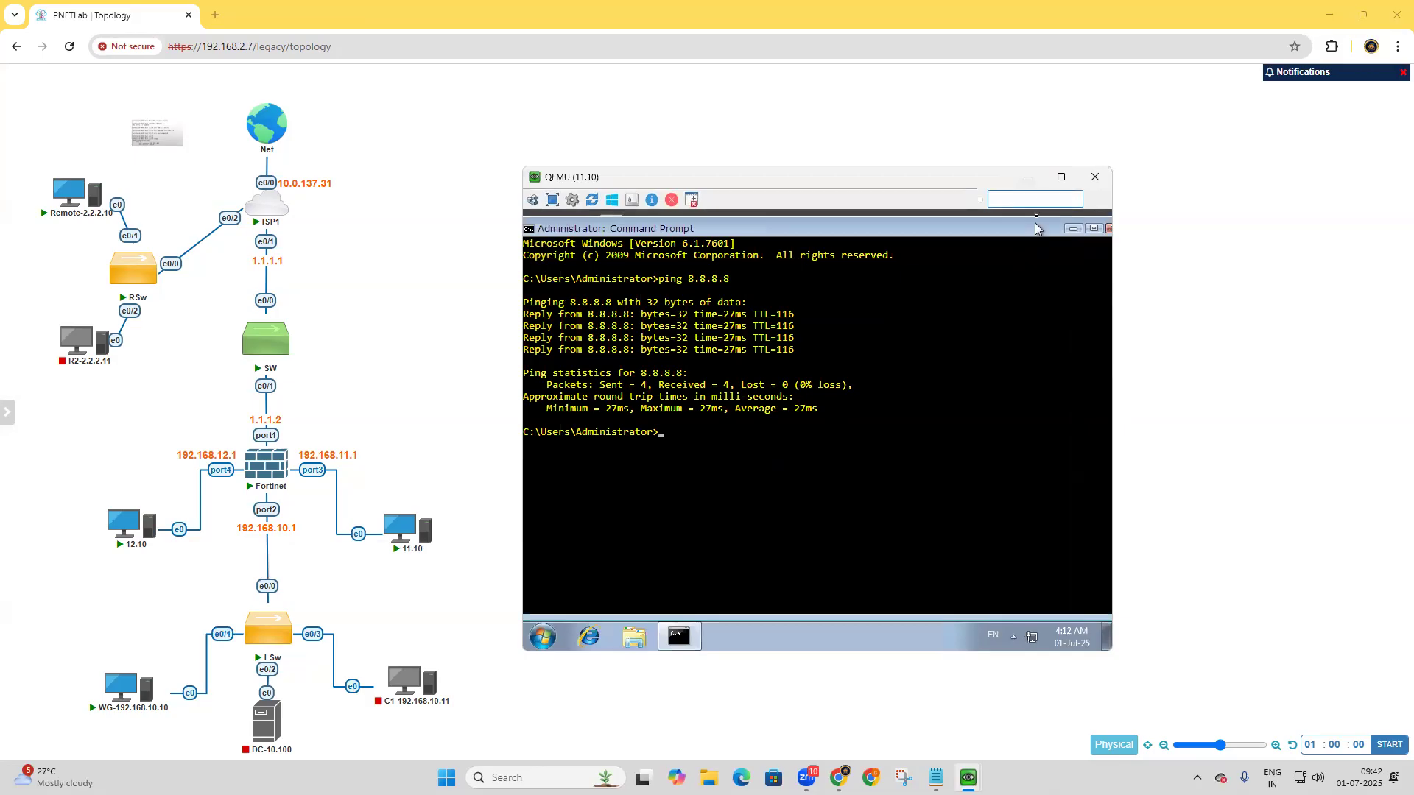
Review the Inside to Outside policy in the WG-192.168.10.10 console and minimize the console window.
click(1028, 179)
click(968, 777)
click(880, 727)
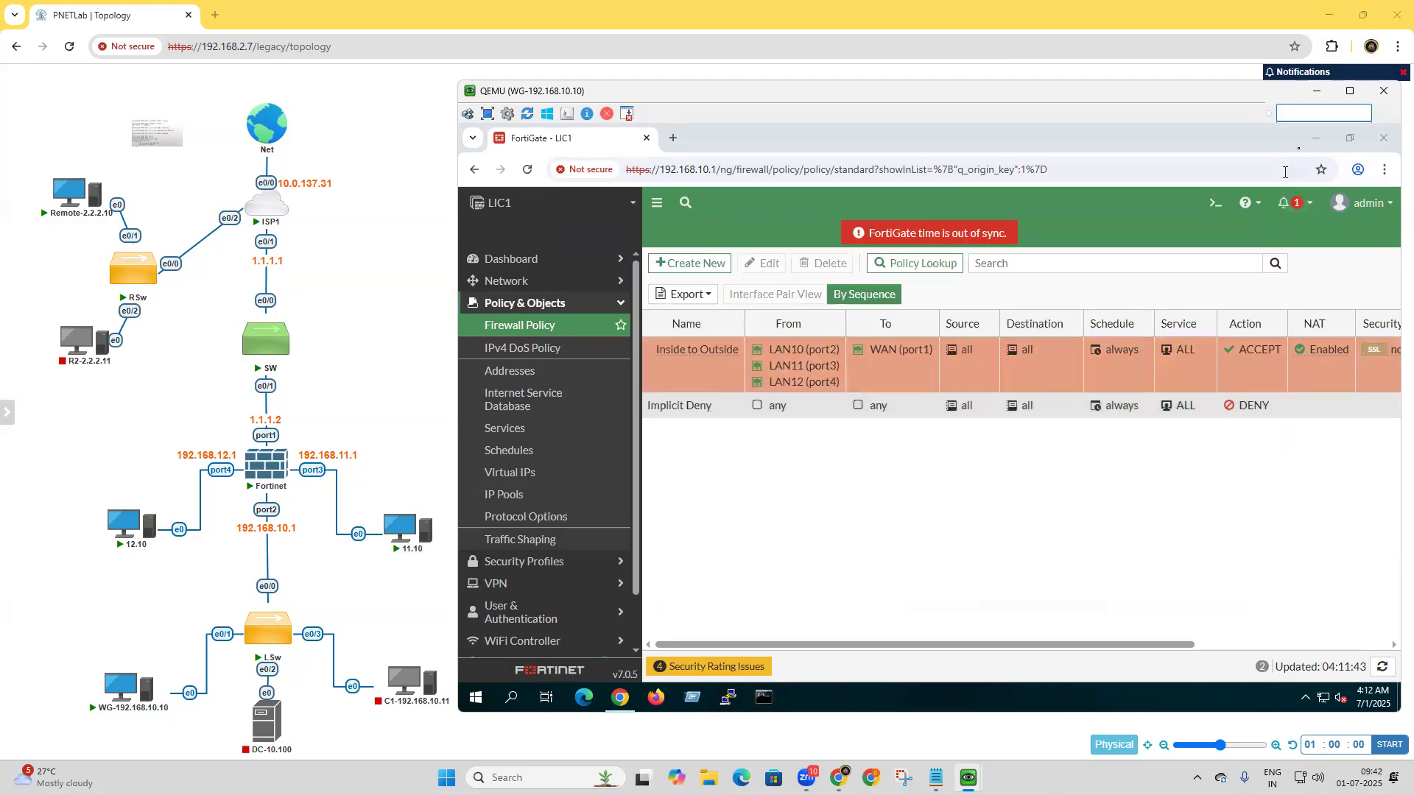
click(1317, 90)
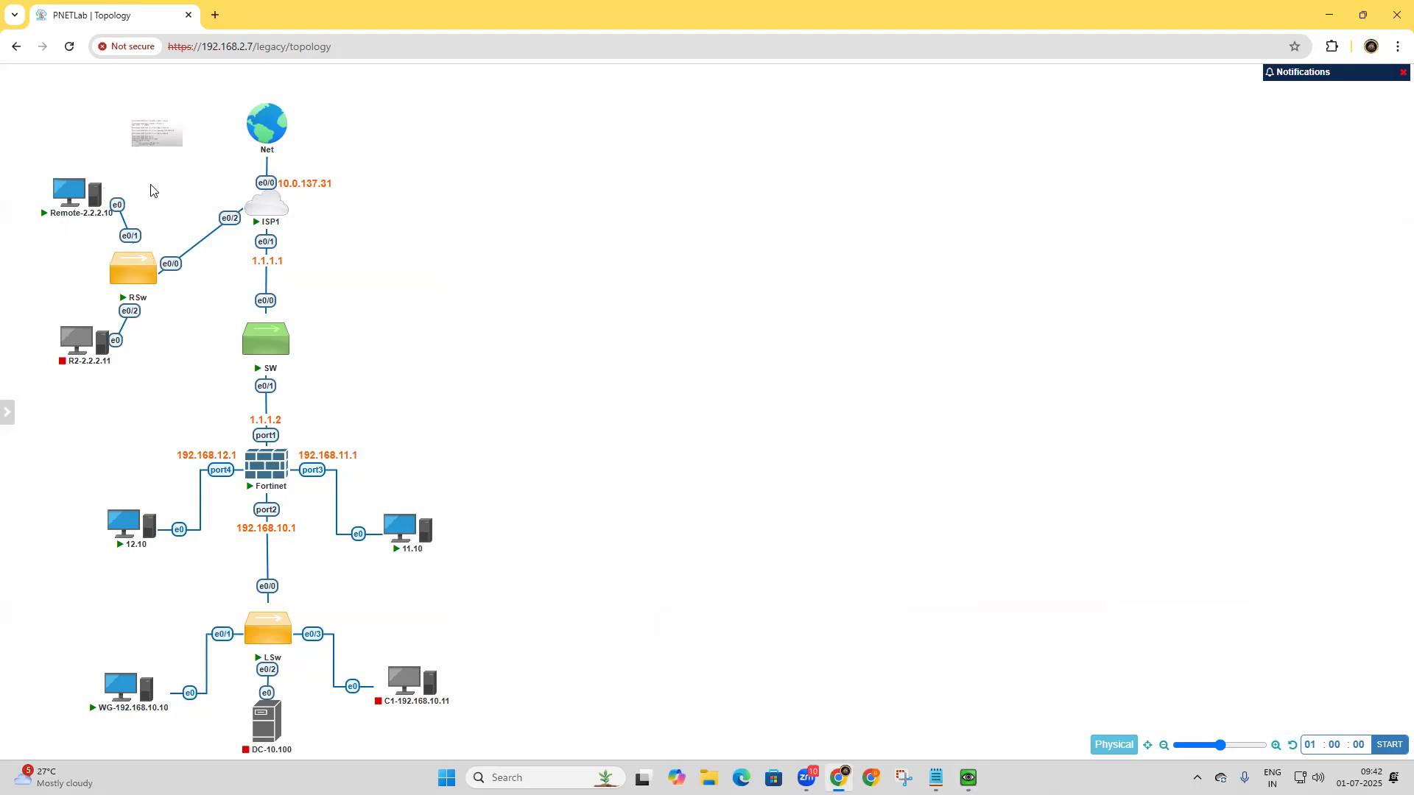
Open the Remote-2.2.2.10 console and display its IP configuration in Command Prompt with ipconfig.
click(68, 193)
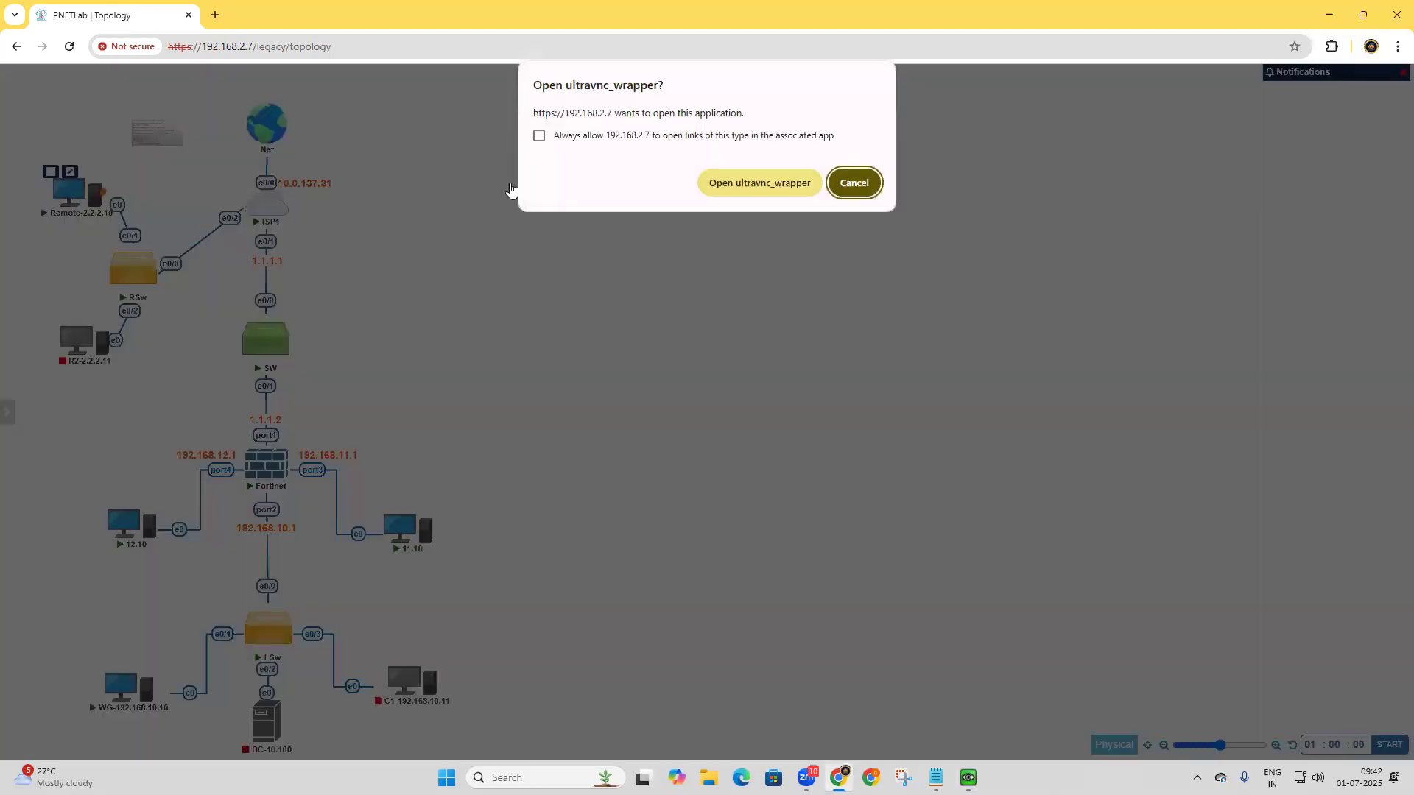
click(779, 194)
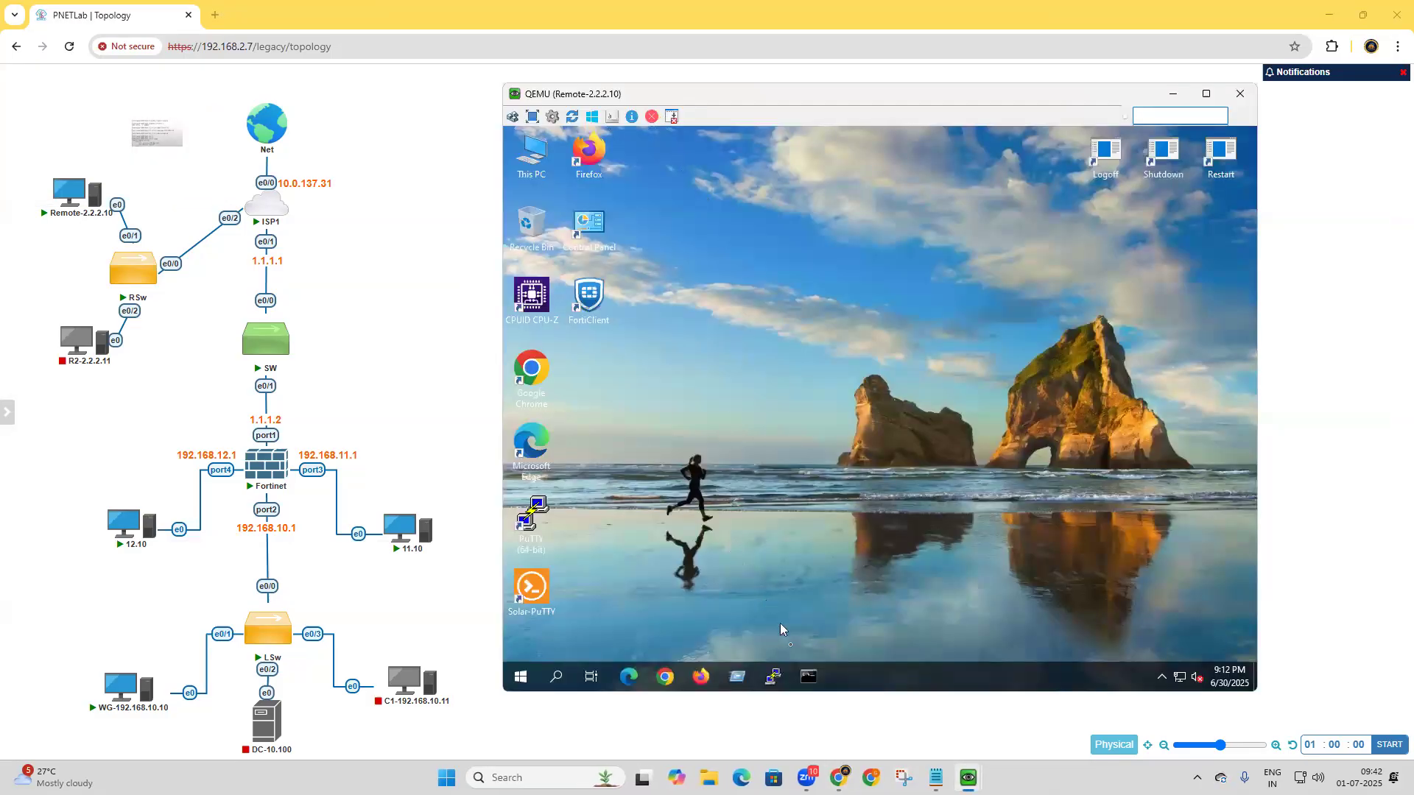
click(808, 676)
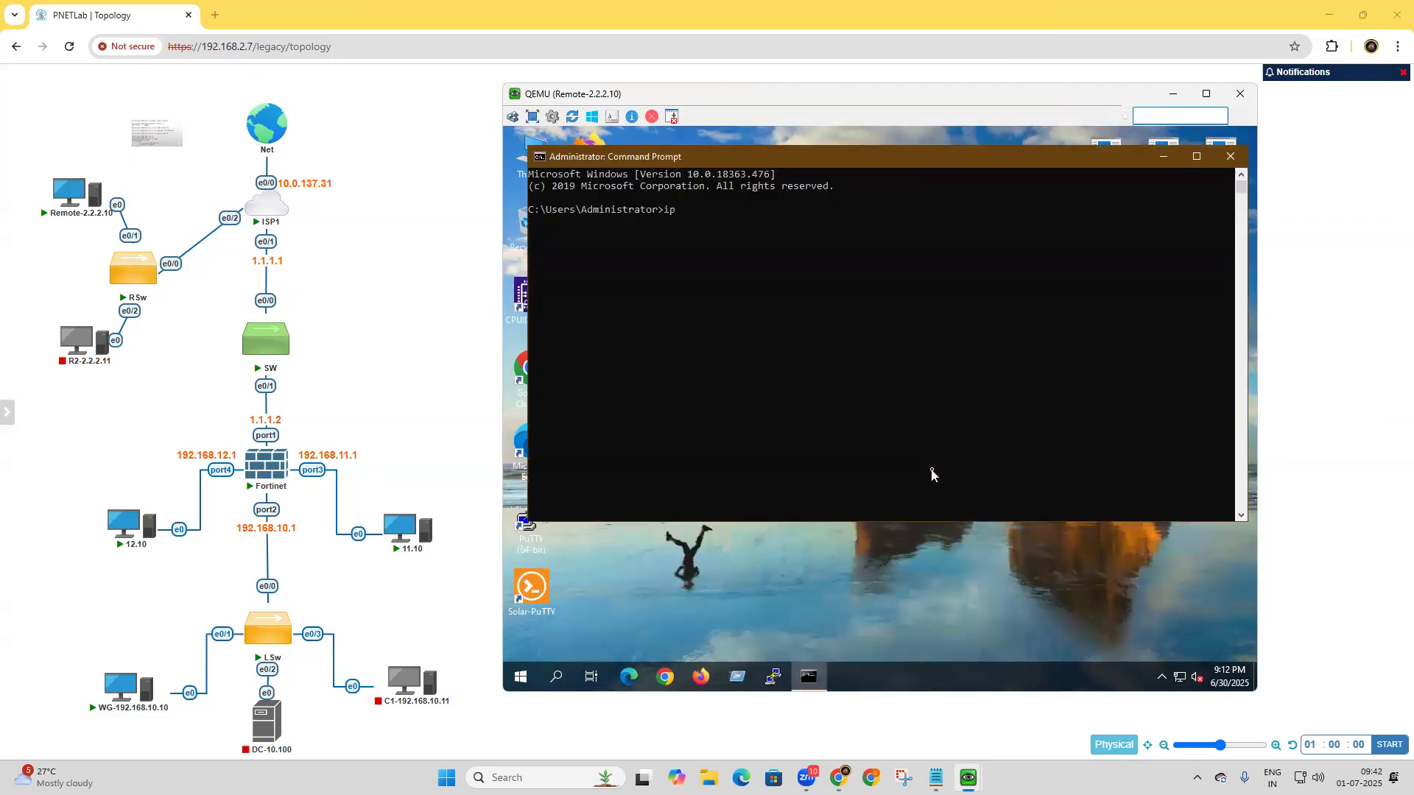
text(ipconfig)
key(Return)
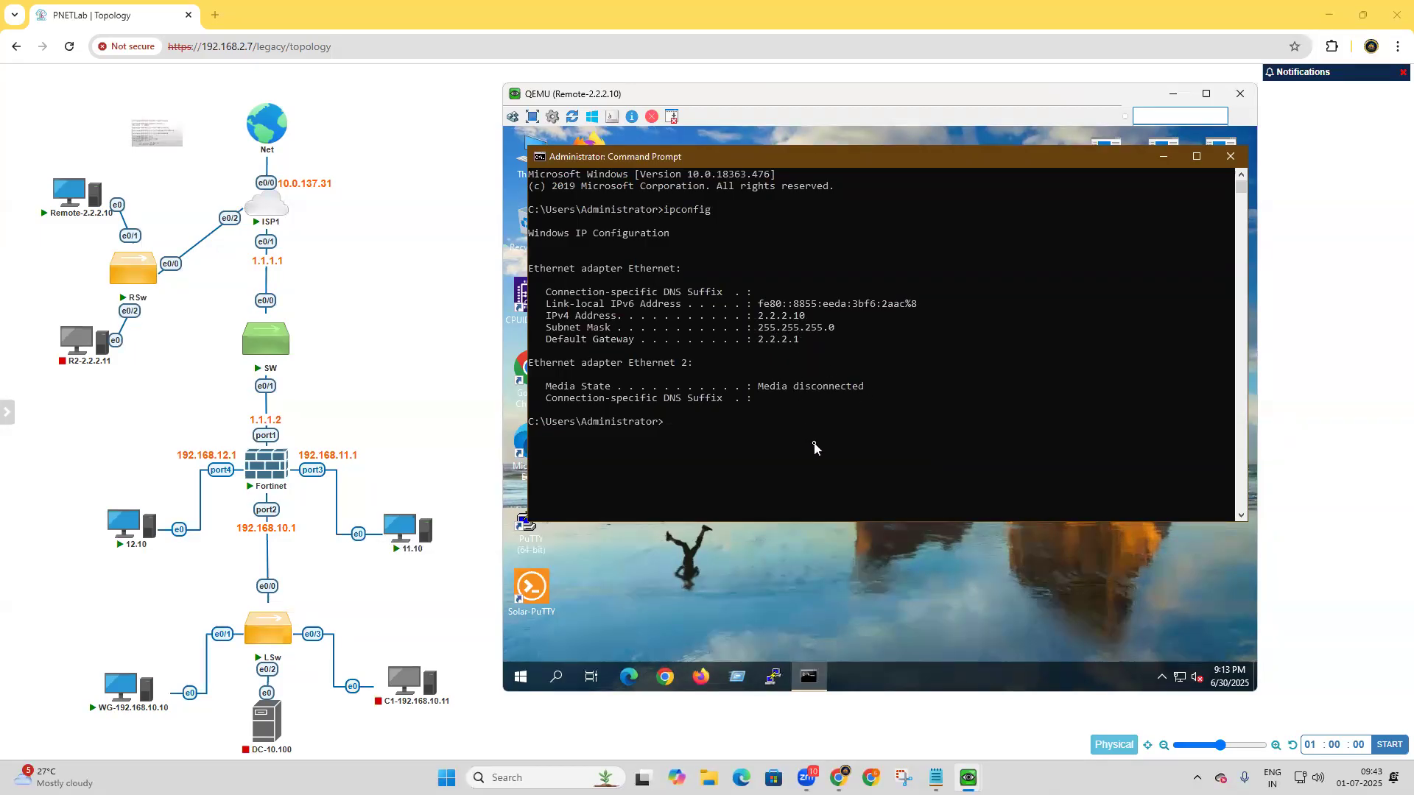
Ping 8.8.8.8 from the Remote-2.2.2.10 machine.
text(ping 8.8.8.8)
key(Return)
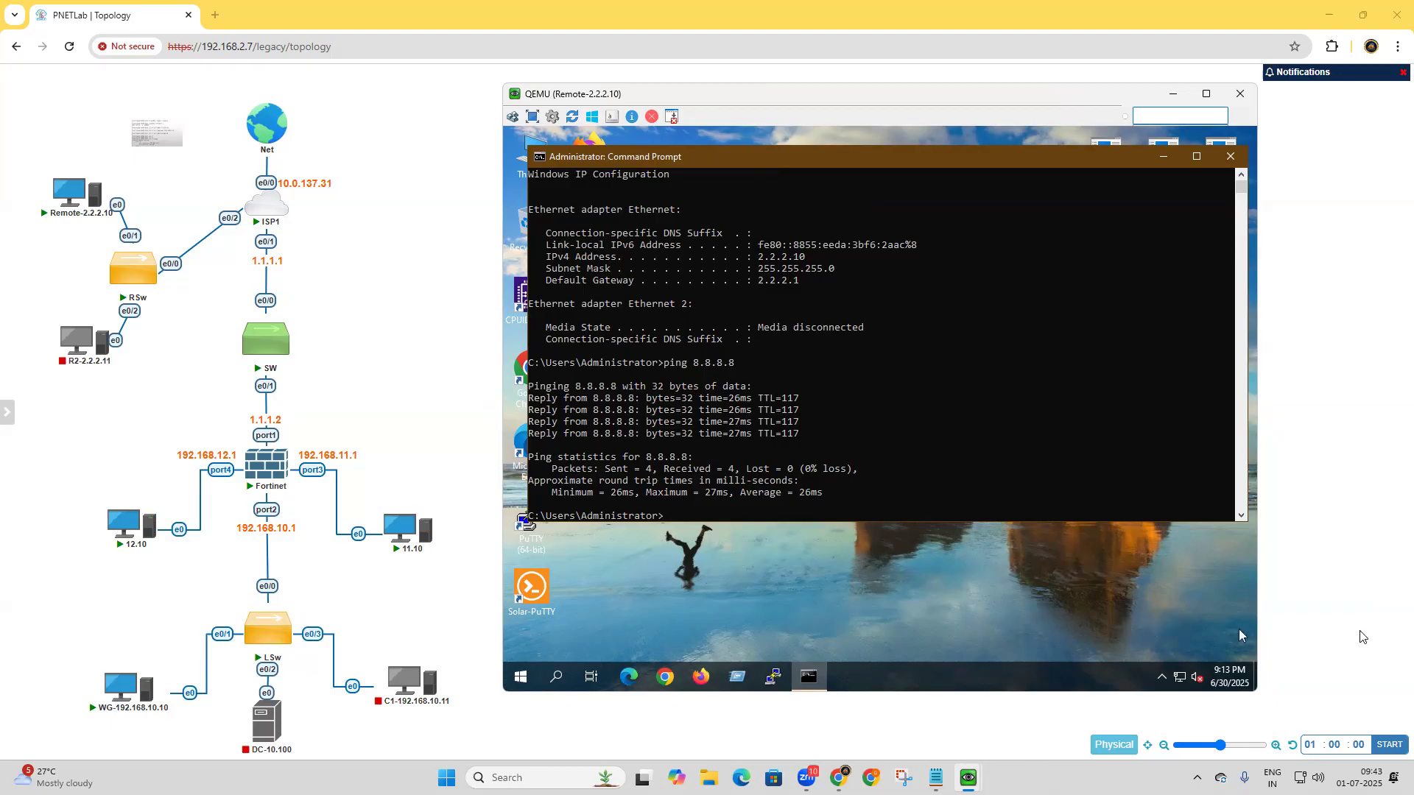
Start a continuous ping to 192.168.10.10 from the Remote-2.2.2.10 machine.
text(ping 192.168.10.10 -t)
key(Return)
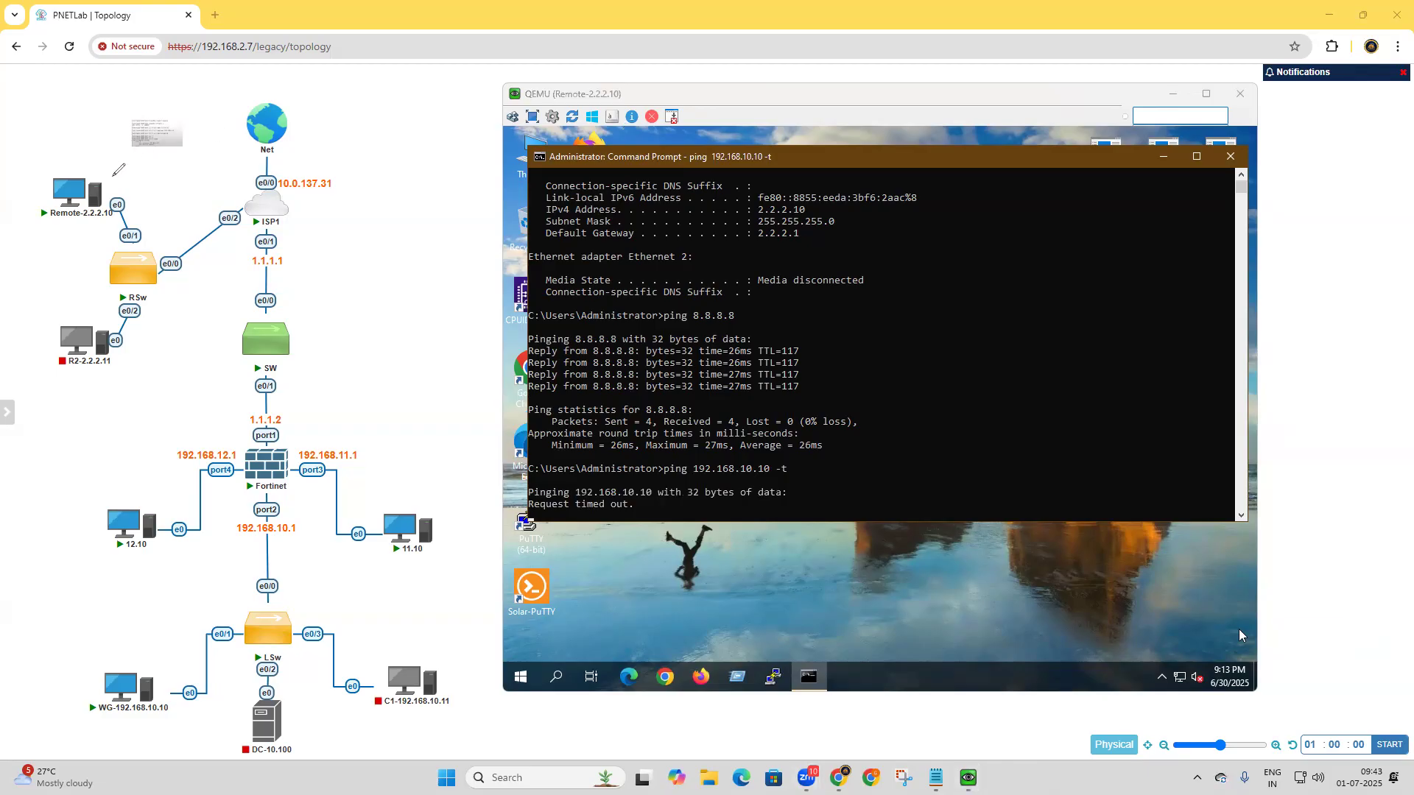
mouse_move(108, 177)
mouse_down()
mouse_move(177, 232)
mouse_move(249, 193)
mouse_up()
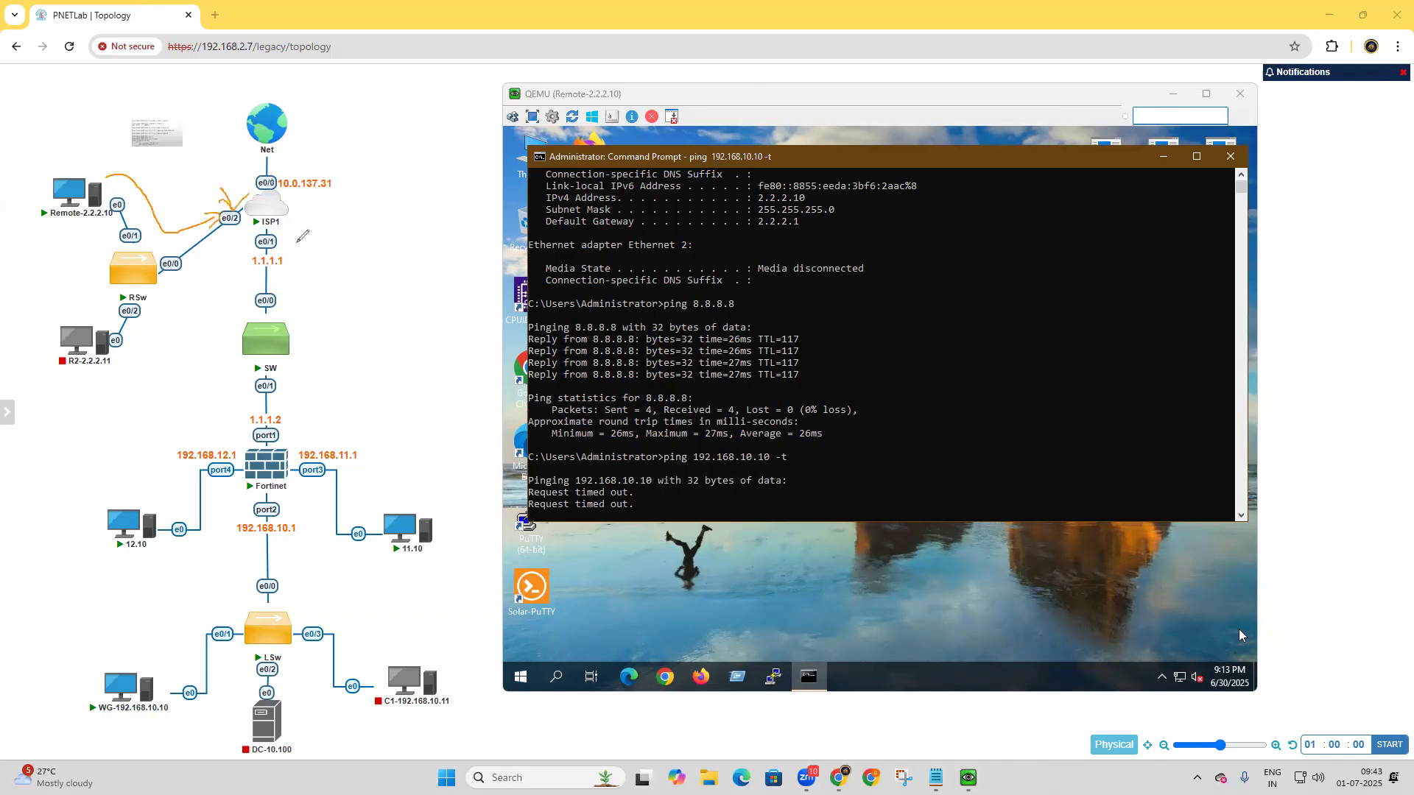
mouse_move(292, 240)
mouse_down()
mouse_move(322, 228)
mouse_move(315, 242)
mouse_up()
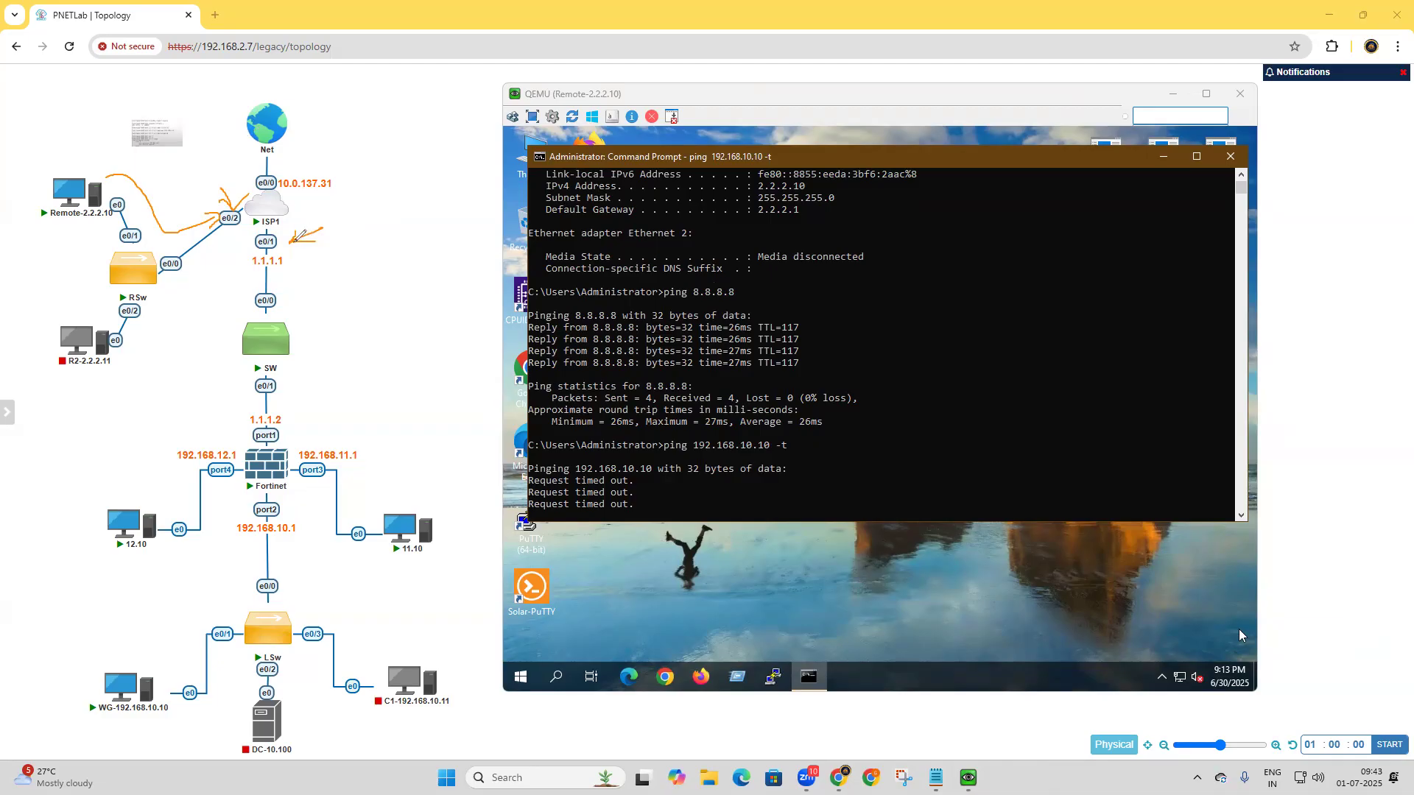
mouse_move(297, 418)
mouse_down()
mouse_move(330, 397)
mouse_move(317, 418)
mouse_move(255, 427)
mouse_move(296, 403)
mouse_up()
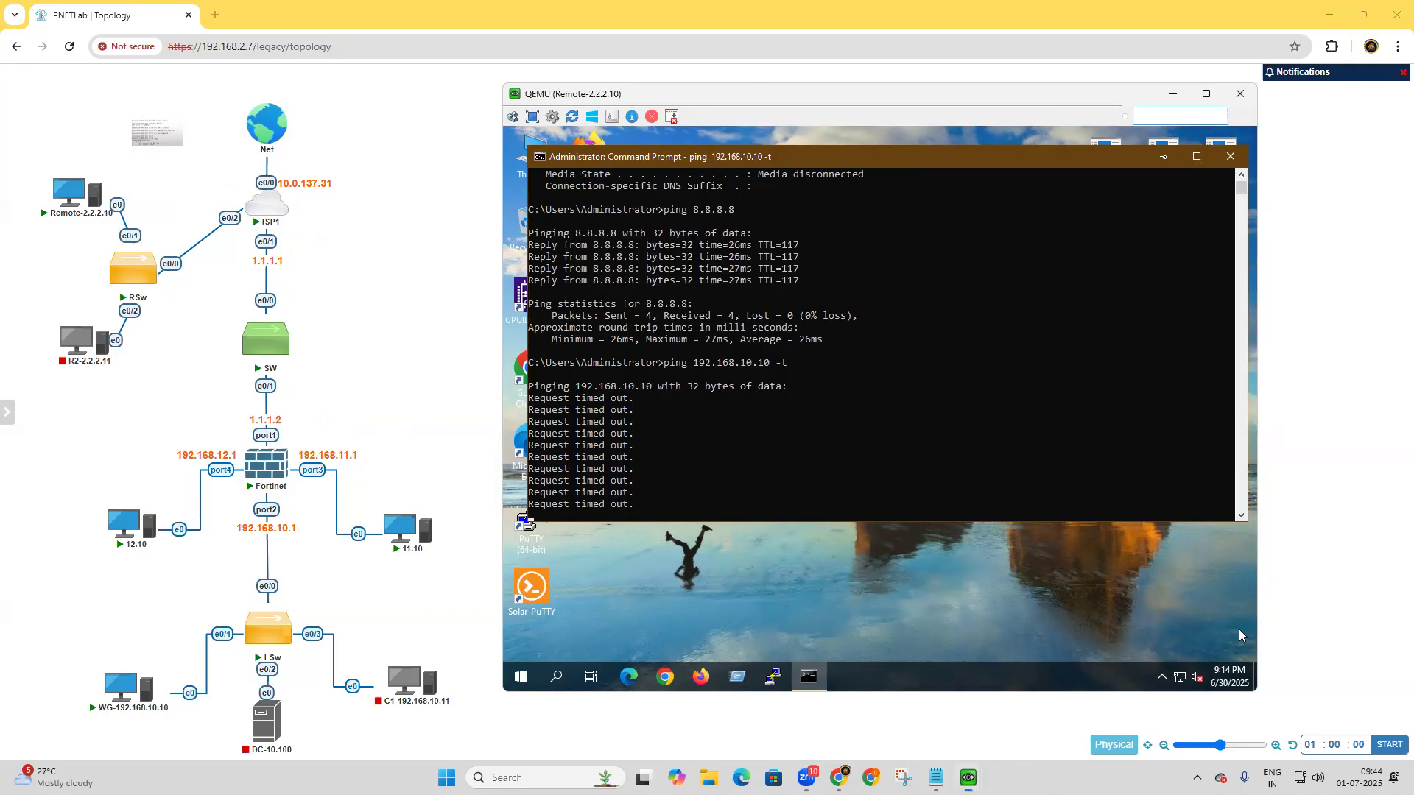
Minimize the Command Prompt and the Remote-2.2.2.10 console window, leaving the ping running.
click(1164, 156)
click(1172, 94)
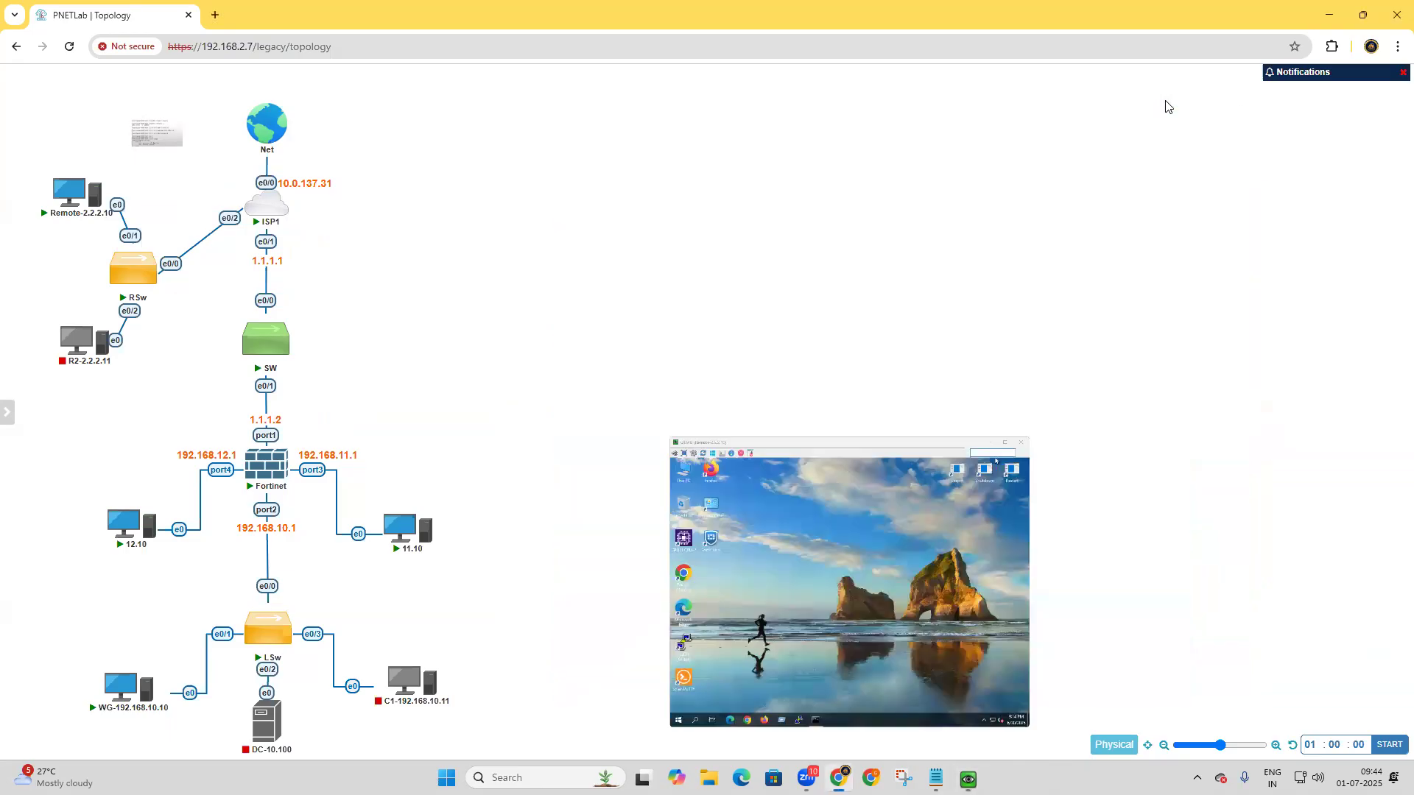
Switch to the WG-192.168.10.10 console and open the FortiGate list of address objects.
mouse_move(968, 777)
click(771, 700)
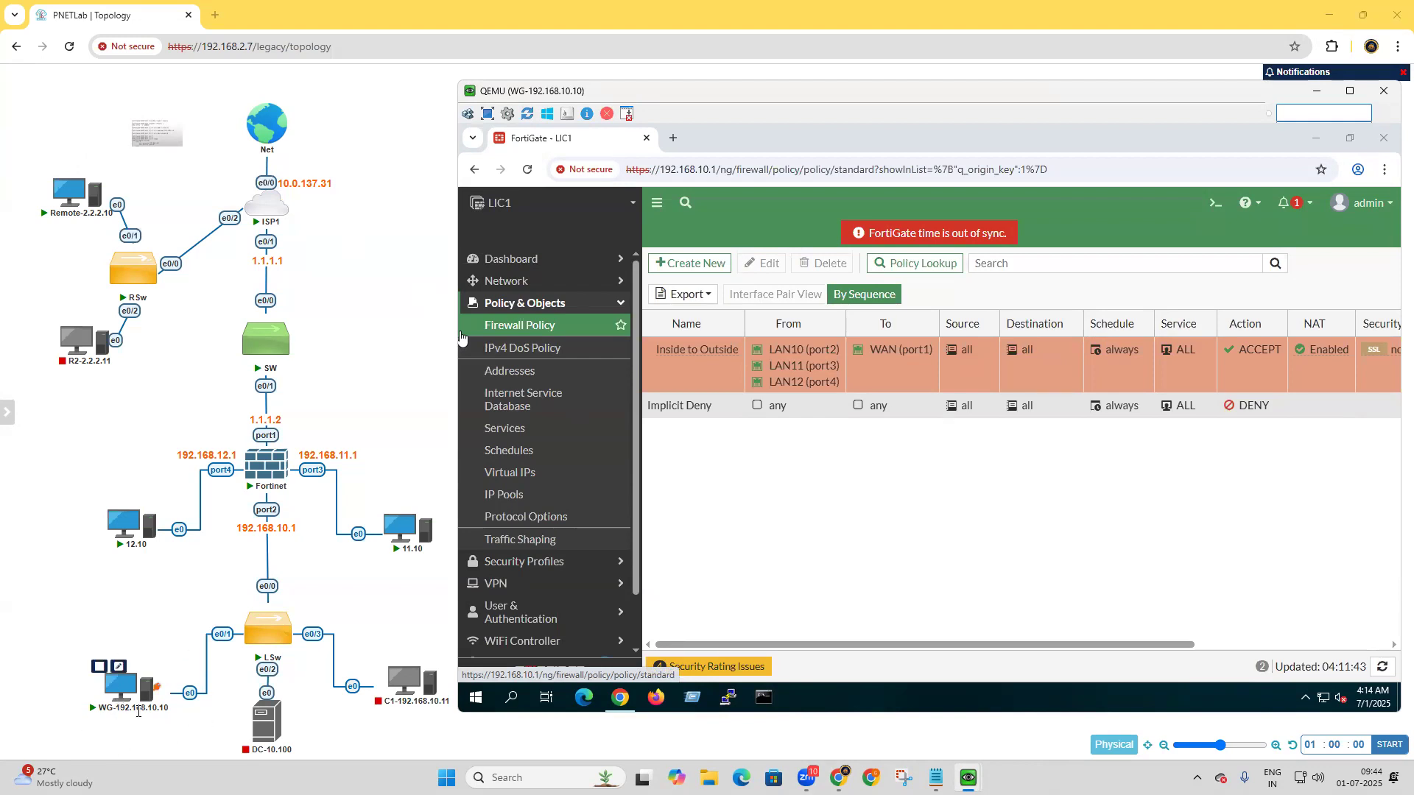
mouse_move(436, 538)
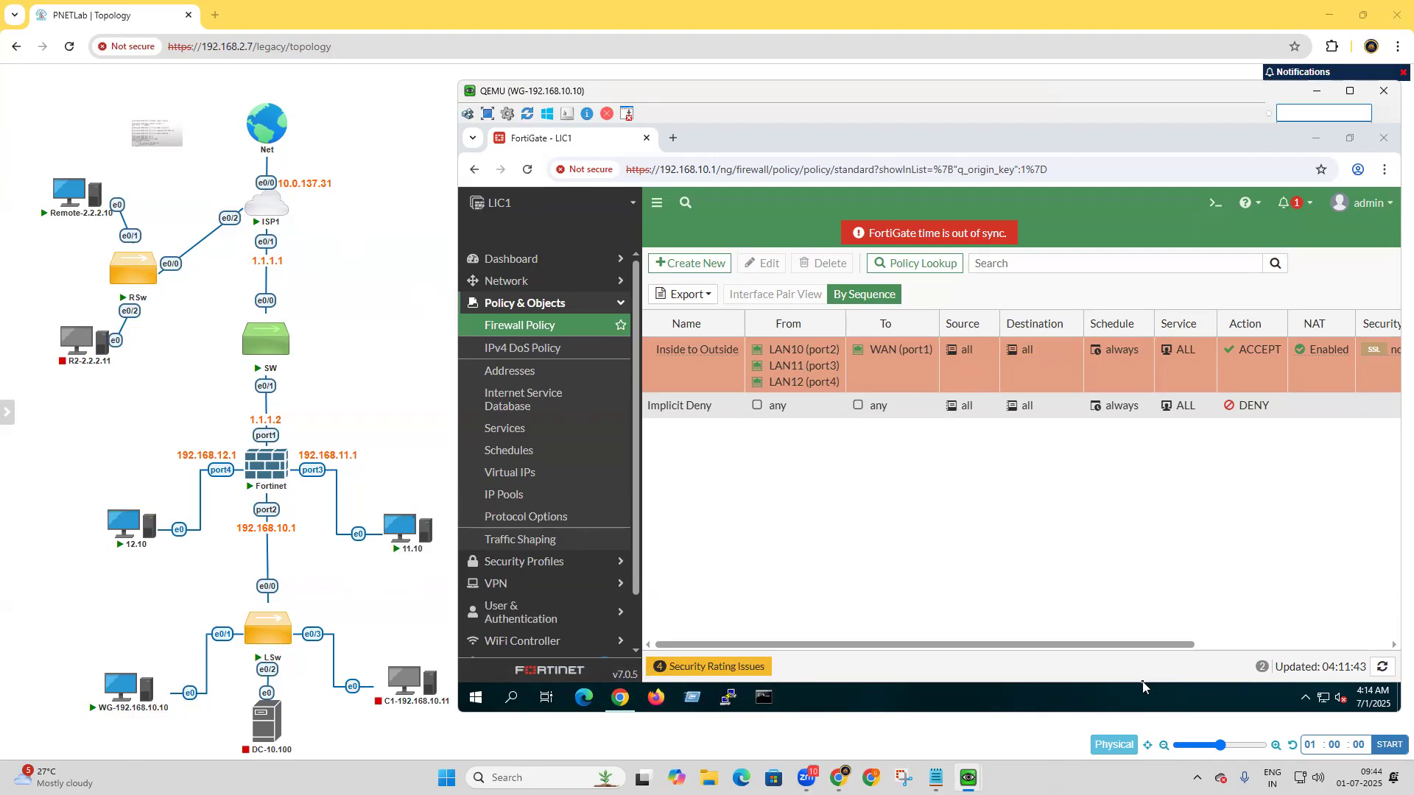
click(548, 372)
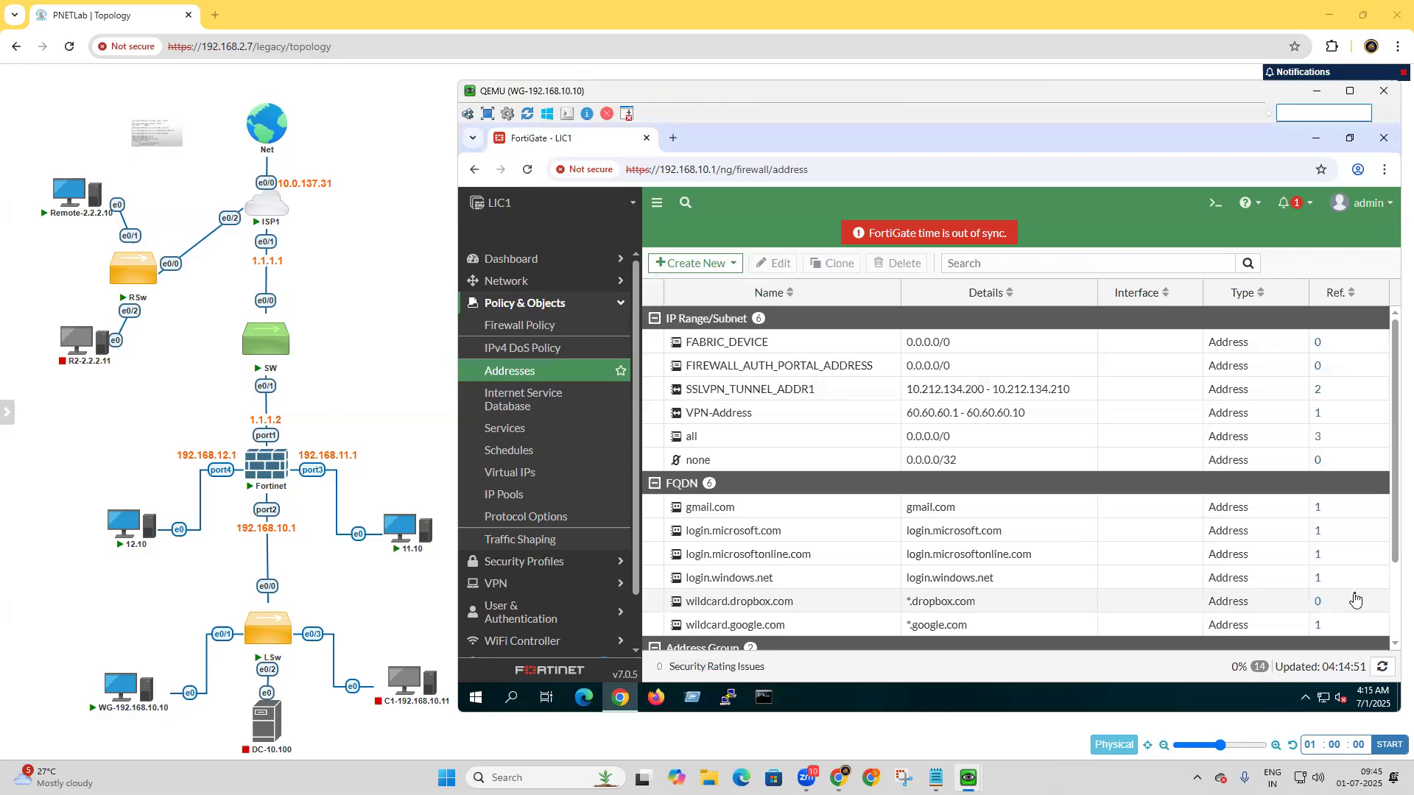
Create a subnet address object named TEN-192.168.10.0 with IP/netmask 192.168.10.0/24.
click(709, 266)
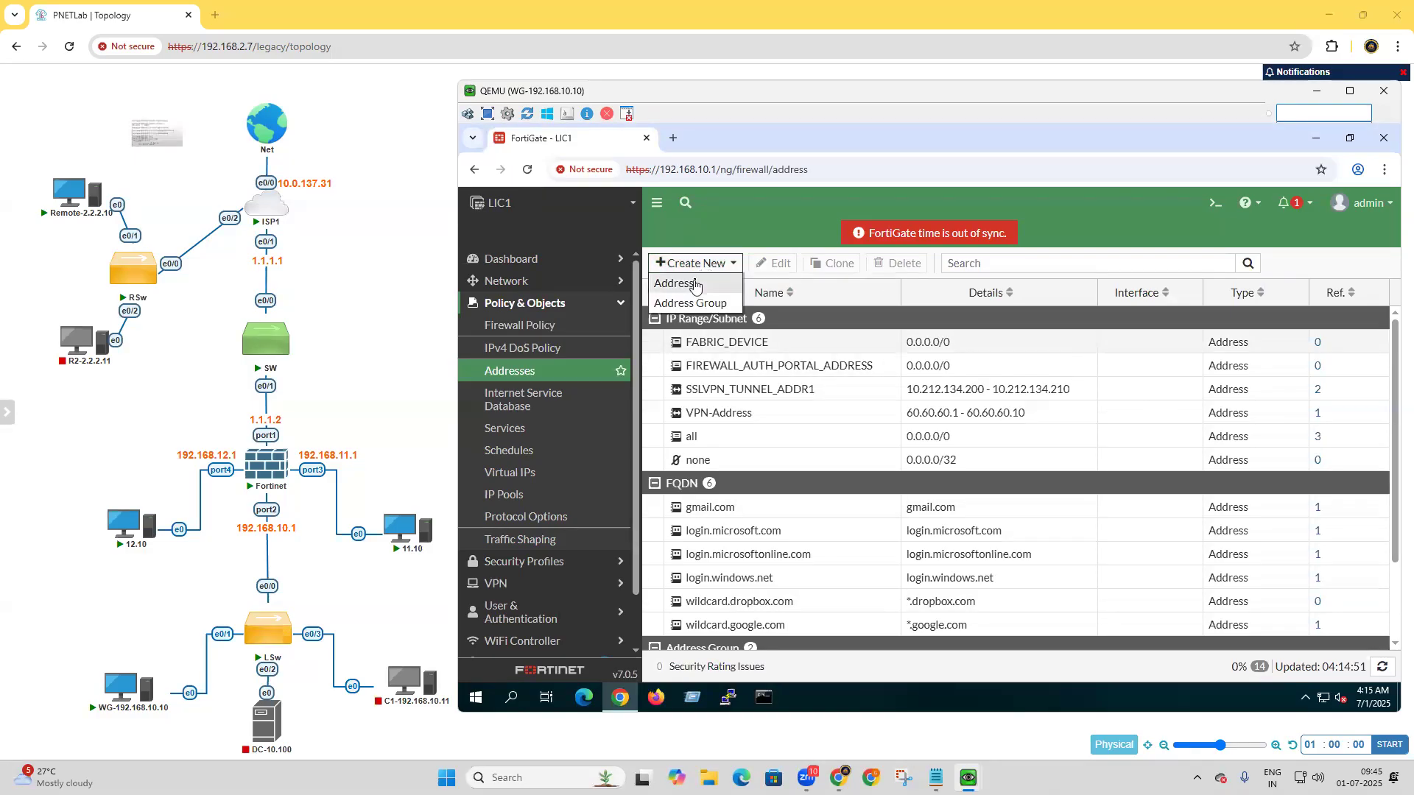
click(695, 283)
click(855, 298)
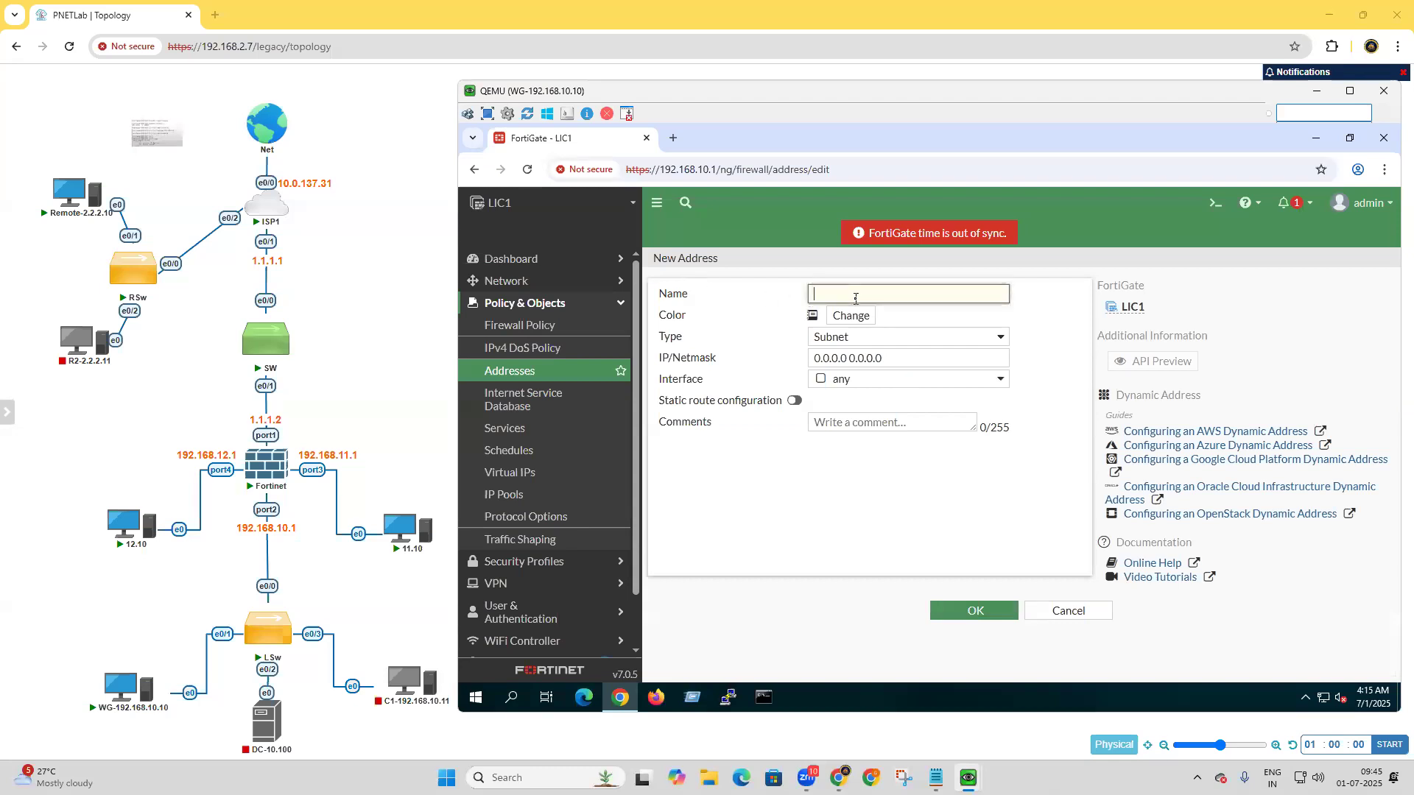
text(TEN-192.168.10.0)
drag(926, 360, 671, 344)
text(192.168.10.0/24)
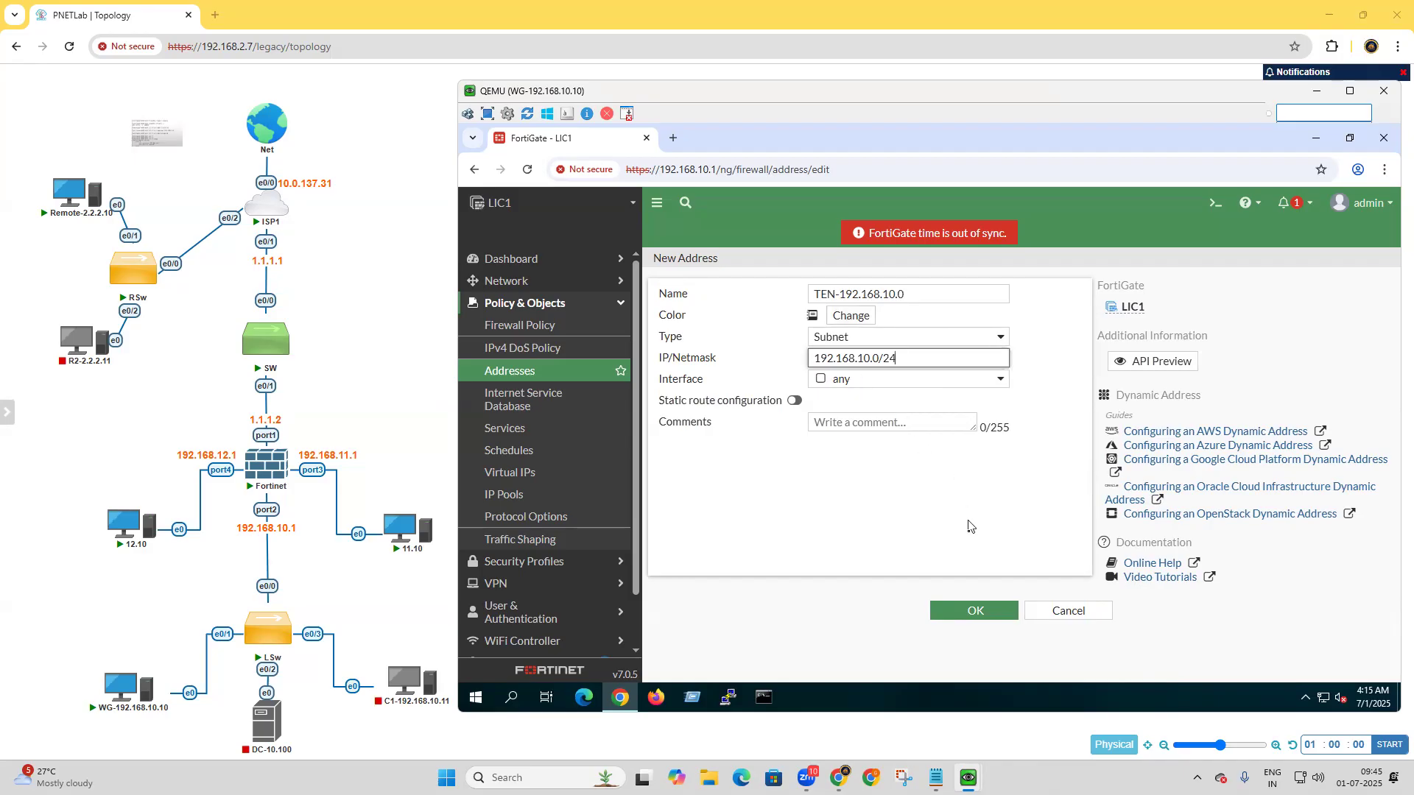
click(991, 617)
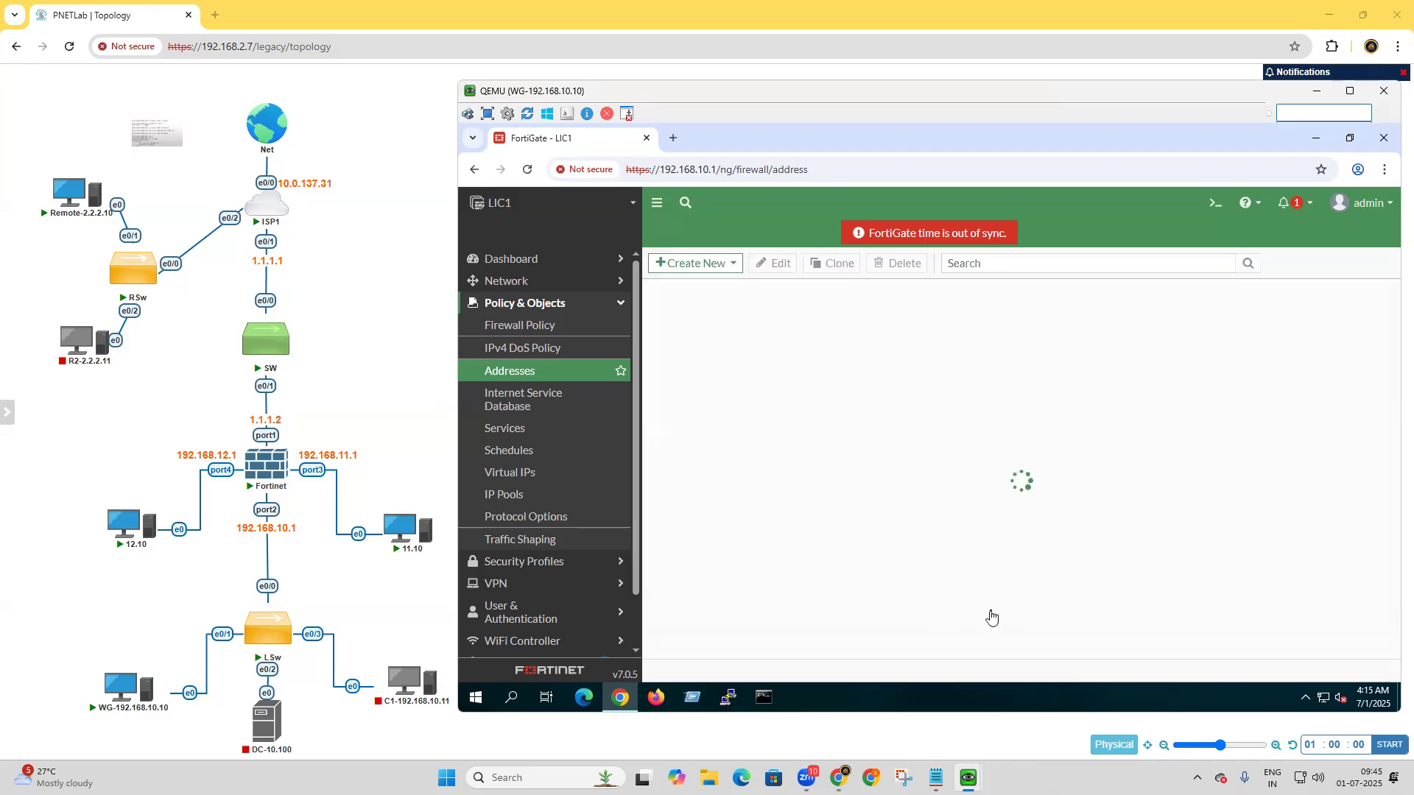
click(696, 263)
click(689, 286)
click(828, 291)
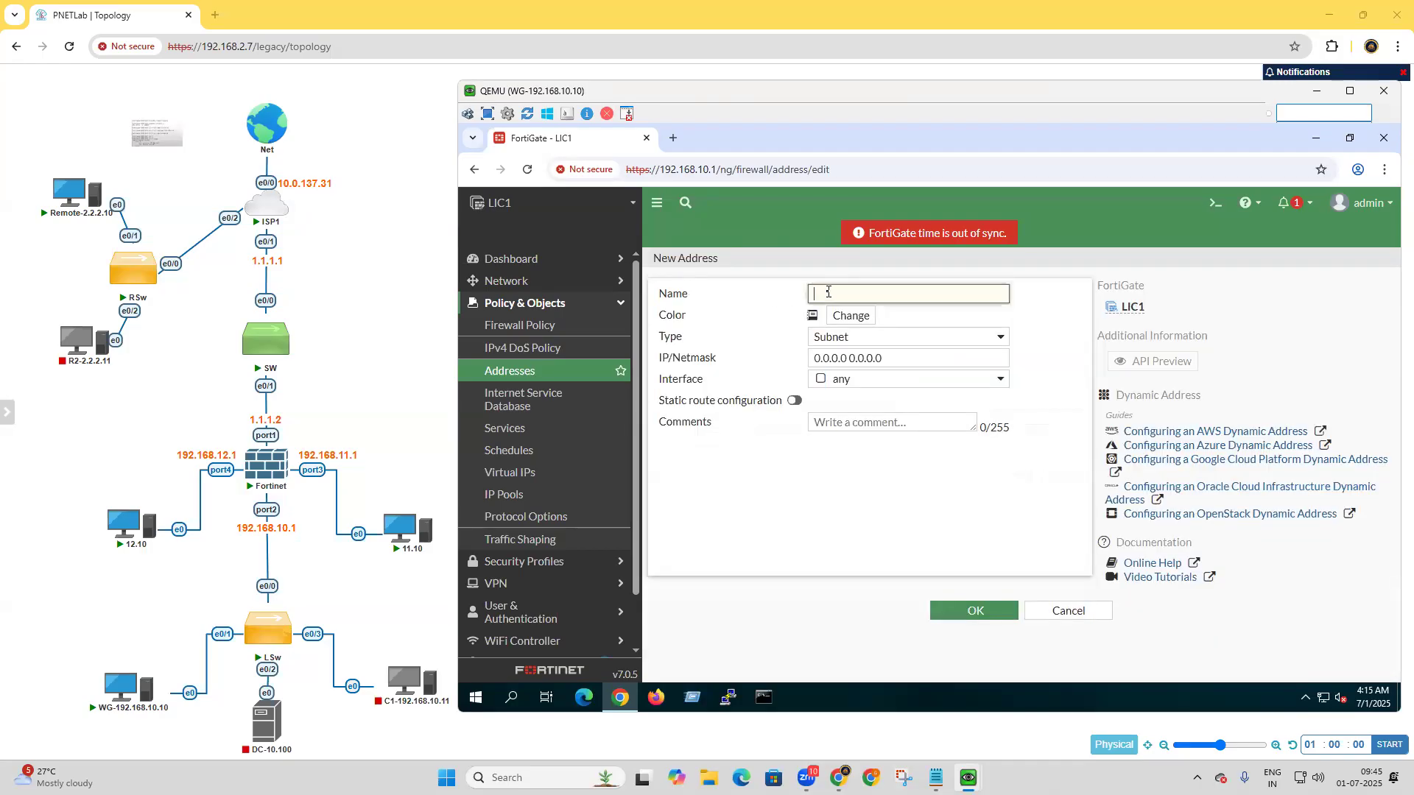
text(Ele)
key(BackSpace)
key(BackSpace)
key(BackSpace)
key(BackSpace)
click(1065, 617)
click(1065, 611)
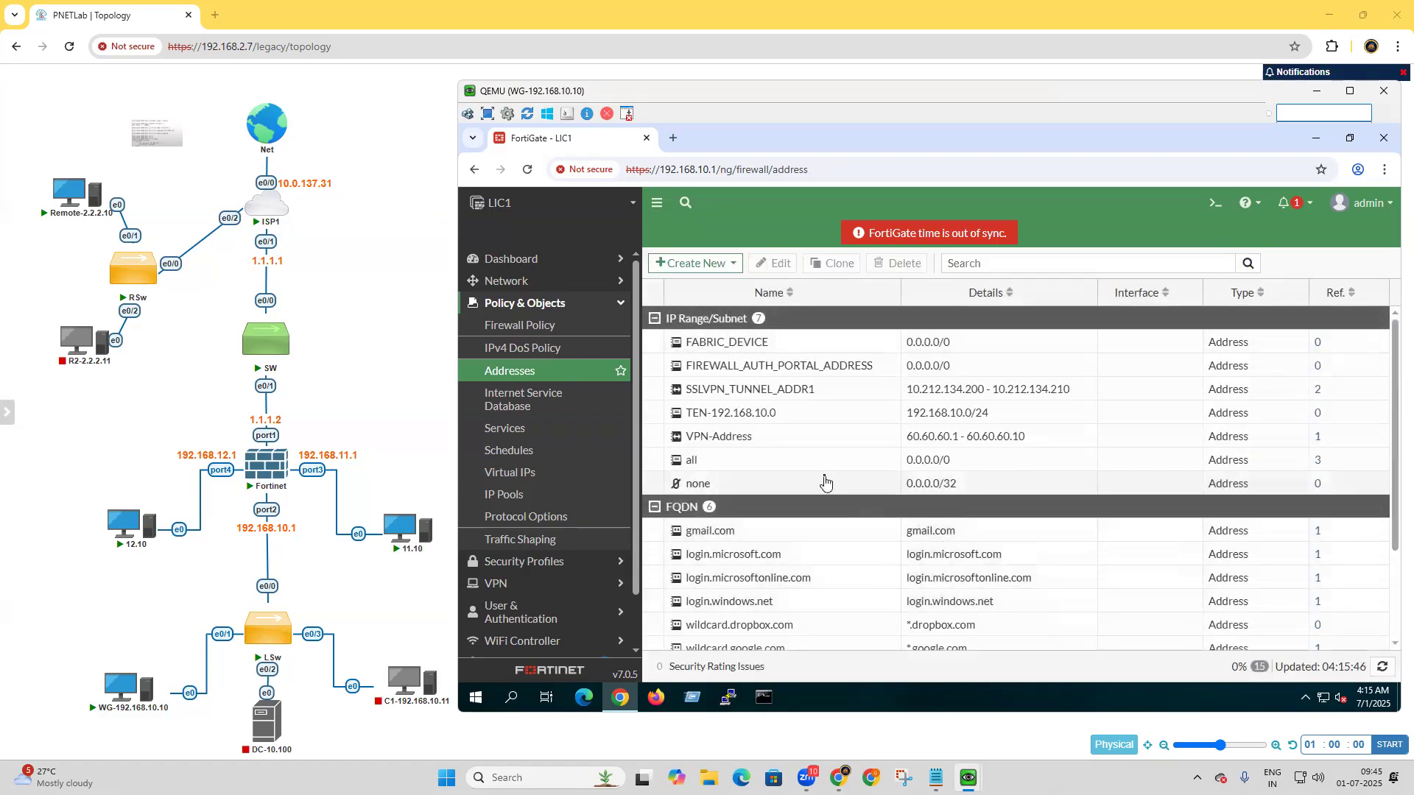
Rename the TEN-192.168.10.0 address object to LAN10-192.168.10.0 and save it.
mouse_move(759, 420)
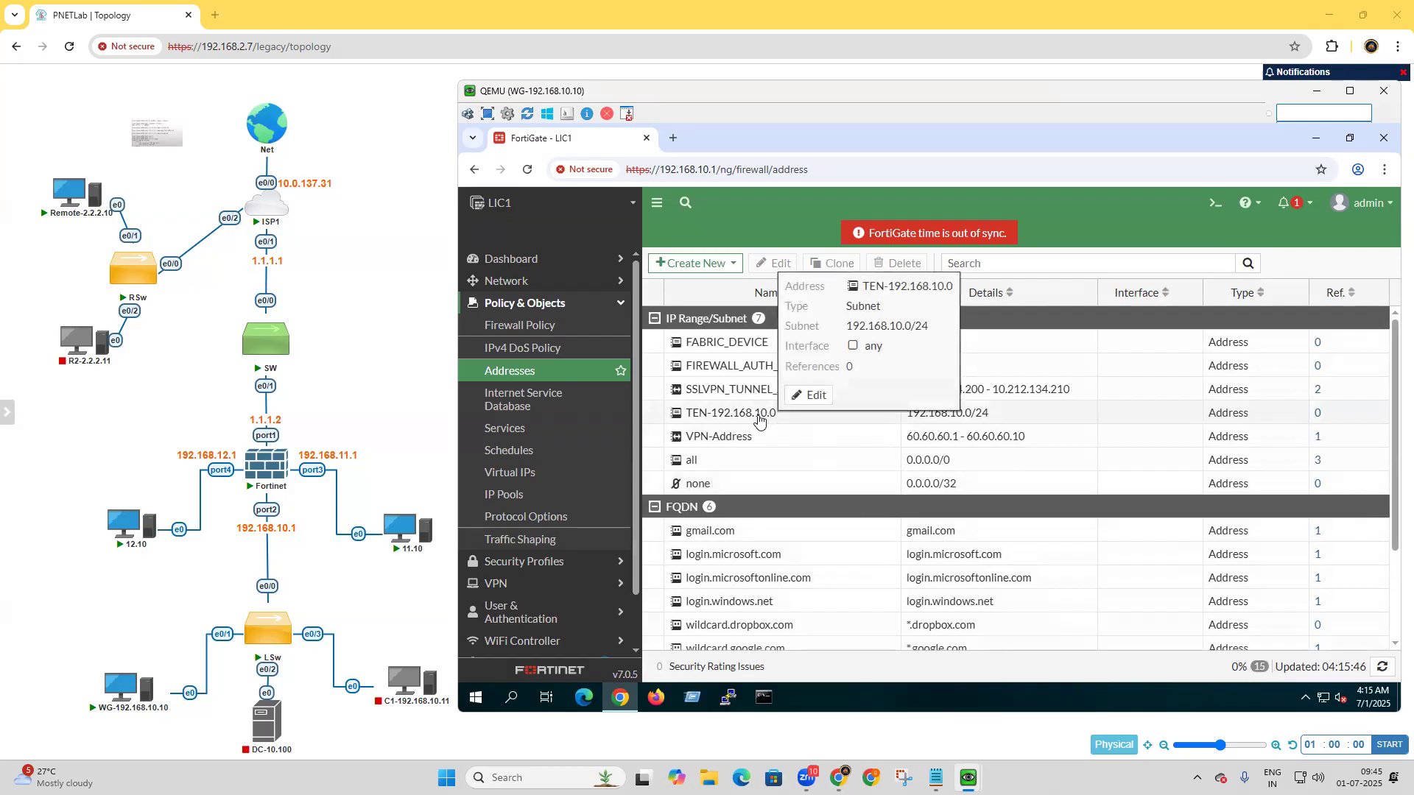
double_click(760, 418)
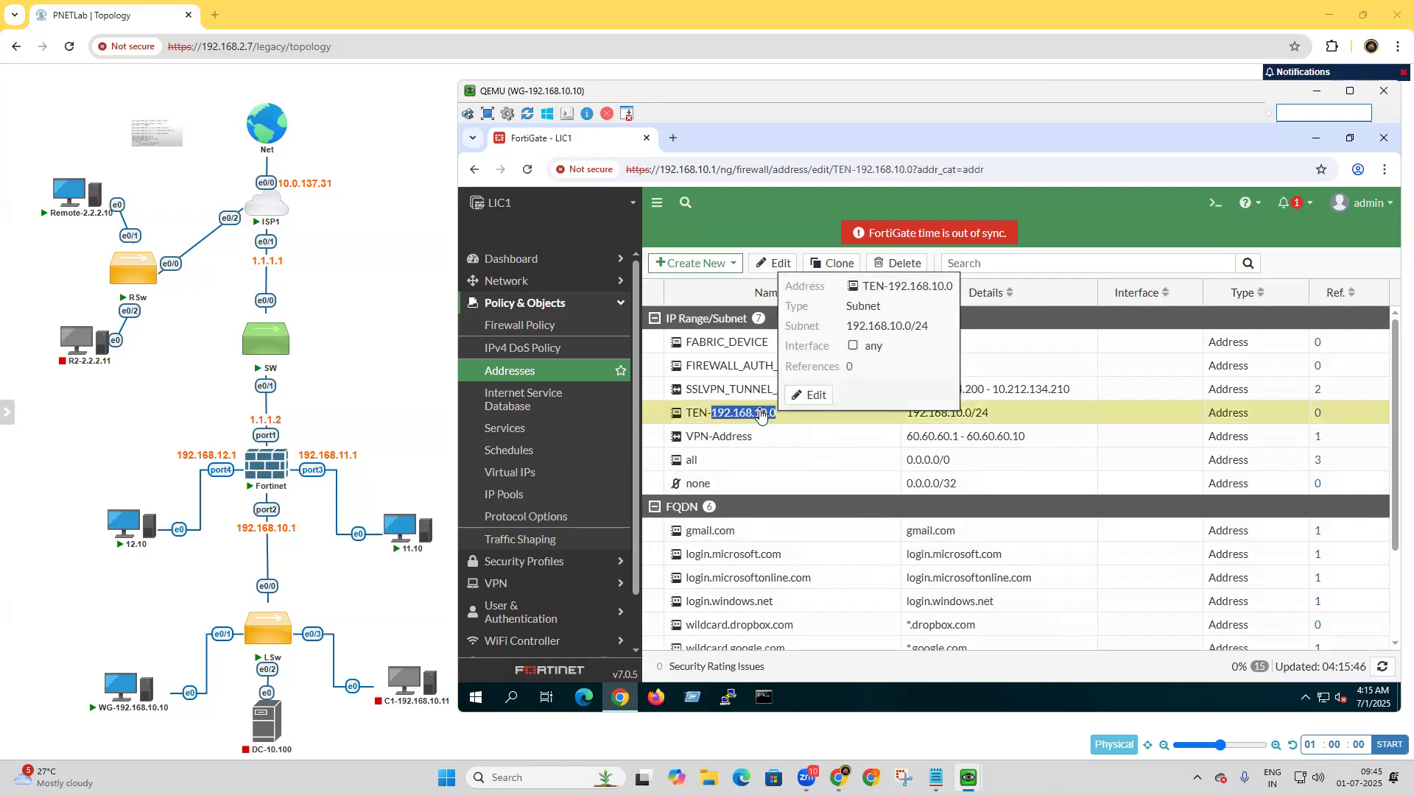
click(835, 293)
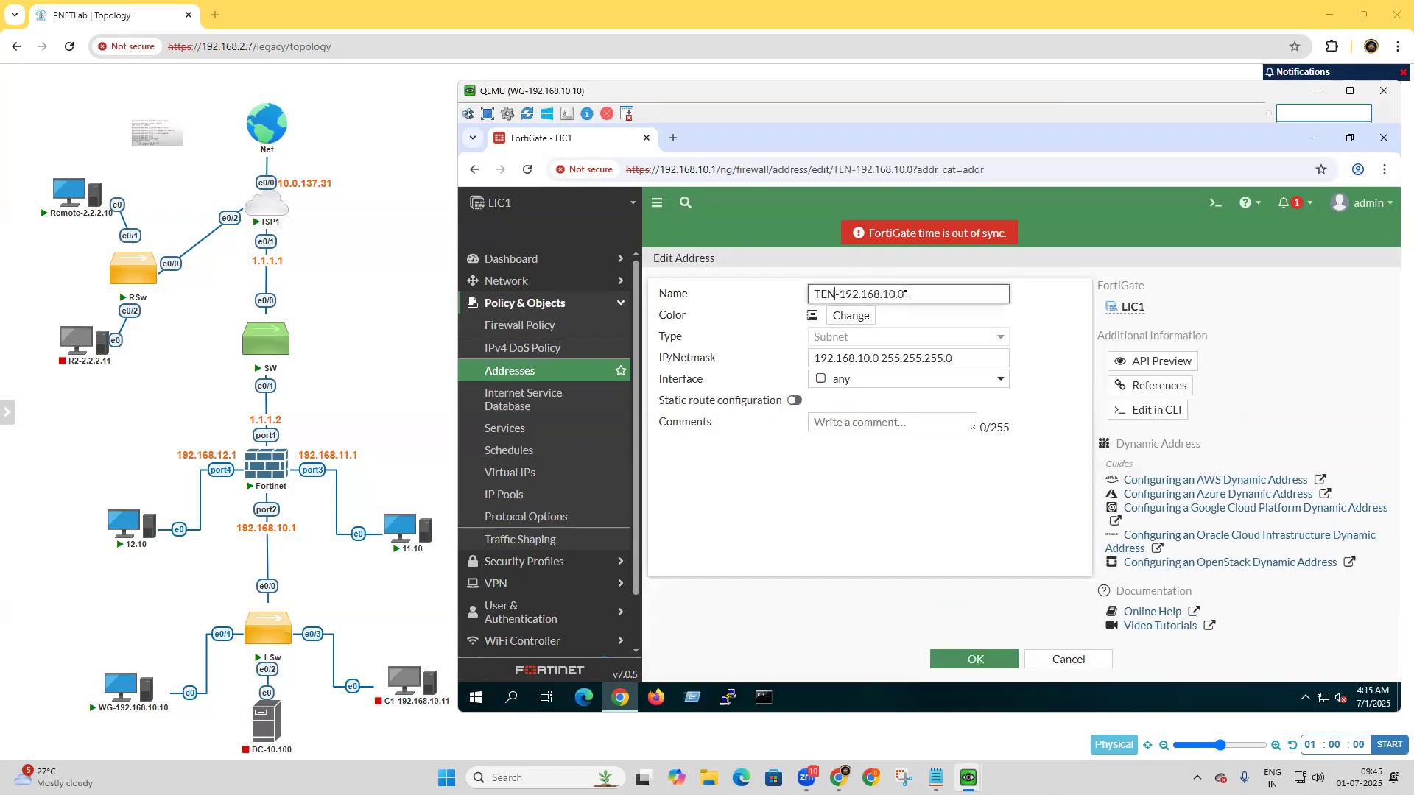
key(BackSpace)
key(BackSpace)
key(BackSpace)
text(LAN10)
click(977, 659)
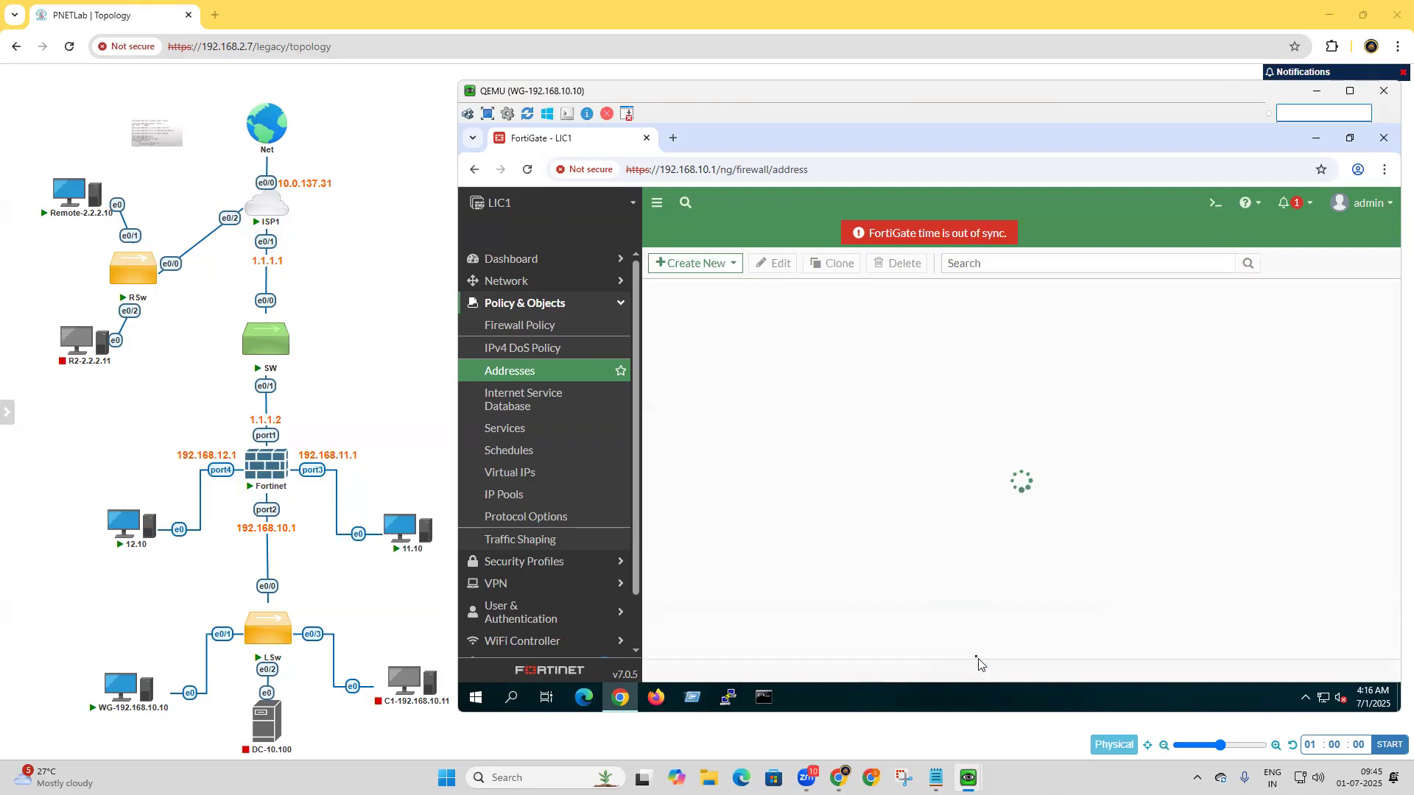
Create a subnet address object named LAN11-192.168.11.0 with IP/netmask 192.168.11.0/24.
click(693, 265)
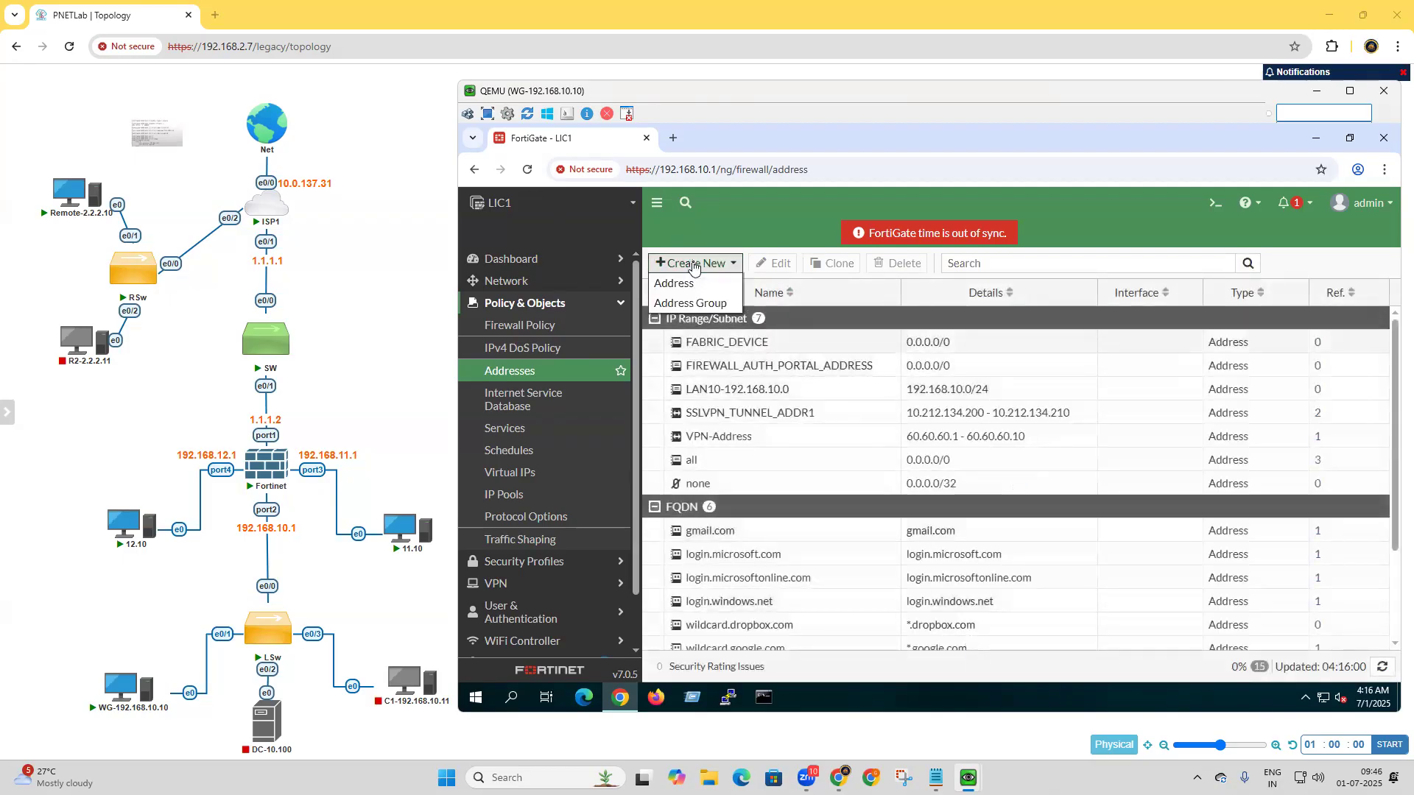
click(692, 285)
click(938, 296)
text(LAN11-192)
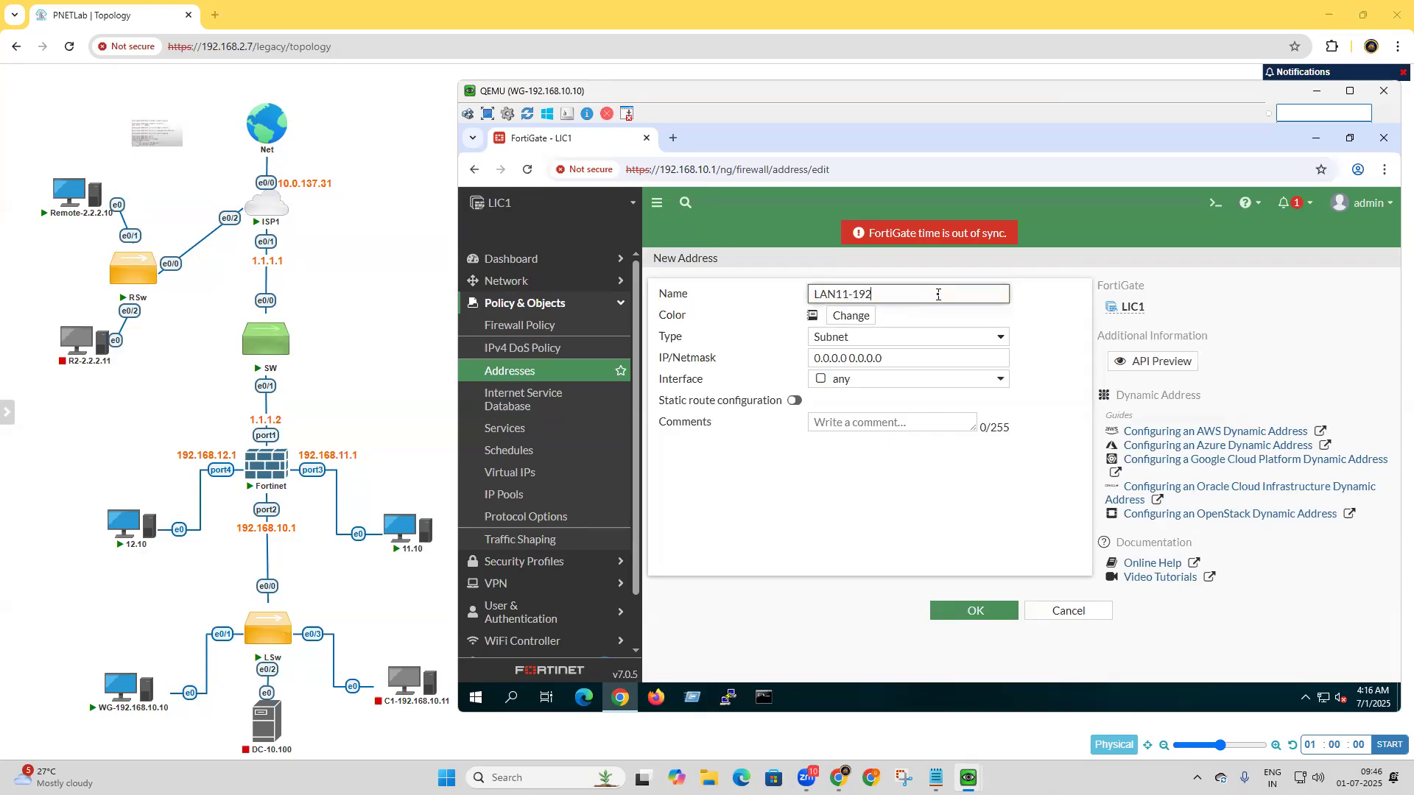
text(.168.10.)
click(919, 359)
text(192.168.11.0)
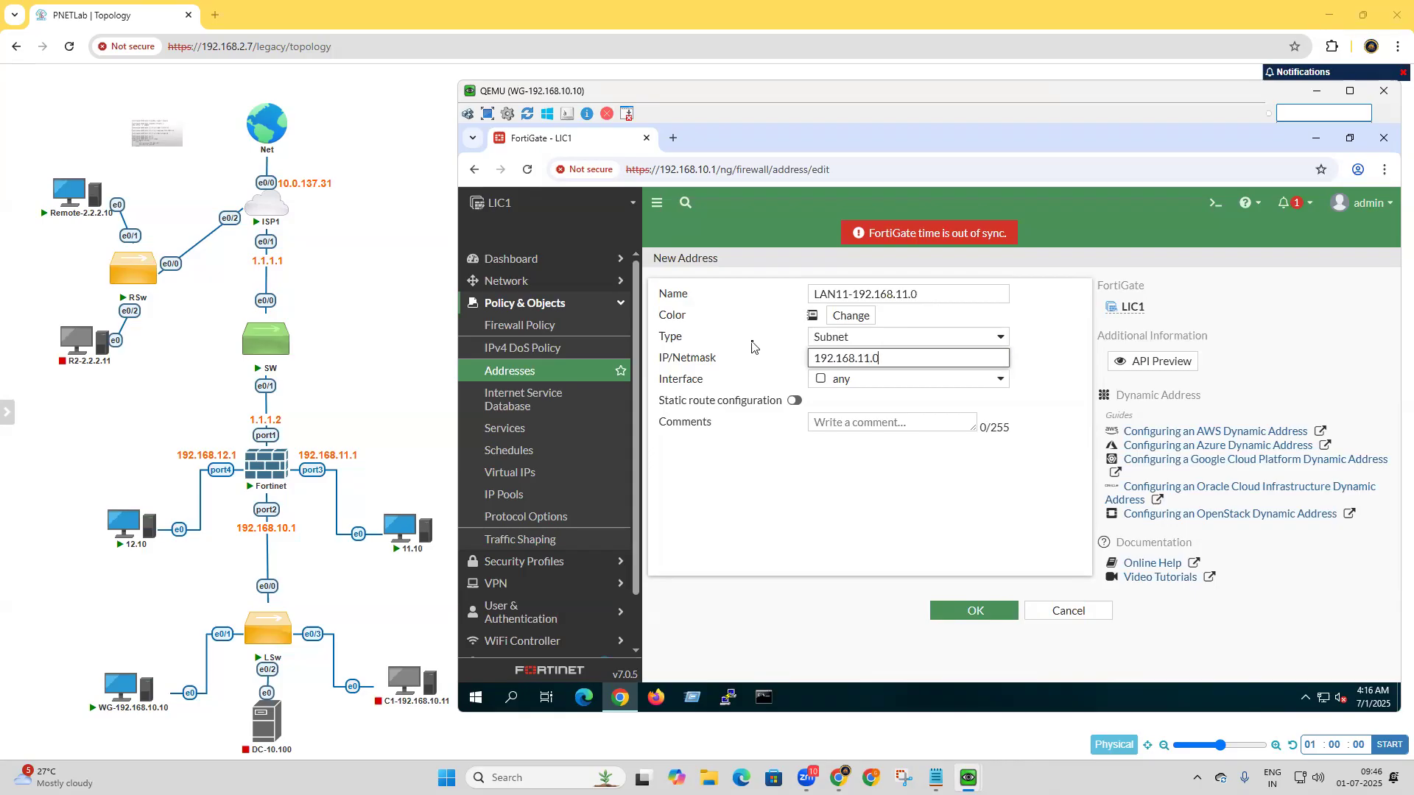
text(/24)
click(972, 613)
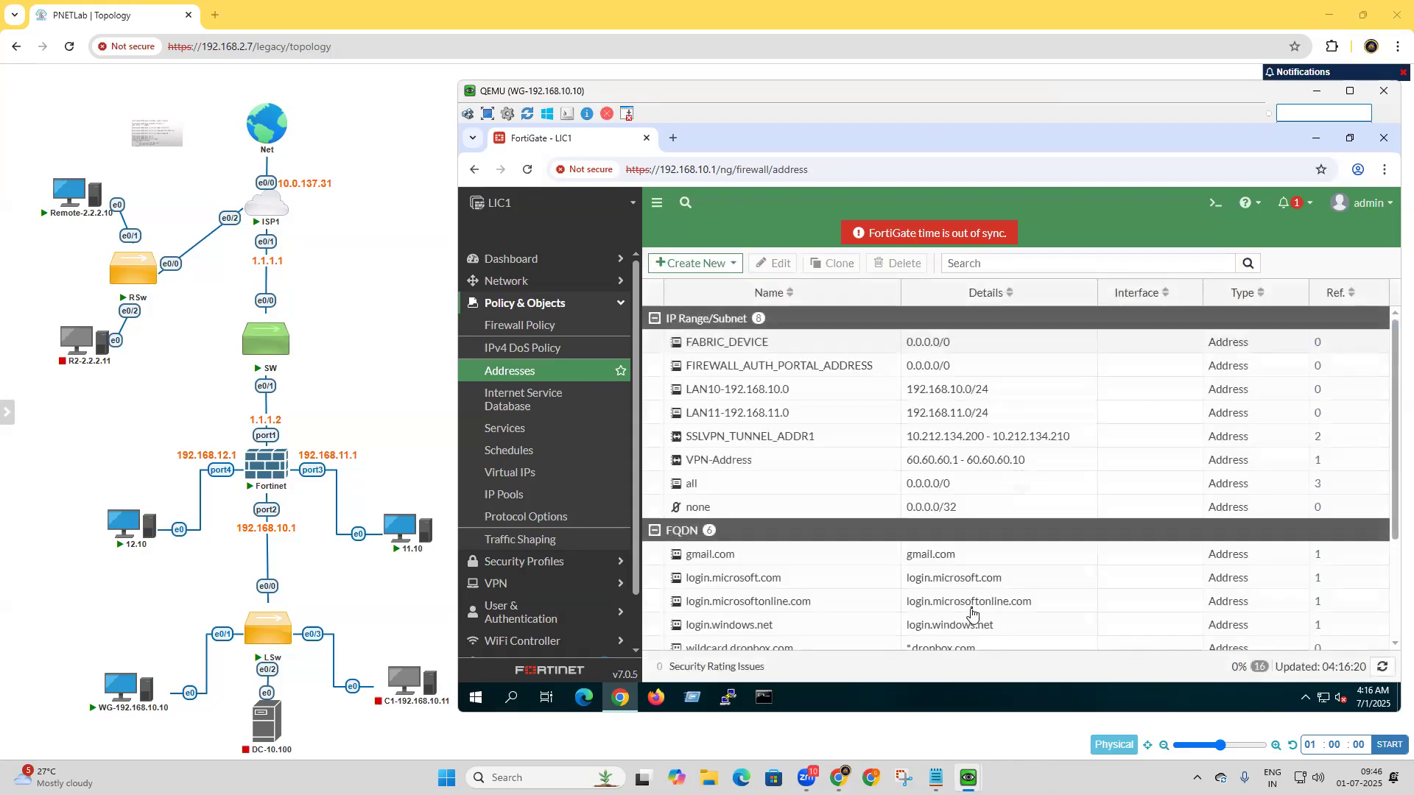
Create a subnet address object named LAN12-192.168.12.0 with IP/netmask 192.168.12.0/24.
click(693, 268)
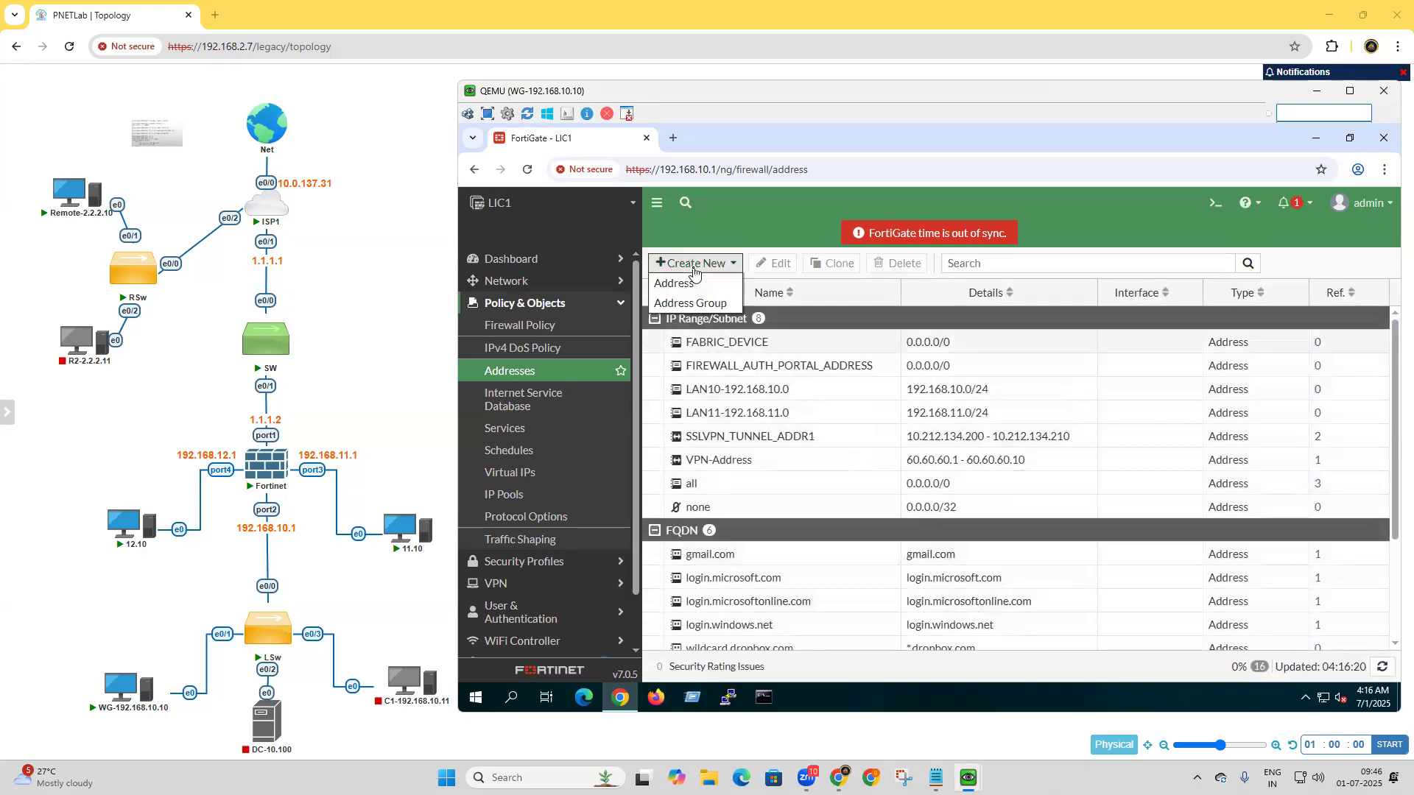
click(688, 291)
click(838, 295)
text(LAN12-)
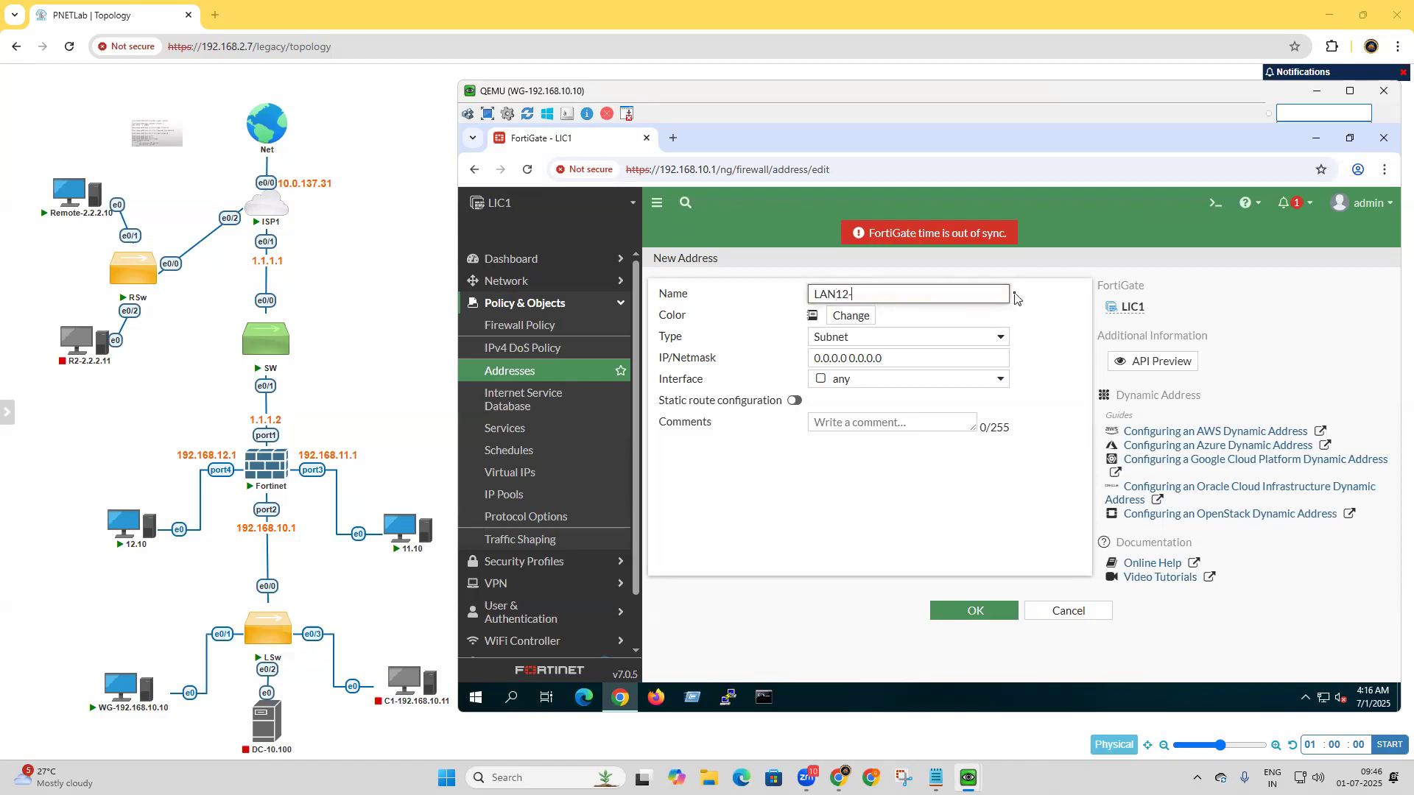
text(192.168.12.0)
click(917, 358)
text(192.16)
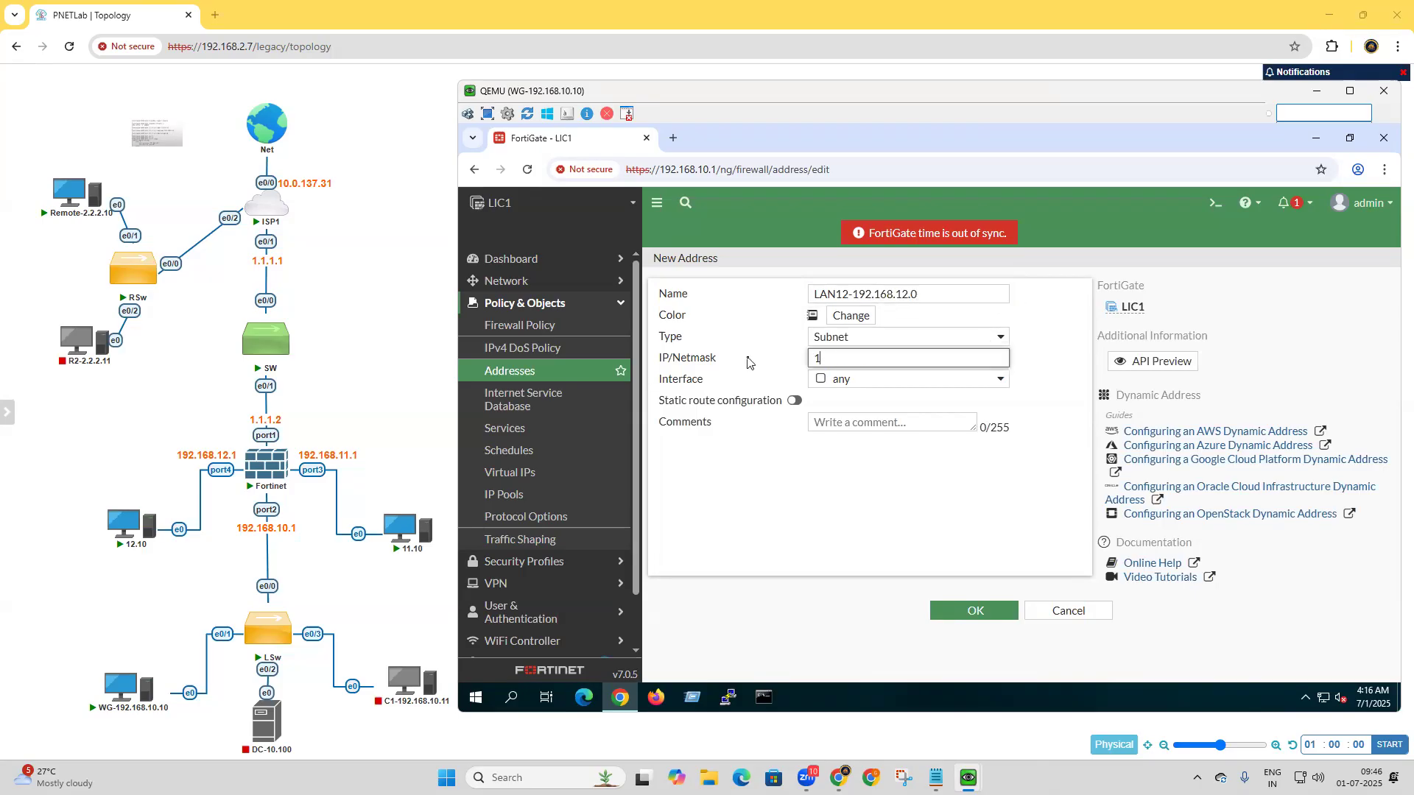
text(8.12.)
text(0/24)
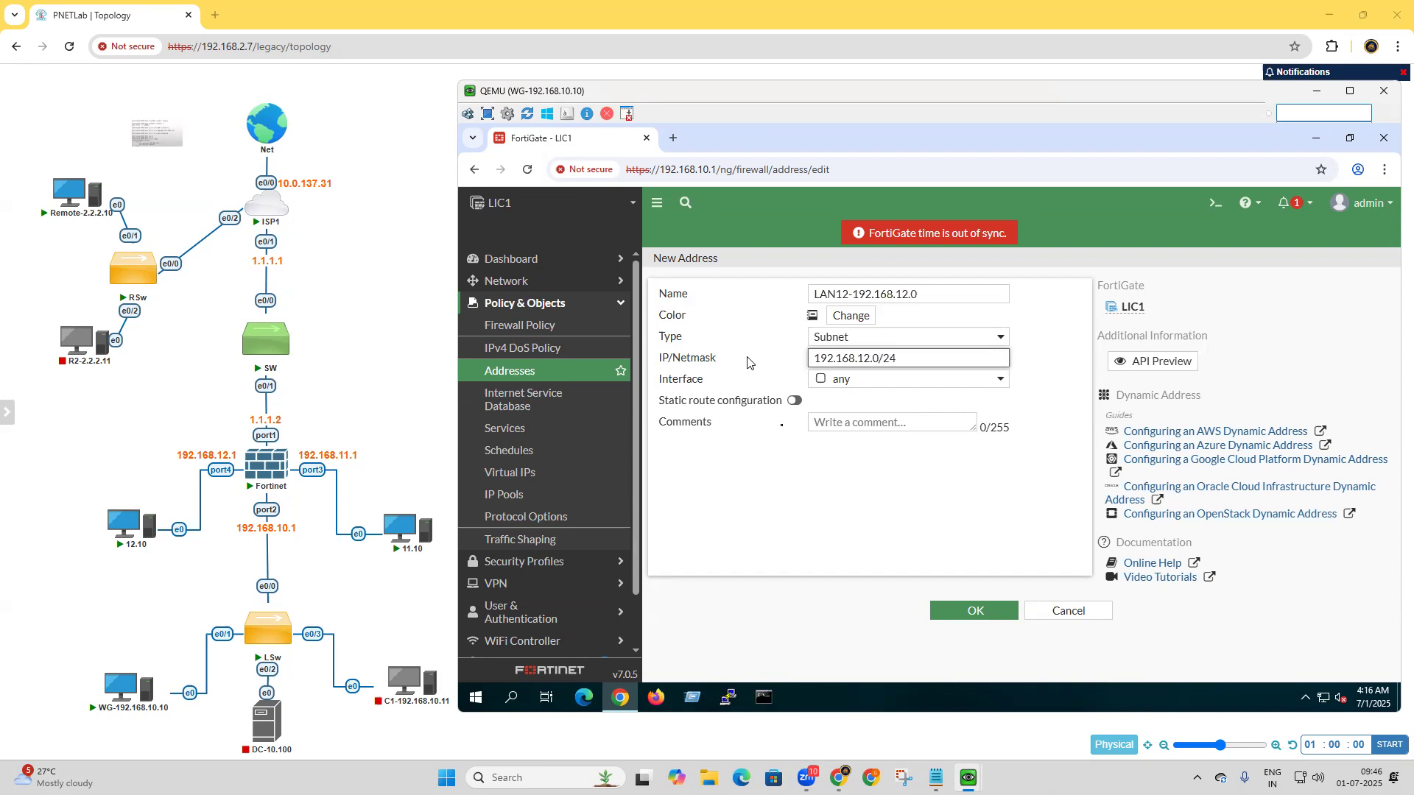
click(981, 614)
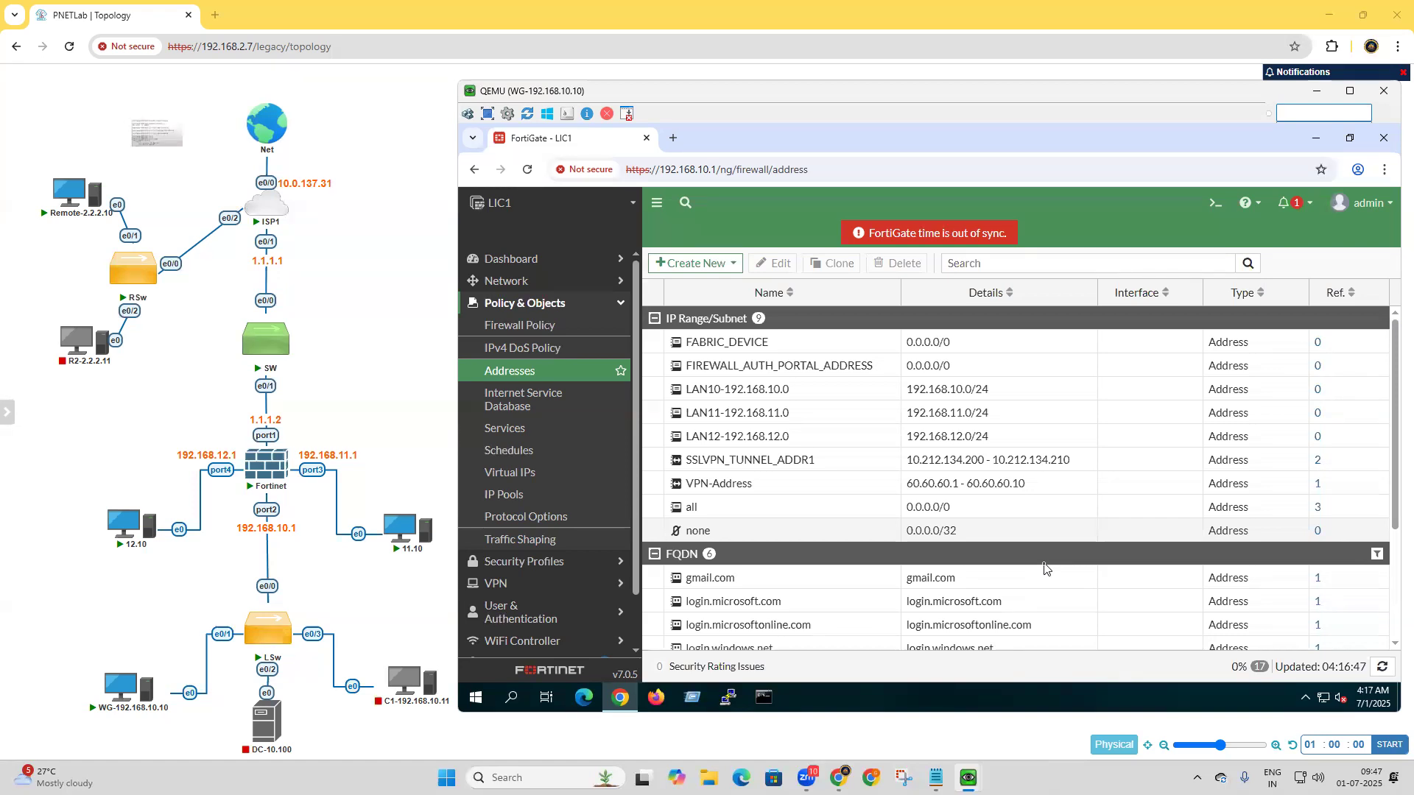
click(1069, 124)
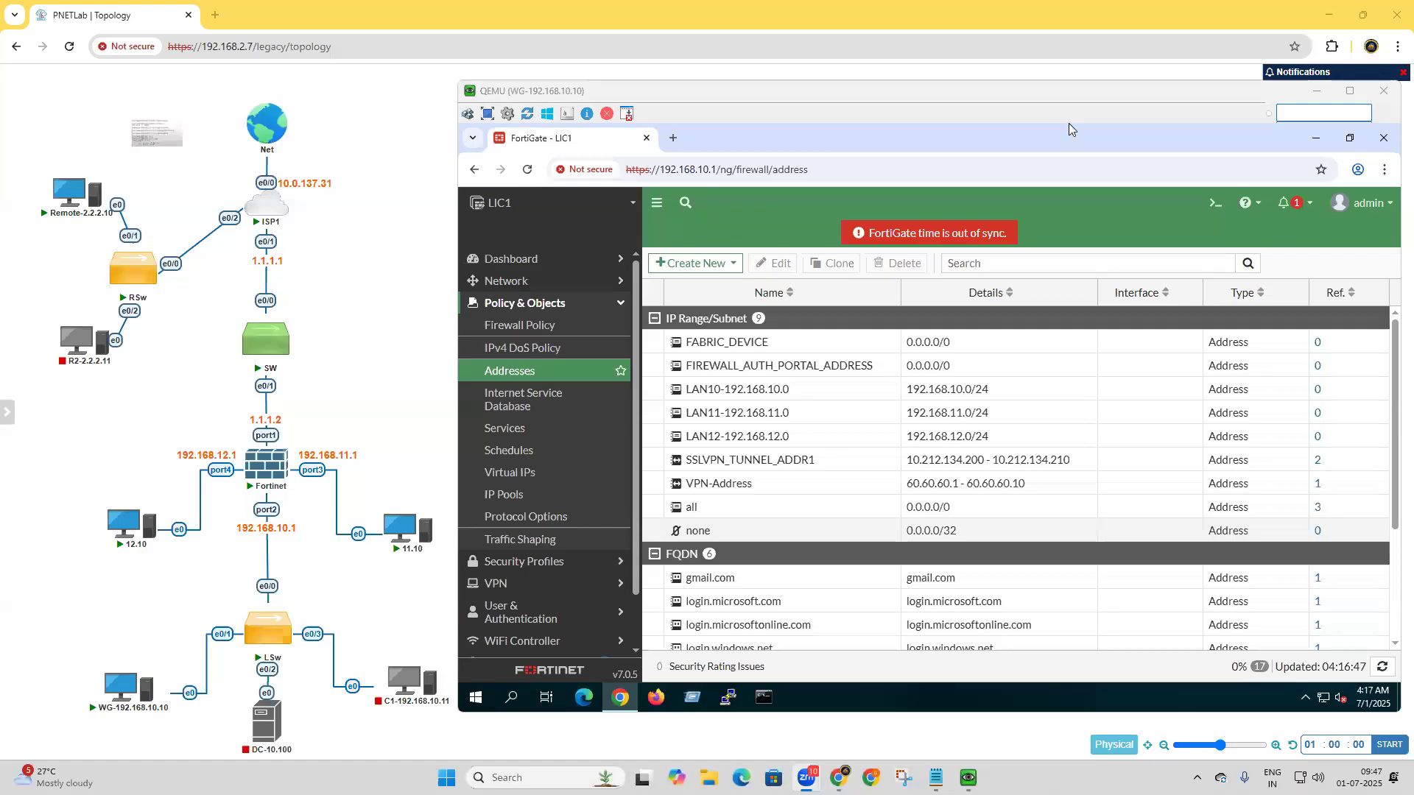
mouse_move(98, 169)
mouse_down()
mouse_move(209, 209)
mouse_move(254, 402)
mouse_up()
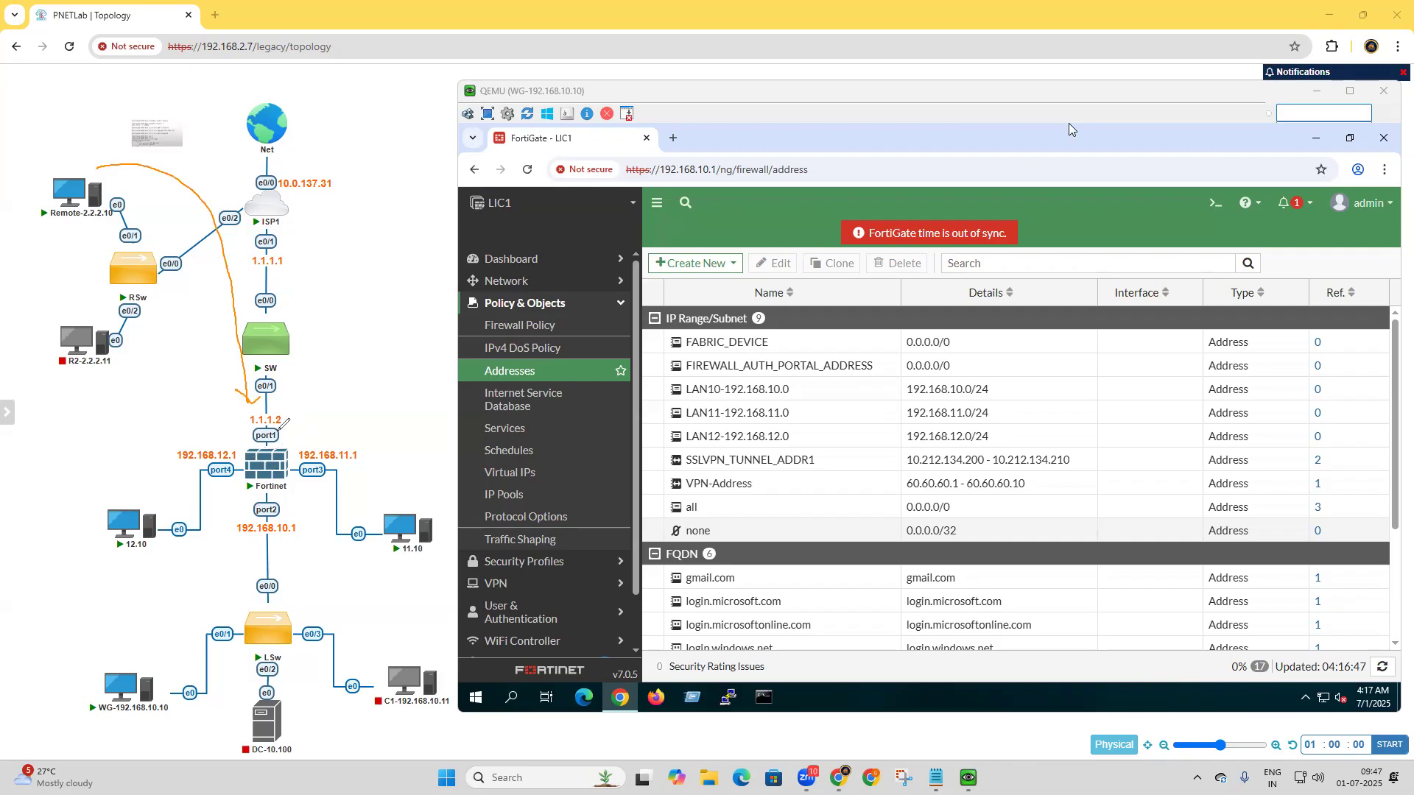
drag(55, 121, 76, 141)
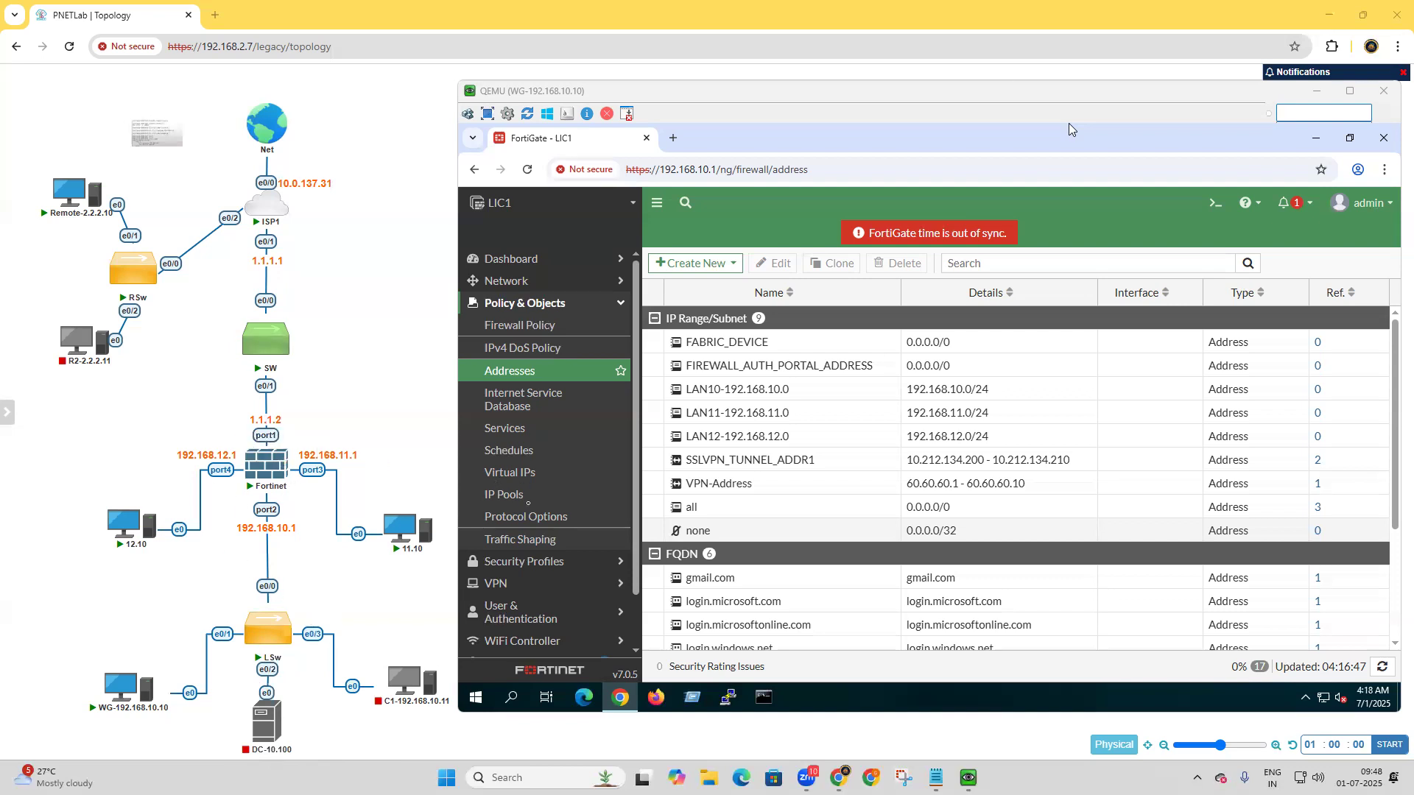
Create an enabled local user in User Definition with a username and password, leaving two-factor authentication and user group off.
click(523, 612)
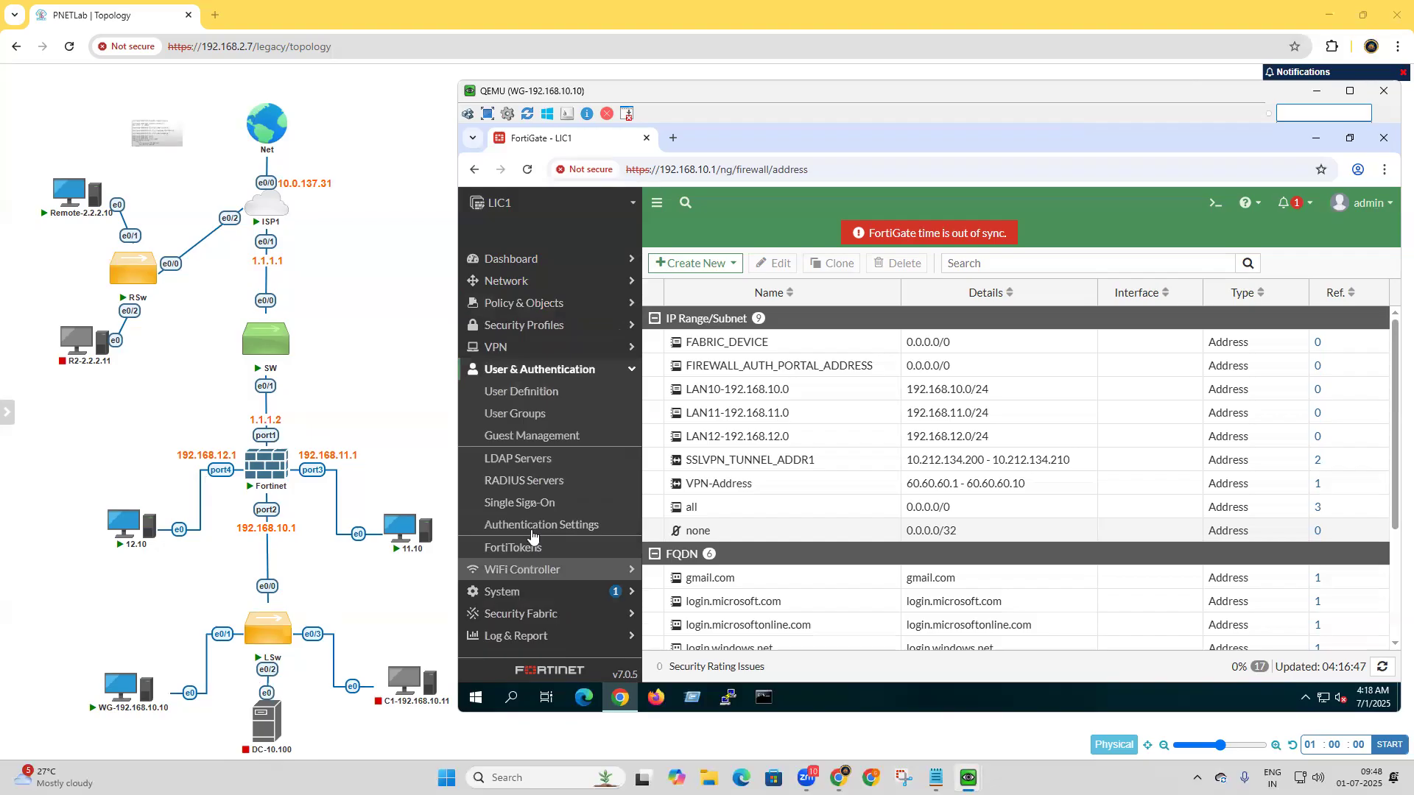
click(519, 393)
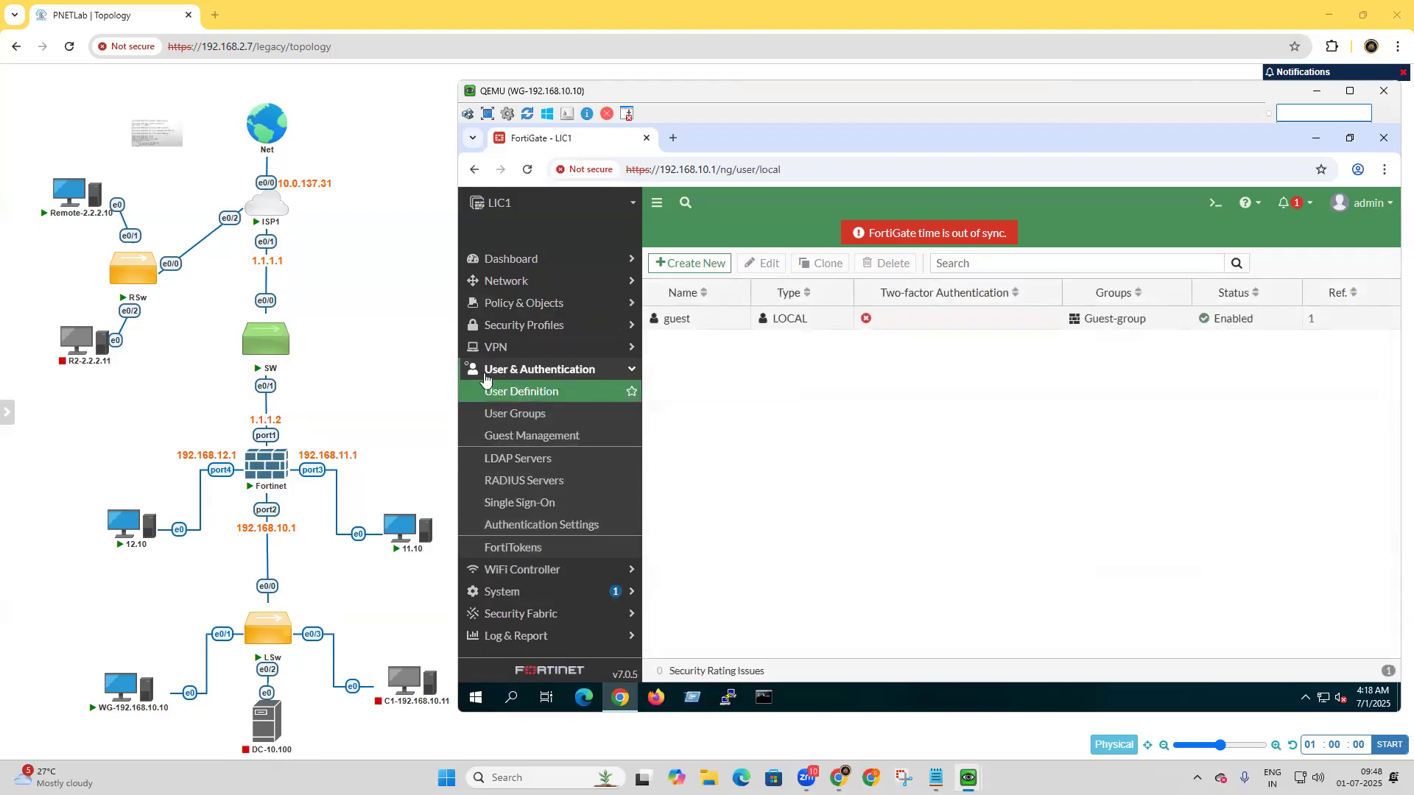
click(700, 263)
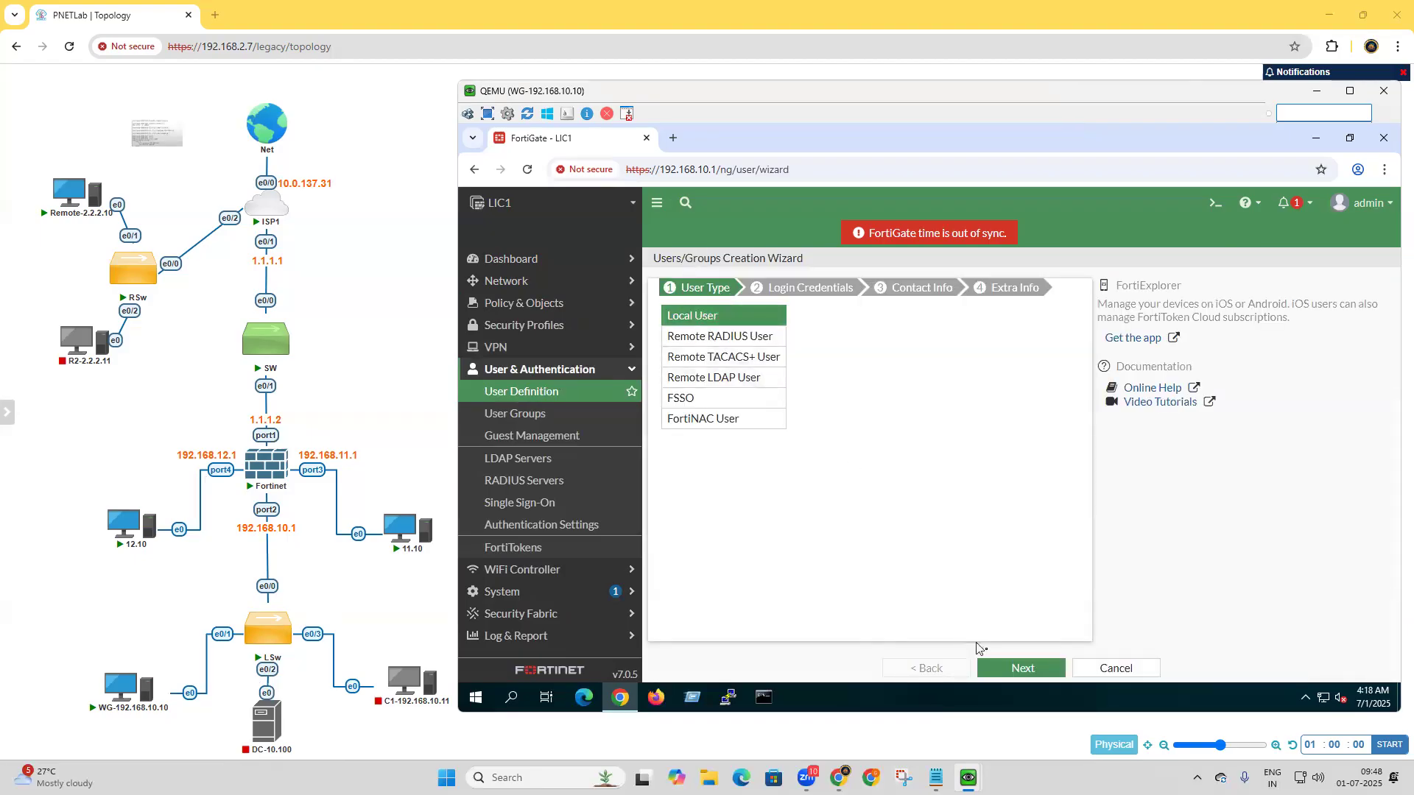
click(1014, 676)
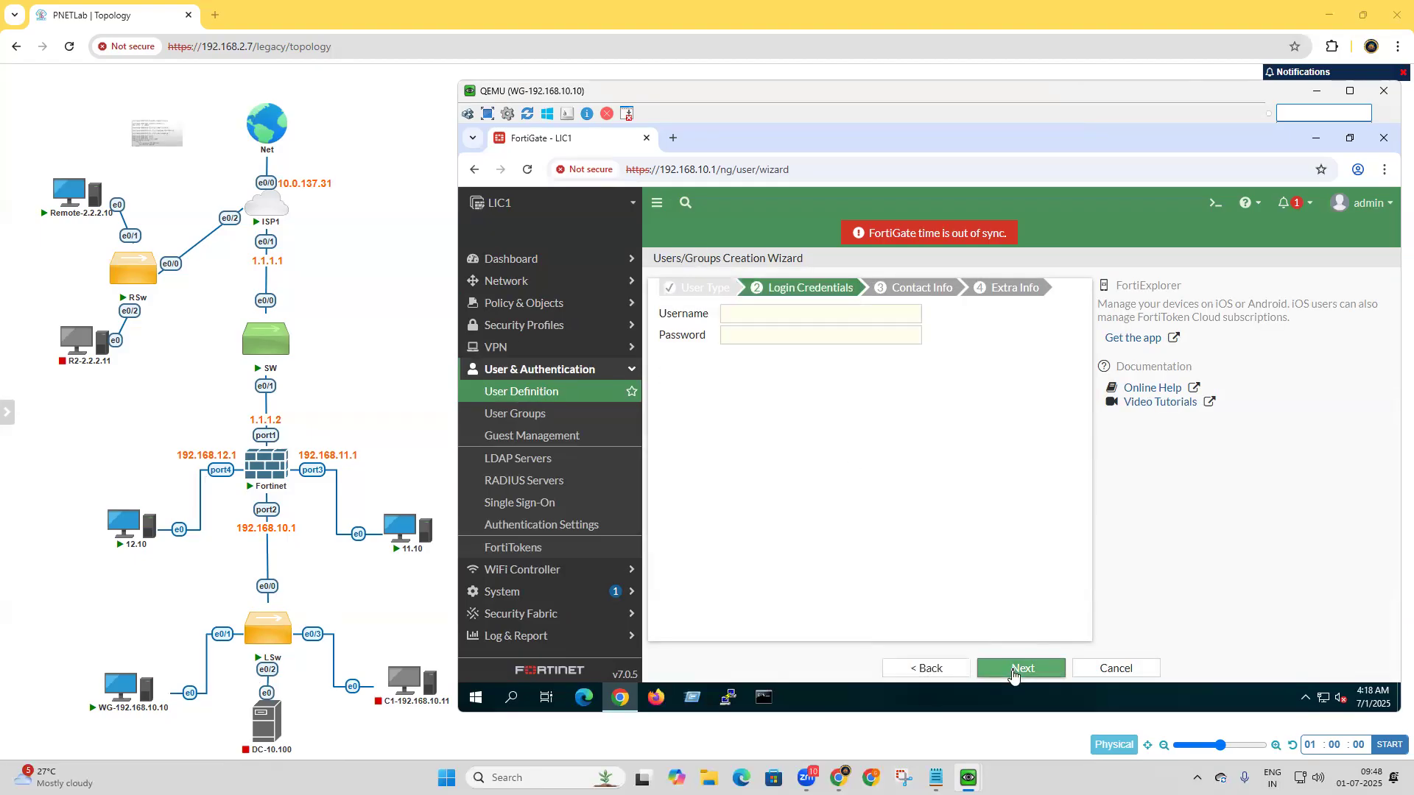
click(789, 317)
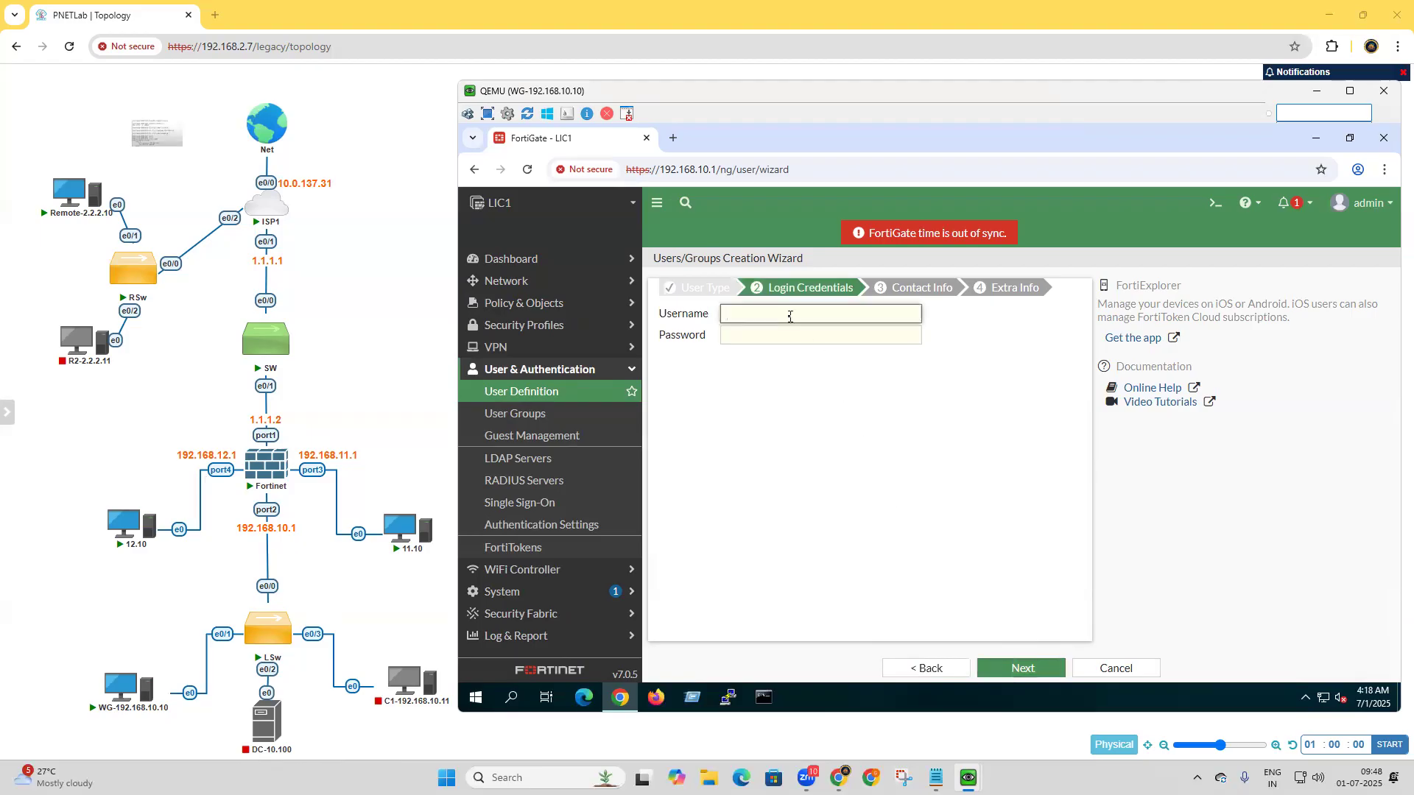
text(Thiru)
click(757, 337)
text(12345)
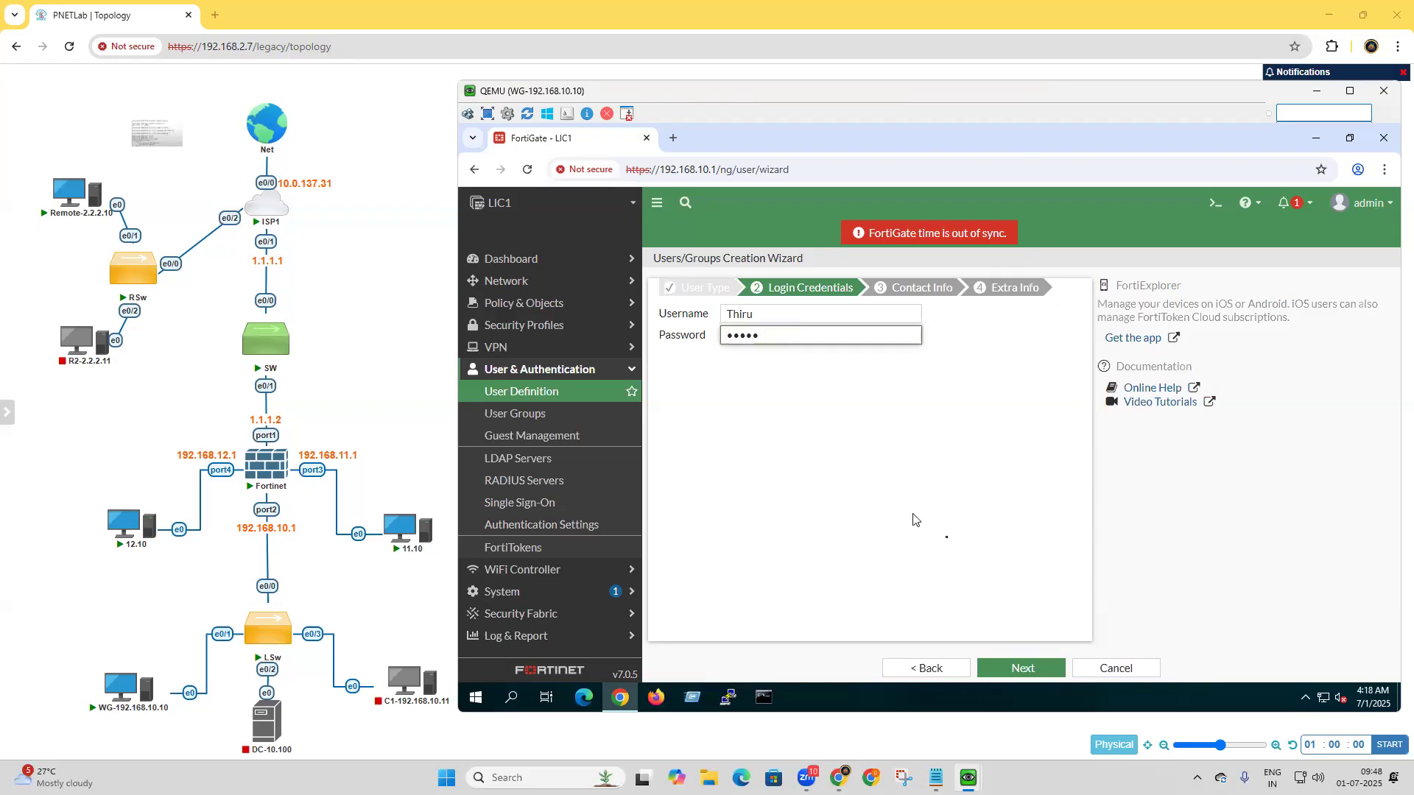
click(1038, 670)
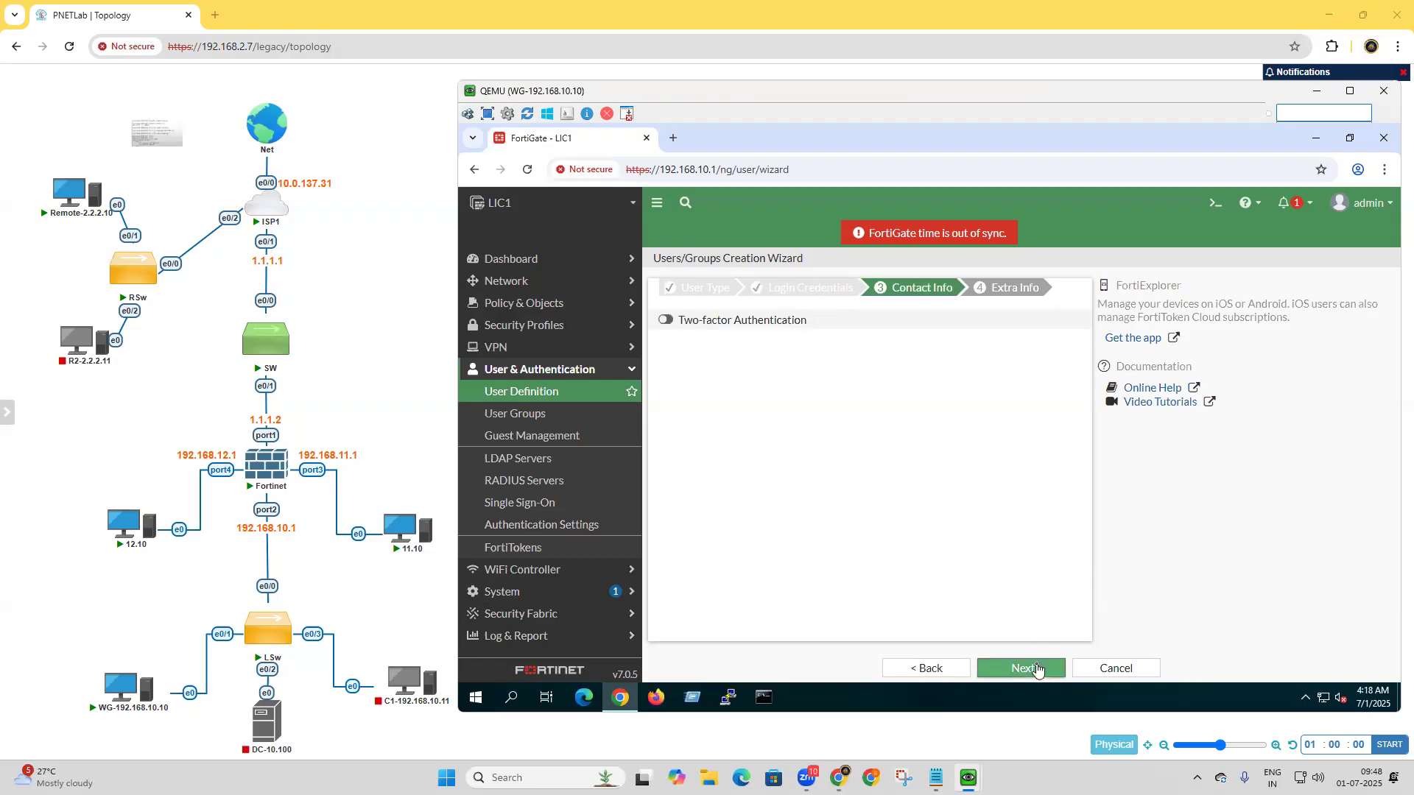
click(1038, 670)
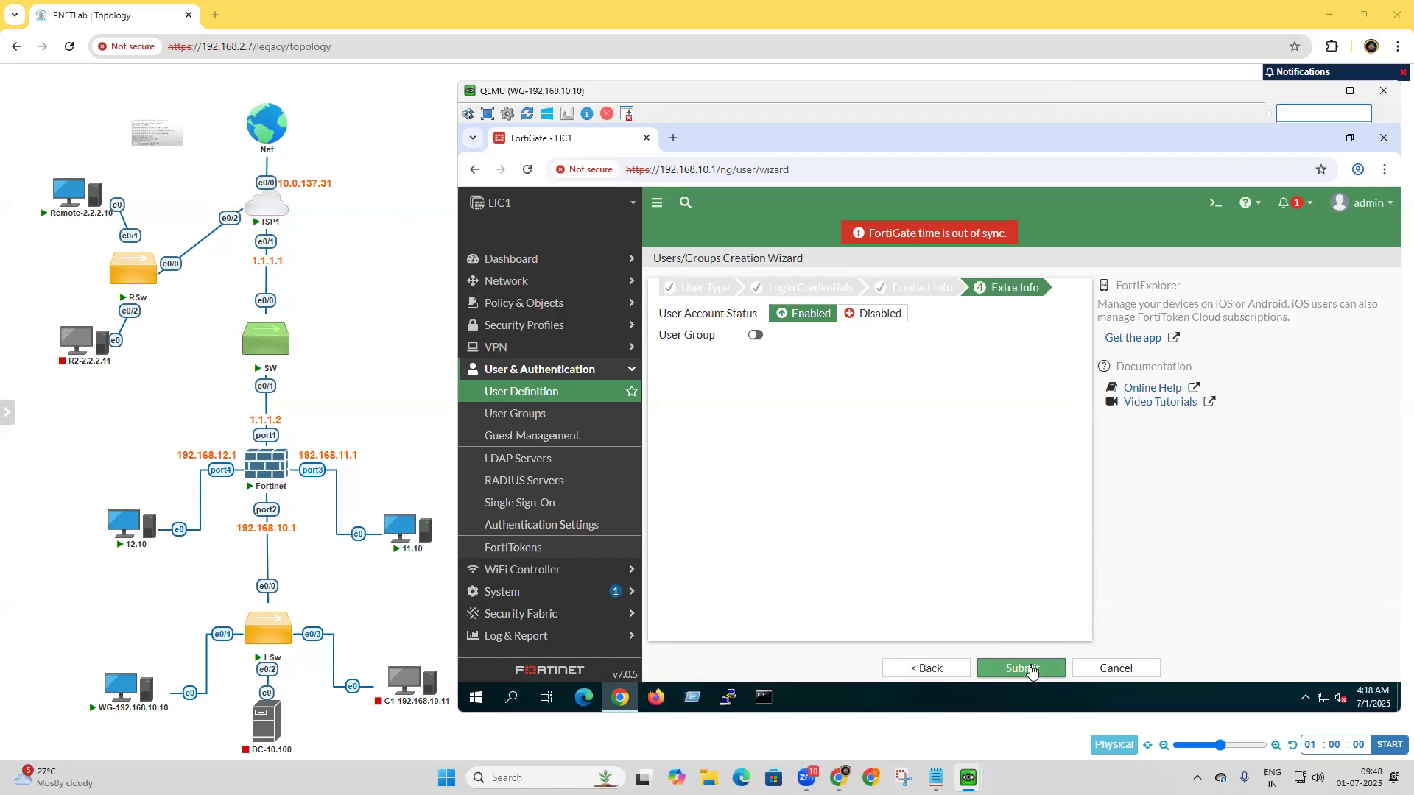
click(1032, 669)
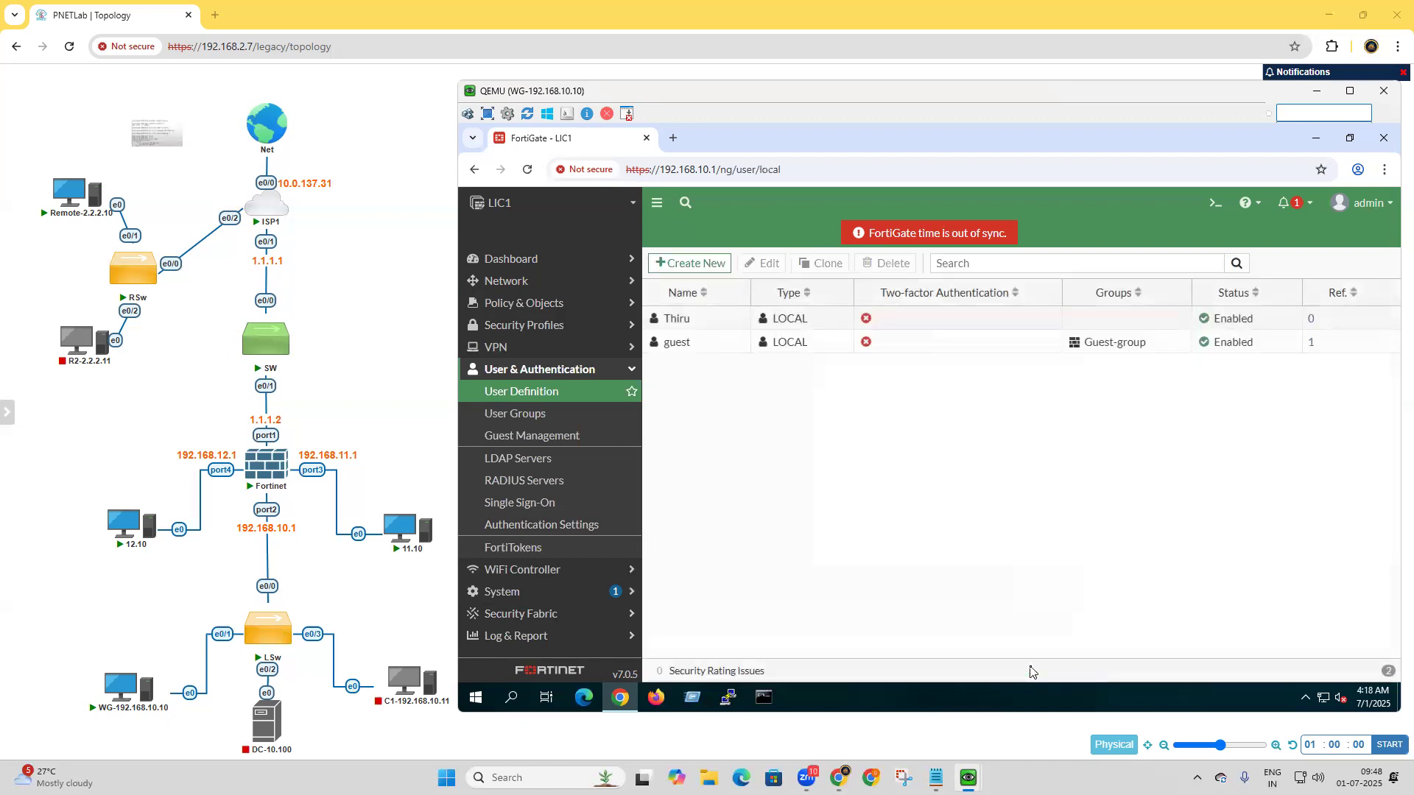
Create a local user with the username abc and a password, leaving two-factor authentication off.
click(701, 266)
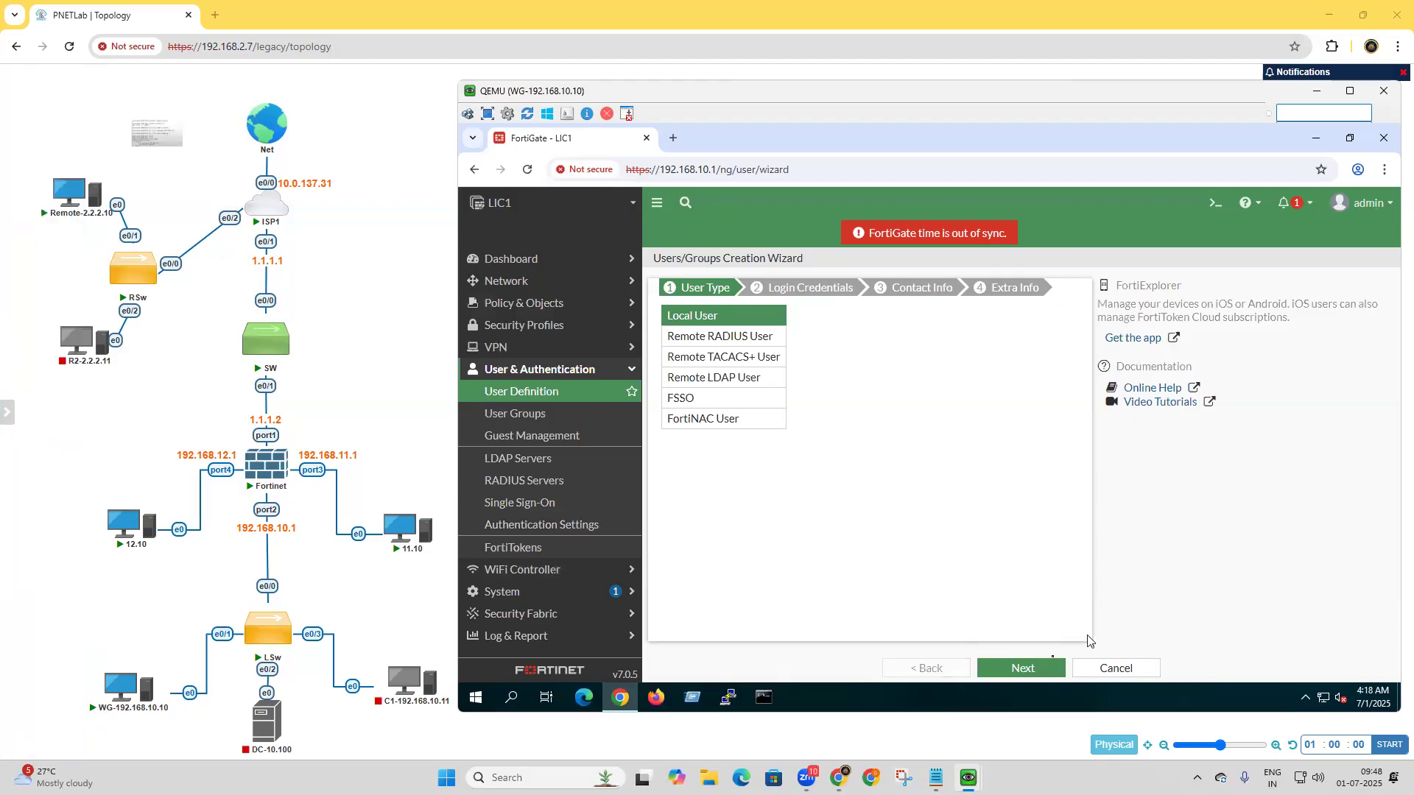
click(1035, 669)
click(802, 312)
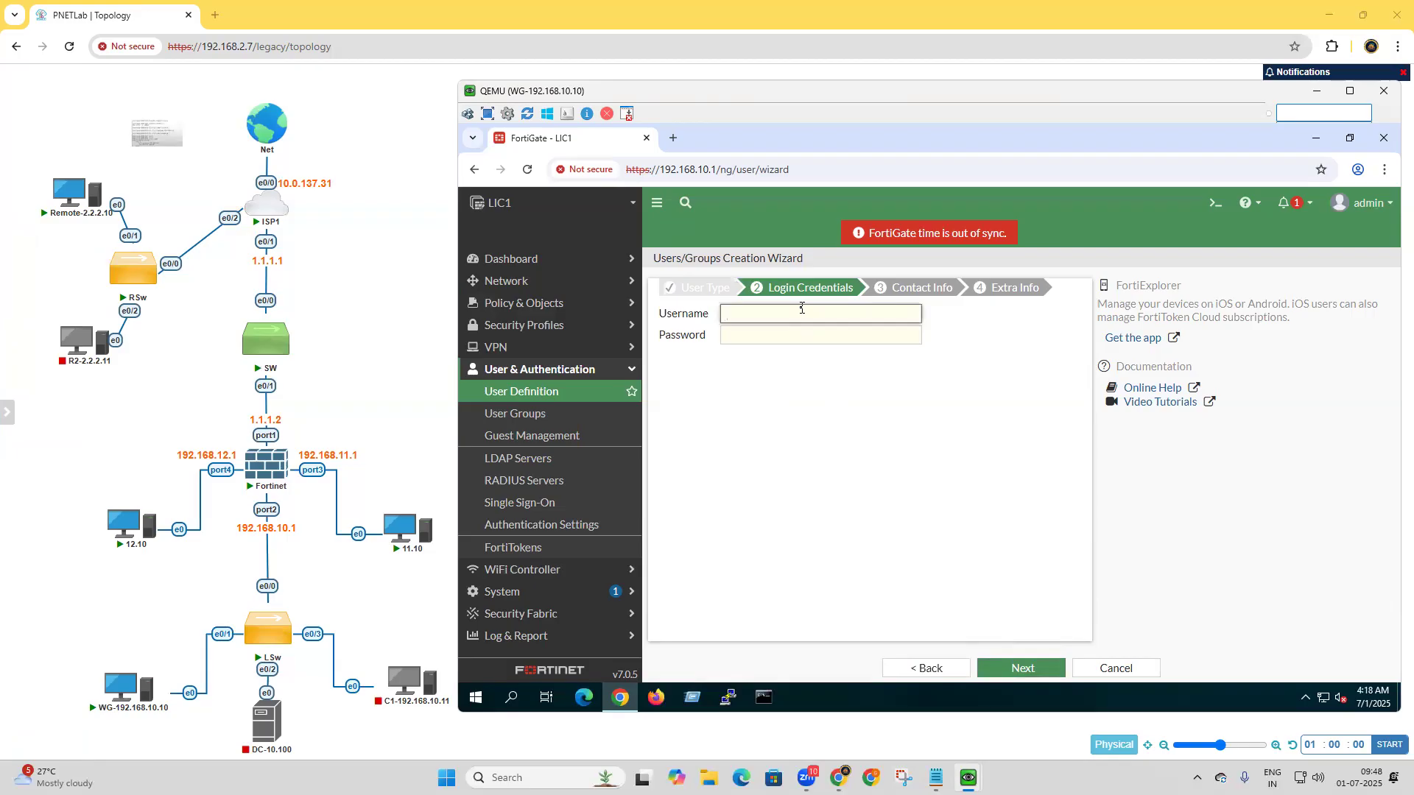
text(ac)
text(b)
text(c)
click(795, 333)
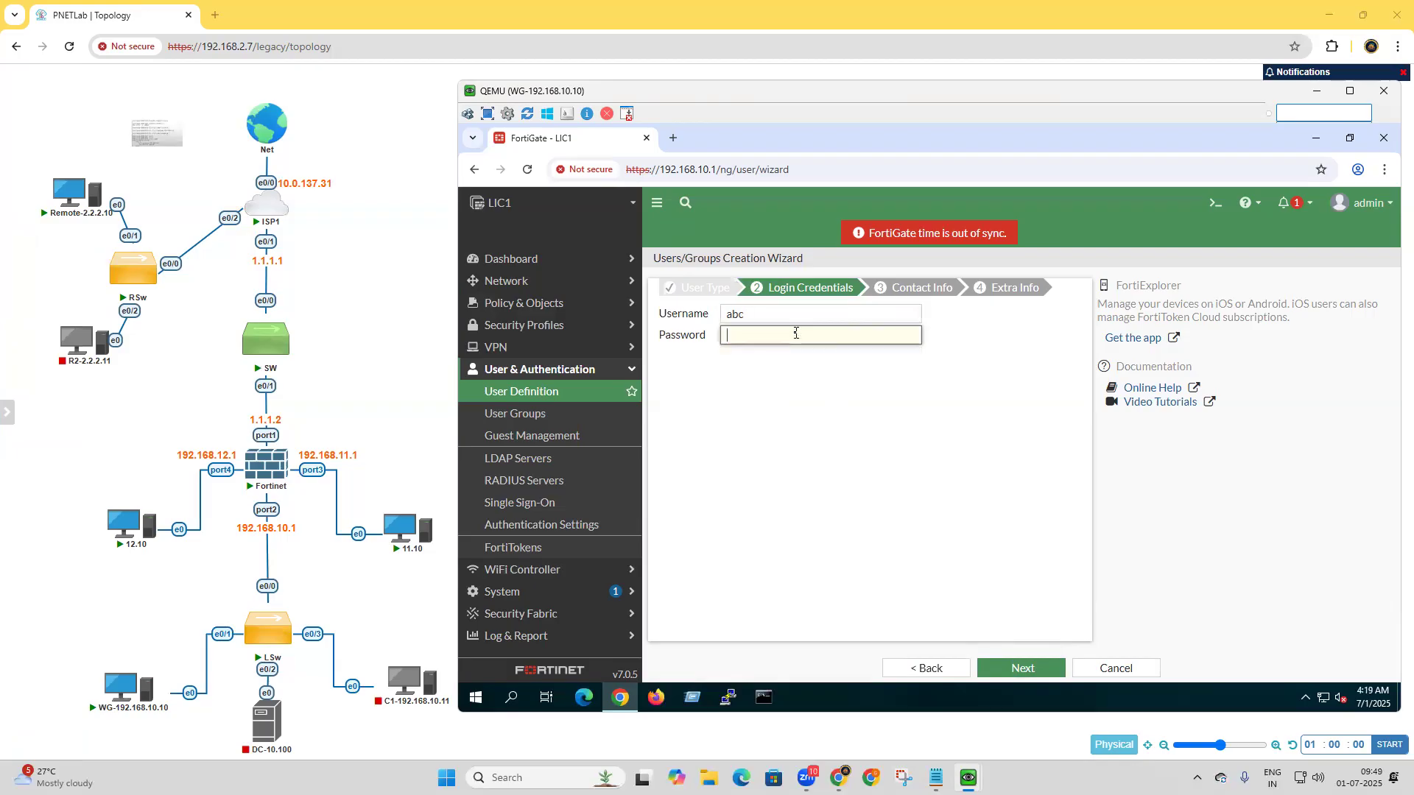
text(abc)
click(1035, 677)
click(1035, 677)
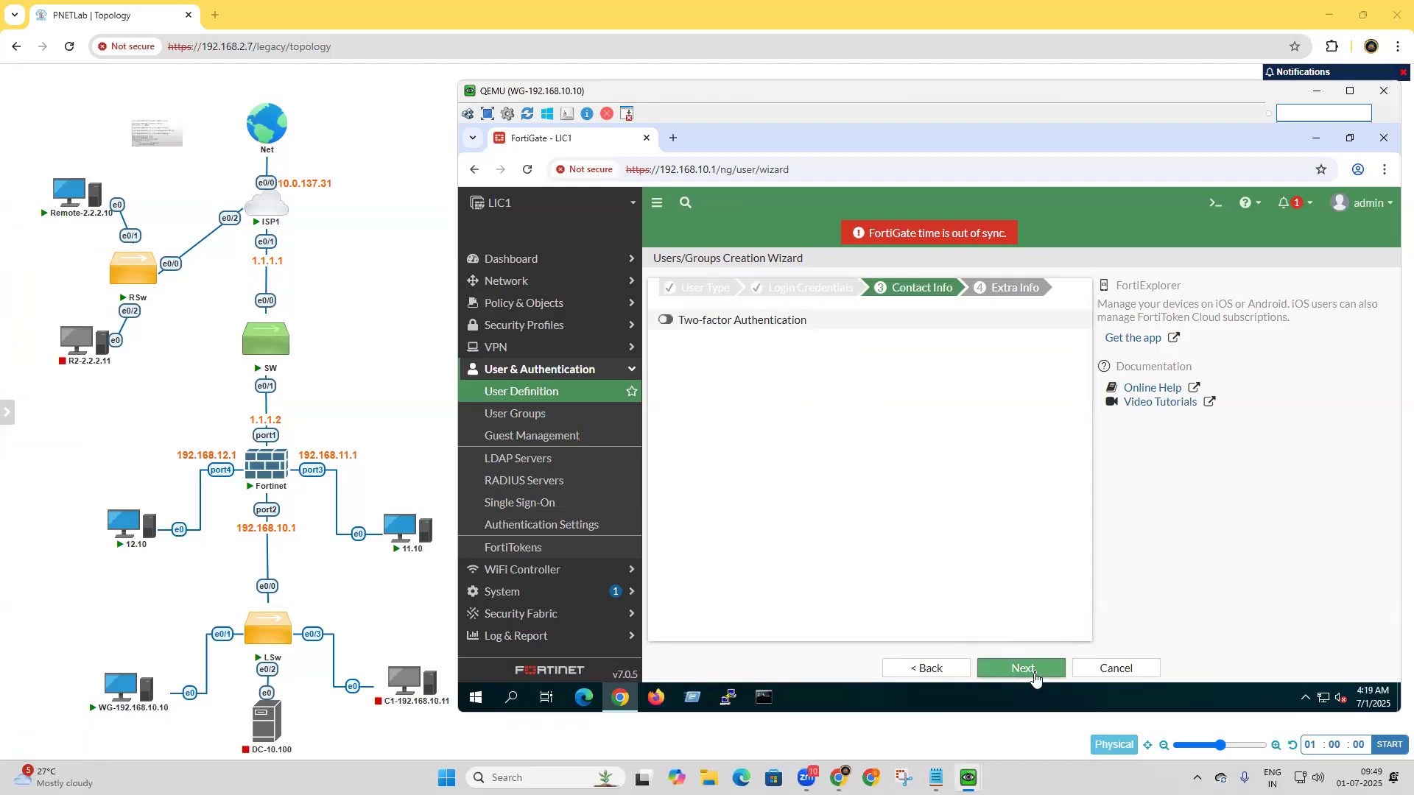
click(1022, 668)
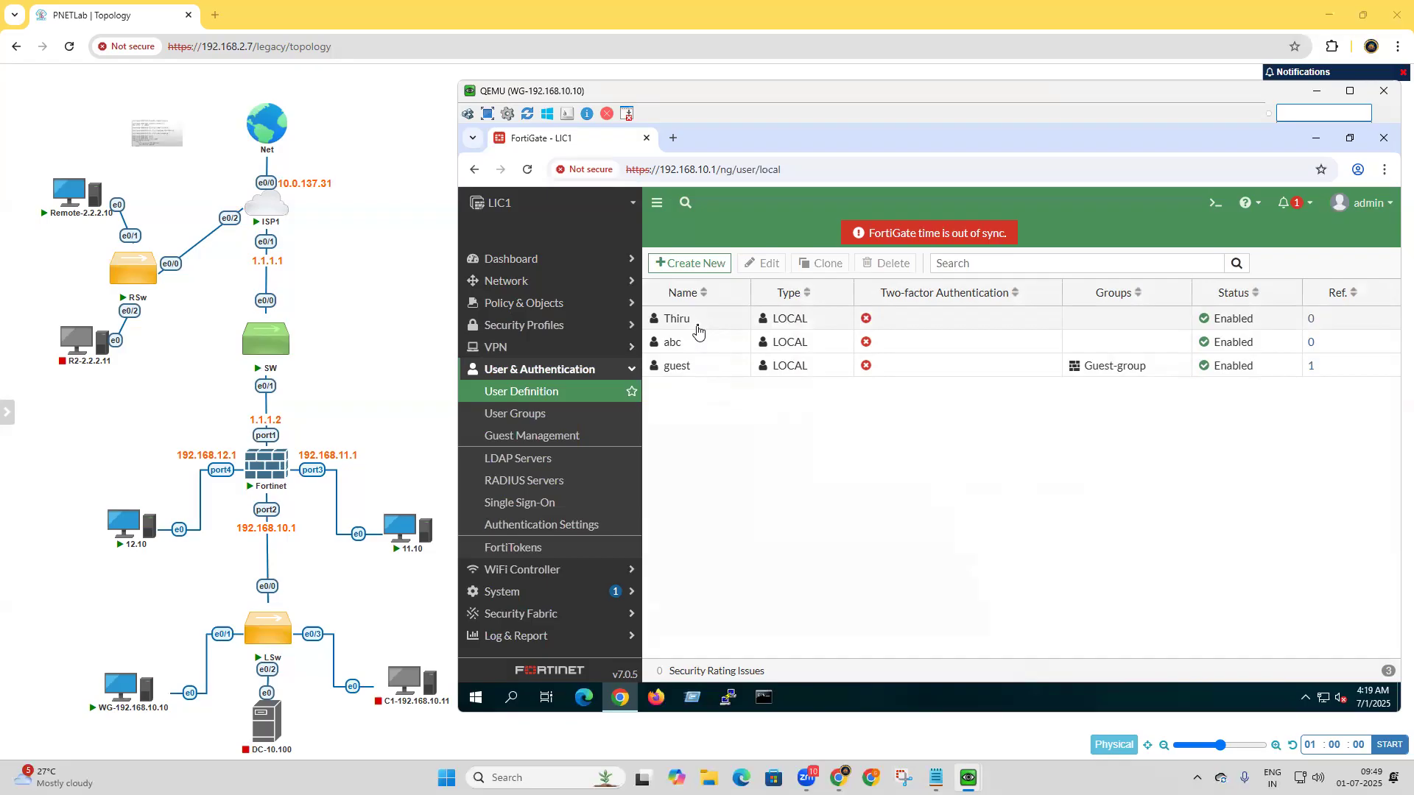
Create a Firewall-type user group named VPN-USER-GROUP with abc and the other newly created local user as members, excluding guest.
click(539, 416)
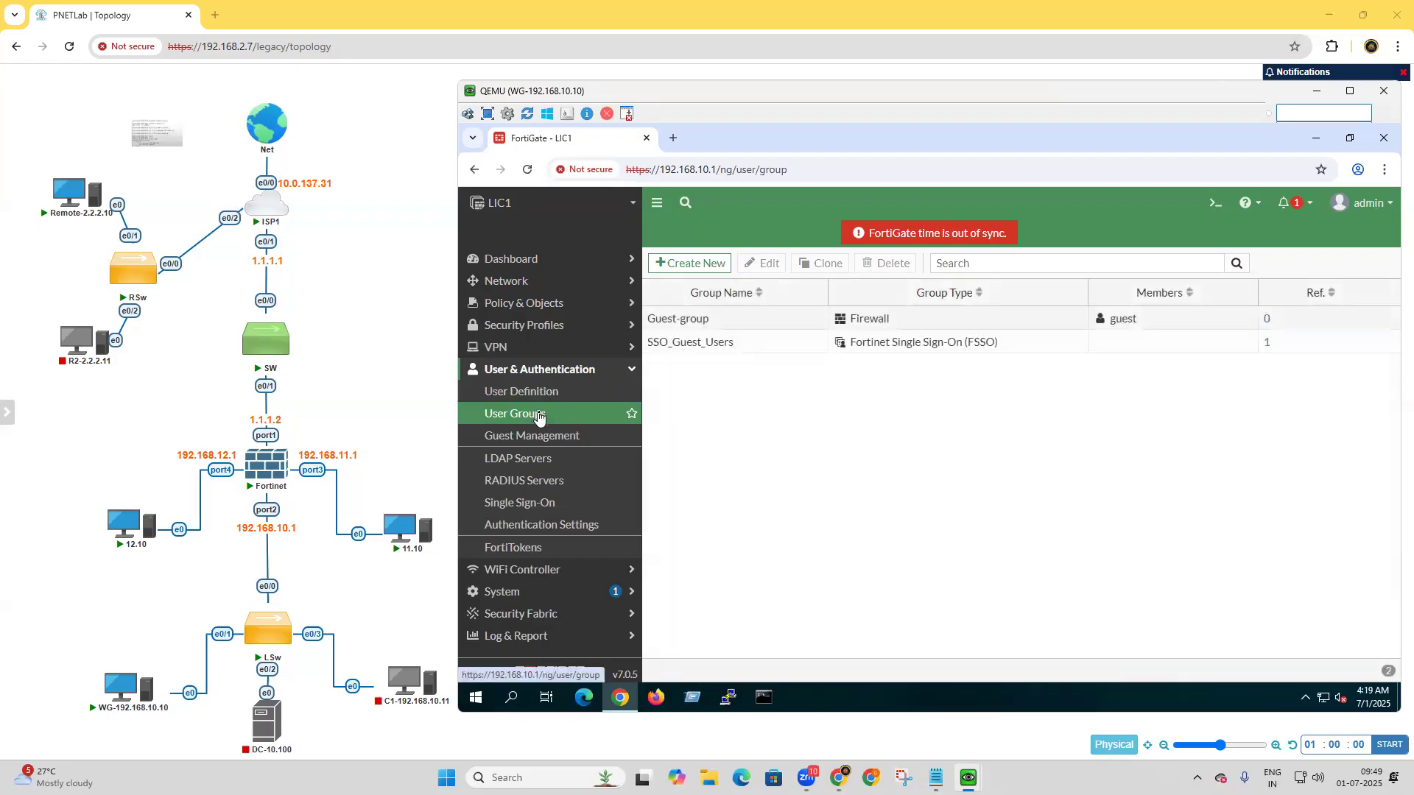
click(676, 266)
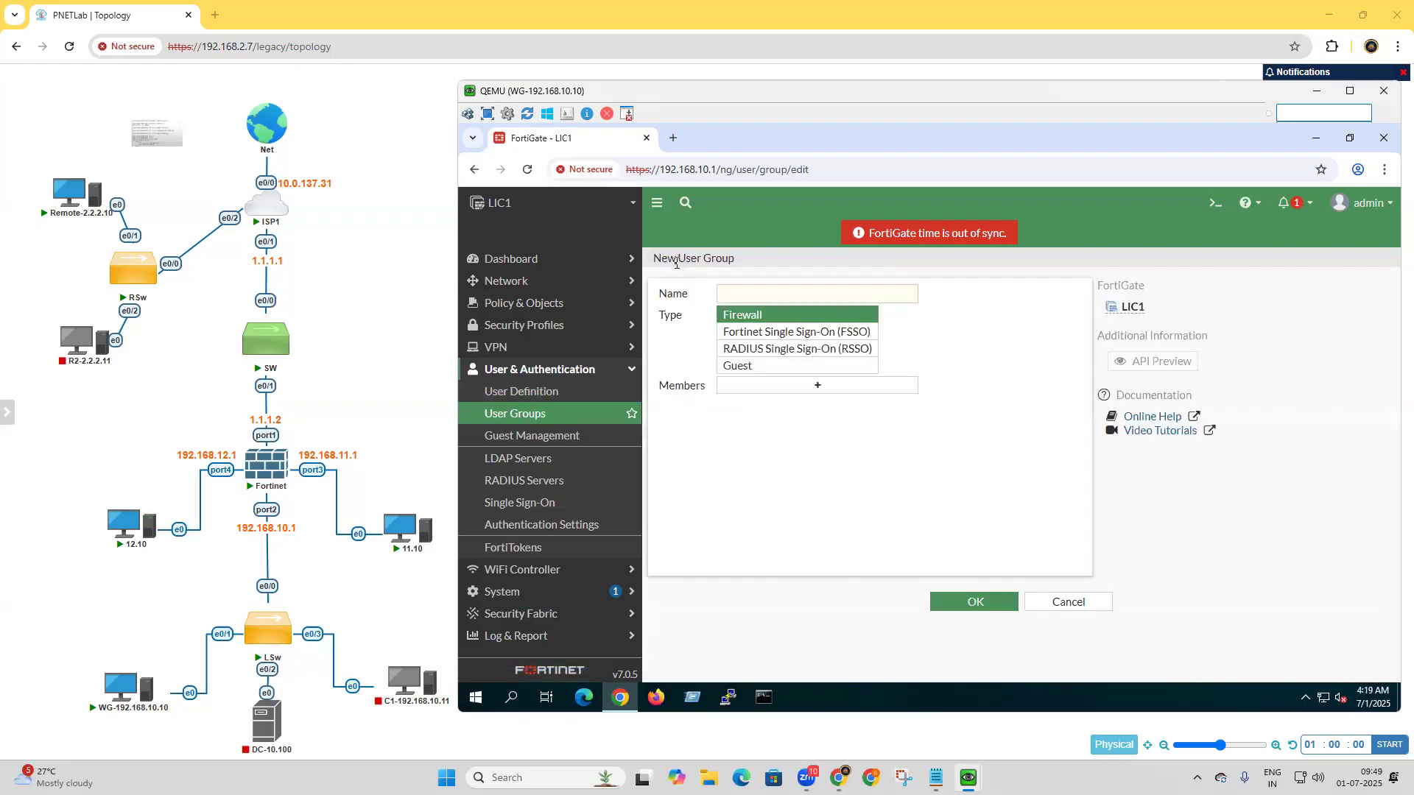
click(760, 296)
text(VPN-USER-GROUP)
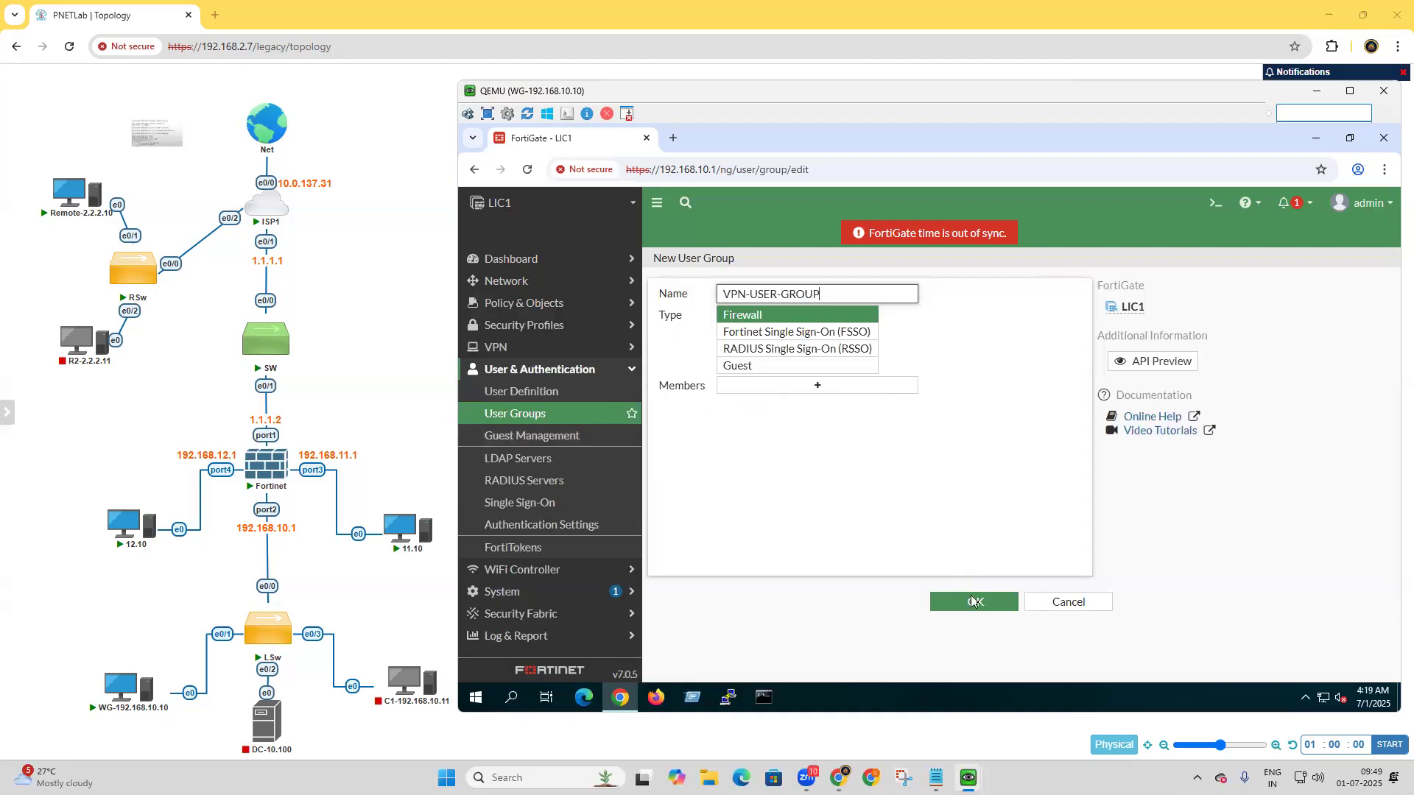
click(839, 389)
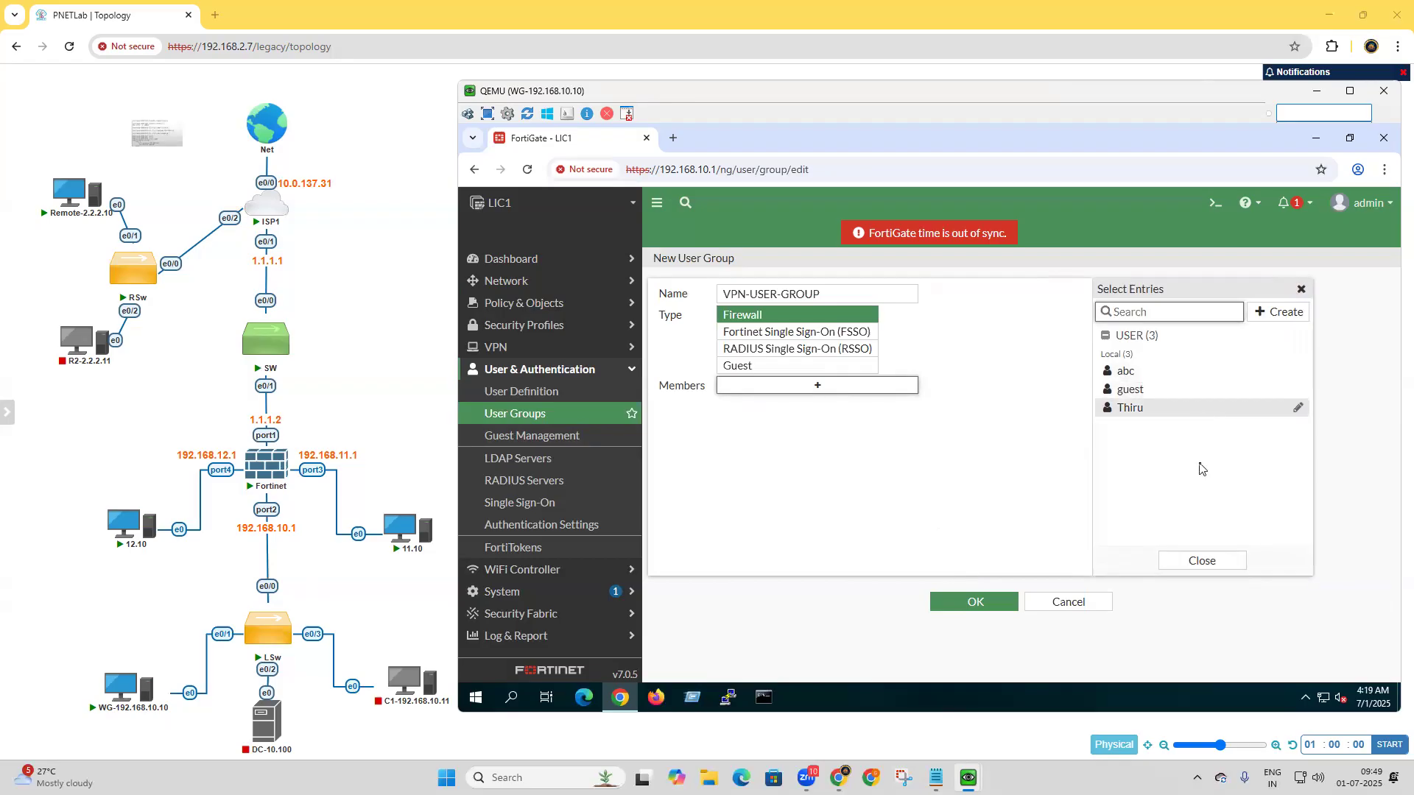
click(1137, 377)
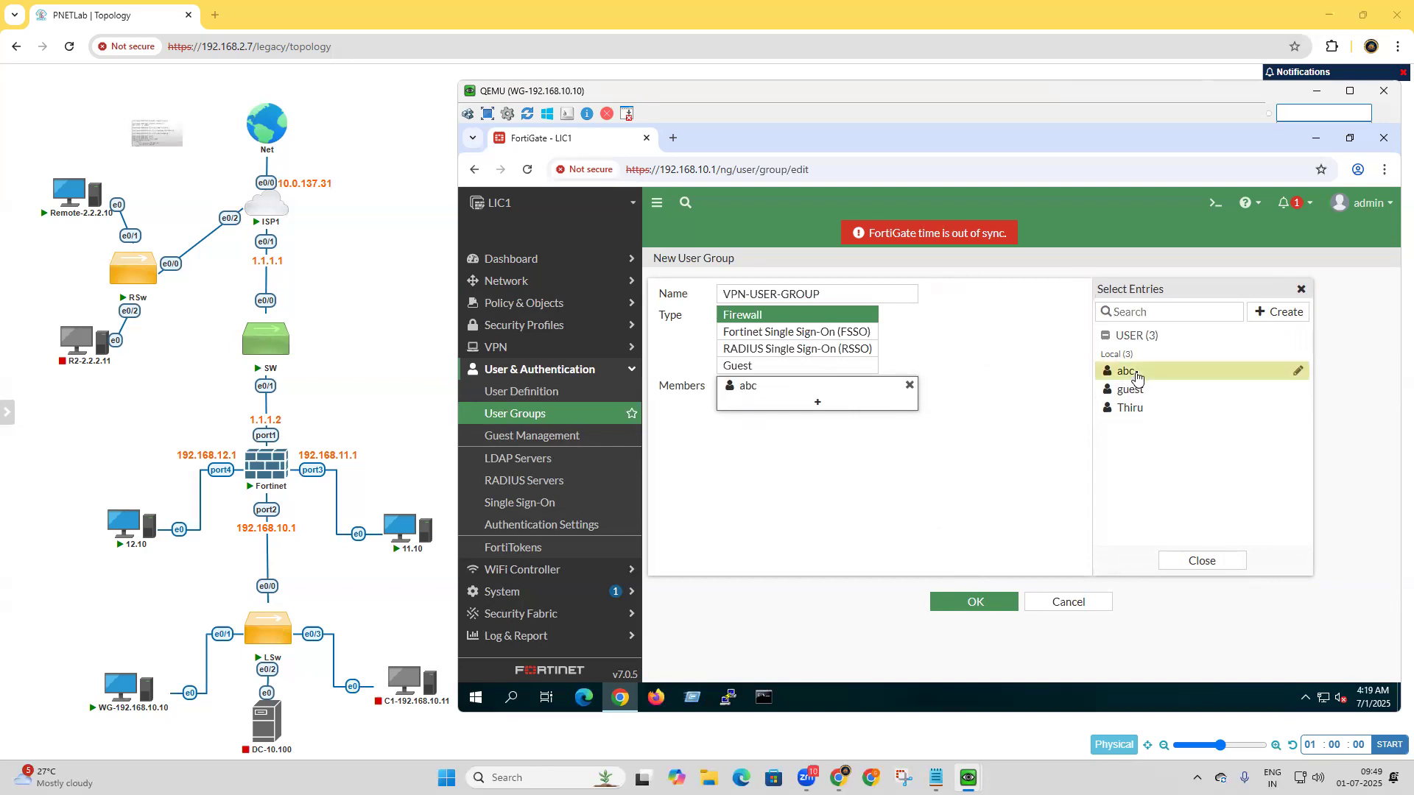
click(1142, 416)
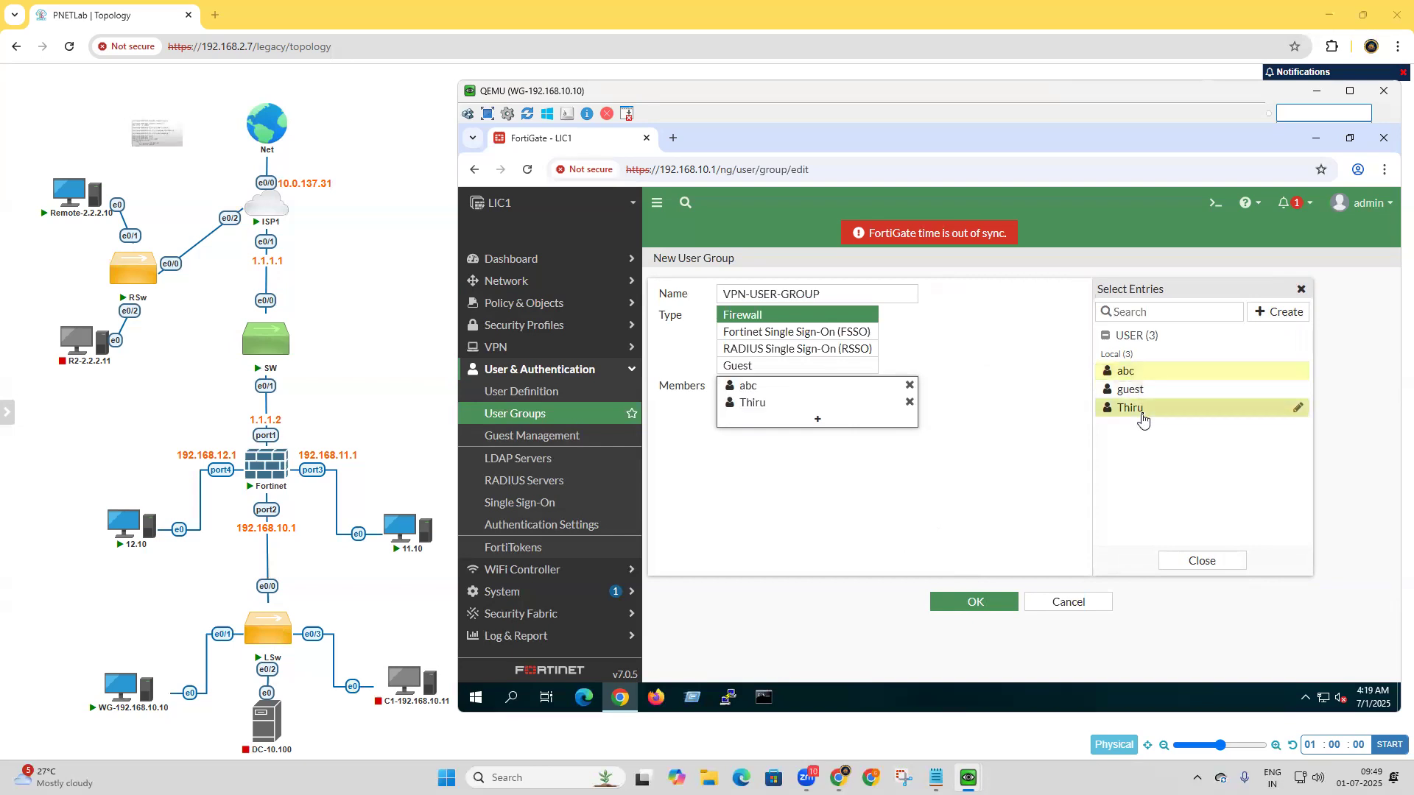
click(987, 602)
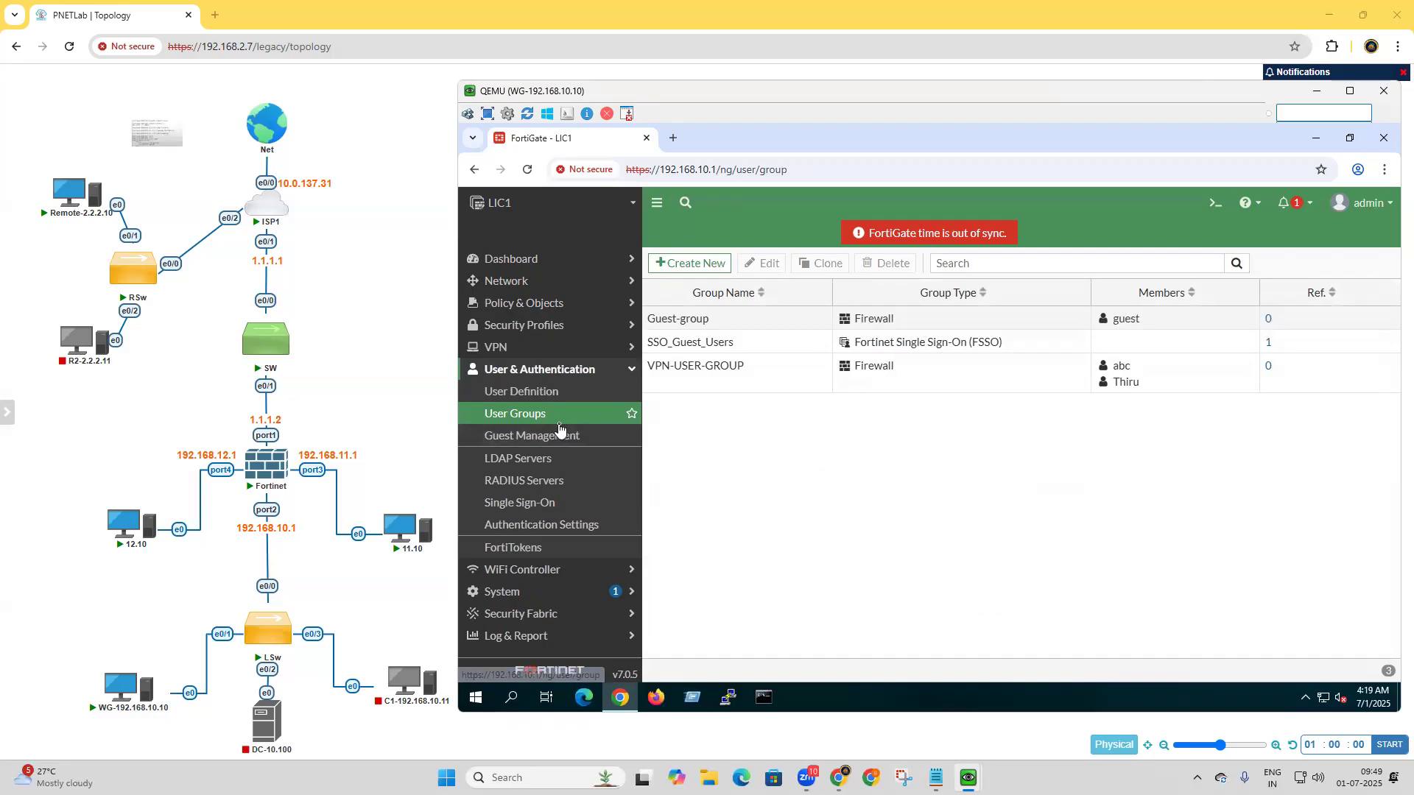
Review the tunnel and web modes of the SSL-VPN portals and open the full-access portal's settings.
click(535, 356)
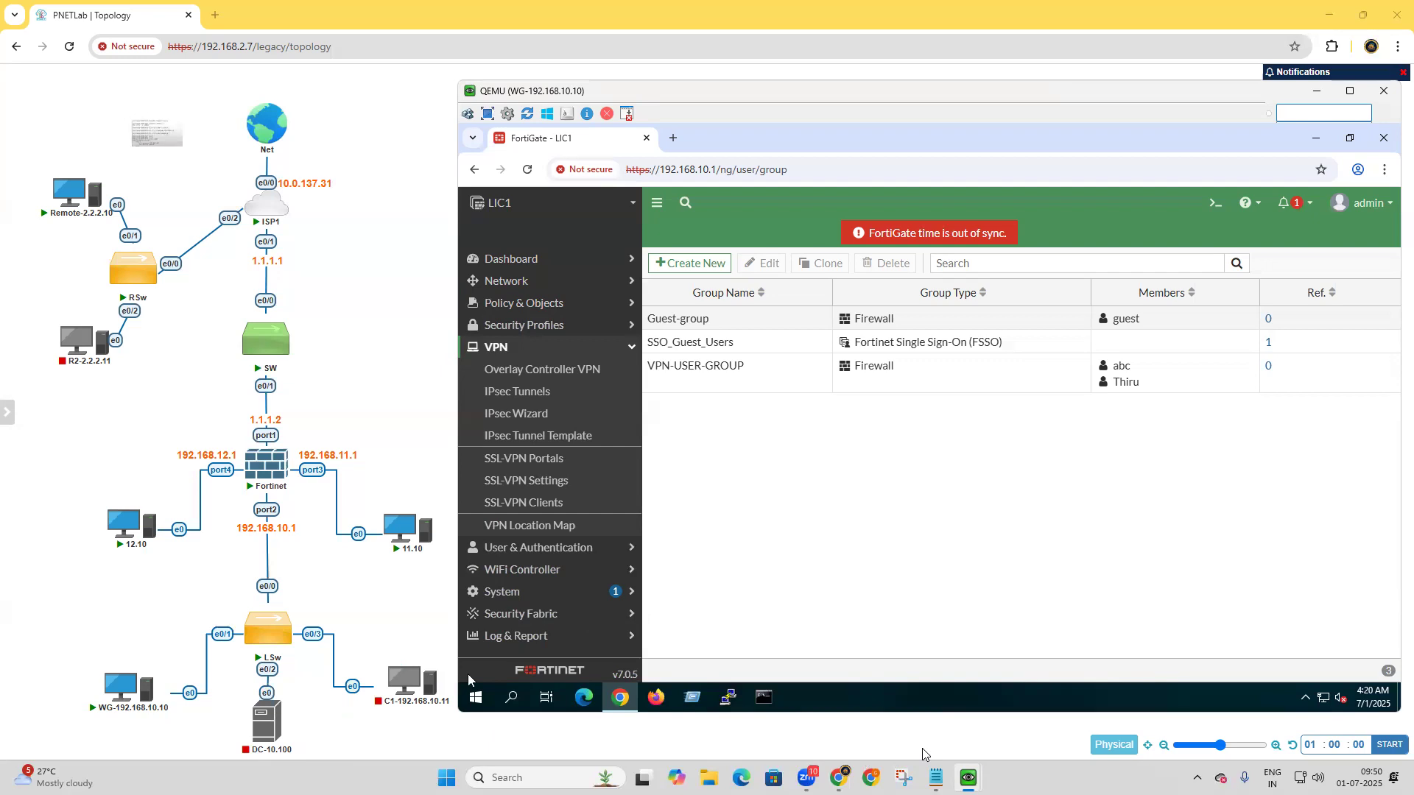
click(564, 468)
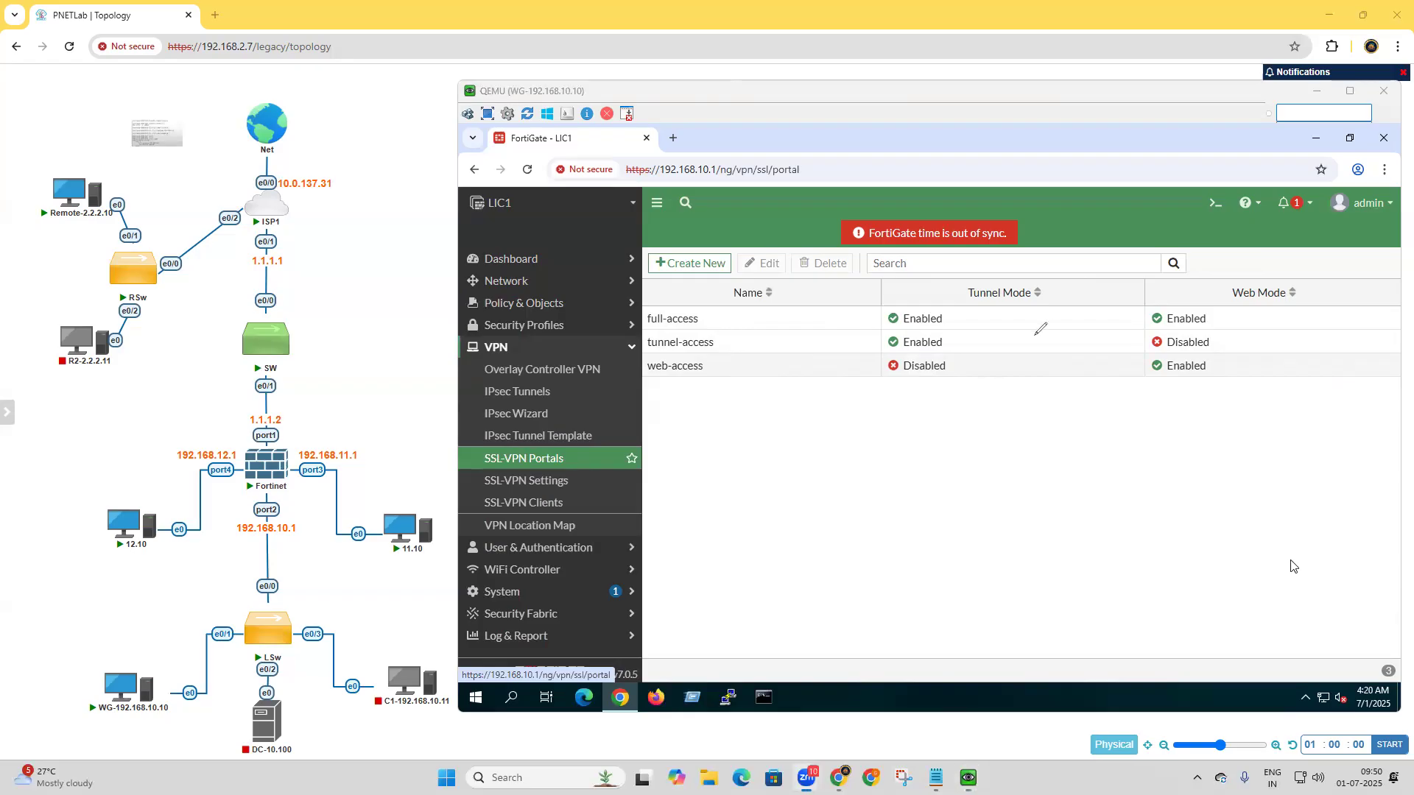
mouse_move(840, 442)
mouse_down()
mouse_move(833, 418)
mouse_move(884, 423)
mouse_move(824, 475)
mouse_up()
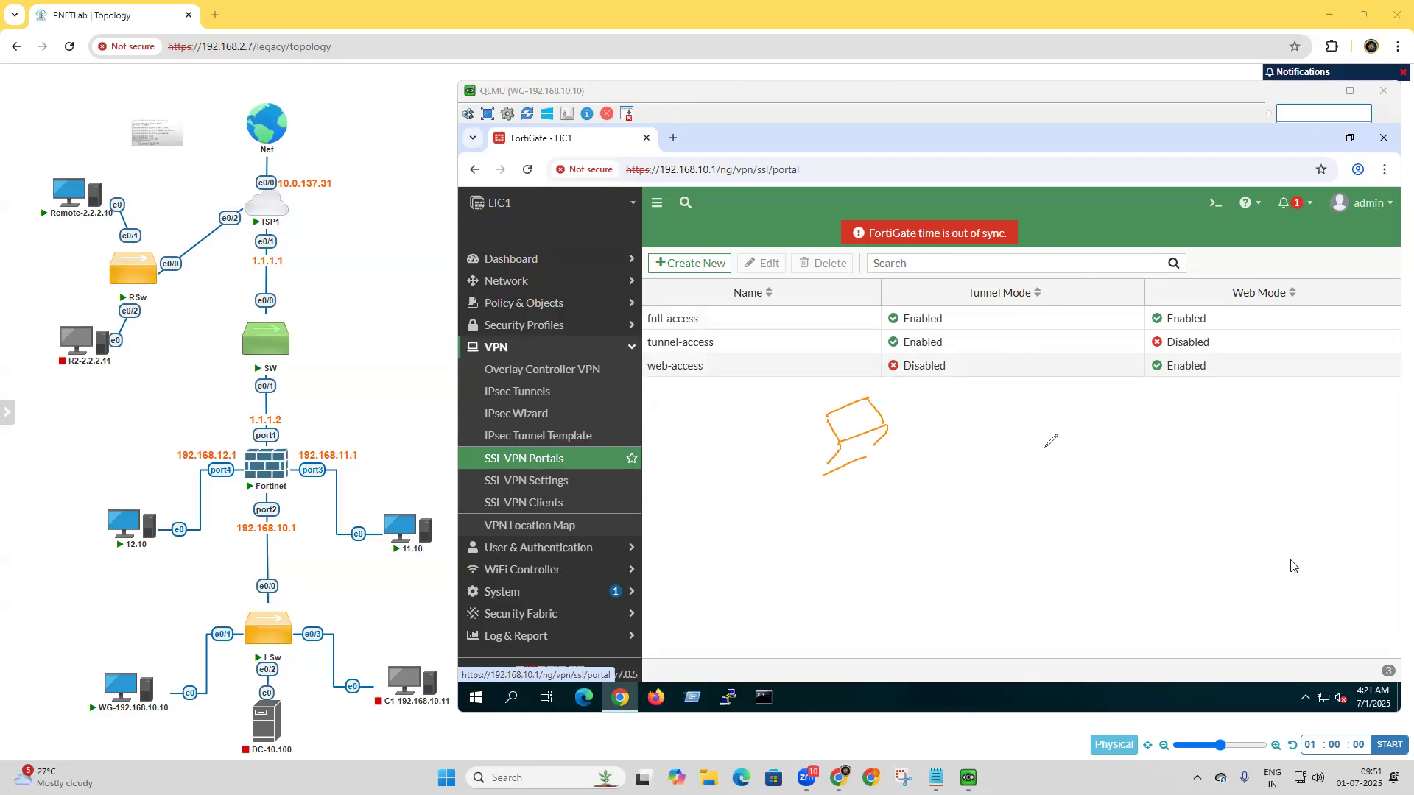
mouse_move(931, 433)
mouse_down()
mouse_move(896, 442)
mouse_move(984, 413)
mouse_up()
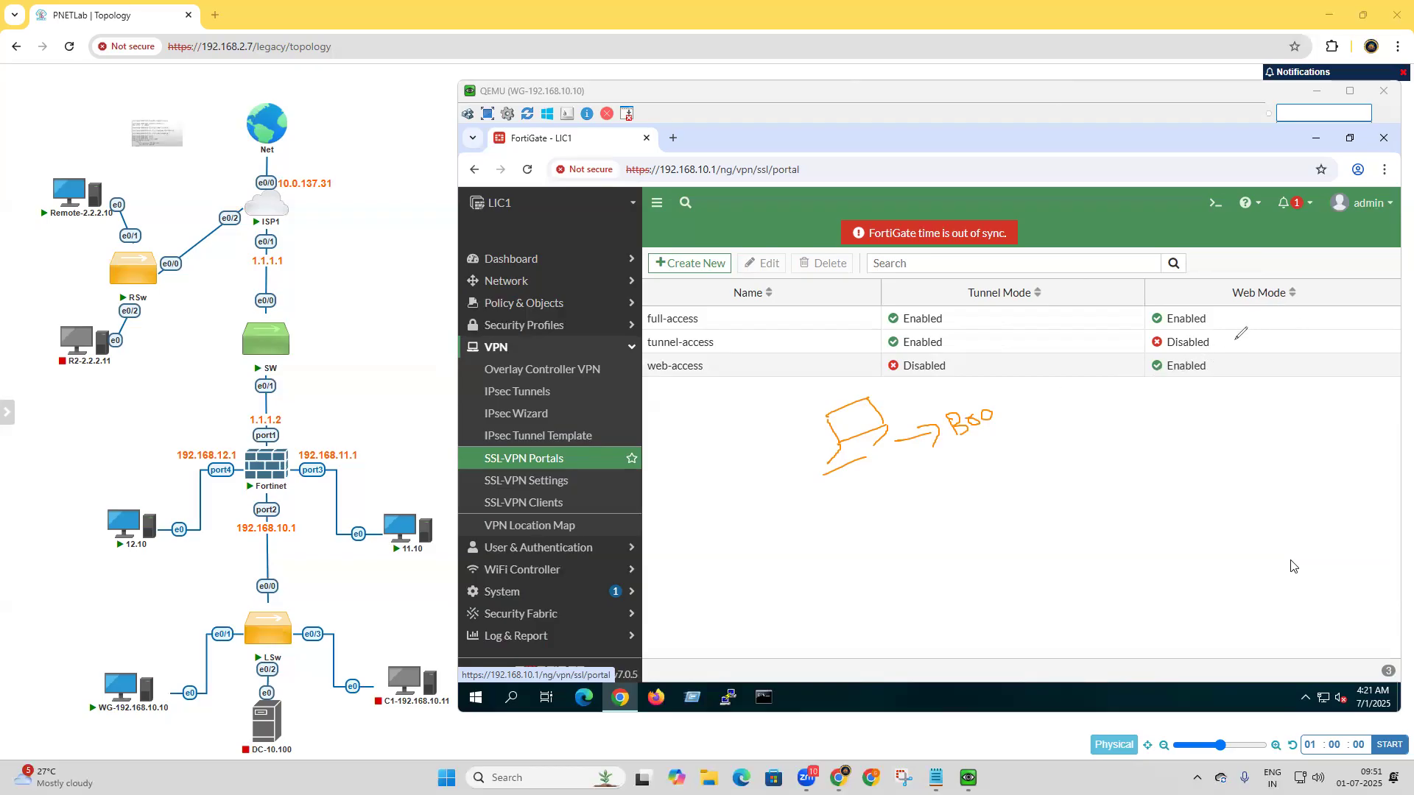
drag(1213, 368, 1259, 352)
drag(780, 430, 829, 434)
drag(958, 343, 1003, 329)
drag(1220, 318, 1255, 297)
double_click(671, 326)
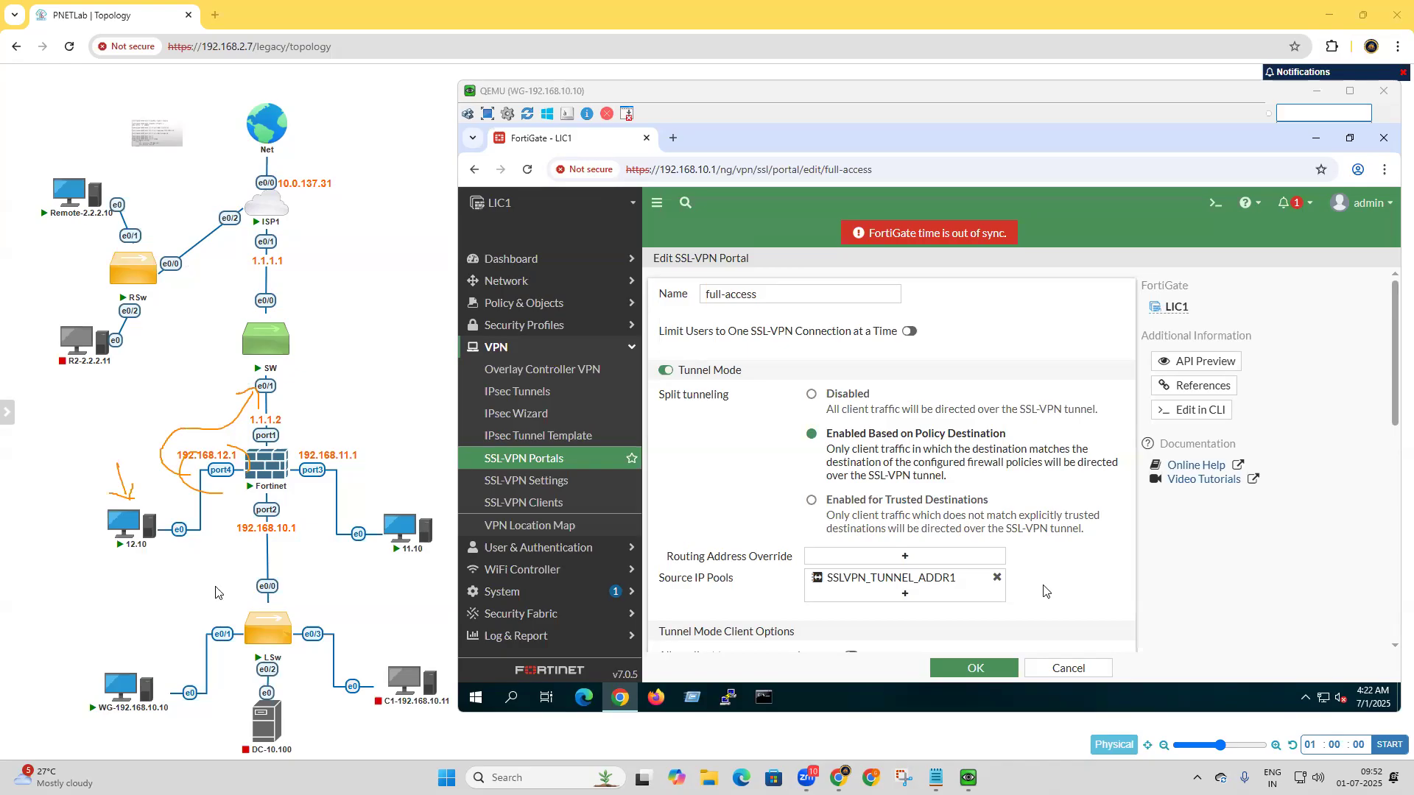
Examine the Inside to Outside firewall policy's NAT, security profile and logging options, and close it without changes.
click(516, 303)
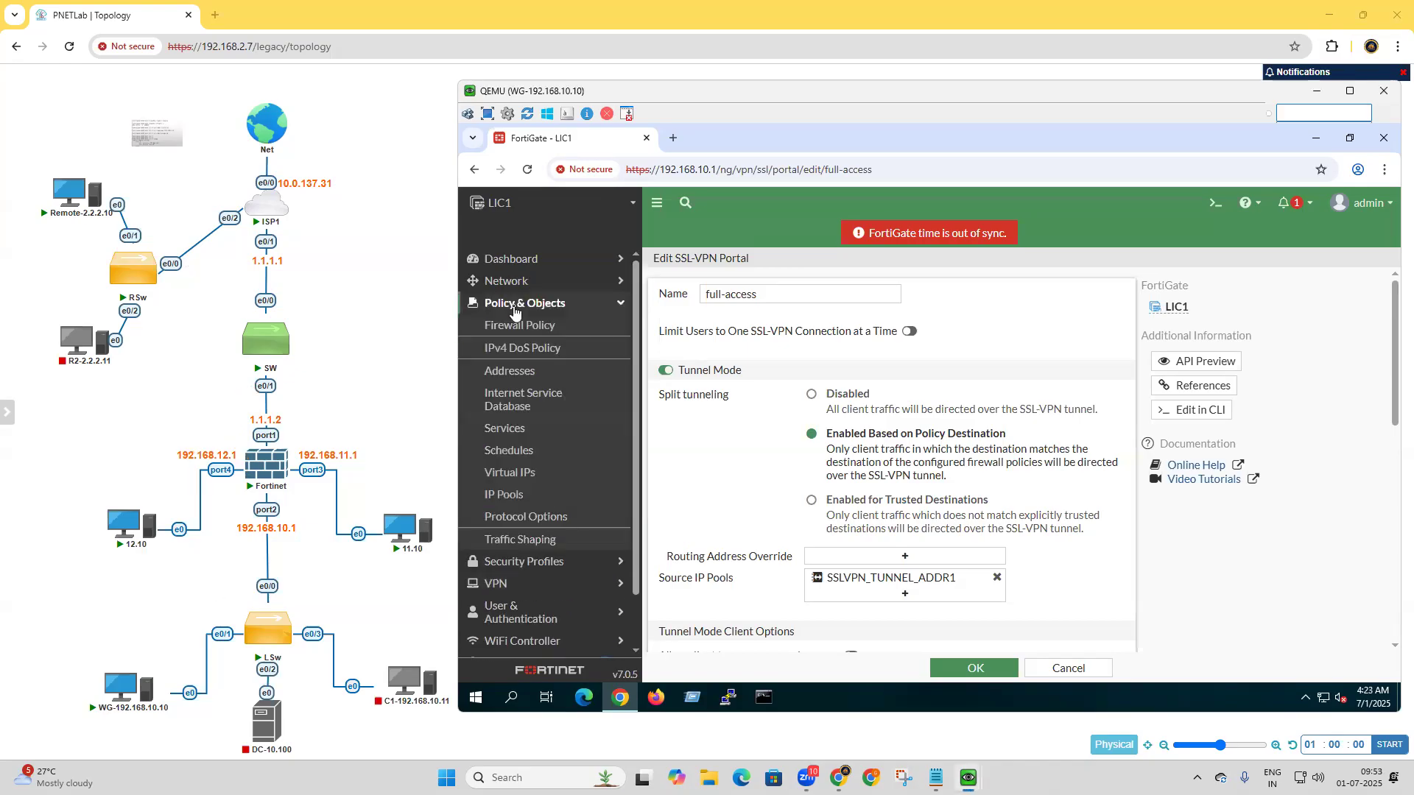
click(523, 326)
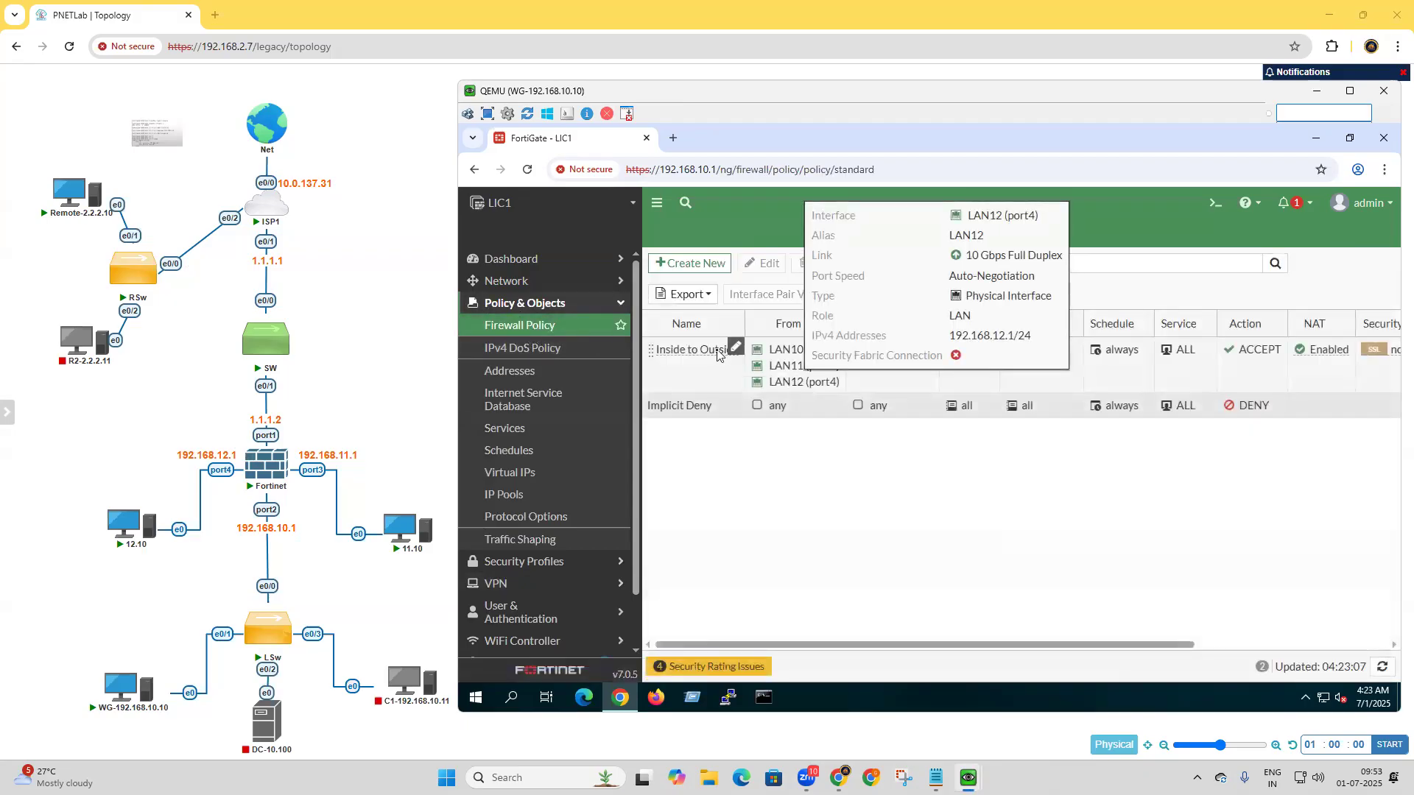
double_click(703, 352)
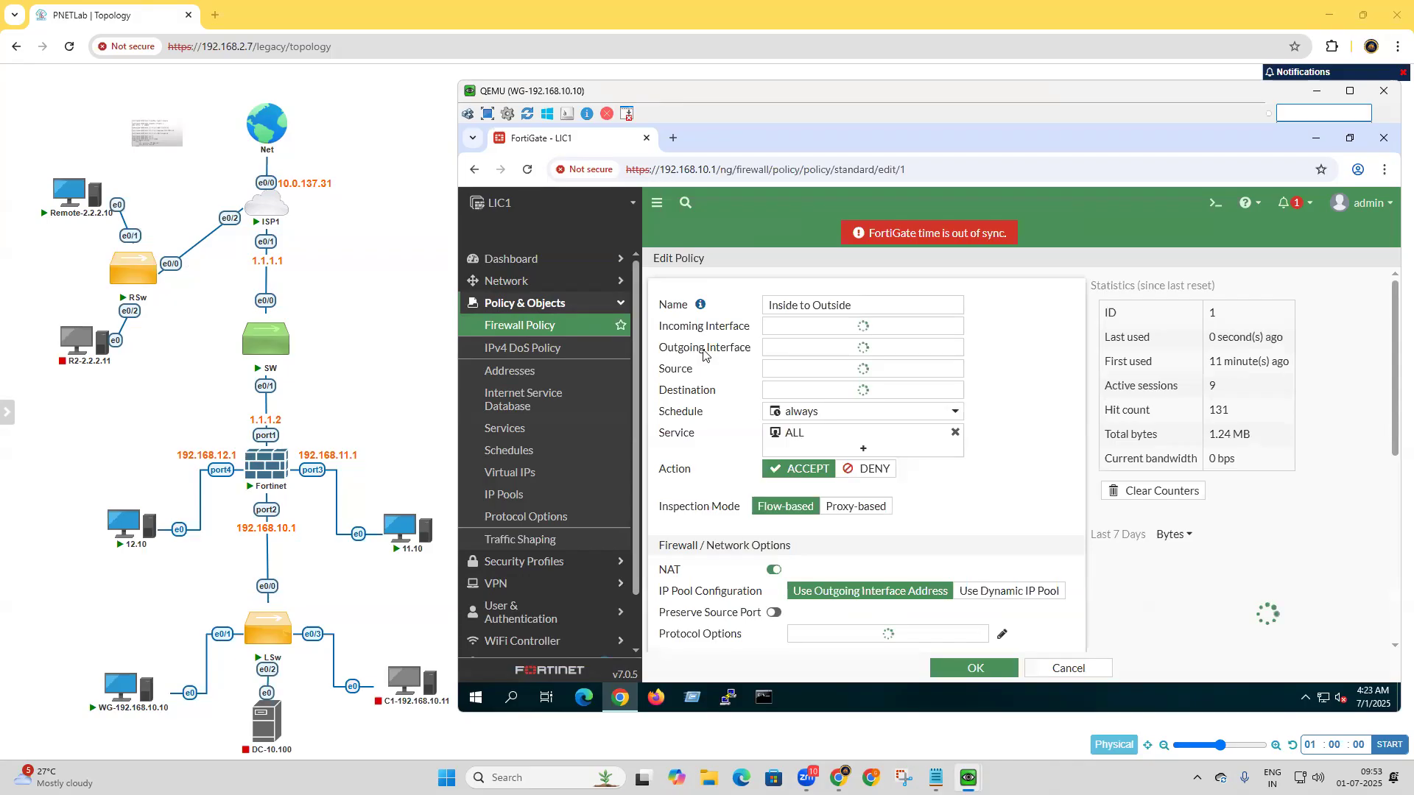
scroll(745, 392, down, 5)
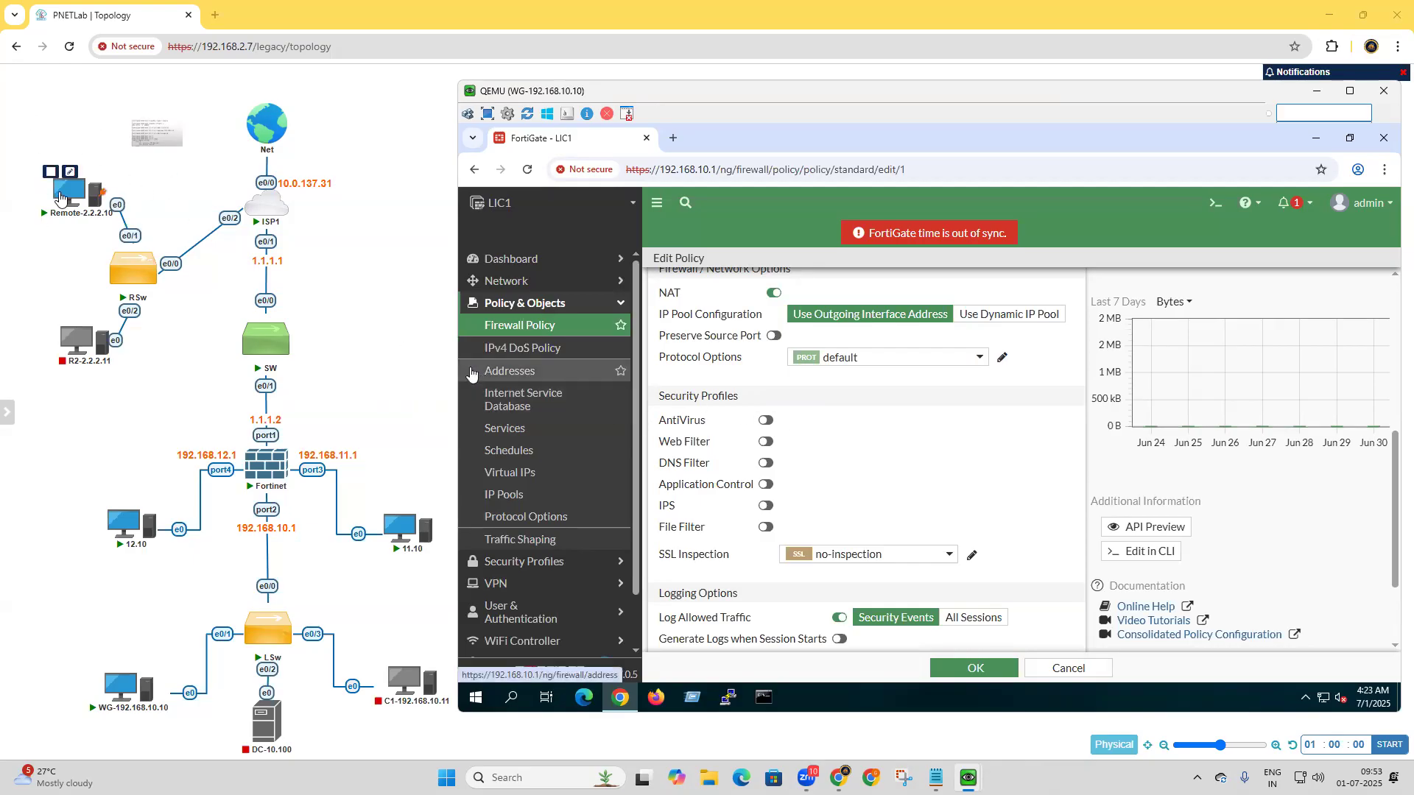
mouse_move(53, 215)
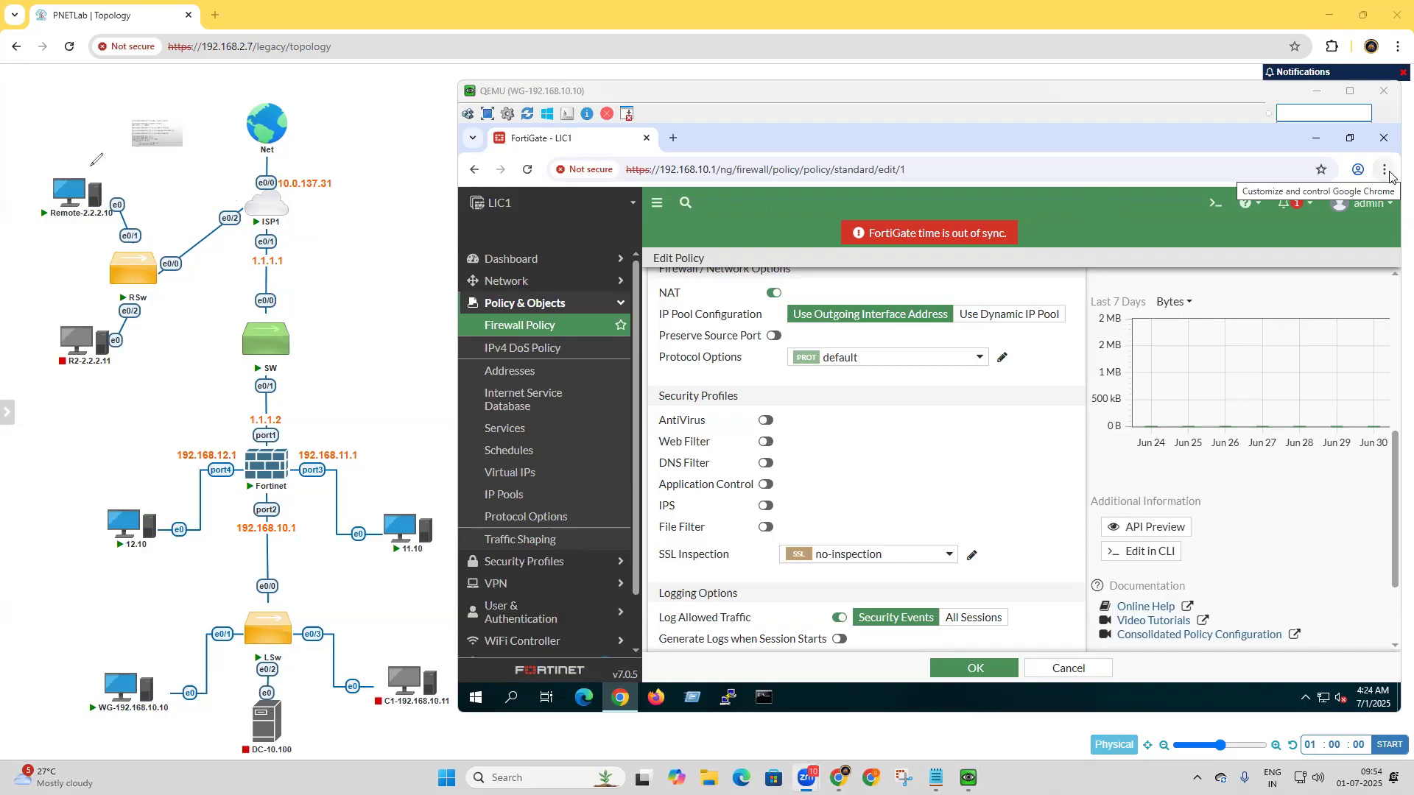
mouse_move(80, 181)
mouse_down()
mouse_move(89, 119)
mouse_move(89, 134)
mouse_move(113, 141)
mouse_up()
click(114, 110)
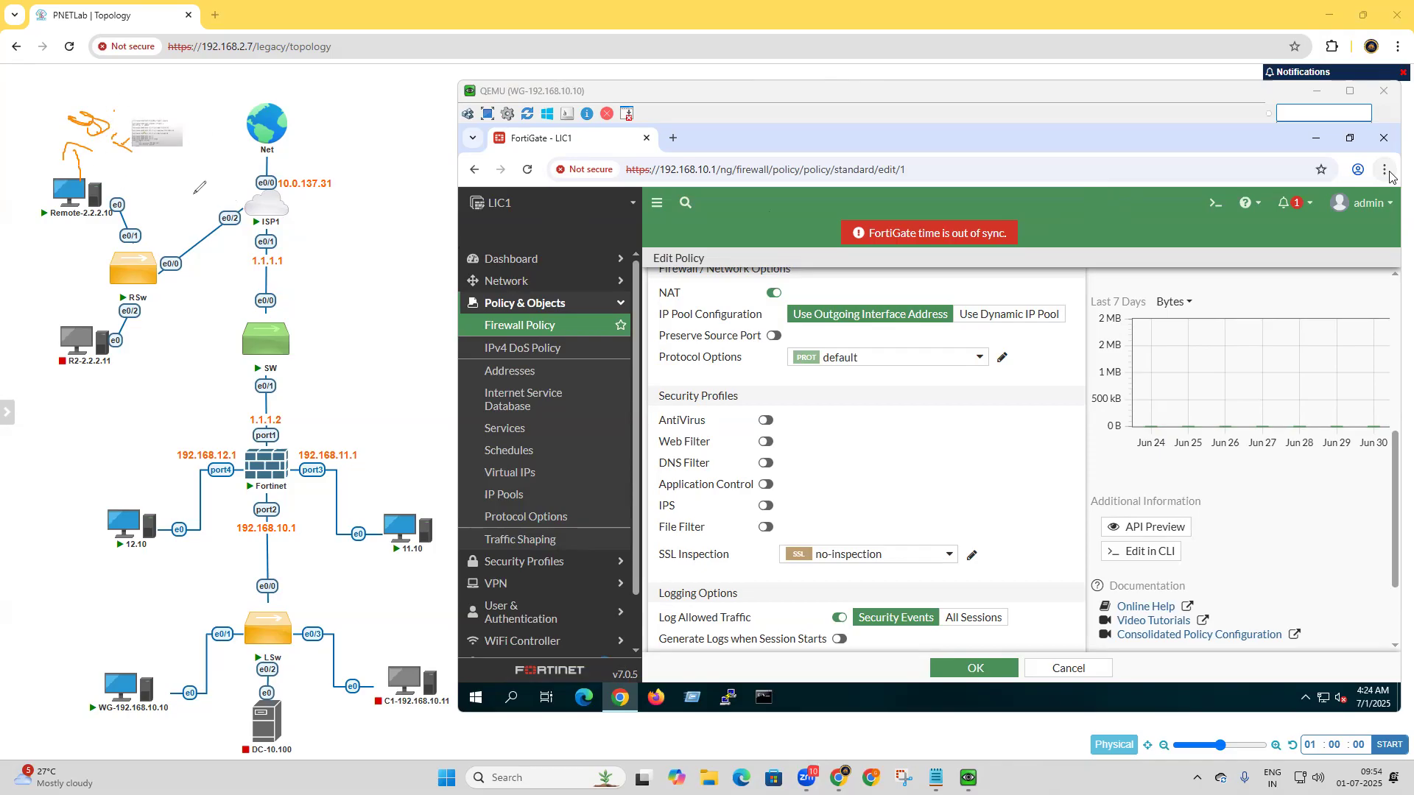
drag(228, 205, 207, 202)
drag(121, 164, 120, 184)
drag(111, 176, 132, 173)
mouse_move(284, 404)
mouse_down()
mouse_move(262, 402)
mouse_move(243, 451)
mouse_move(302, 420)
mouse_up()
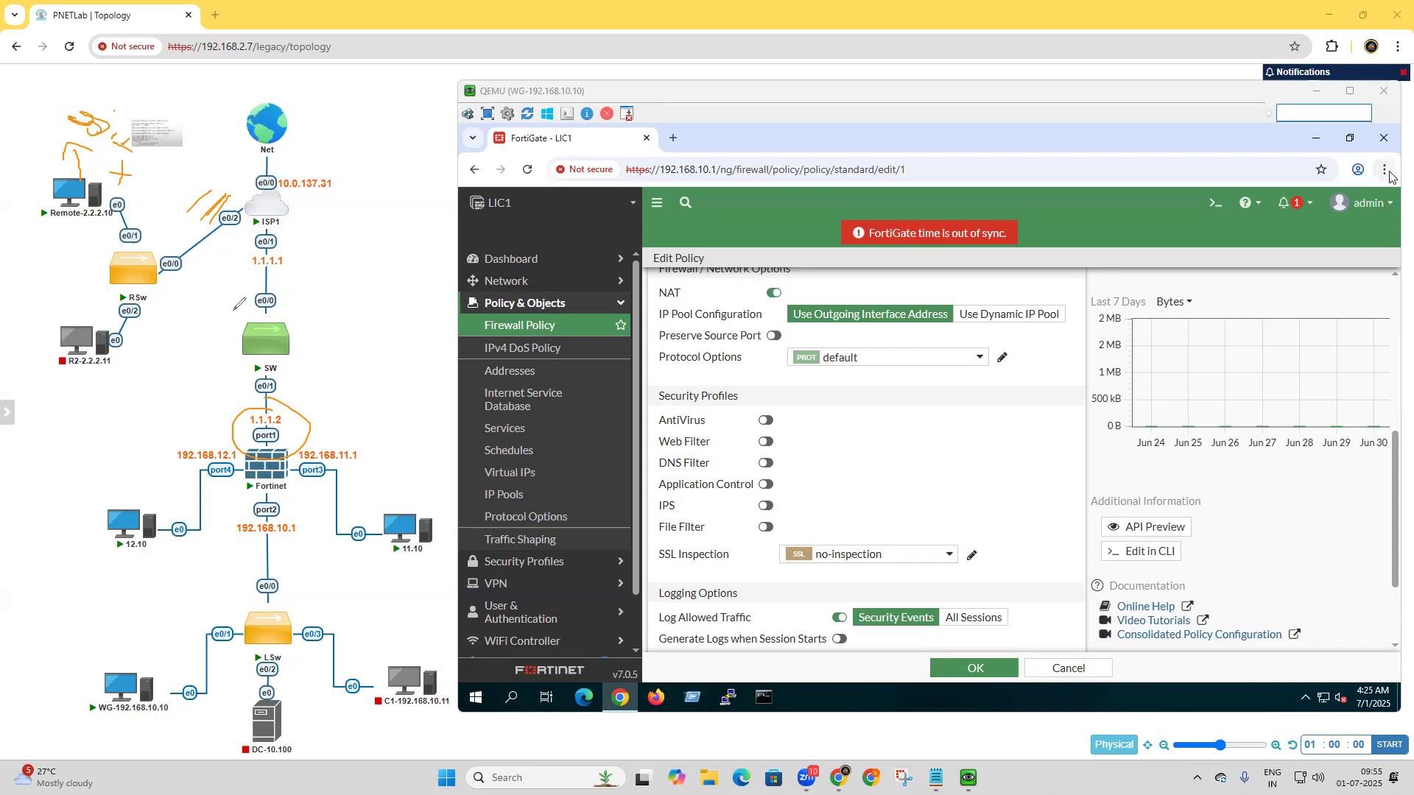
drag(308, 430, 332, 412)
key(Escape)
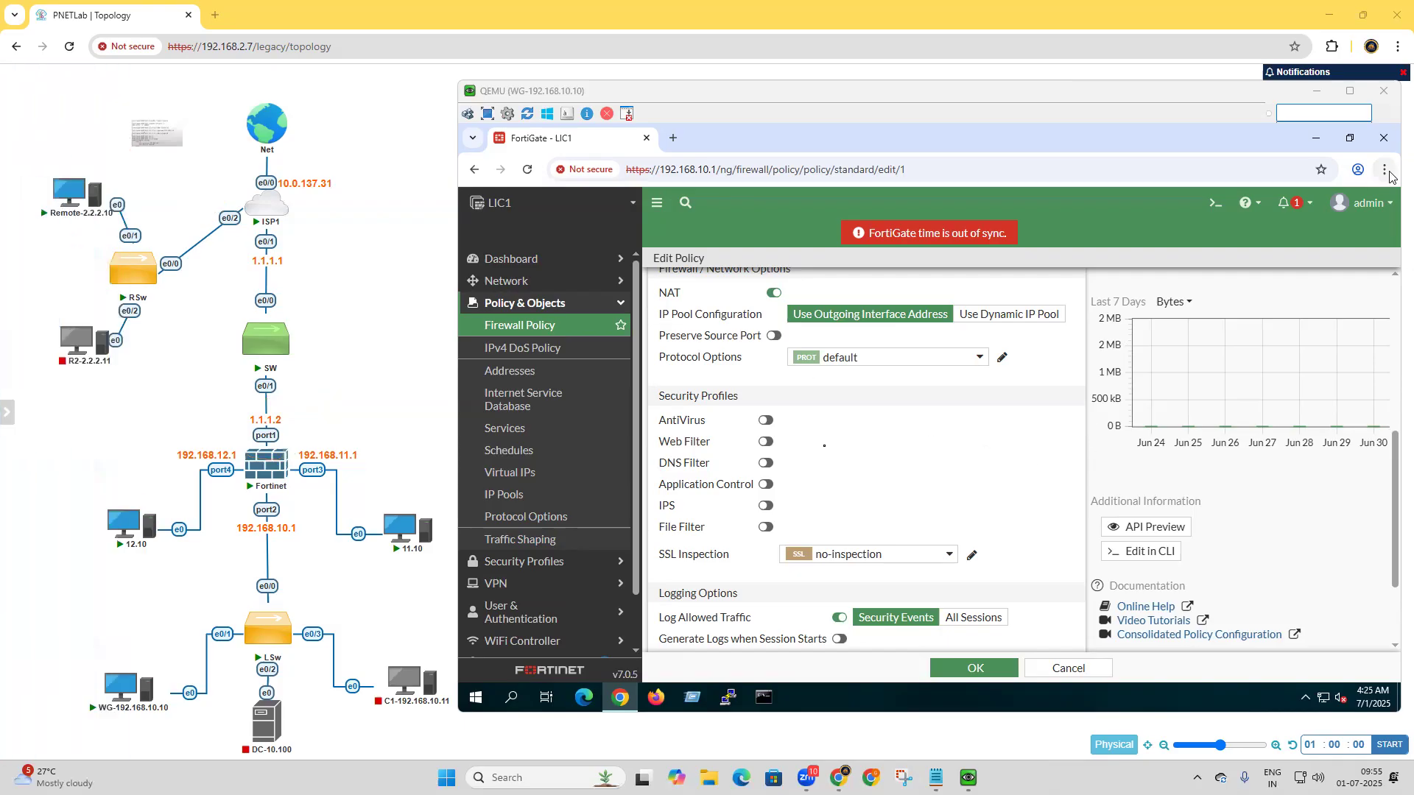
click(1069, 668)
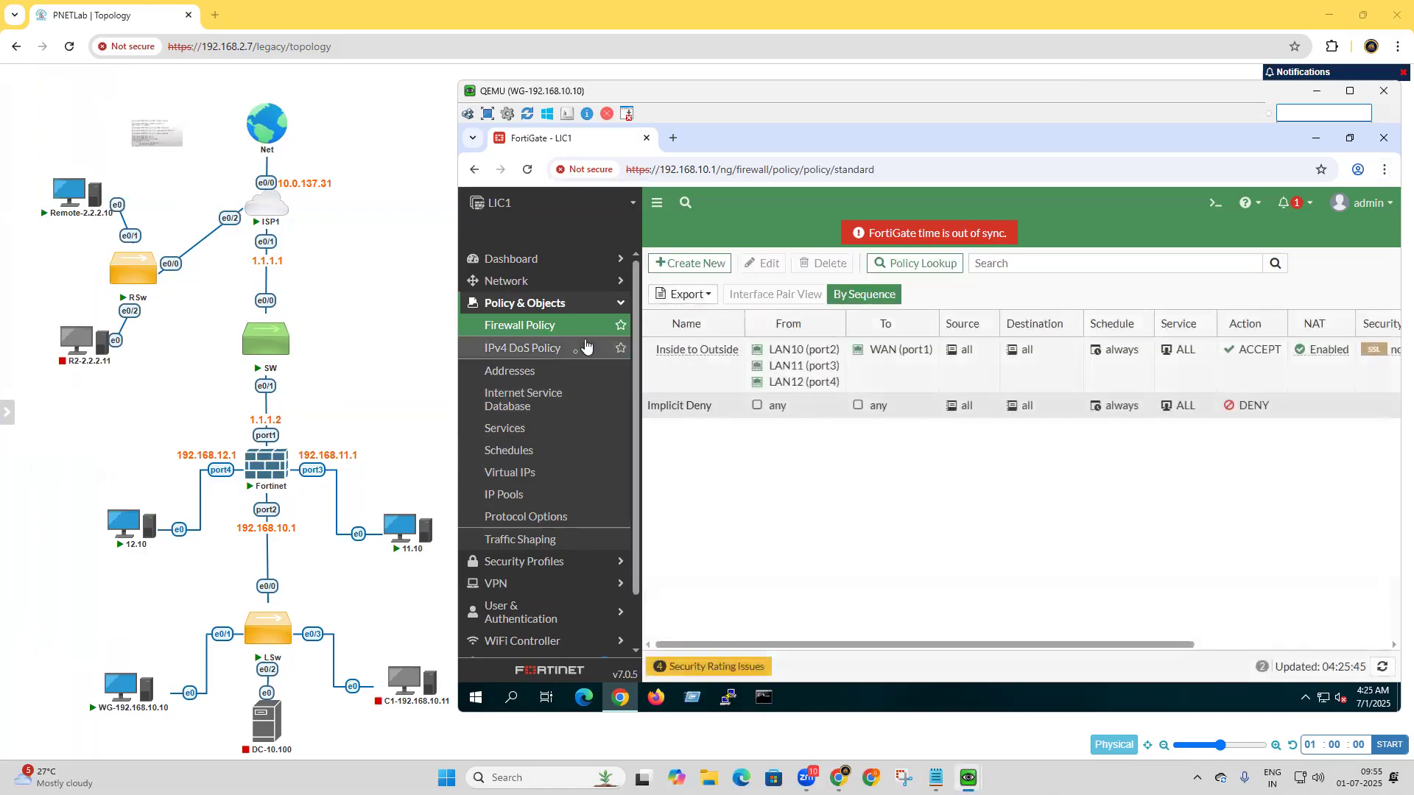
Check the full-access SSL-VPN portal's split tunneling and source IP pool settings, and close it without changes.
click(546, 588)
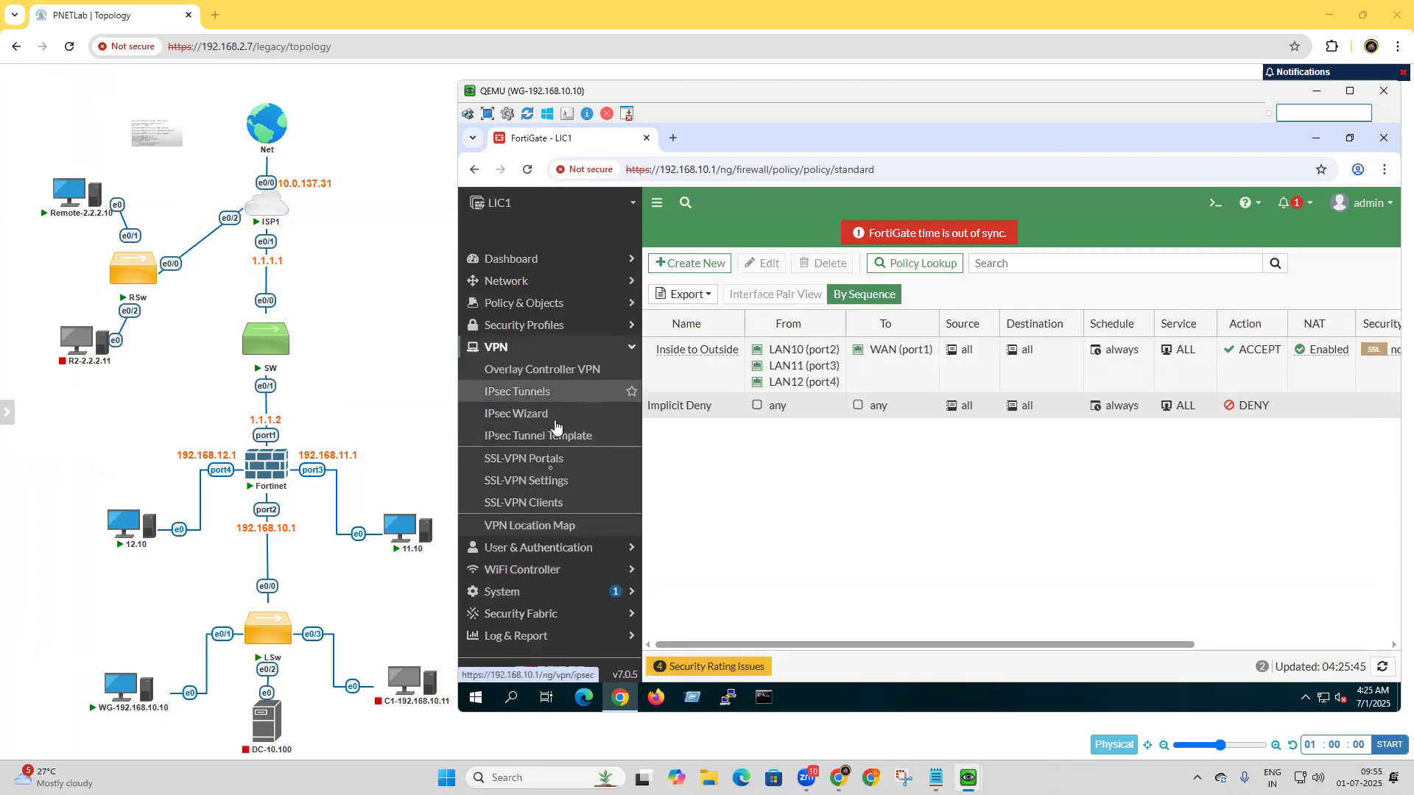
click(557, 468)
double_click(672, 329)
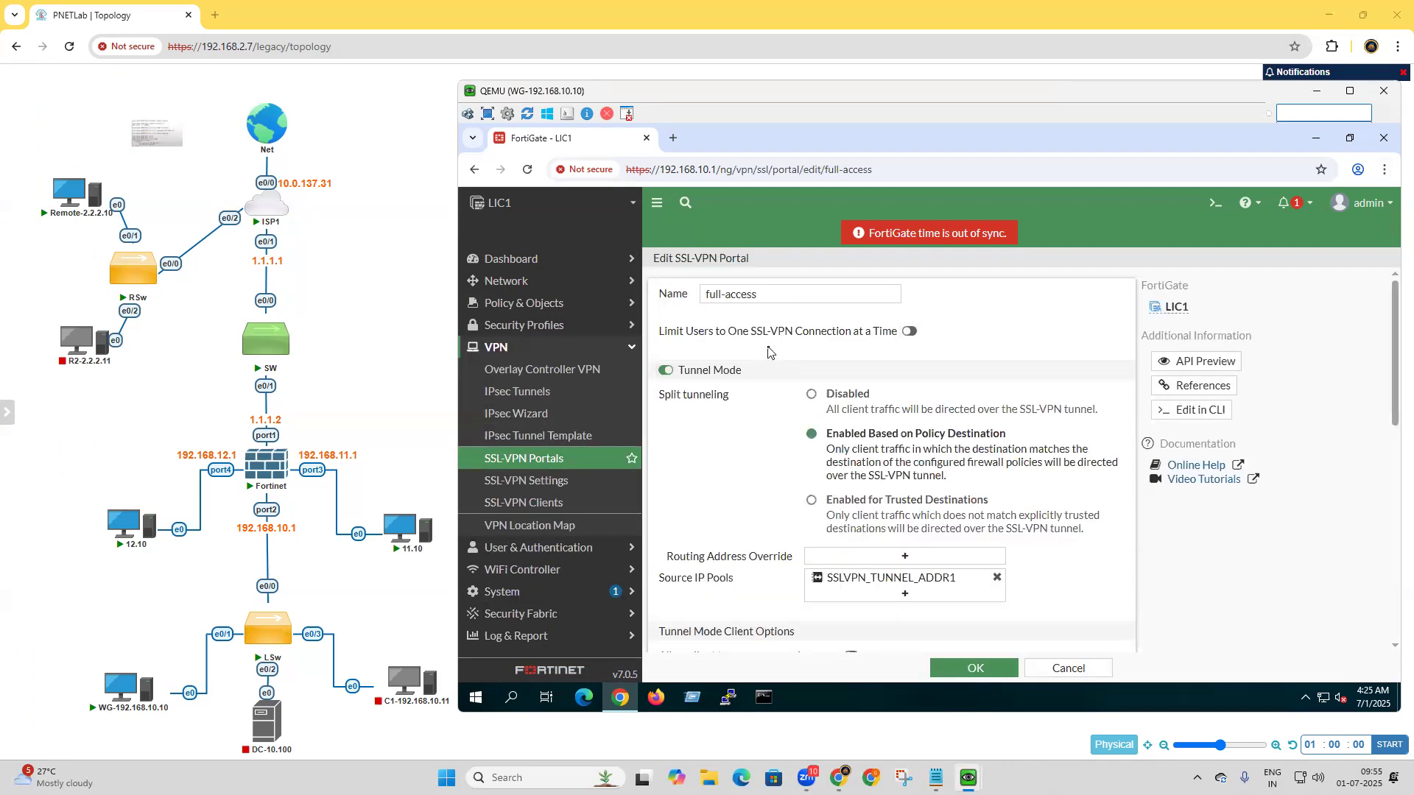
click(1055, 672)
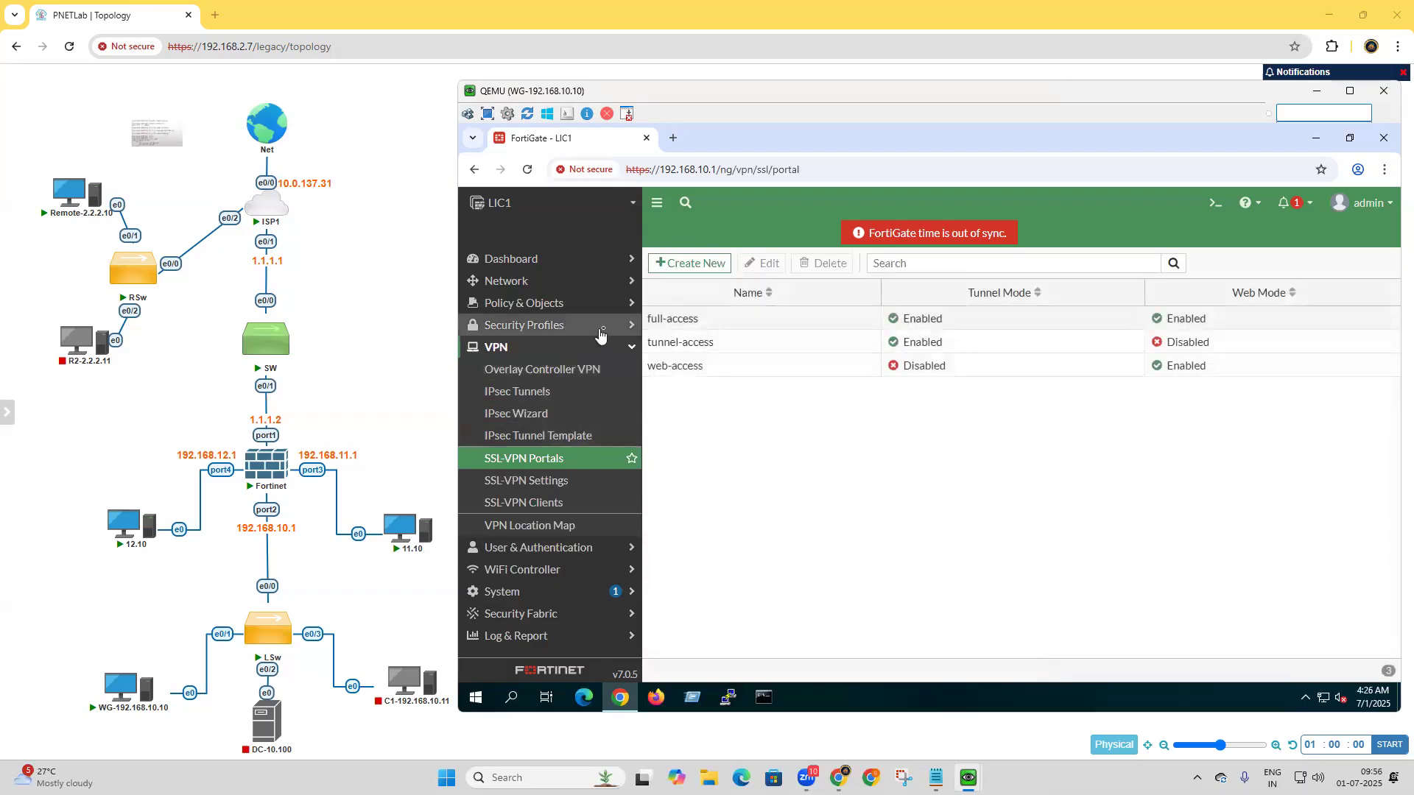
Review the IP range and subnet address objects for the three LANs and the VPN address range.
click(631, 348)
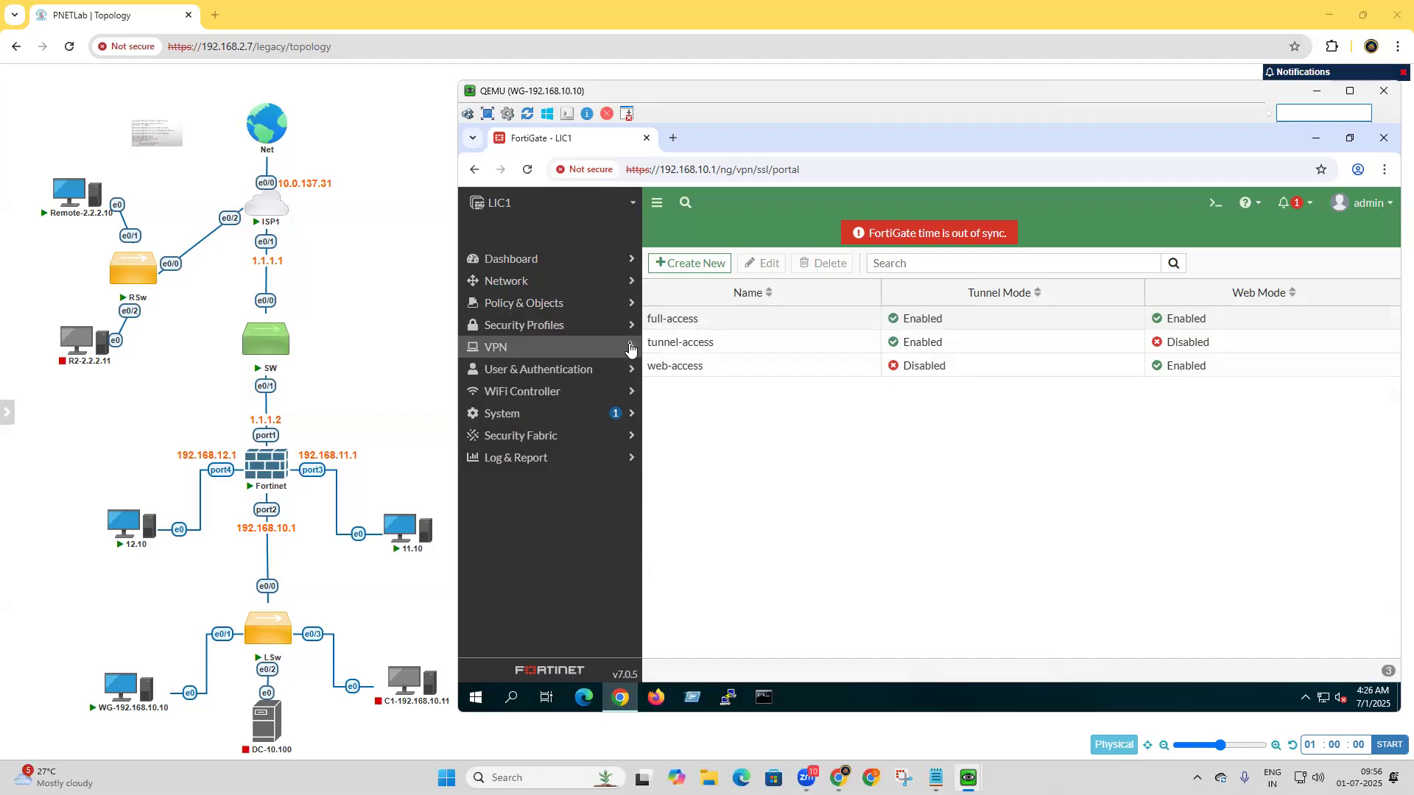
click(553, 304)
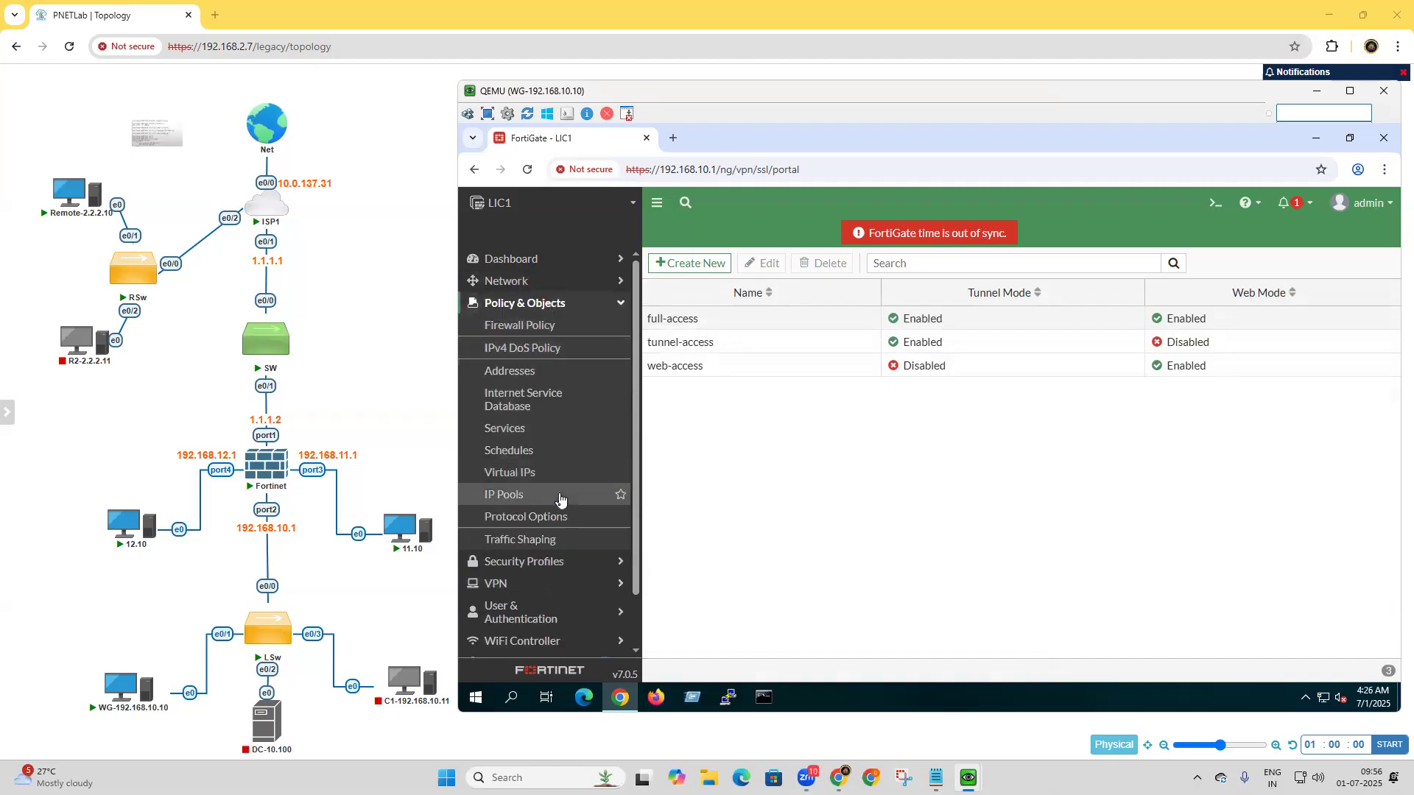
click(532, 376)
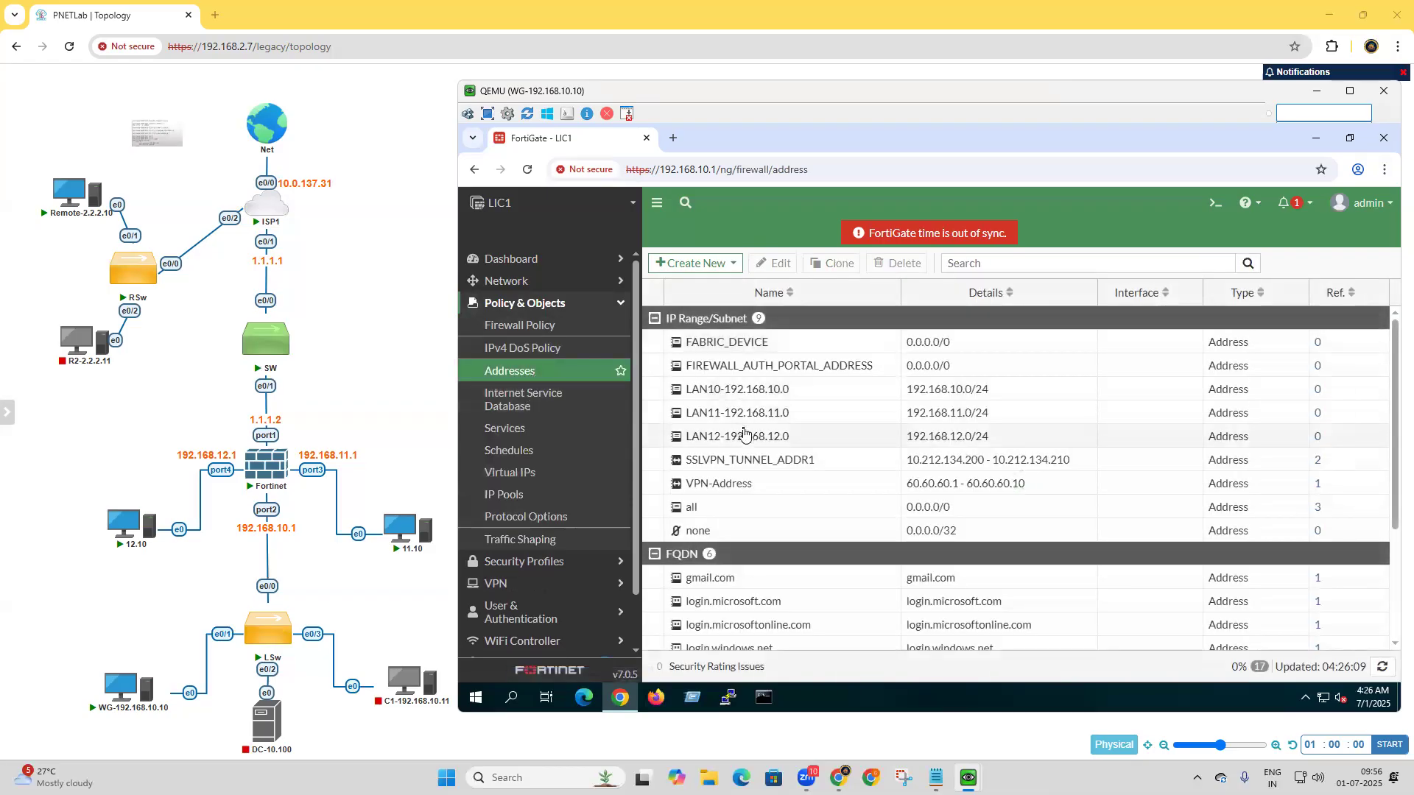
mouse_move(711, 490)
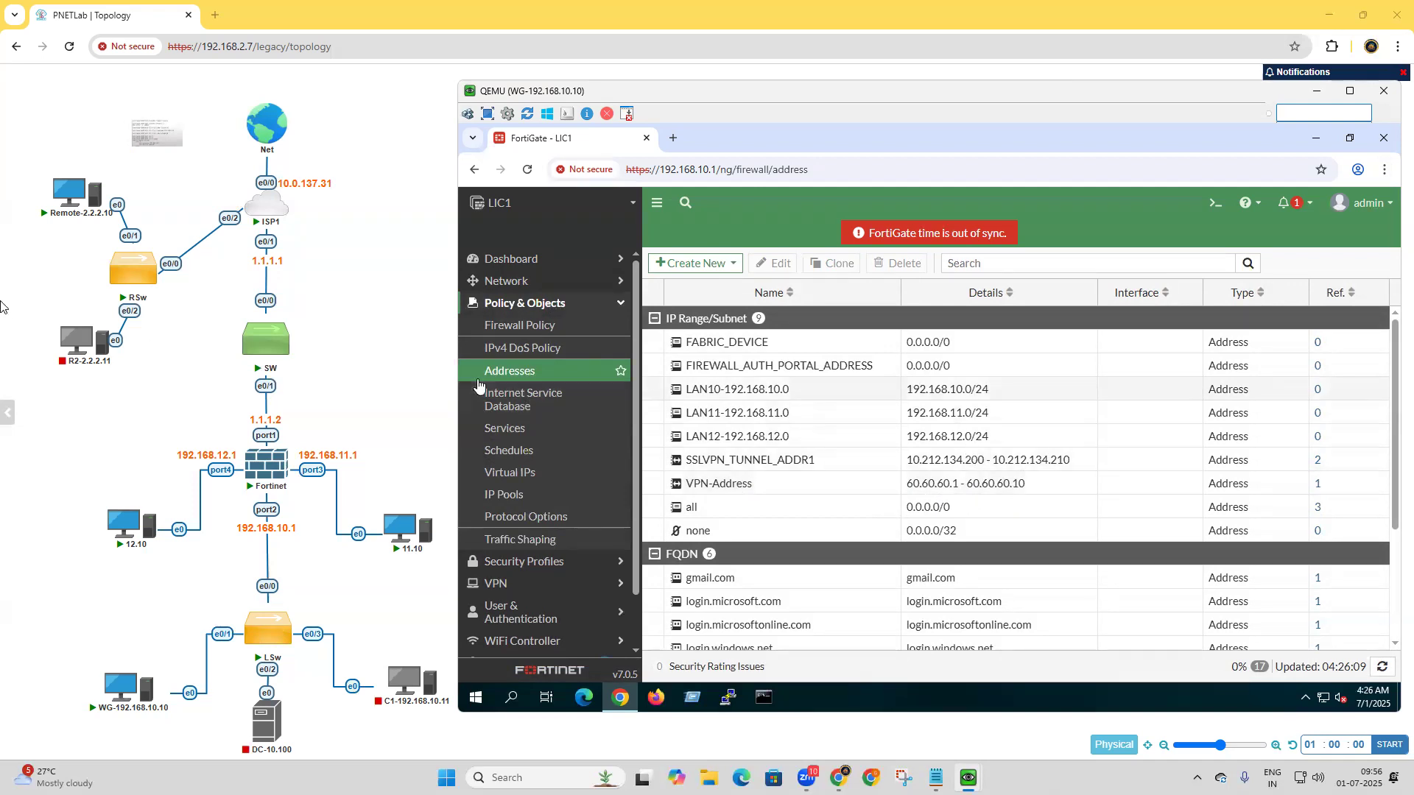
Replace the full-access SSL-VPN portal's source IP pool SSLVPN_TUNNEL_ADDR1 with VPN-Address and save the portal.
click(508, 583)
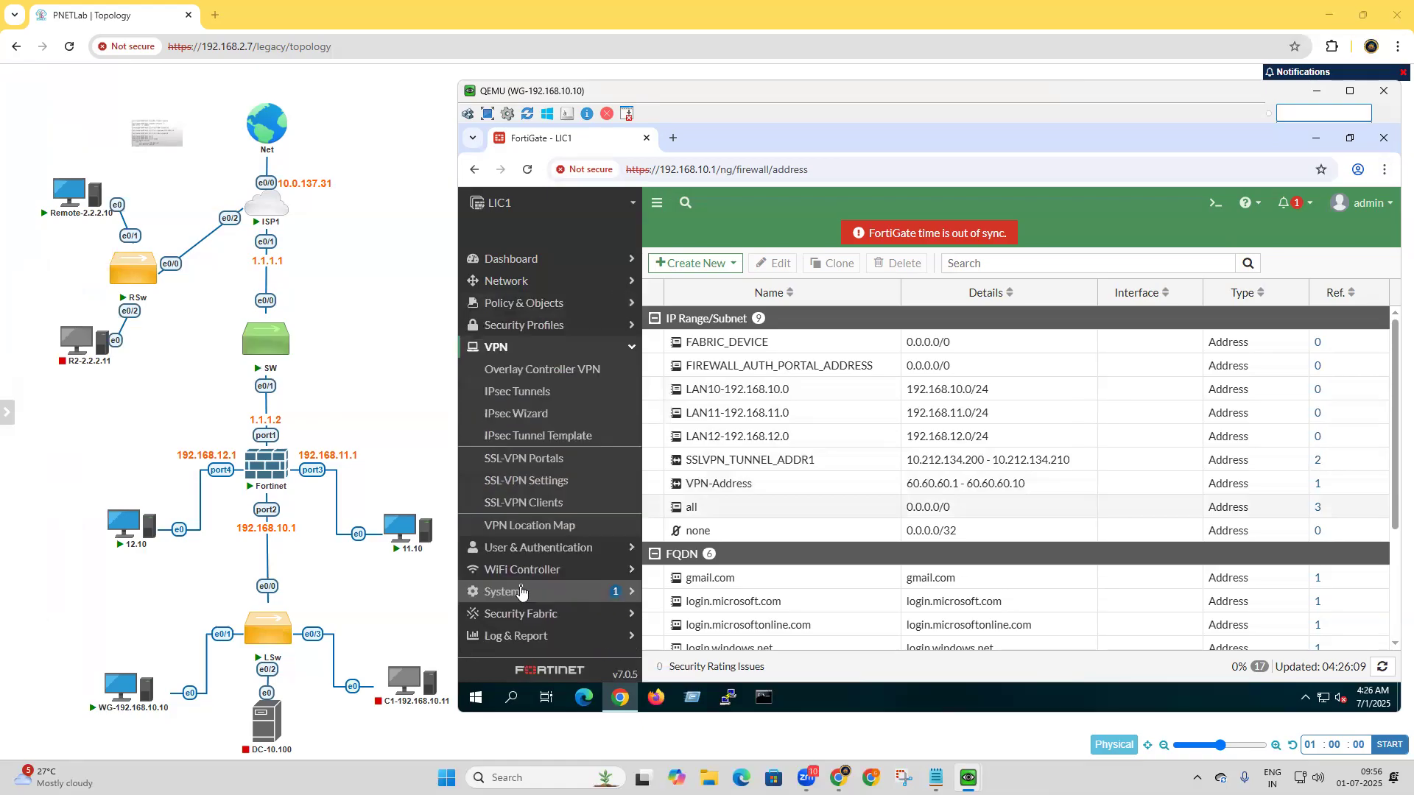
click(546, 469)
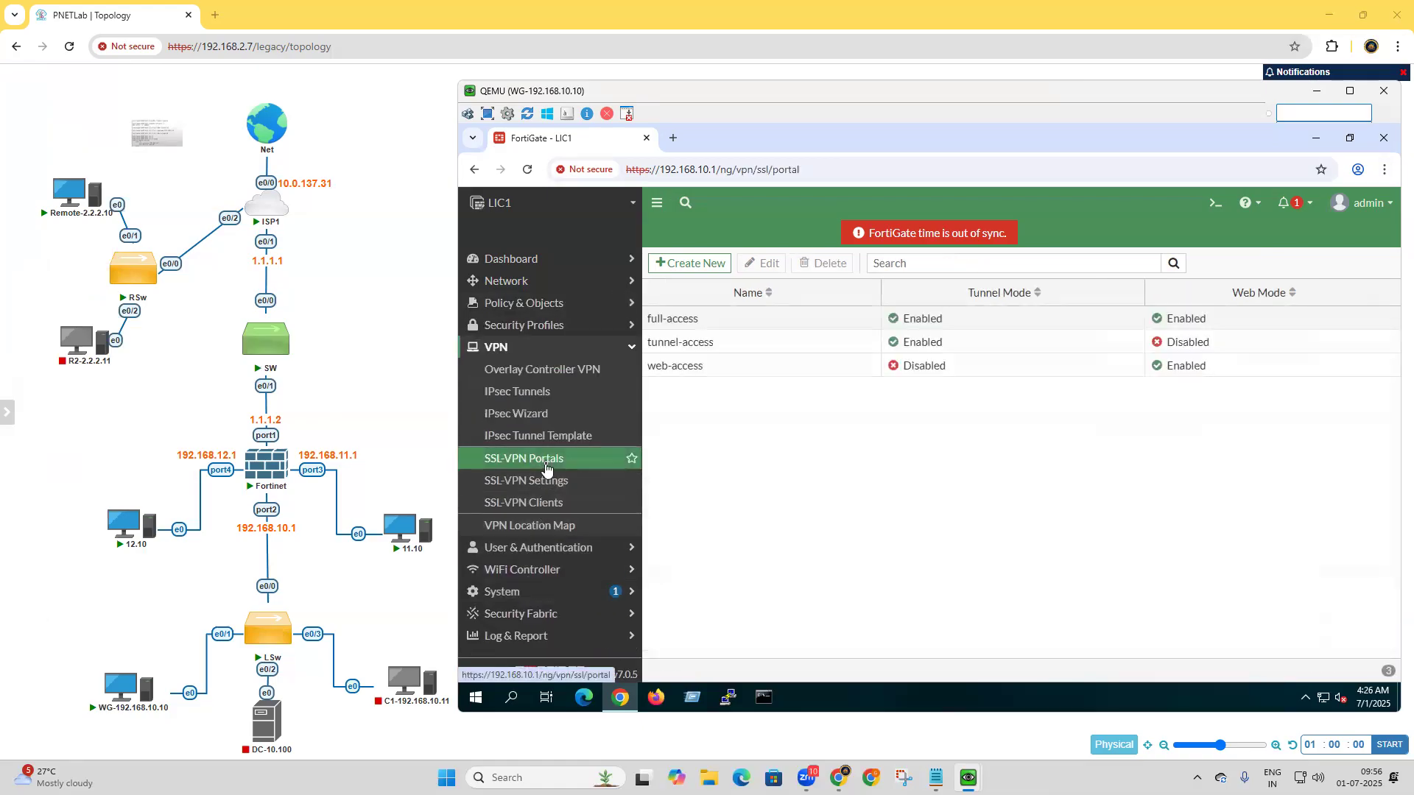
double_click(673, 324)
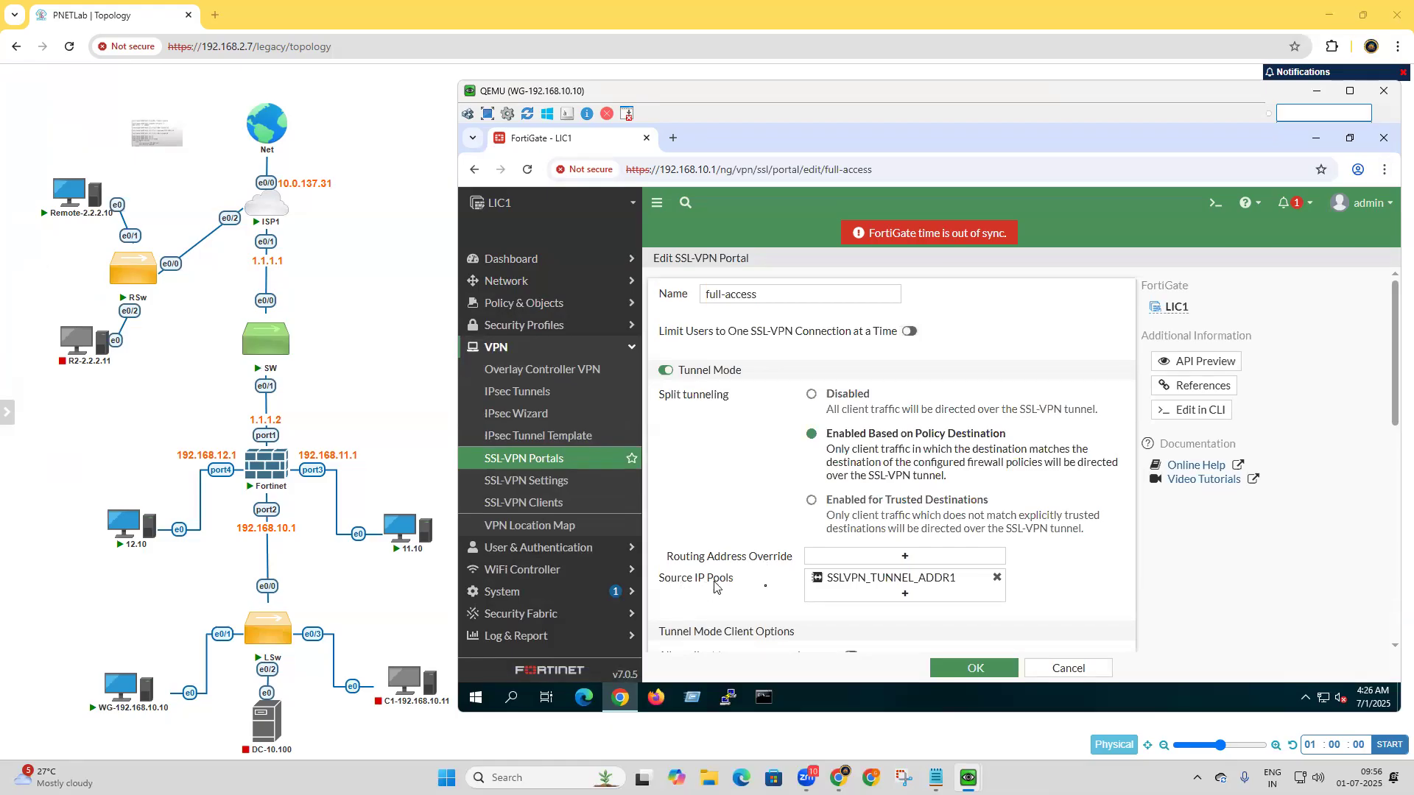
click(996, 578)
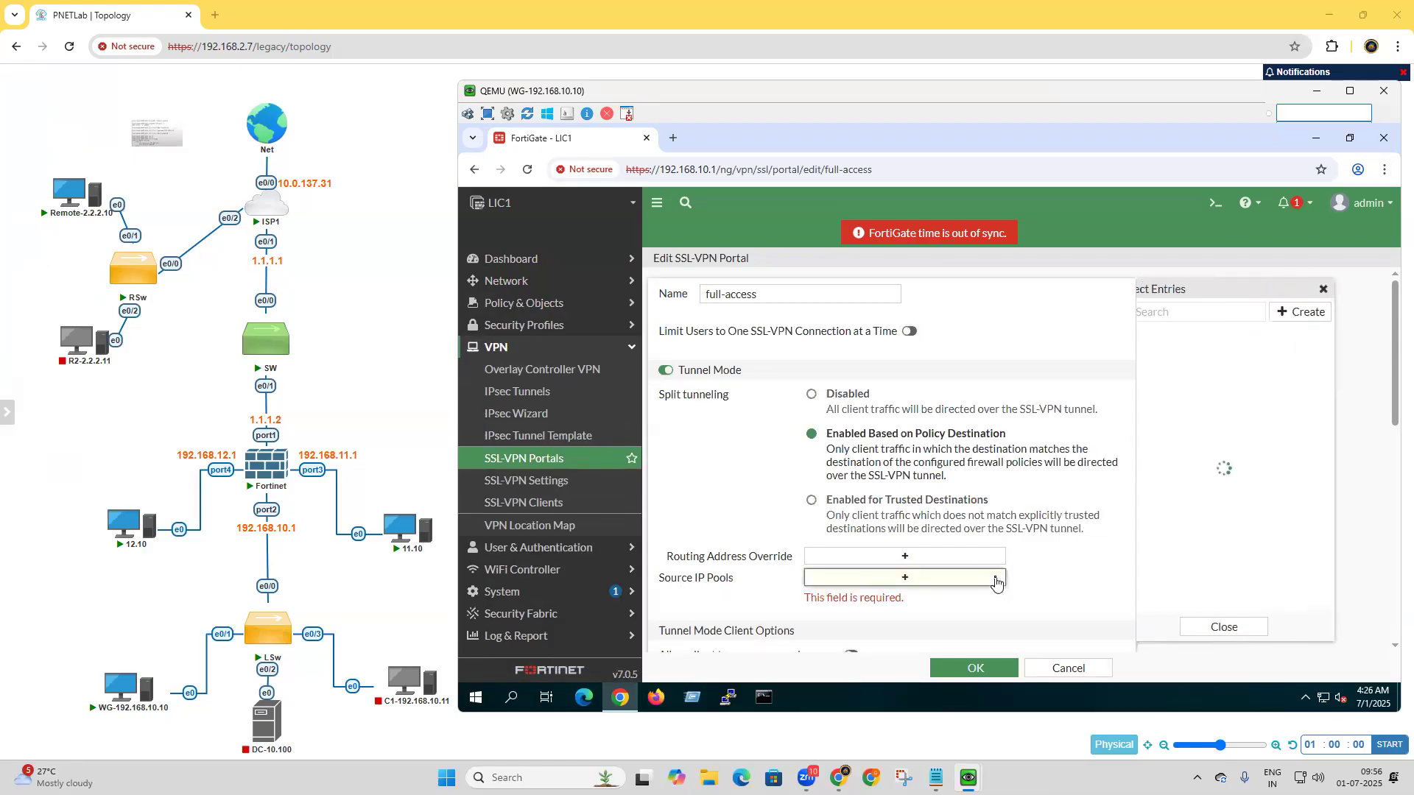
mouse_move(1208, 430)
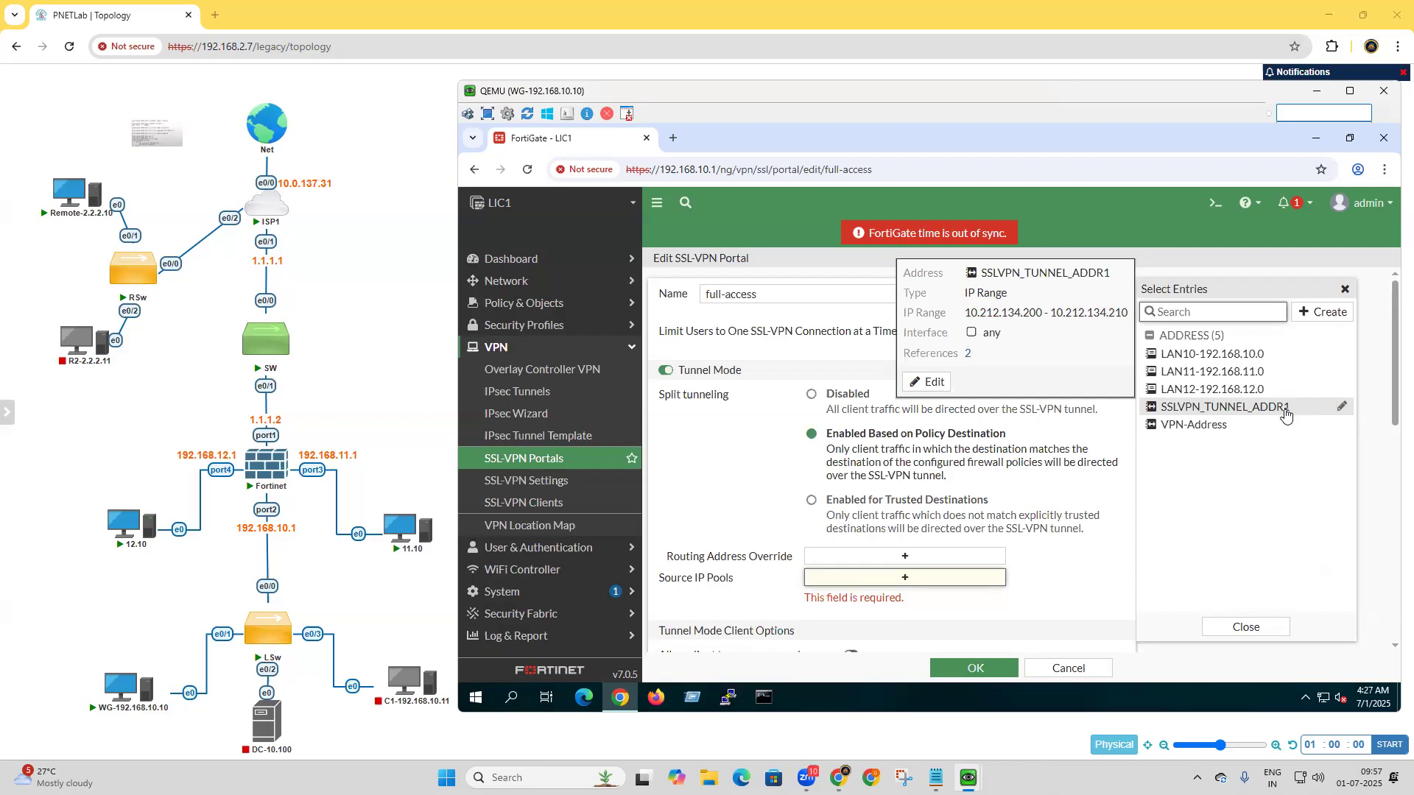
click(1200, 425)
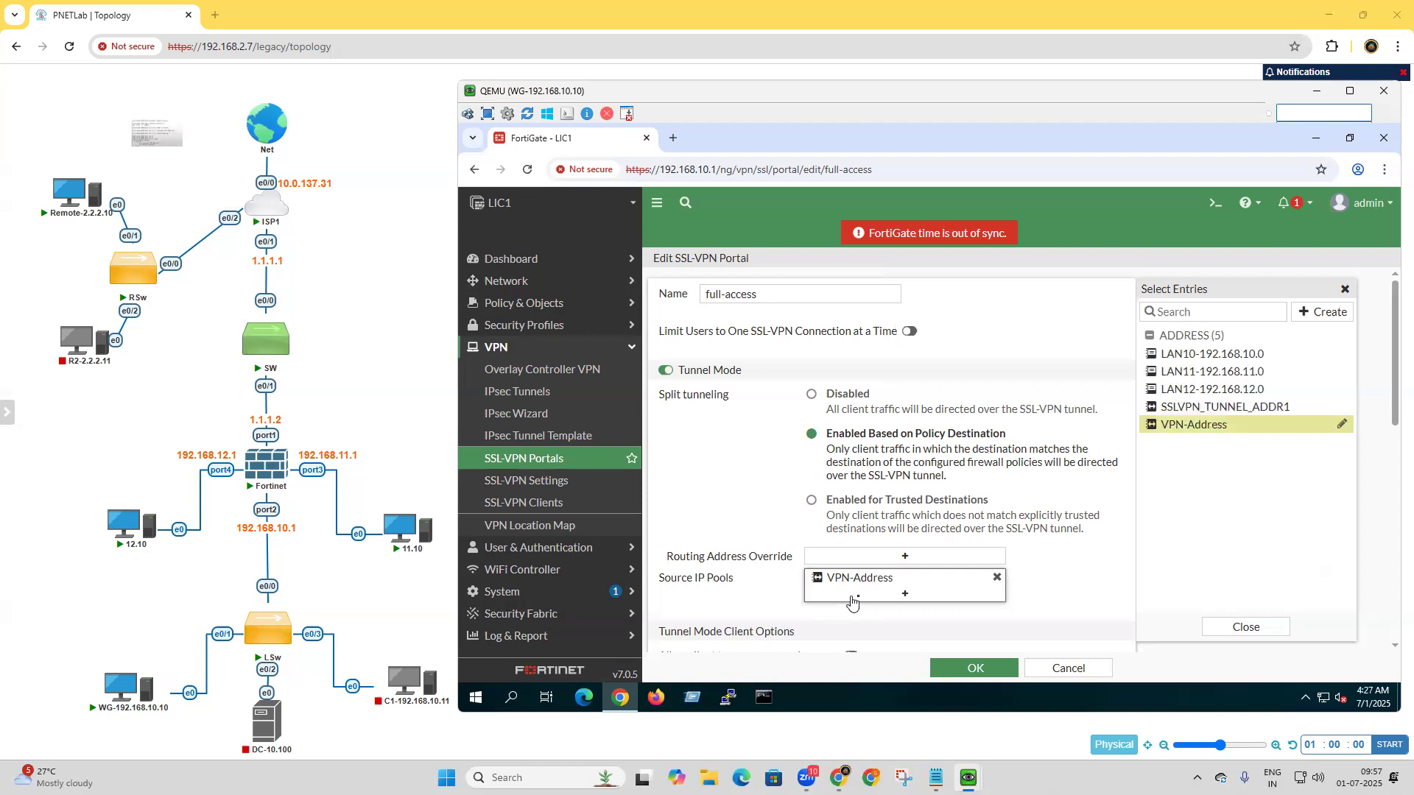
click(995, 669)
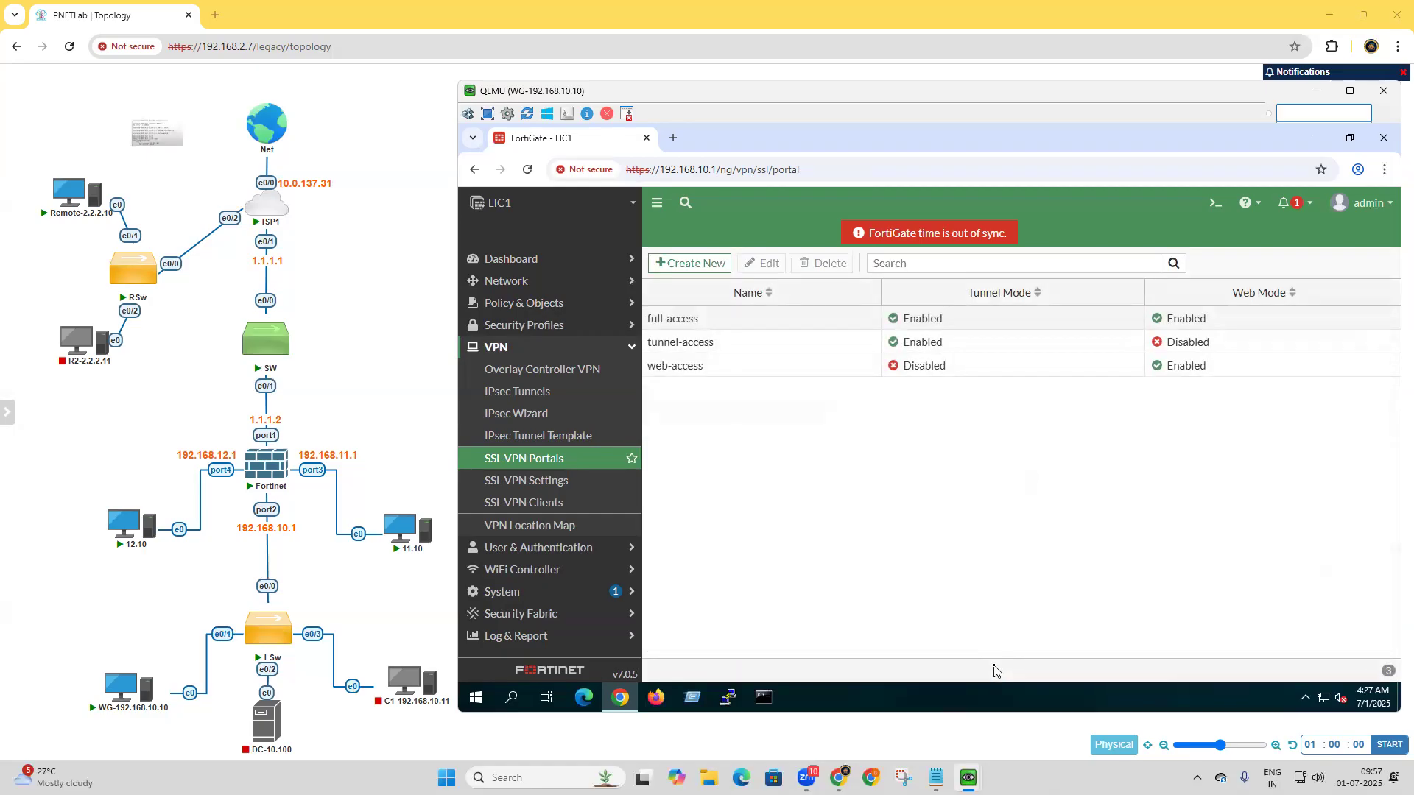
In the SSL-VPN settings, replace the any listening interface with WAN (port1) and set the listening port to 4433.
click(522, 483)
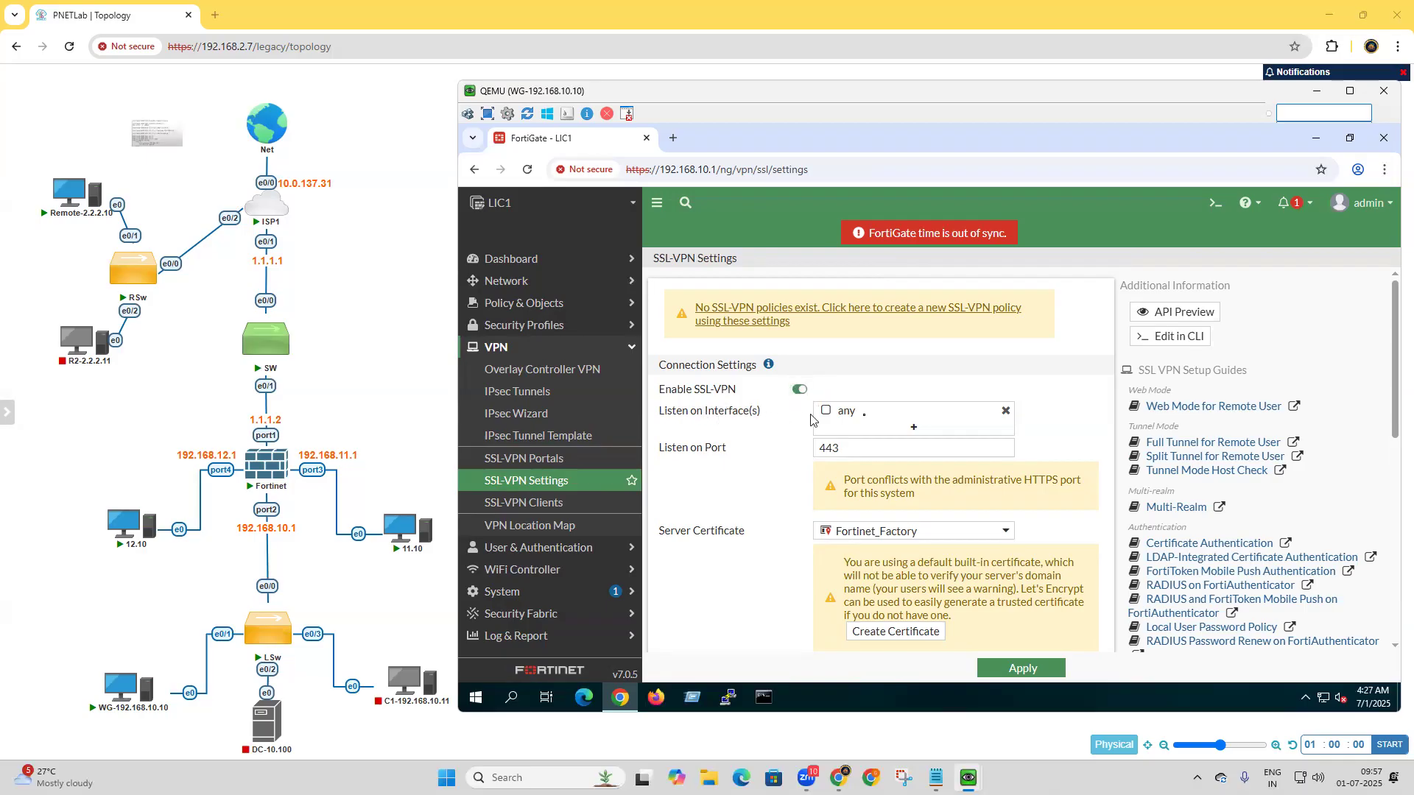
click(1003, 412)
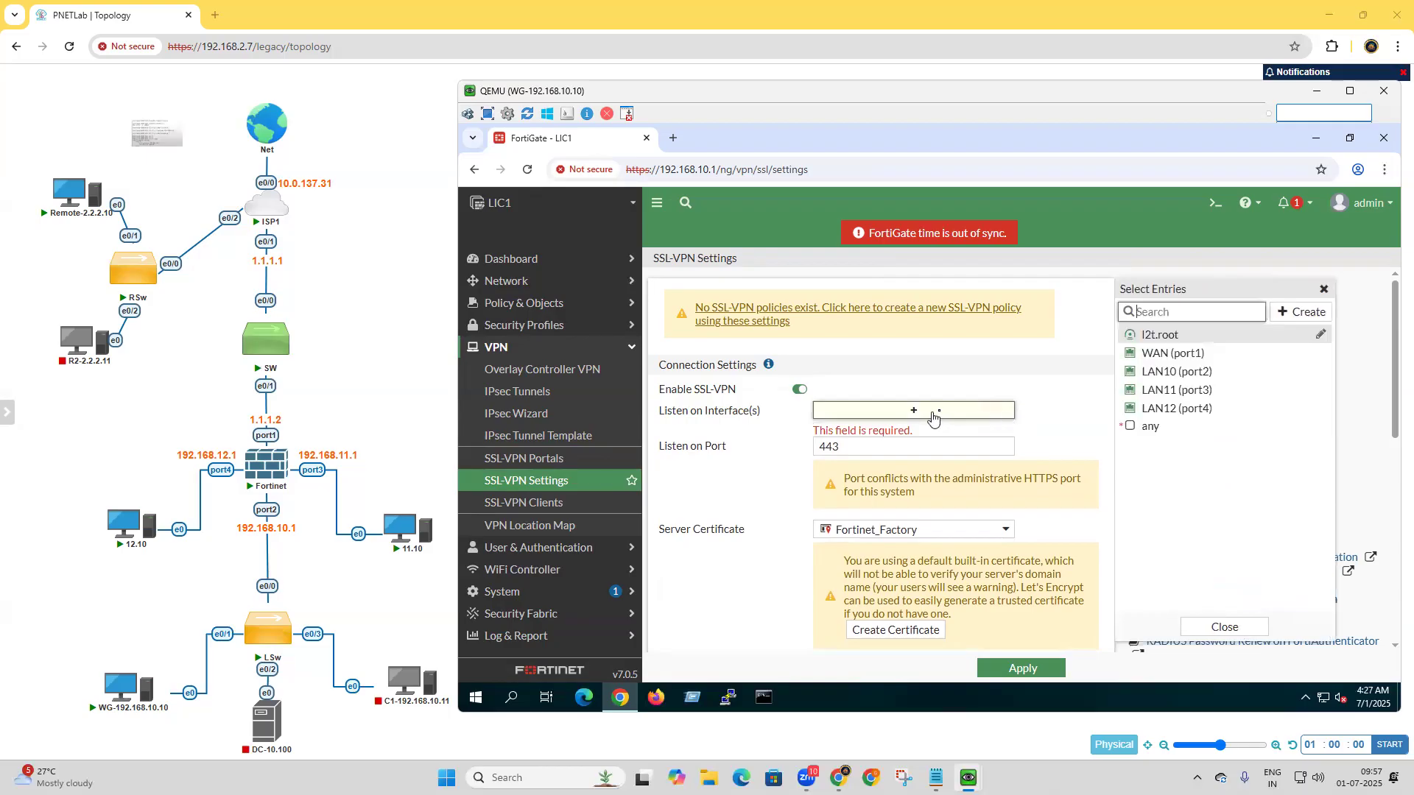
click(1163, 358)
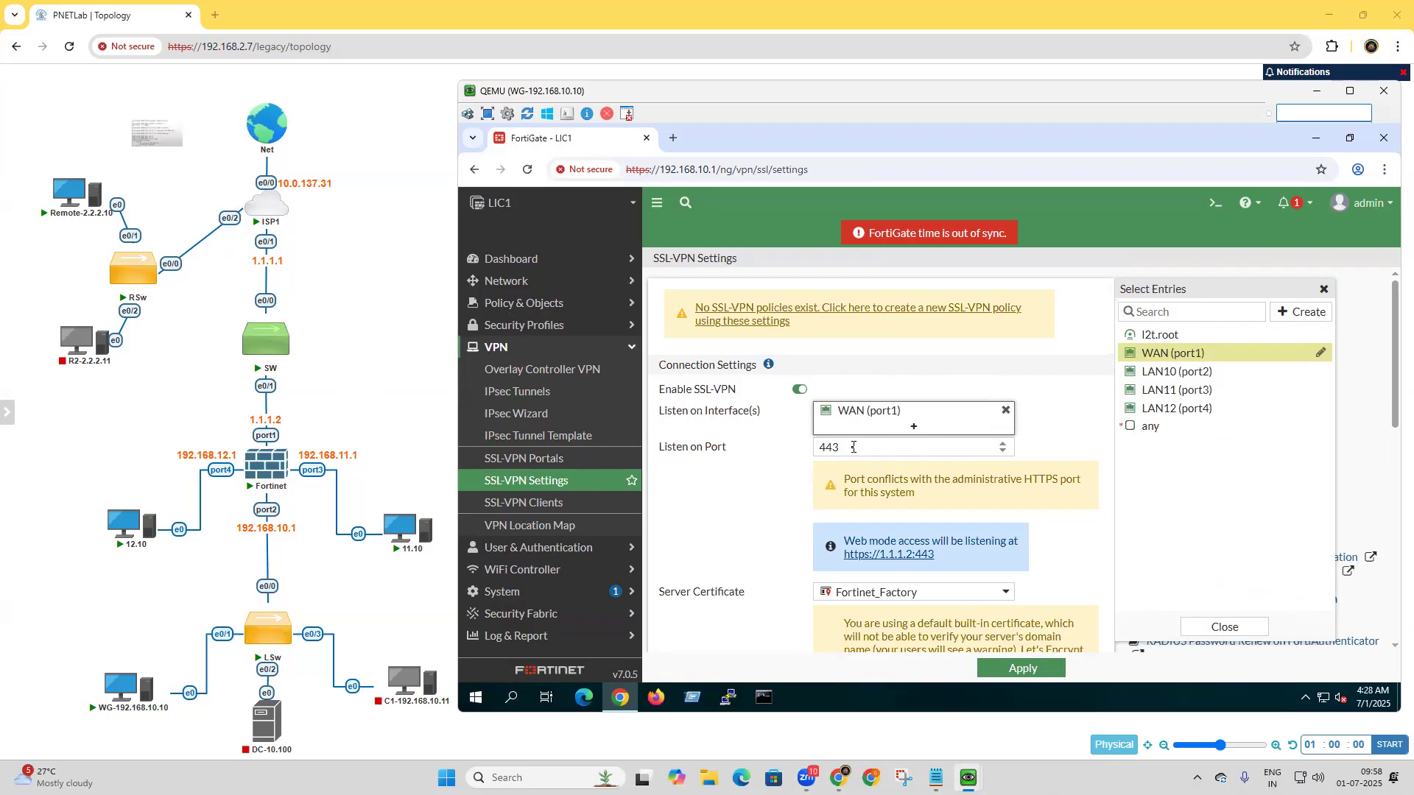
click(853, 447)
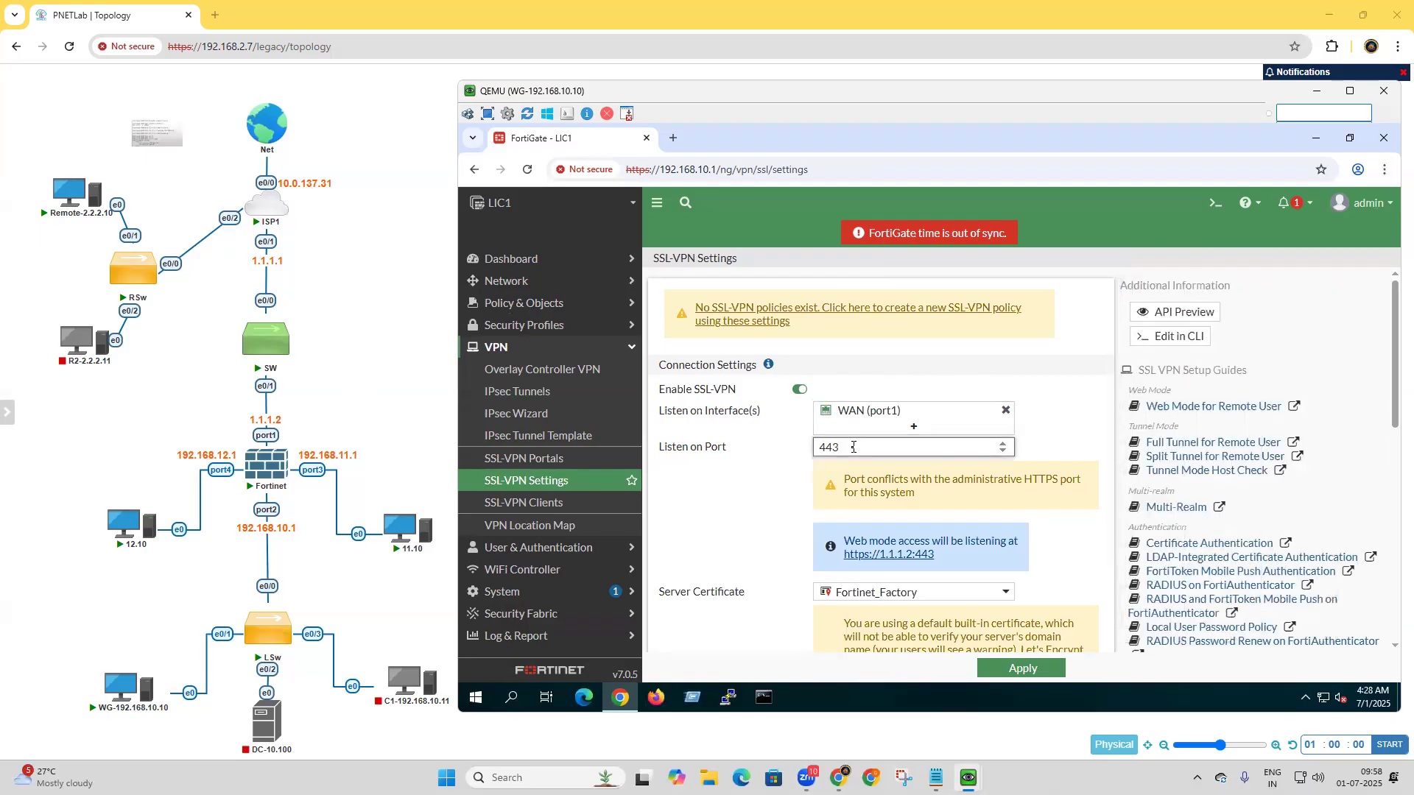
text(3)
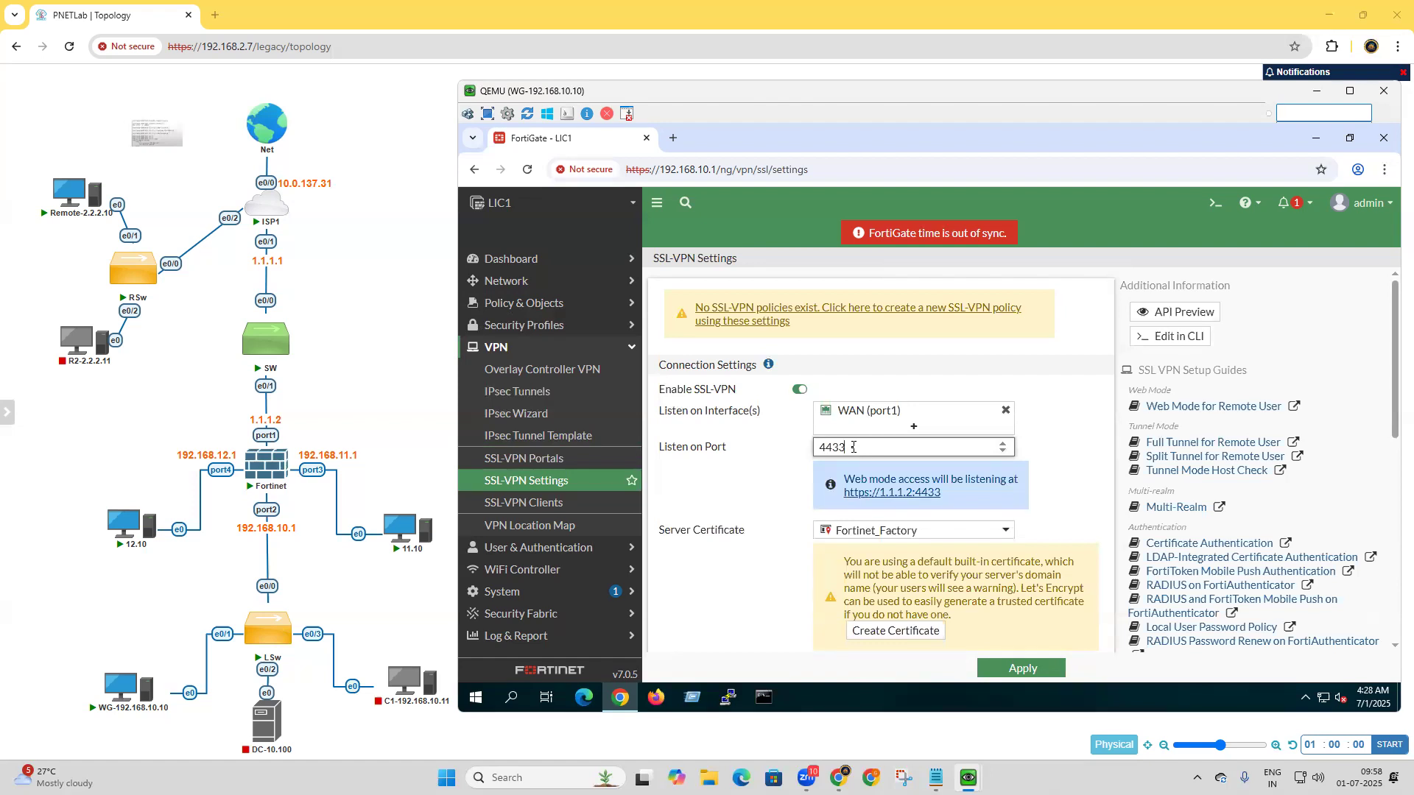
scroll(869, 536, down, 1)
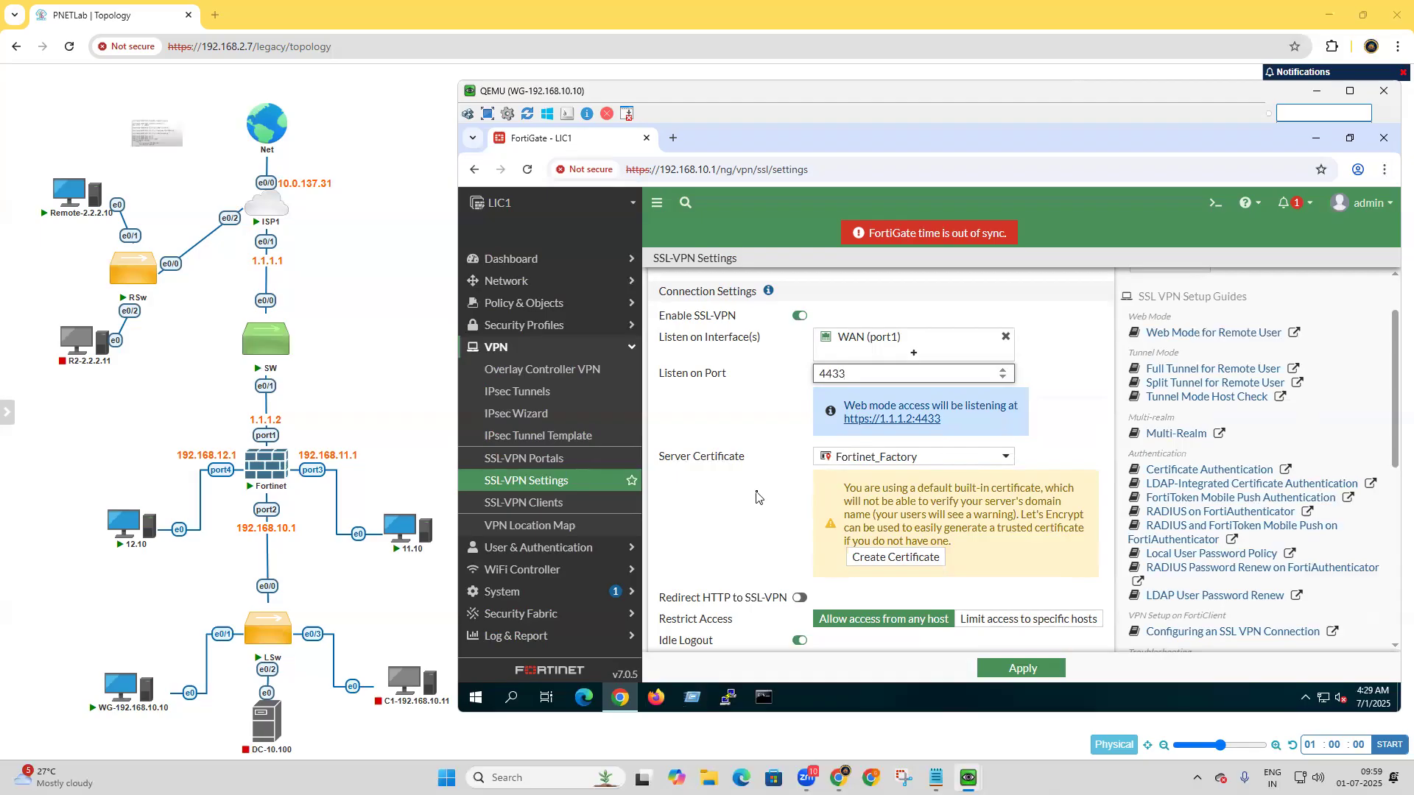
Review the SSL-VPN restrict access, idle logout, tunnel mode address range and DNS settings, and the existing authentication/portal mapping.
scroll(931, 483, down, 2)
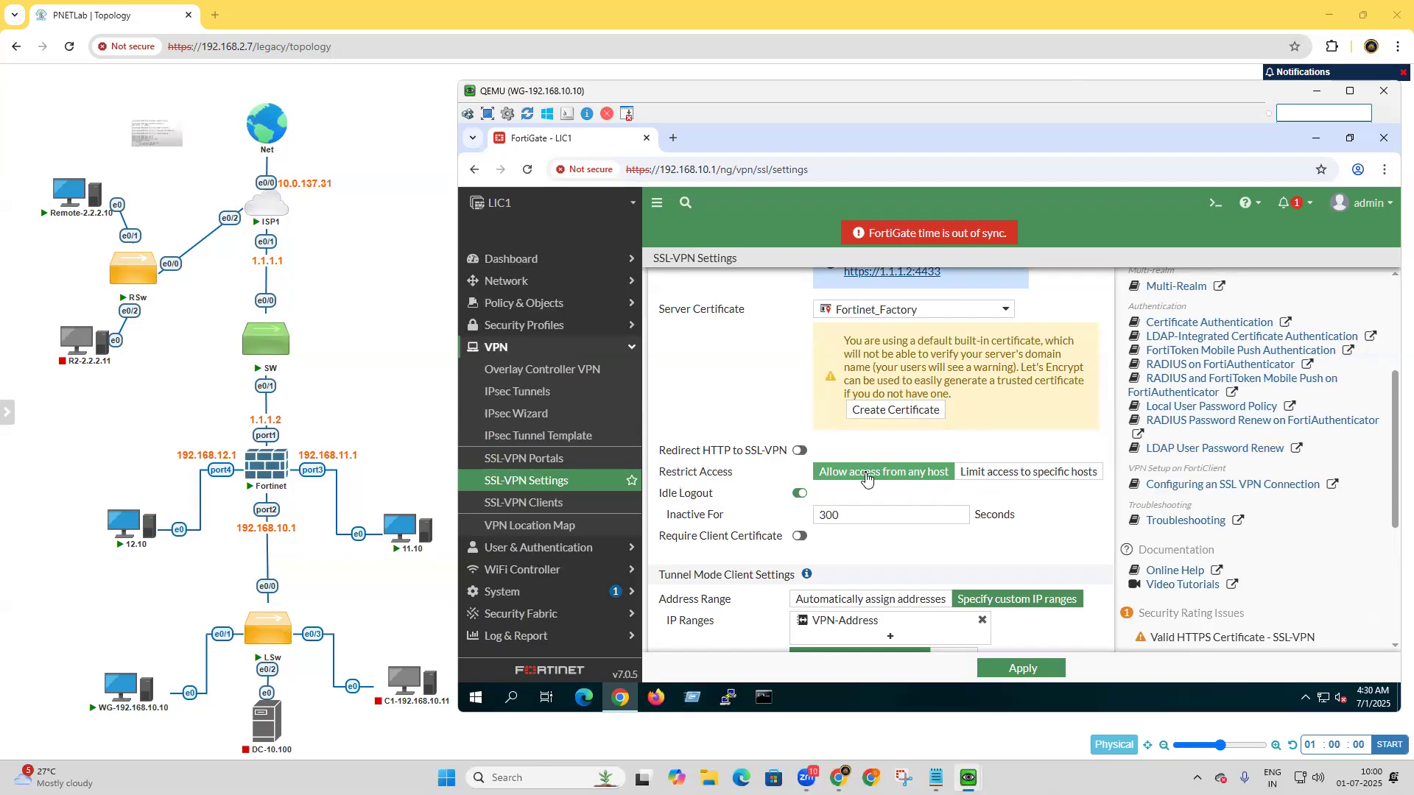
scroll(867, 477, down, 2)
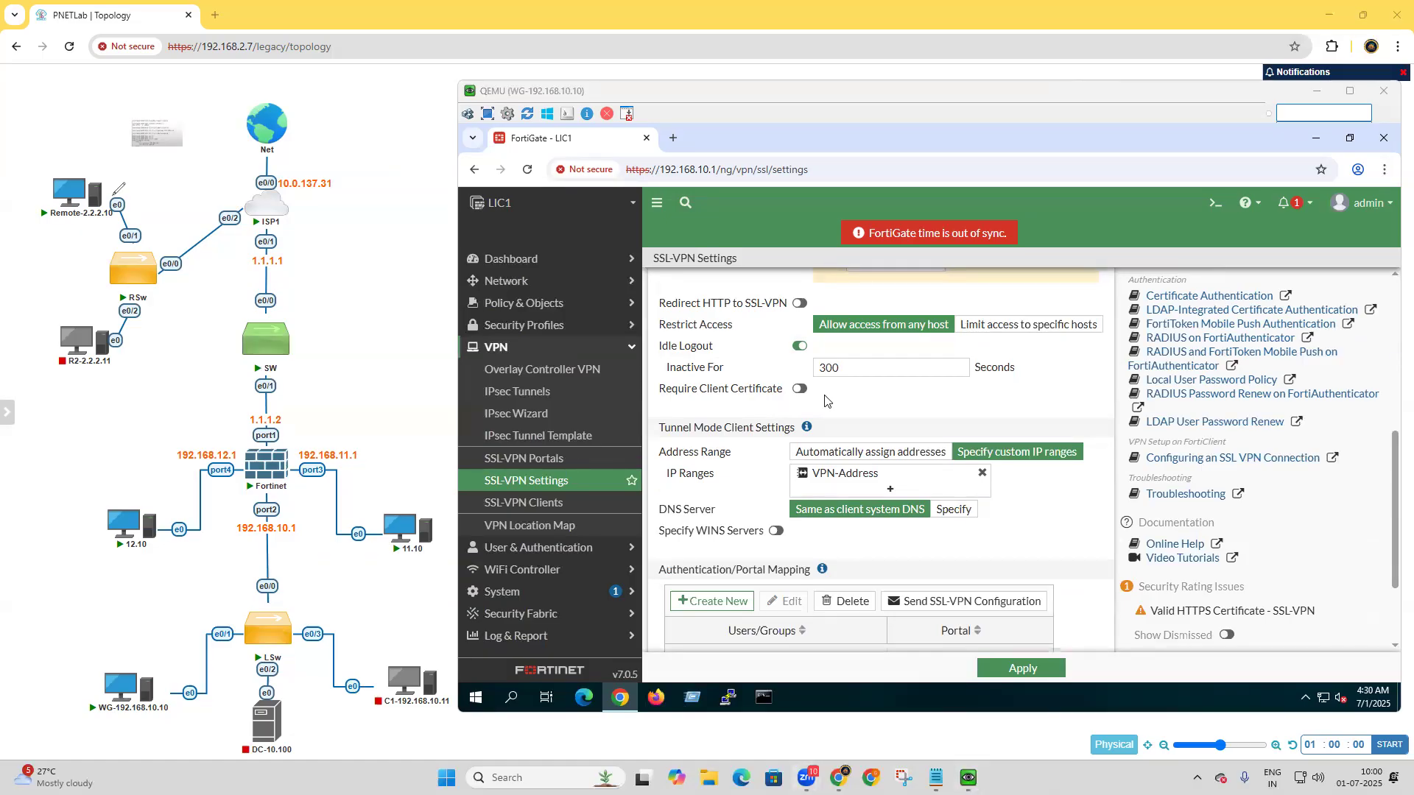
drag(117, 189, 177, 199)
mouse_move(134, 600)
mouse_down()
mouse_move(137, 641)
mouse_move(160, 644)
mouse_up()
mouse_move(294, 199)
mouse_down()
mouse_move(333, 291)
mouse_move(317, 391)
mouse_move(289, 427)
mouse_move(307, 433)
mouse_move(267, 442)
mouse_up()
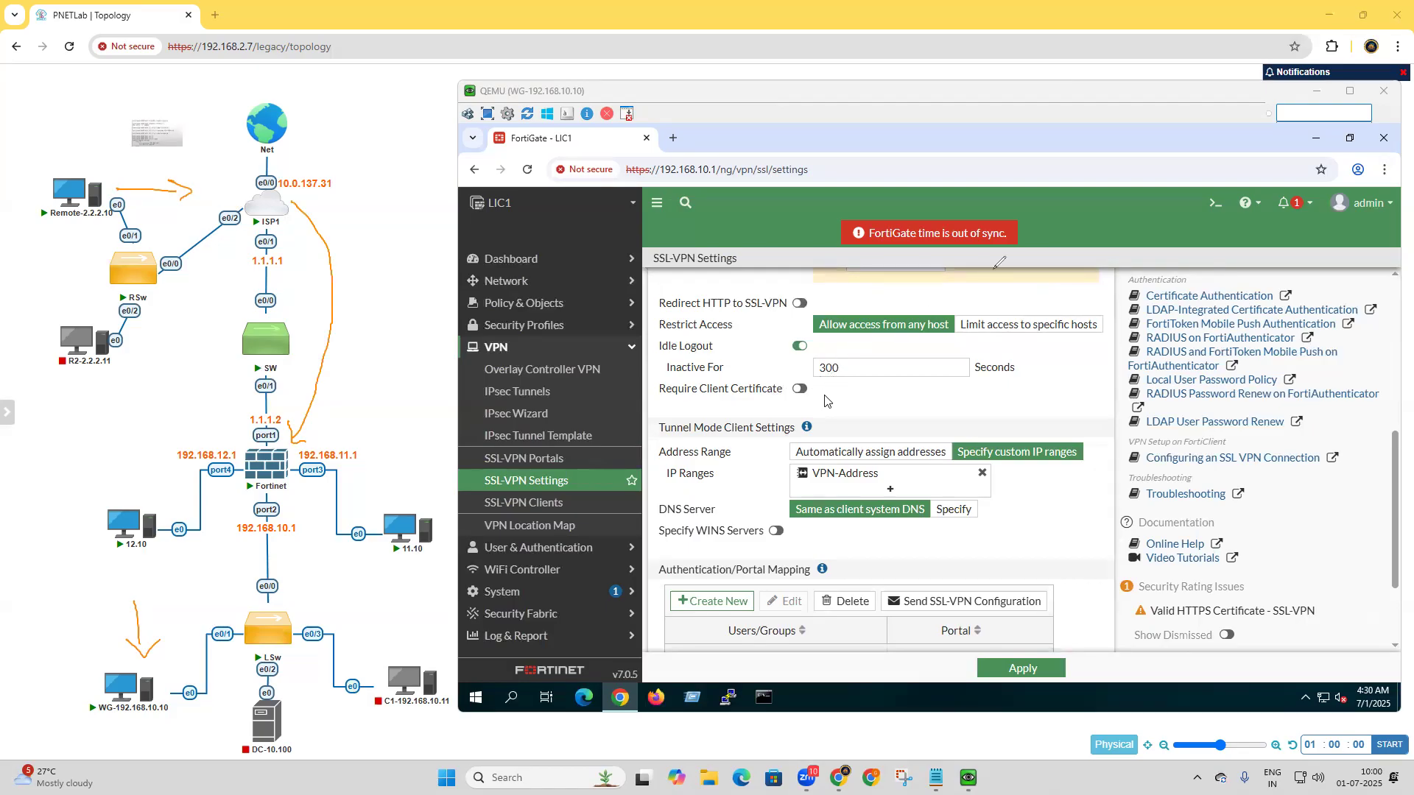
drag(958, 298, 992, 293)
mouse_move(77, 139)
mouse_down()
mouse_move(84, 166)
mouse_move(110, 151)
mouse_up()
drag(659, 380, 667, 406)
drag(810, 380, 814, 408)
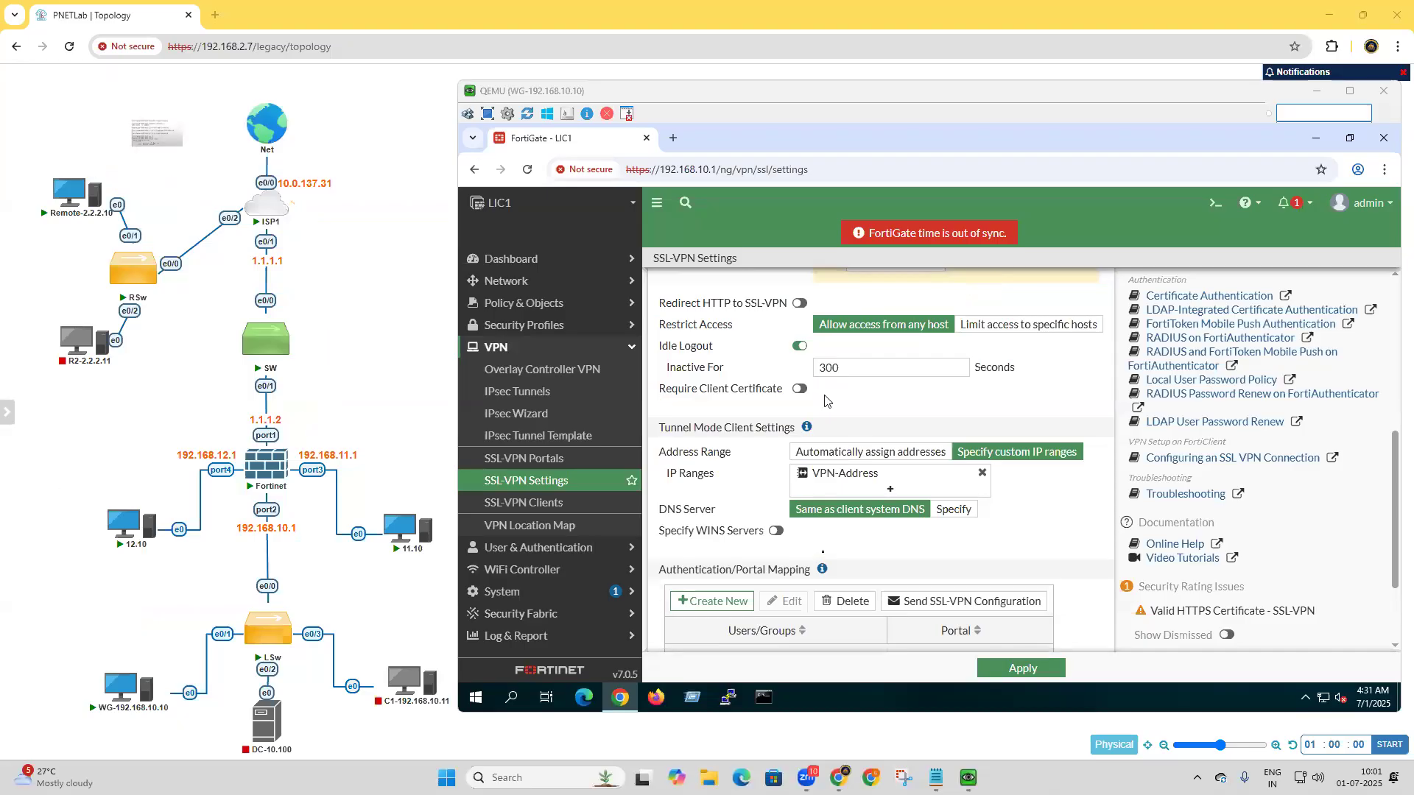
scroll(824, 400, up, 4)
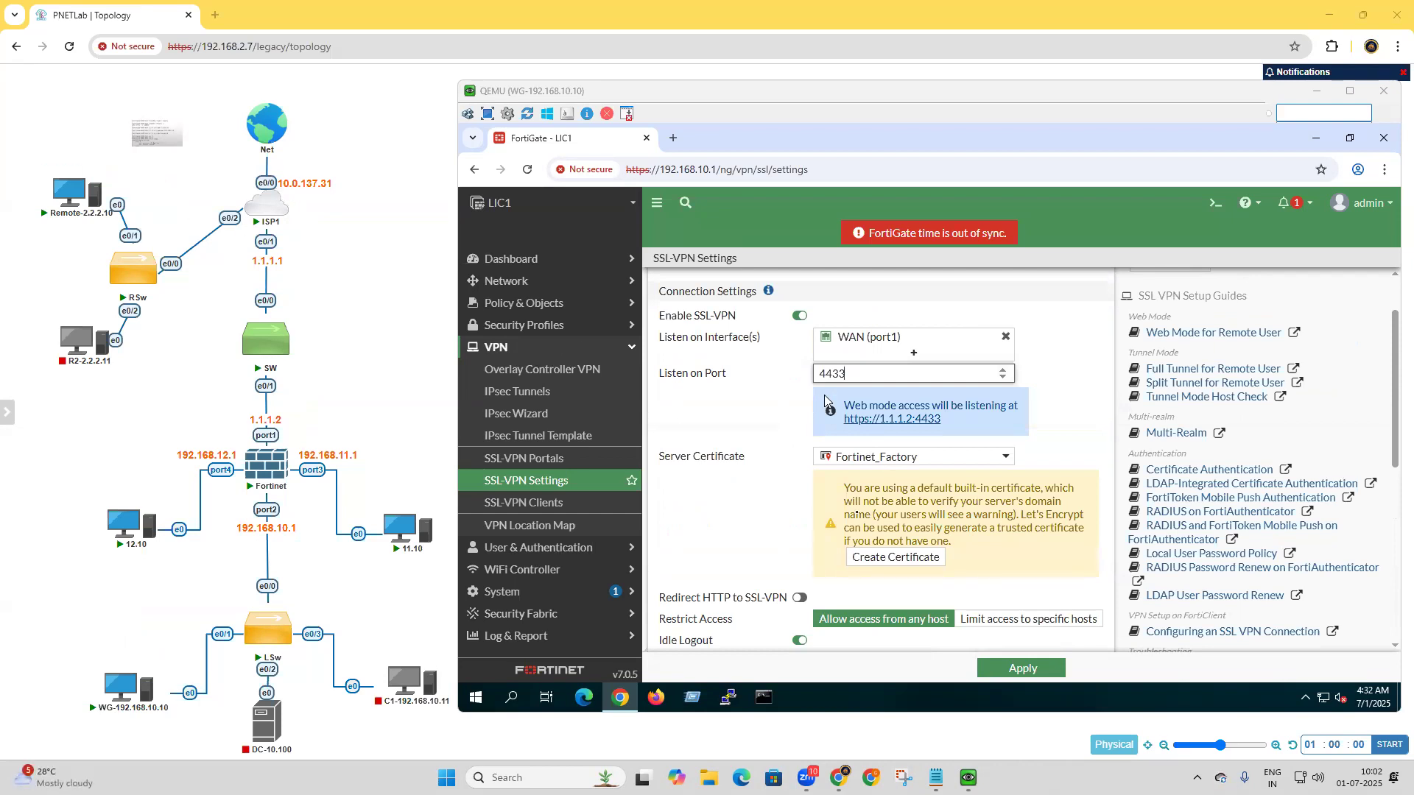
scroll(824, 395, down, 2)
scroll(826, 400, down, 4)
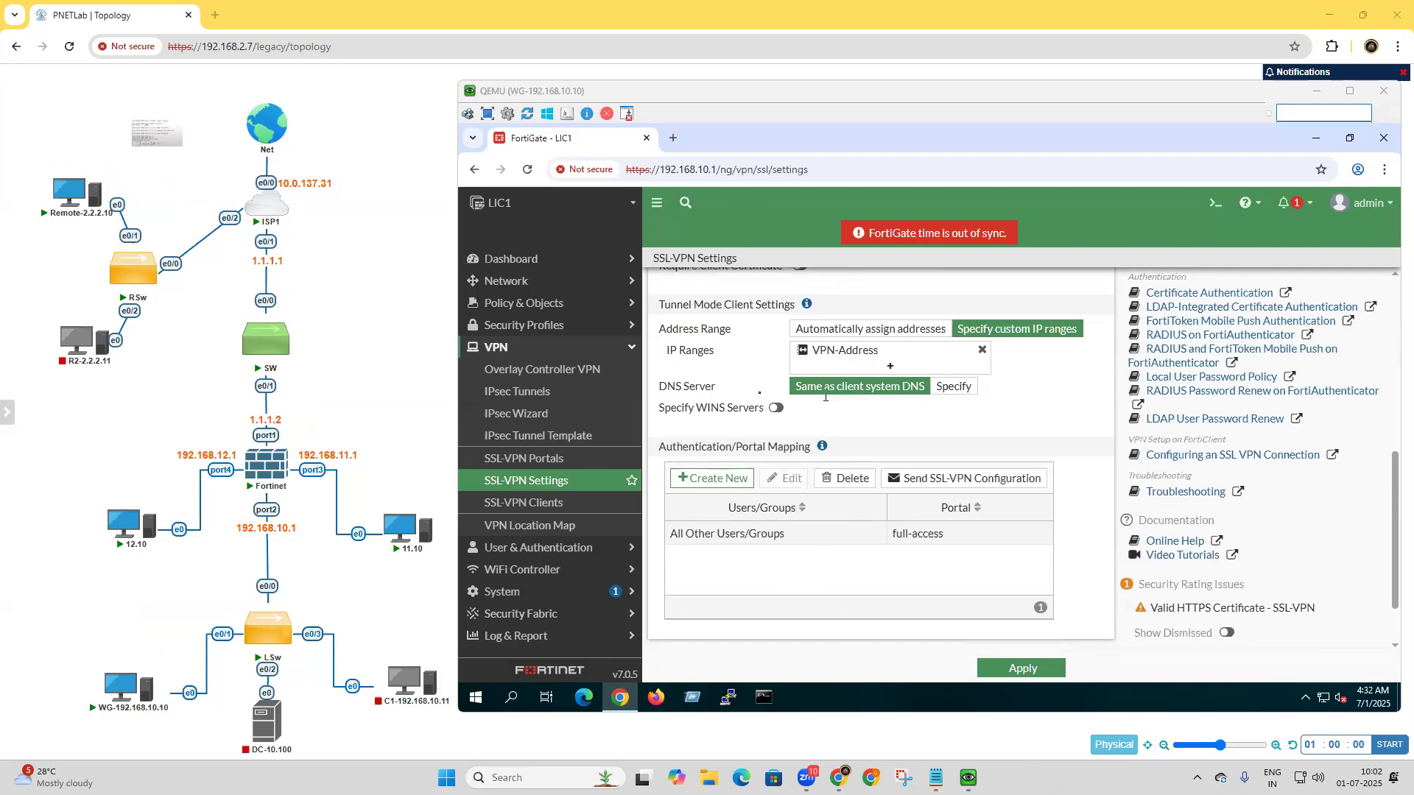
scroll(825, 400, up, 2)
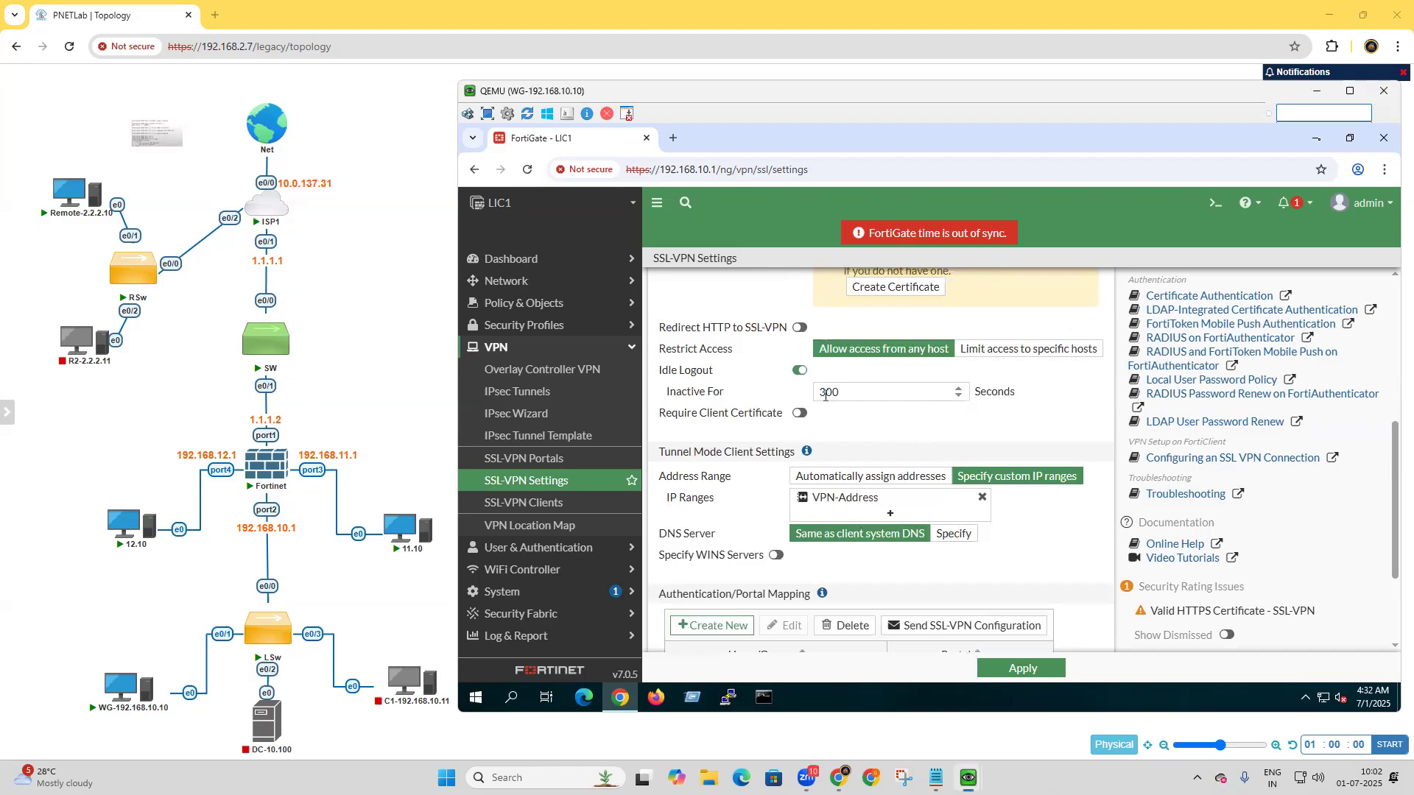
Switch to the Remote-2.2.2.10 machine, run ncpa.cpl and examine its physical and Fortinet virtual Ethernet adapters.
click(1316, 138)
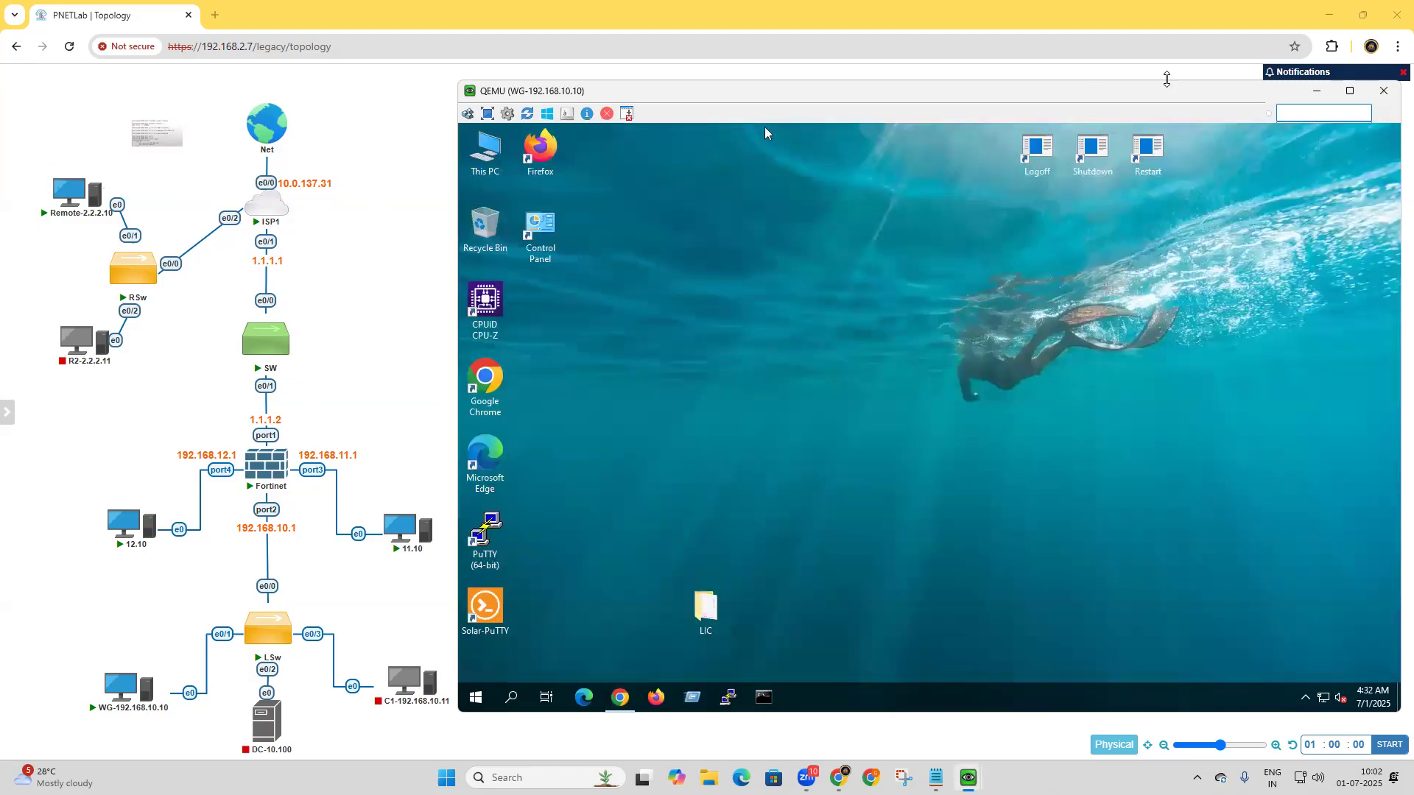
click(1313, 92)
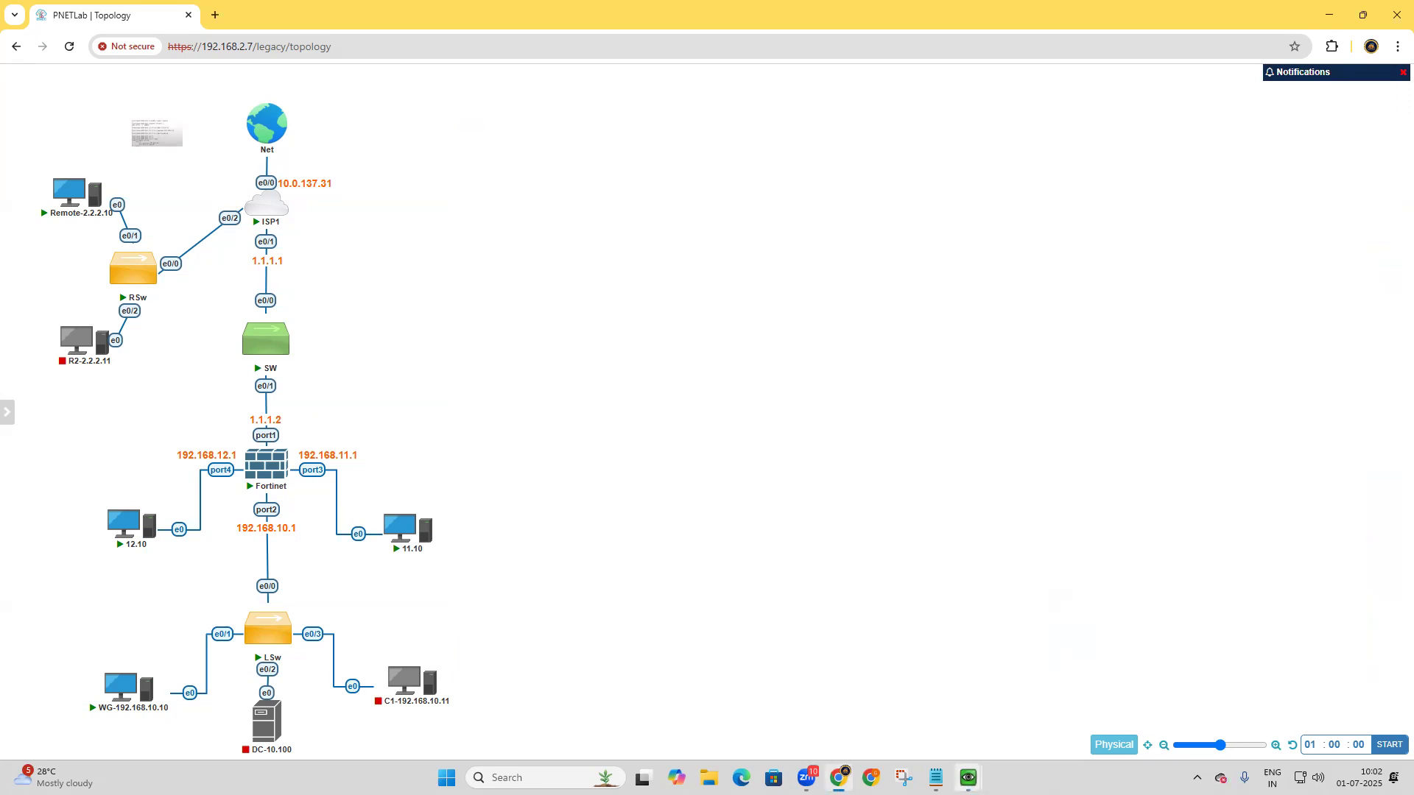
mouse_move(967, 775)
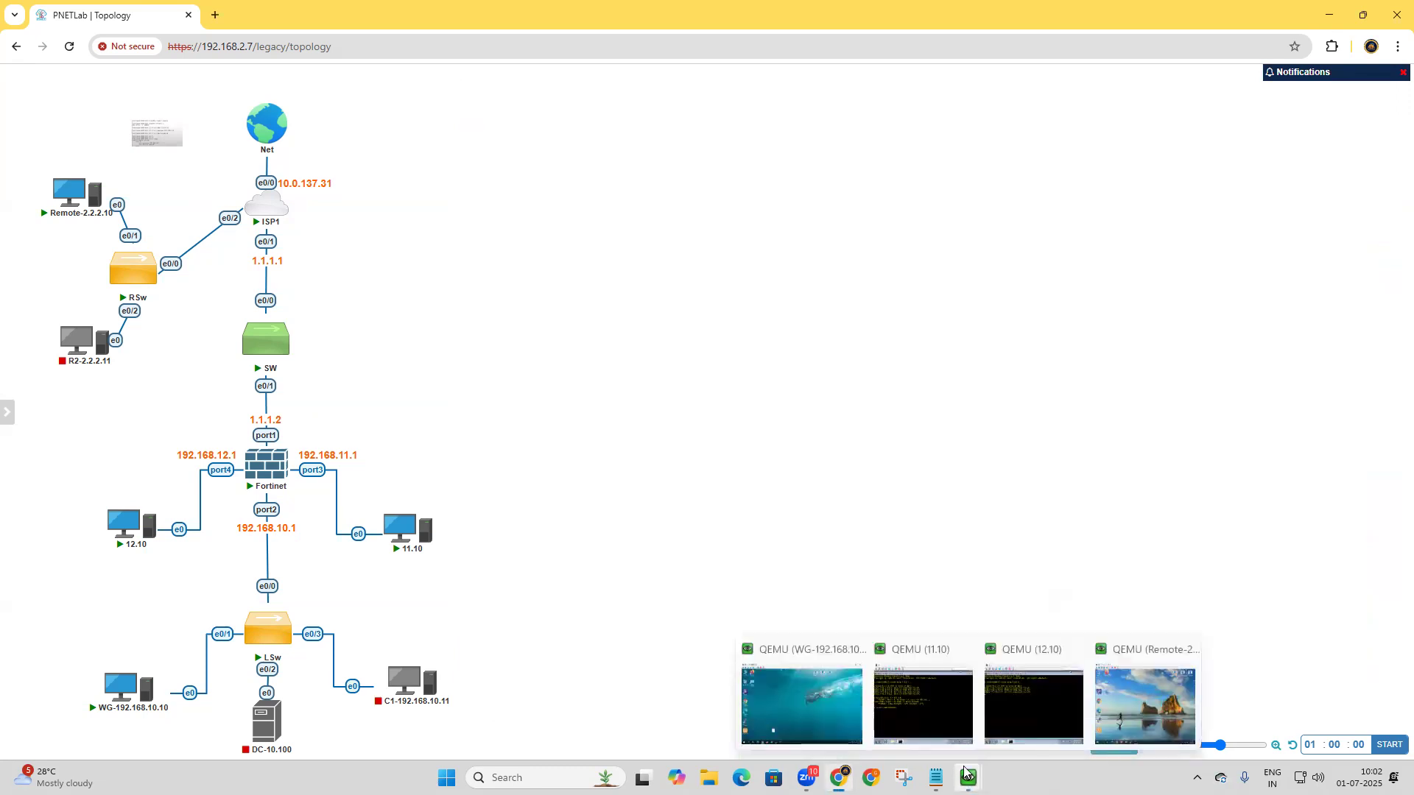
click(1119, 710)
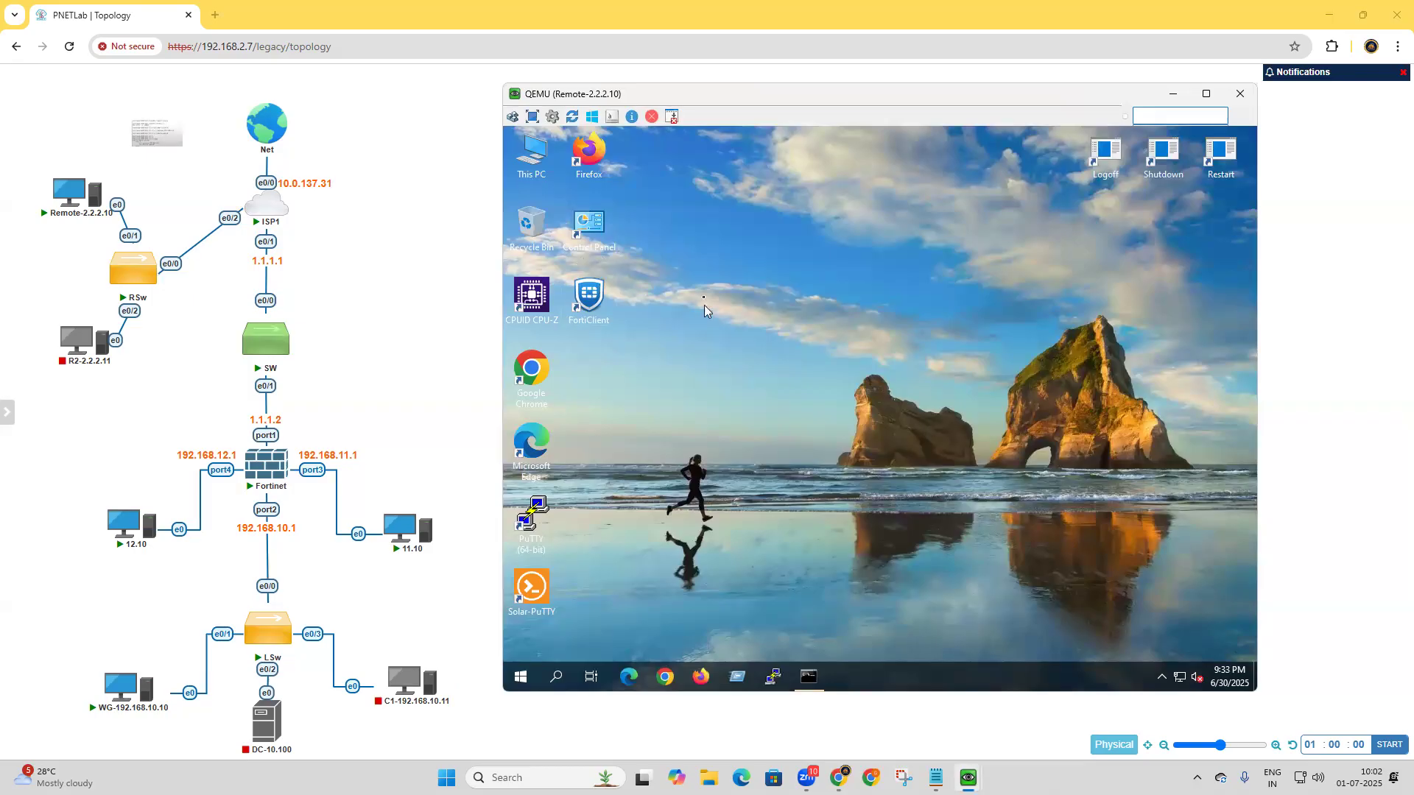
click(737, 678)
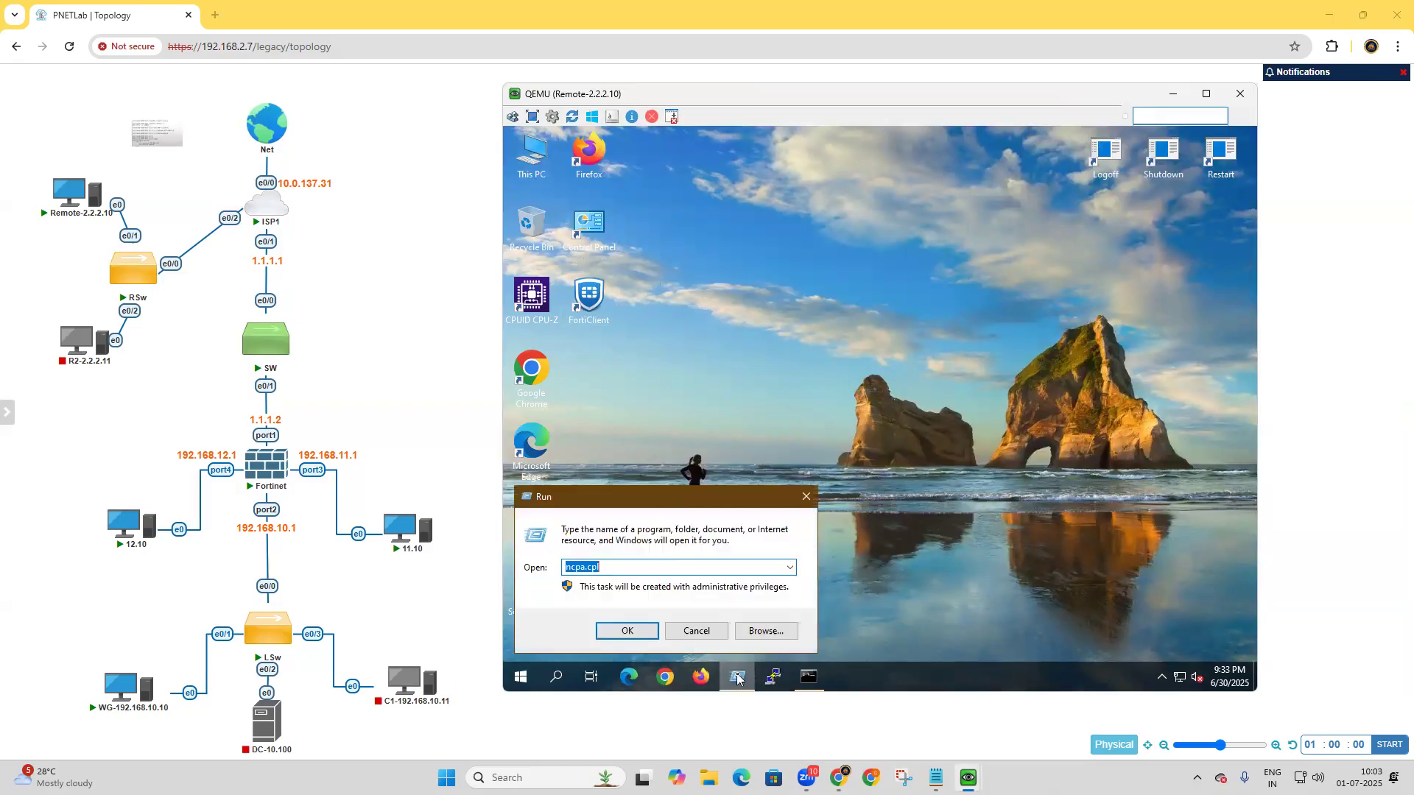
click(625, 635)
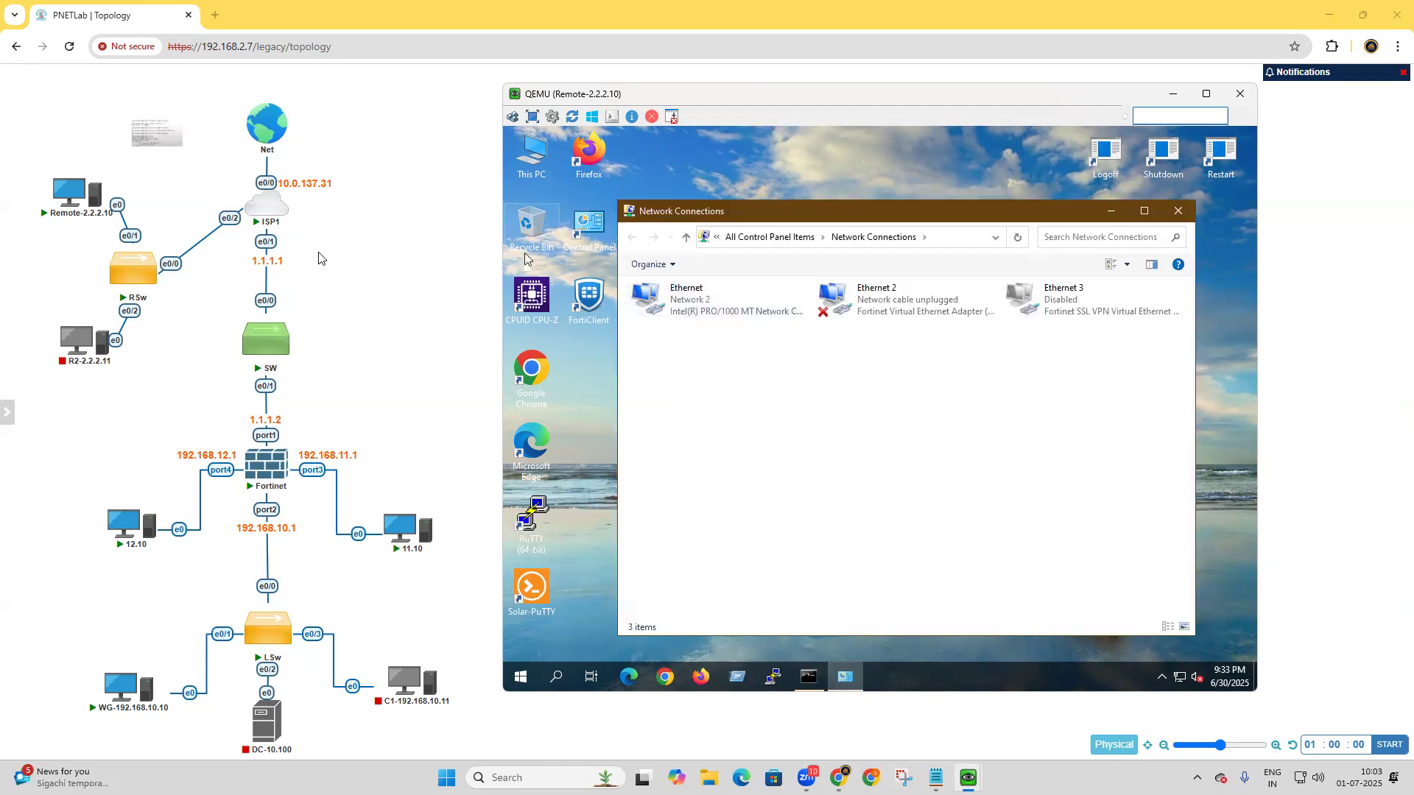
click(704, 311)
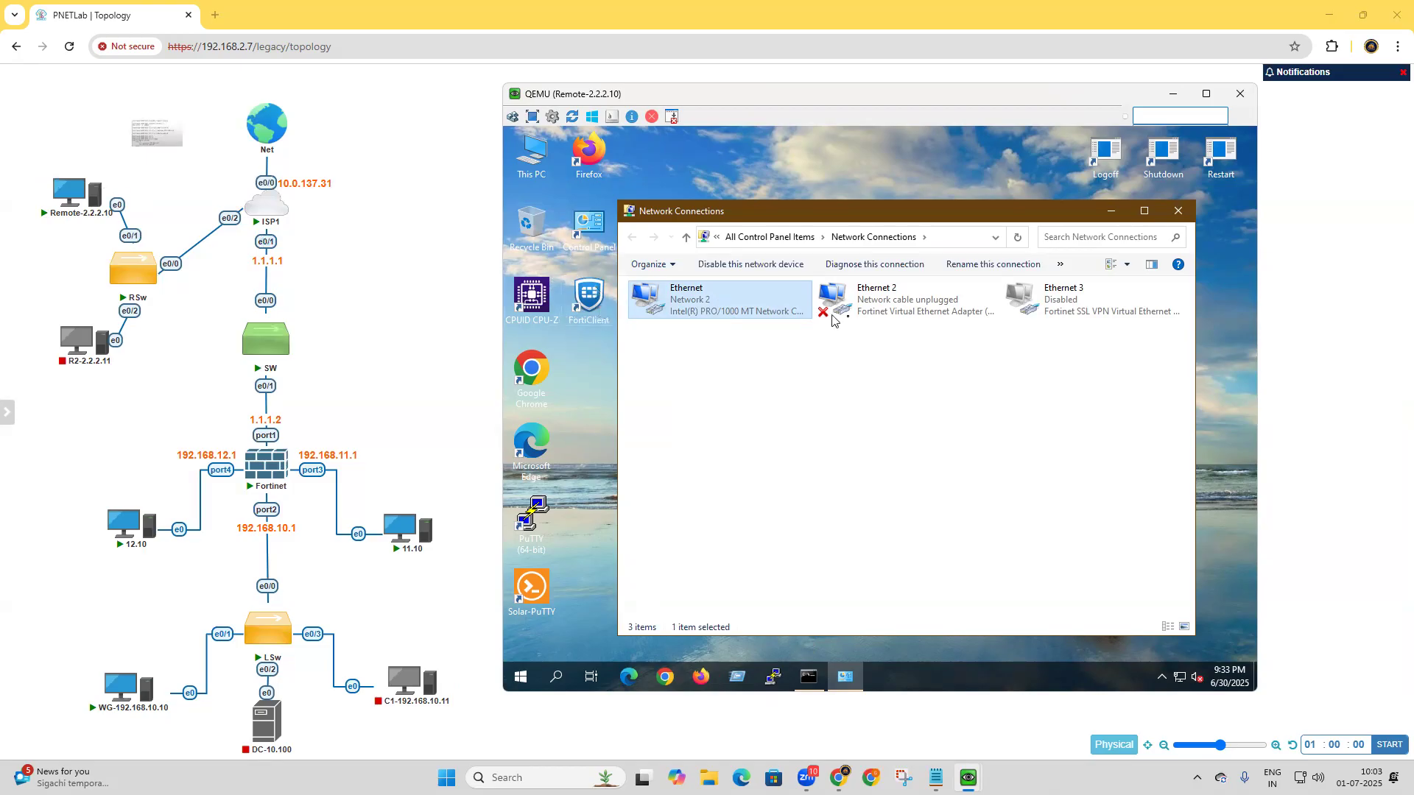
click(898, 308)
key(Right)
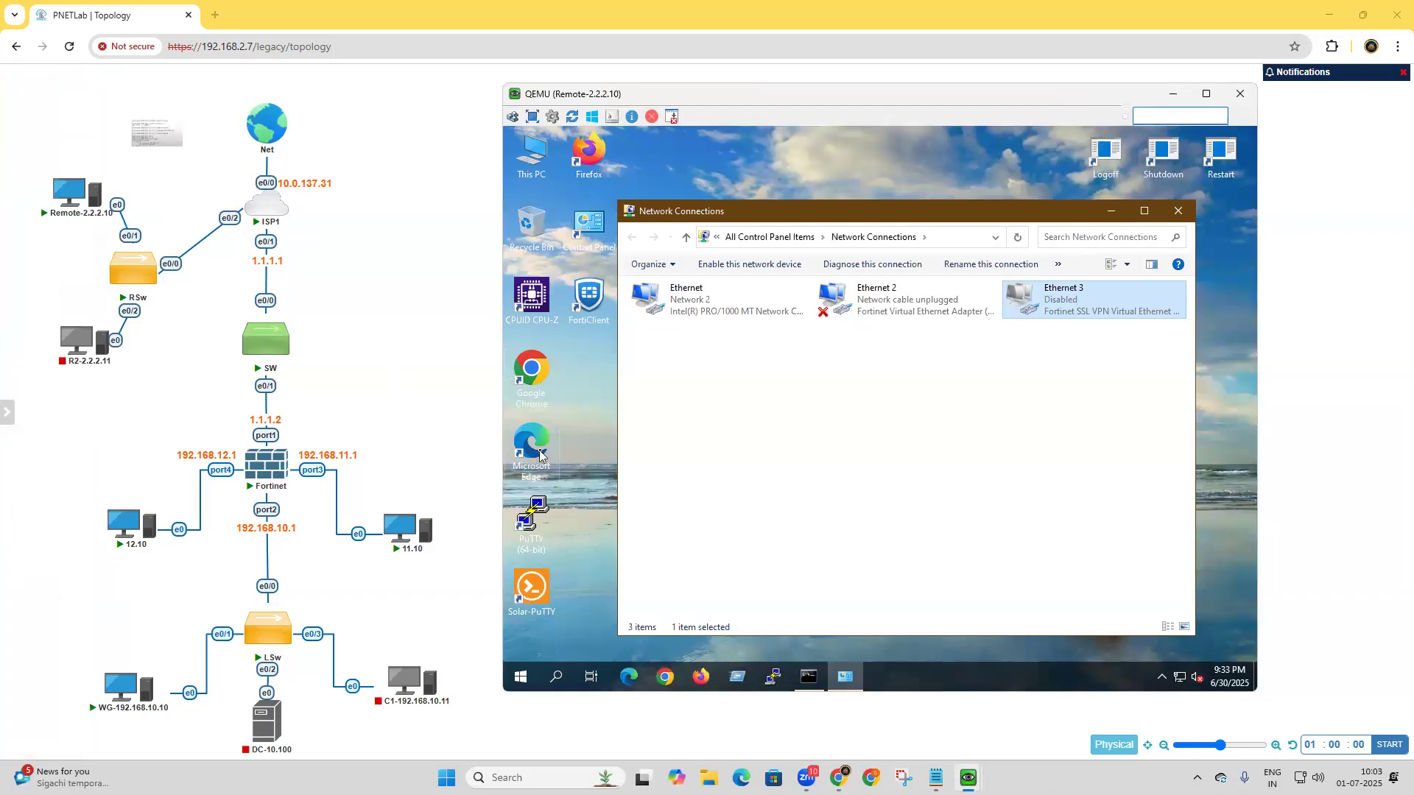
mouse_move(62, 193)
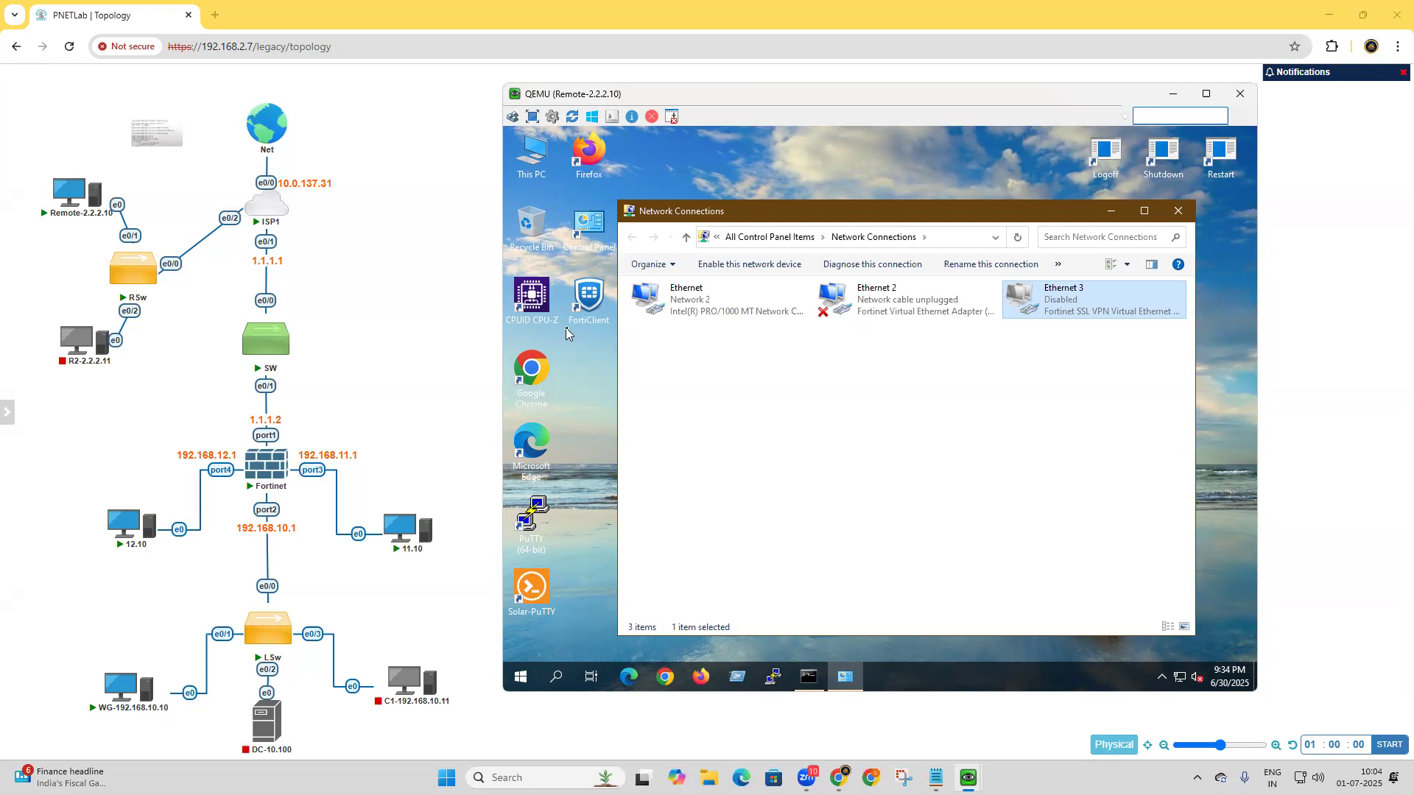
Switch back to the WG-192.168.10.10 machine and bring up its browser with the FortiGate SSL-VPN settings.
click(1171, 94)
mouse_move(967, 777)
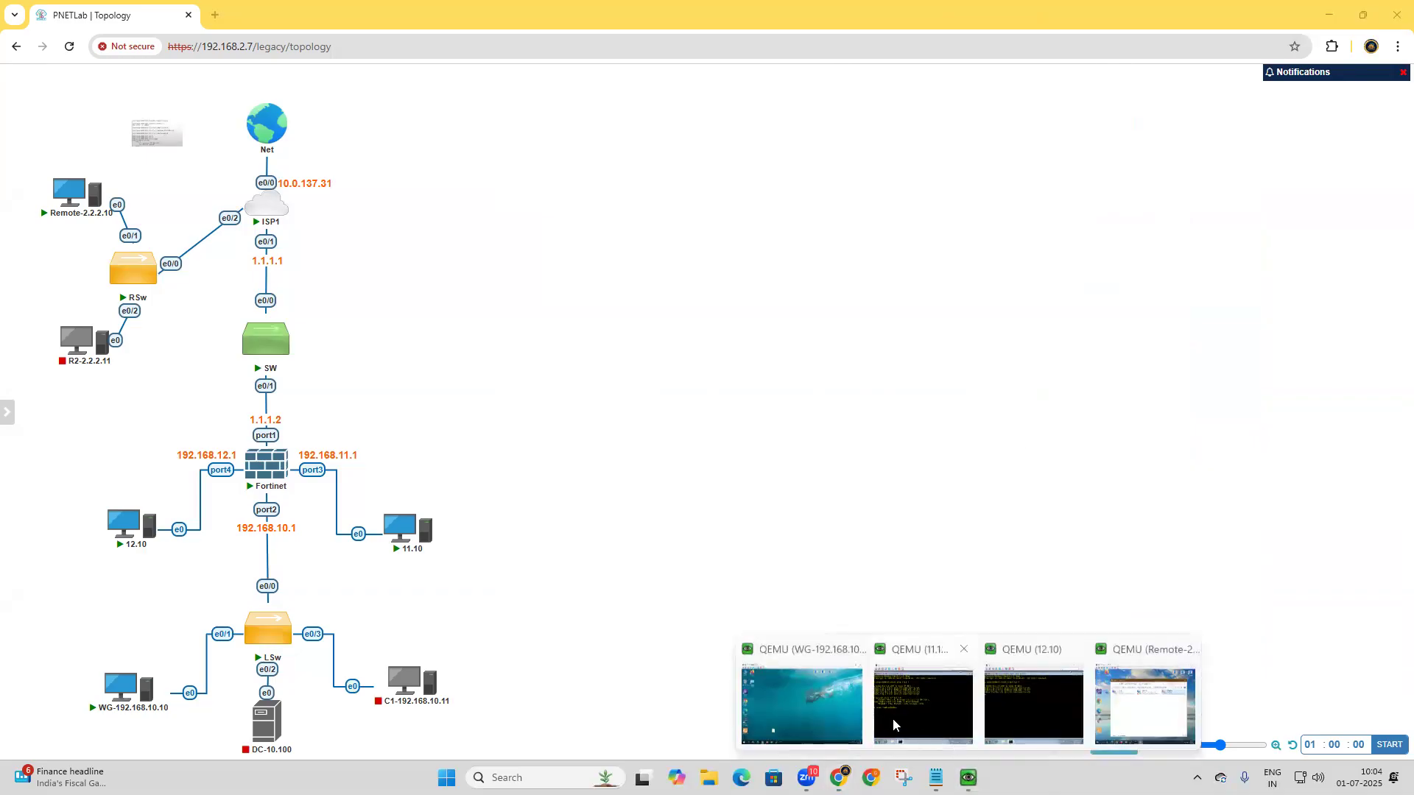
click(840, 714)
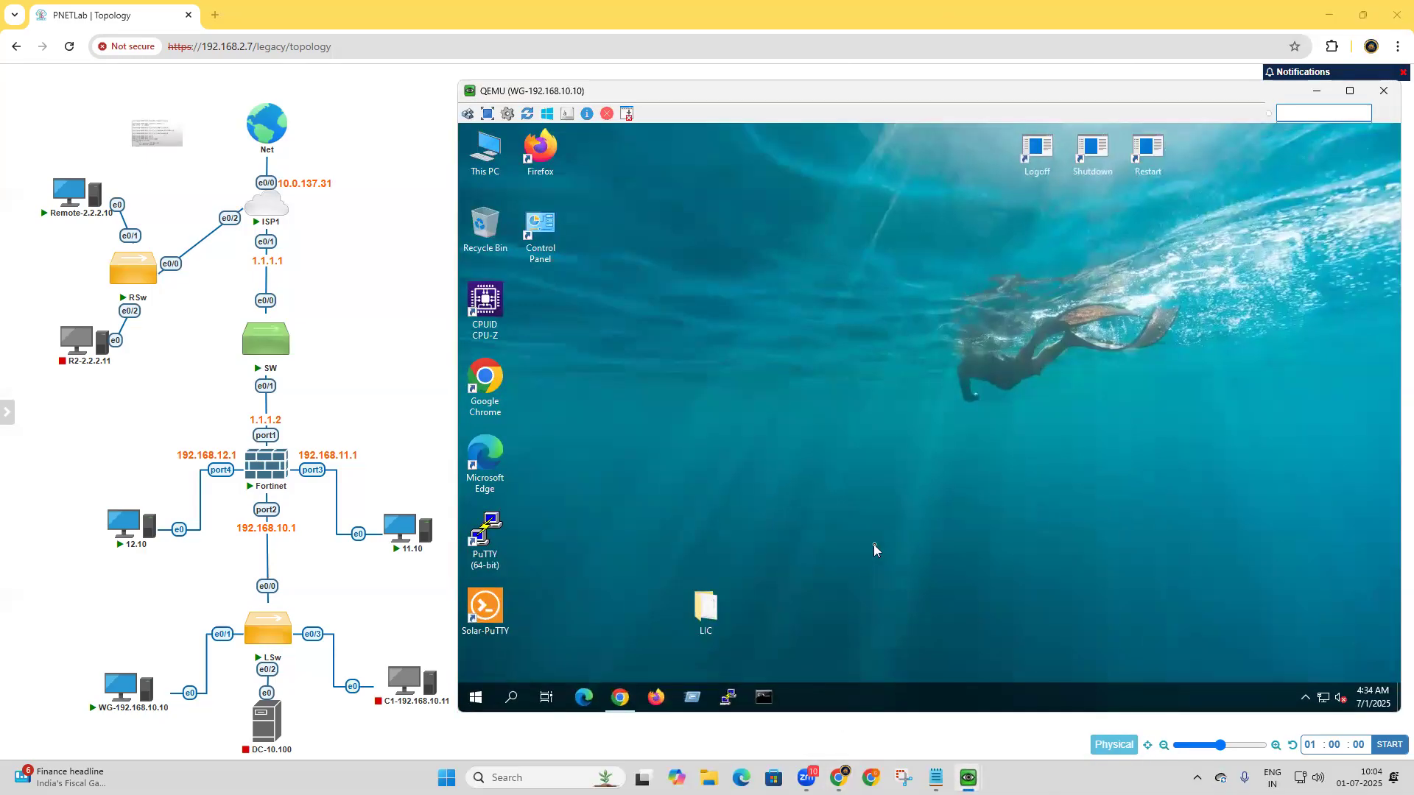
click(620, 697)
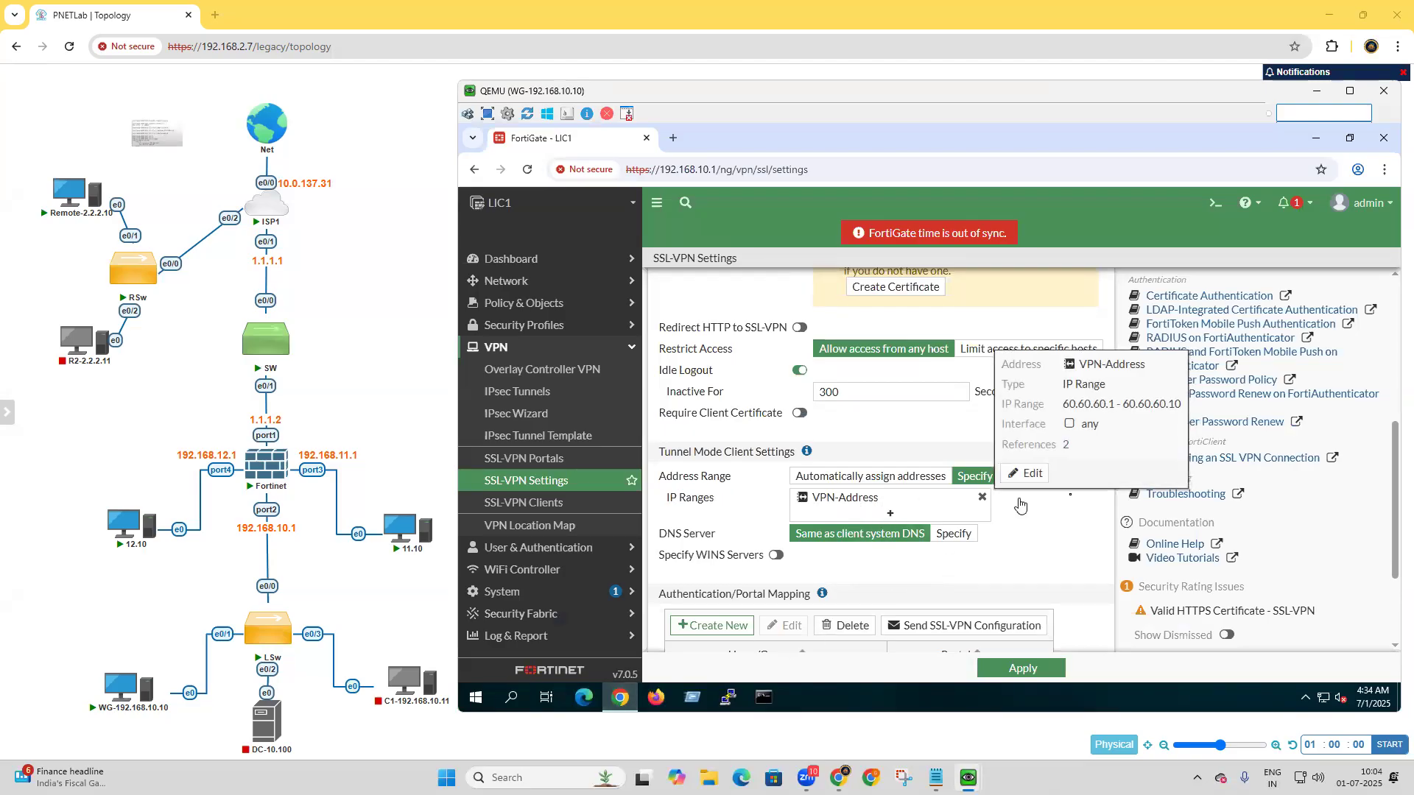
Add an authentication/portal mapping of VPN-USER-GROUP to the full-access portal and apply the SSL-VPN settings.
scroll(1041, 560, down, 2)
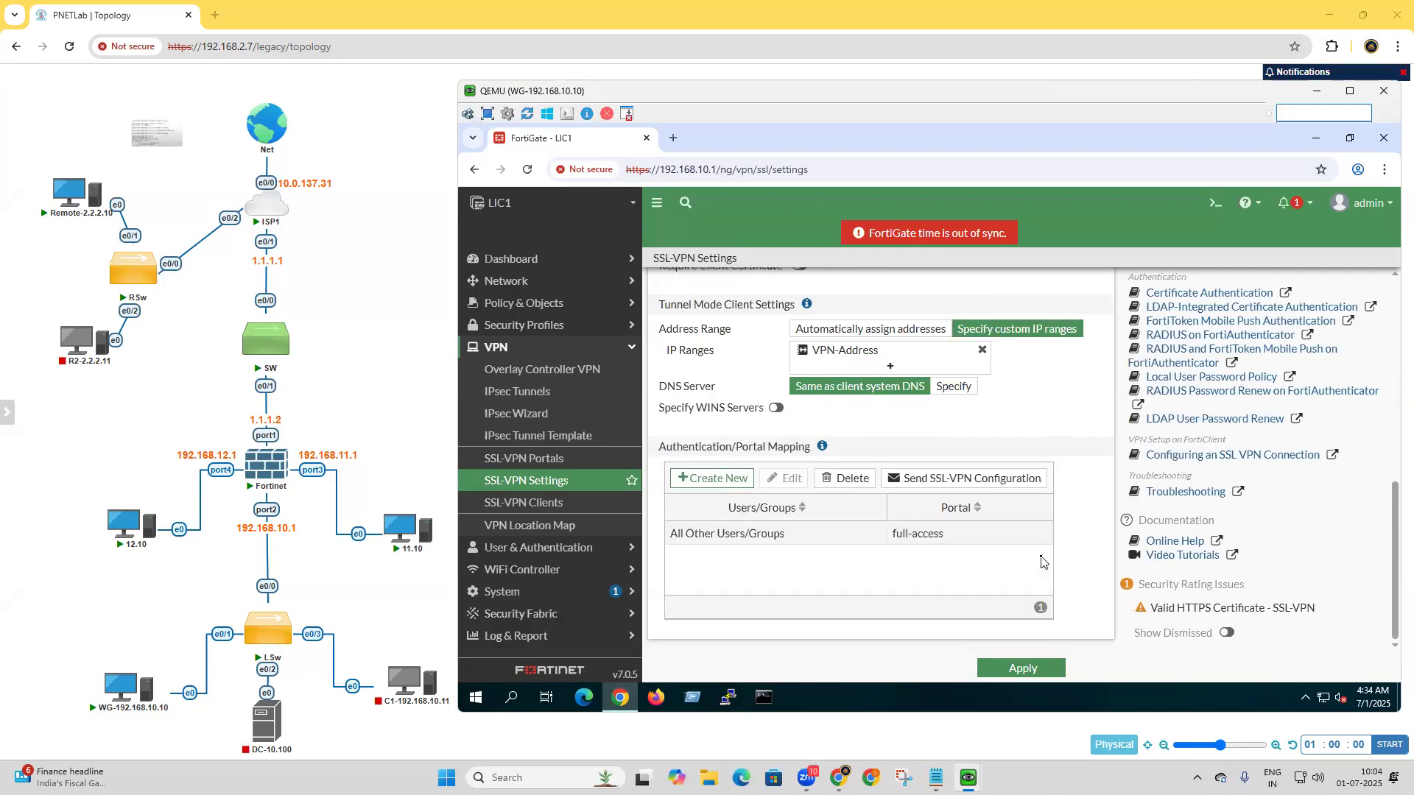
click(711, 478)
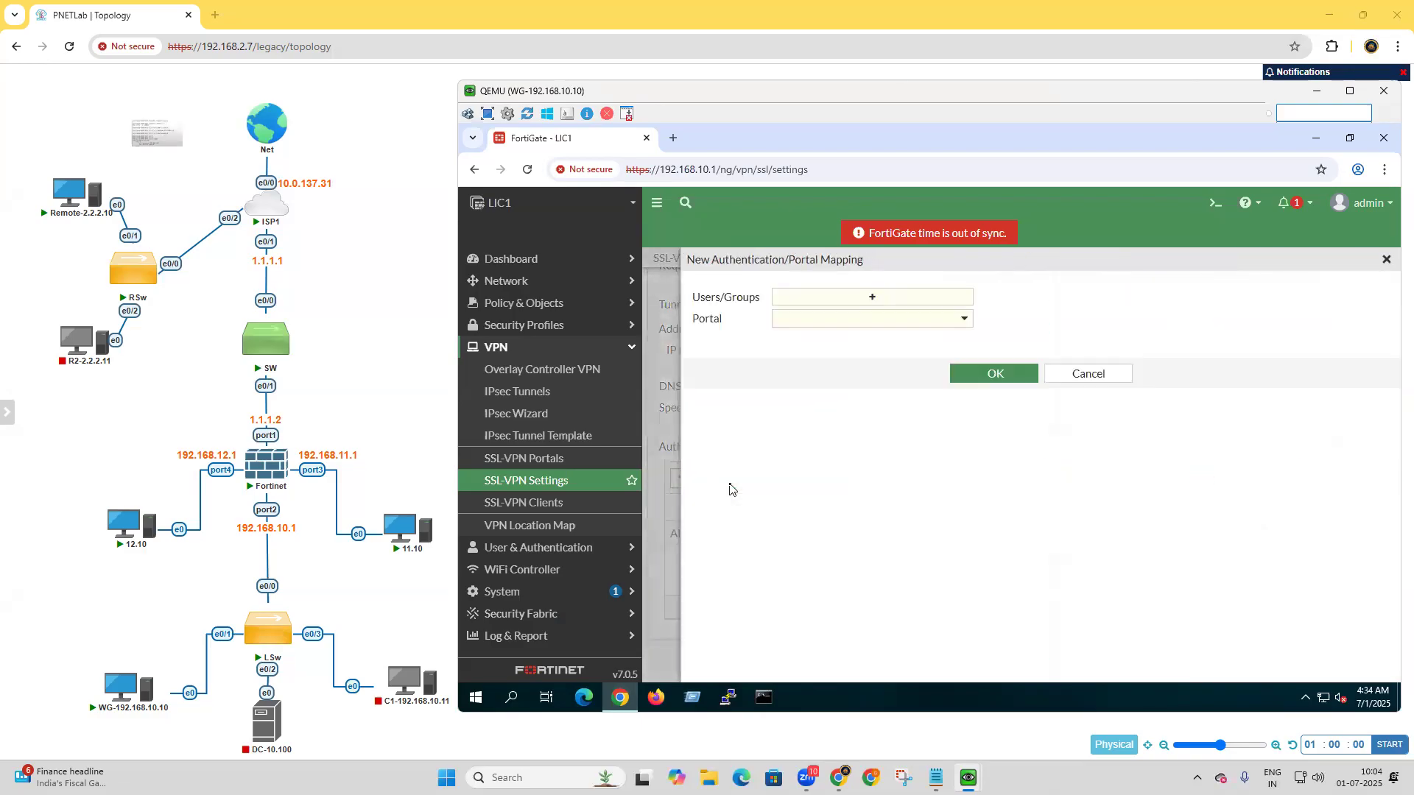
click(891, 298)
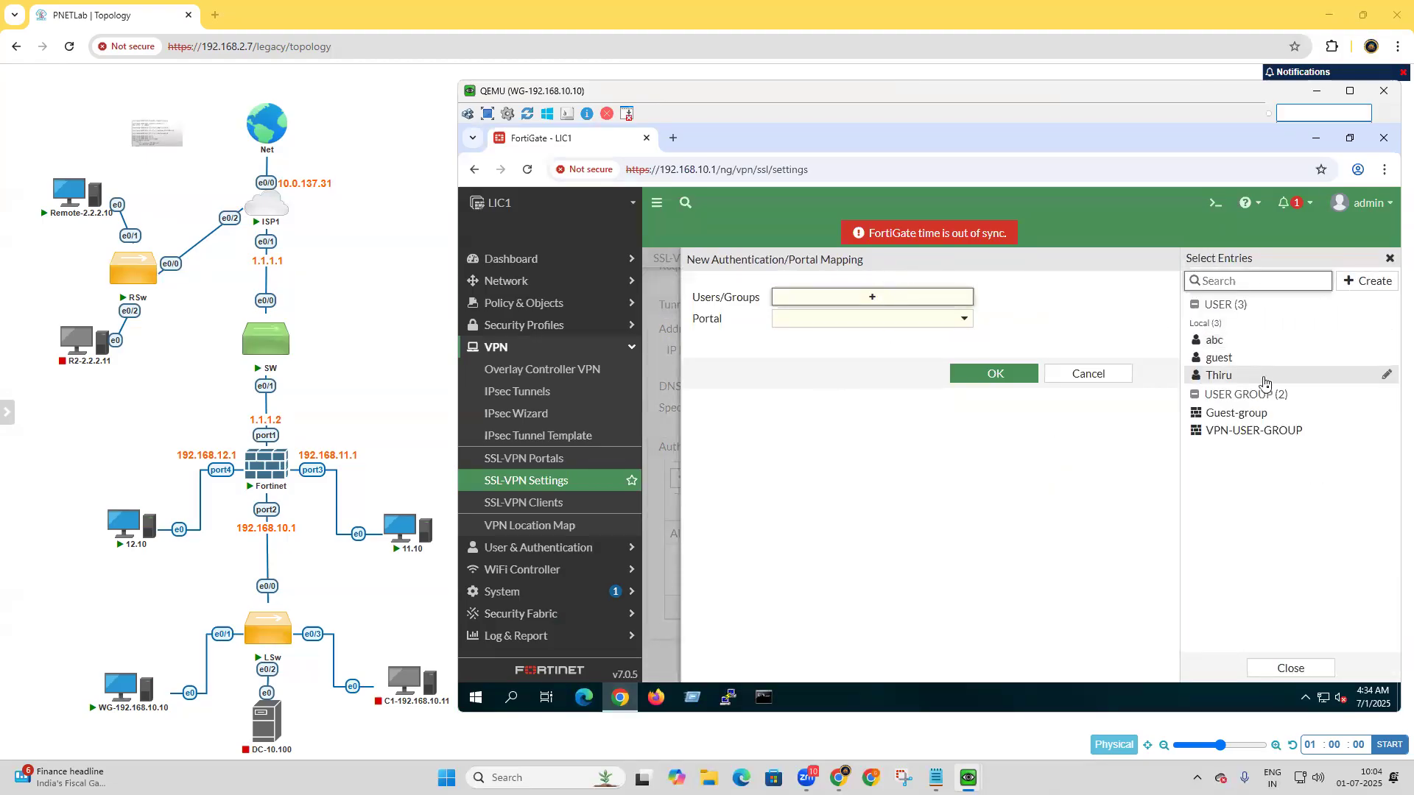
click(1263, 433)
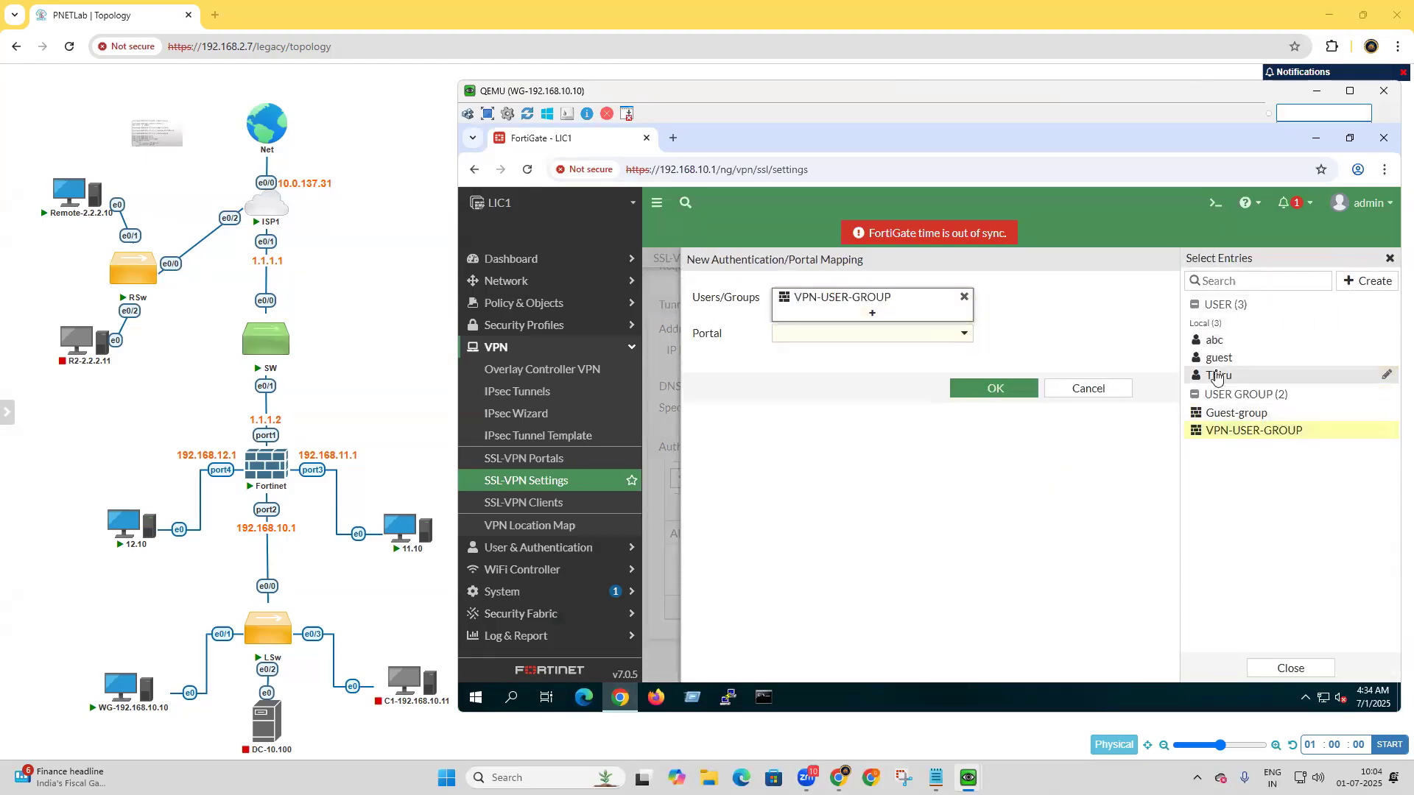
mouse_move(1247, 351)
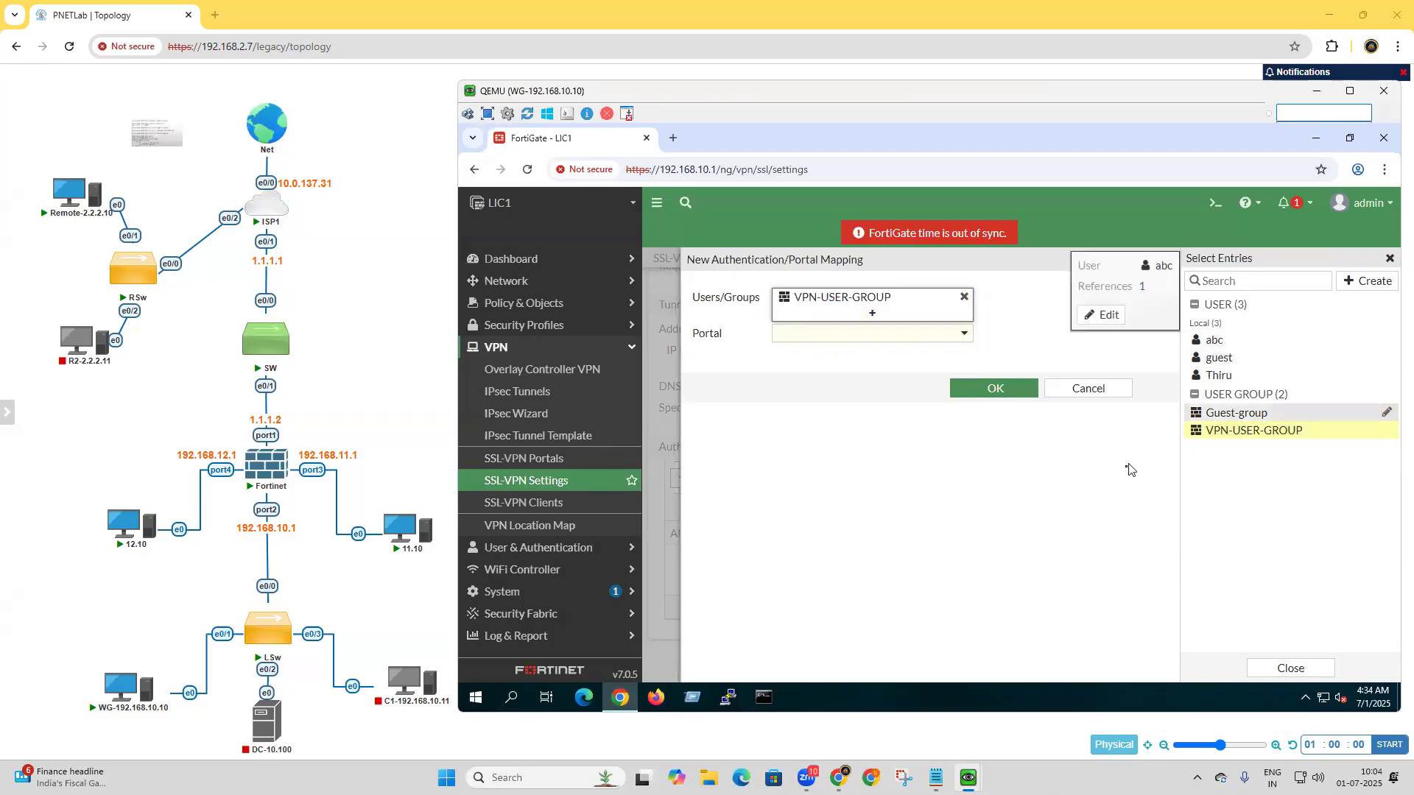
click(914, 337)
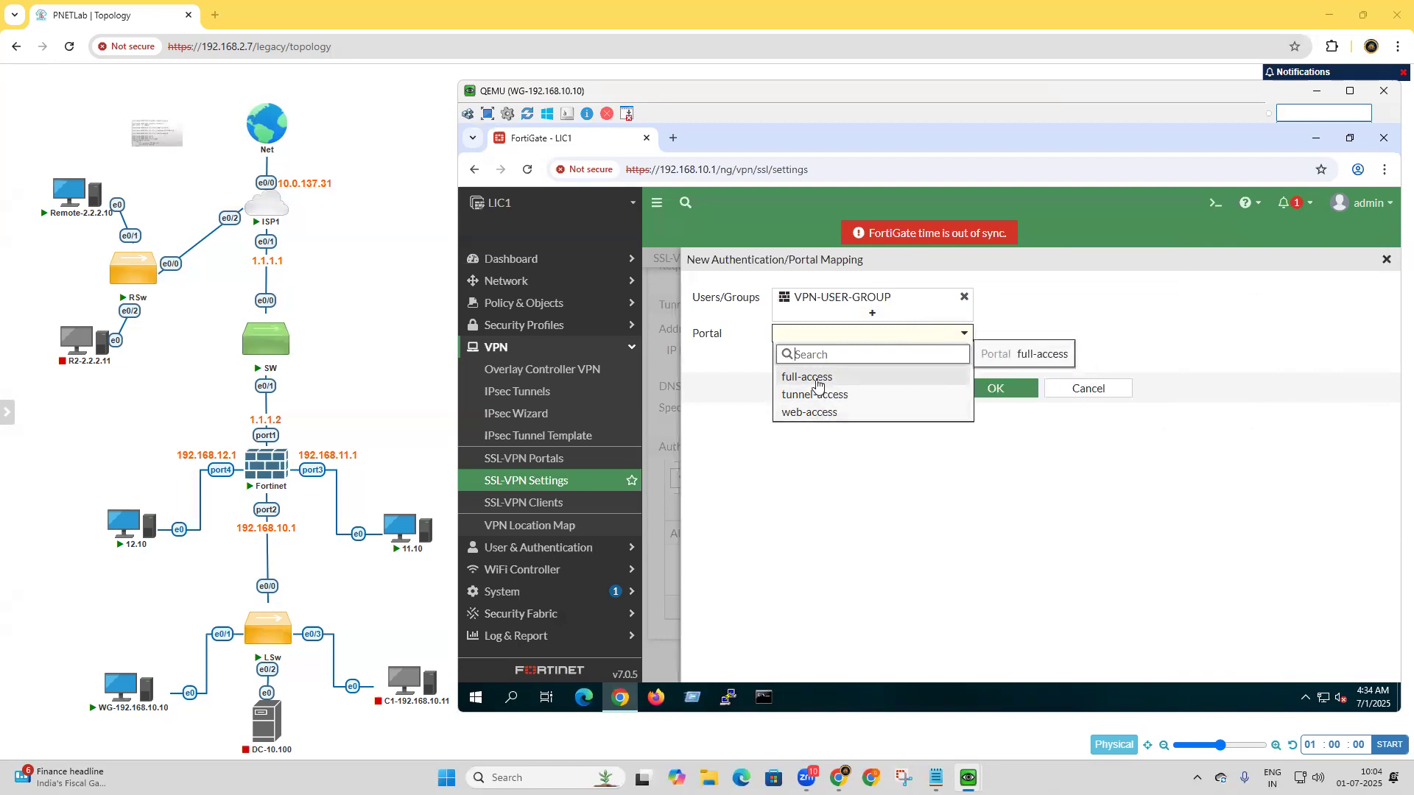
click(817, 378)
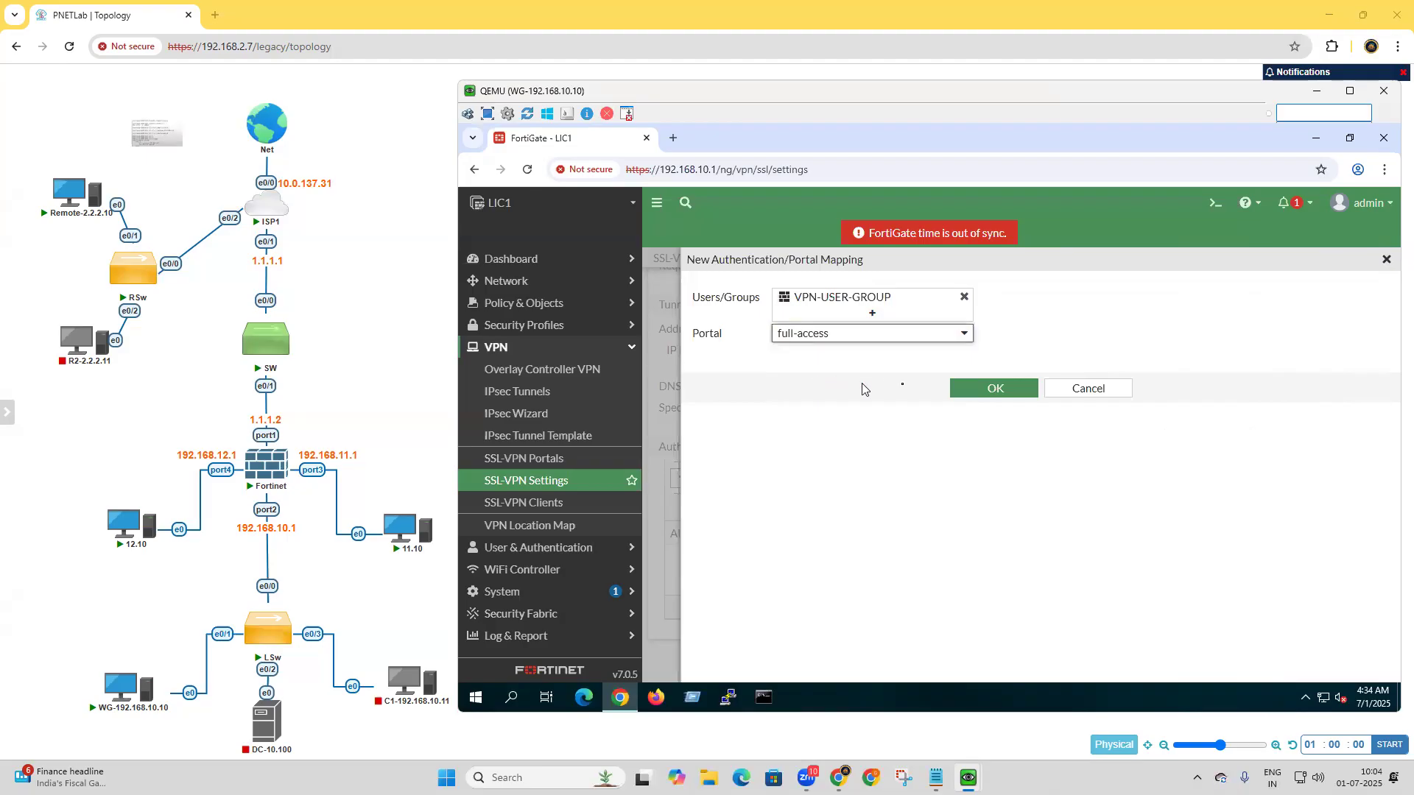
click(995, 389)
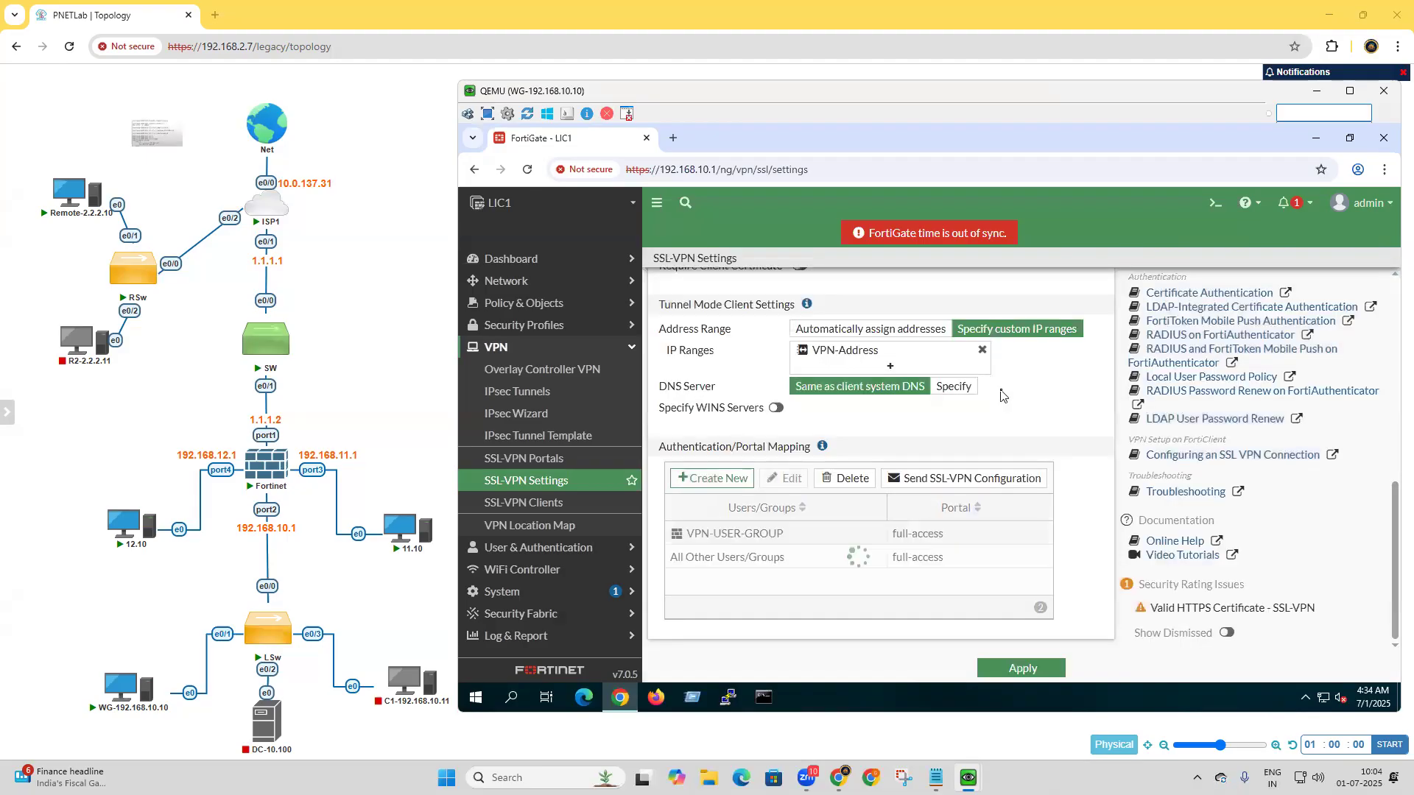
click(1039, 674)
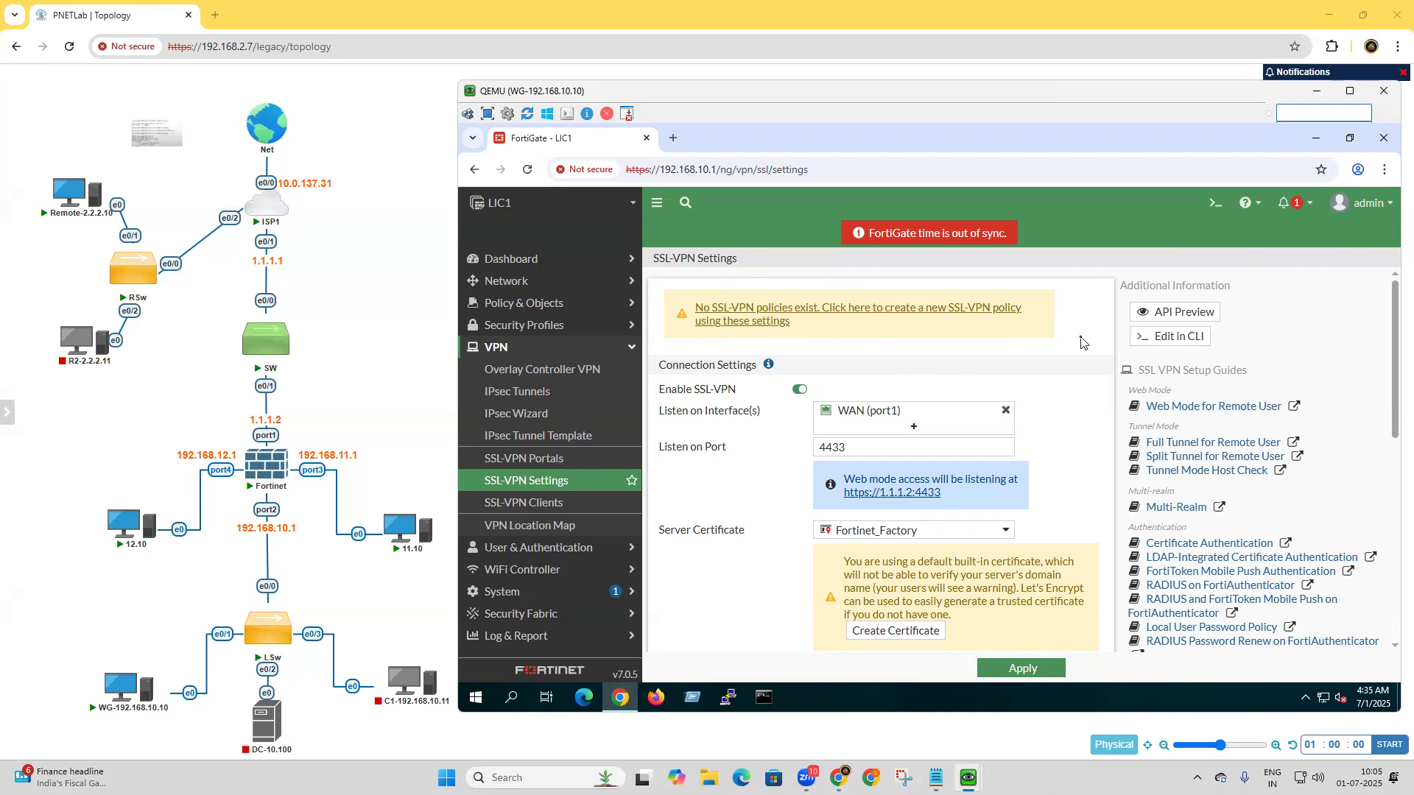
Start a new SSL-VPN firewall policy from the applied SSL-VPN settings and name it SSL-VPN1.
click(840, 316)
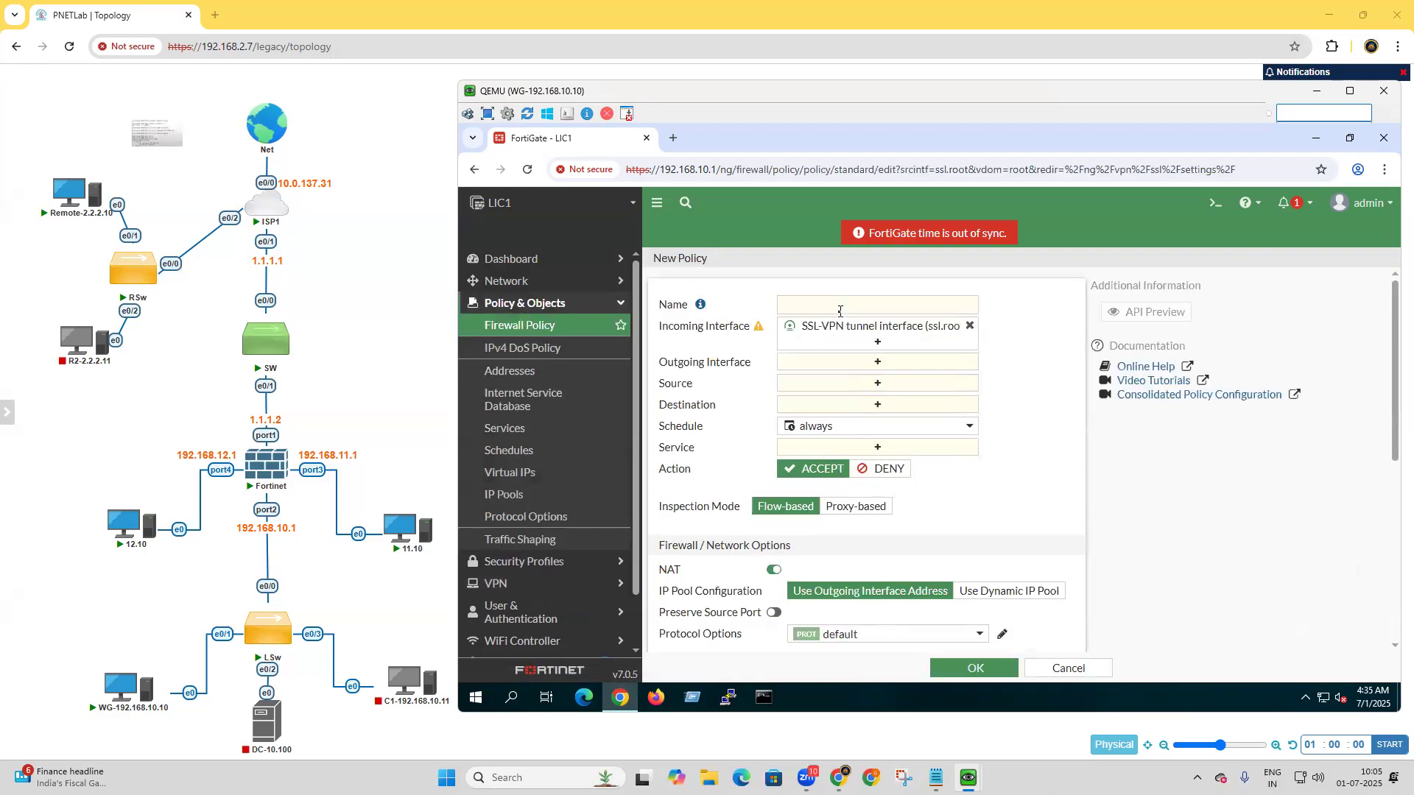
click(839, 311)
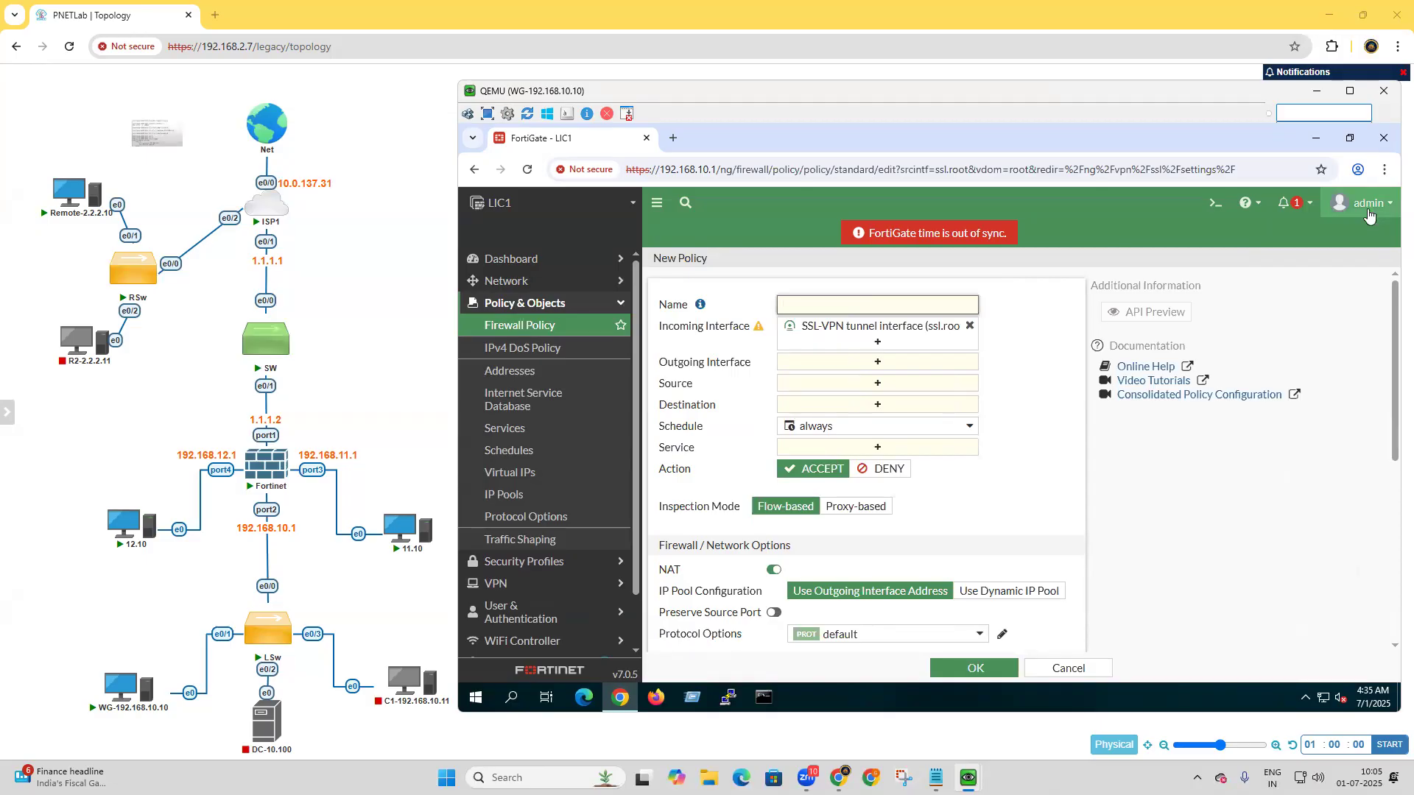
text(SSS)
key(BackSpace)
key(BackSpace)
text(S)
key(shift)
key(shift)
key(shift)
key(shift)
key(shift)
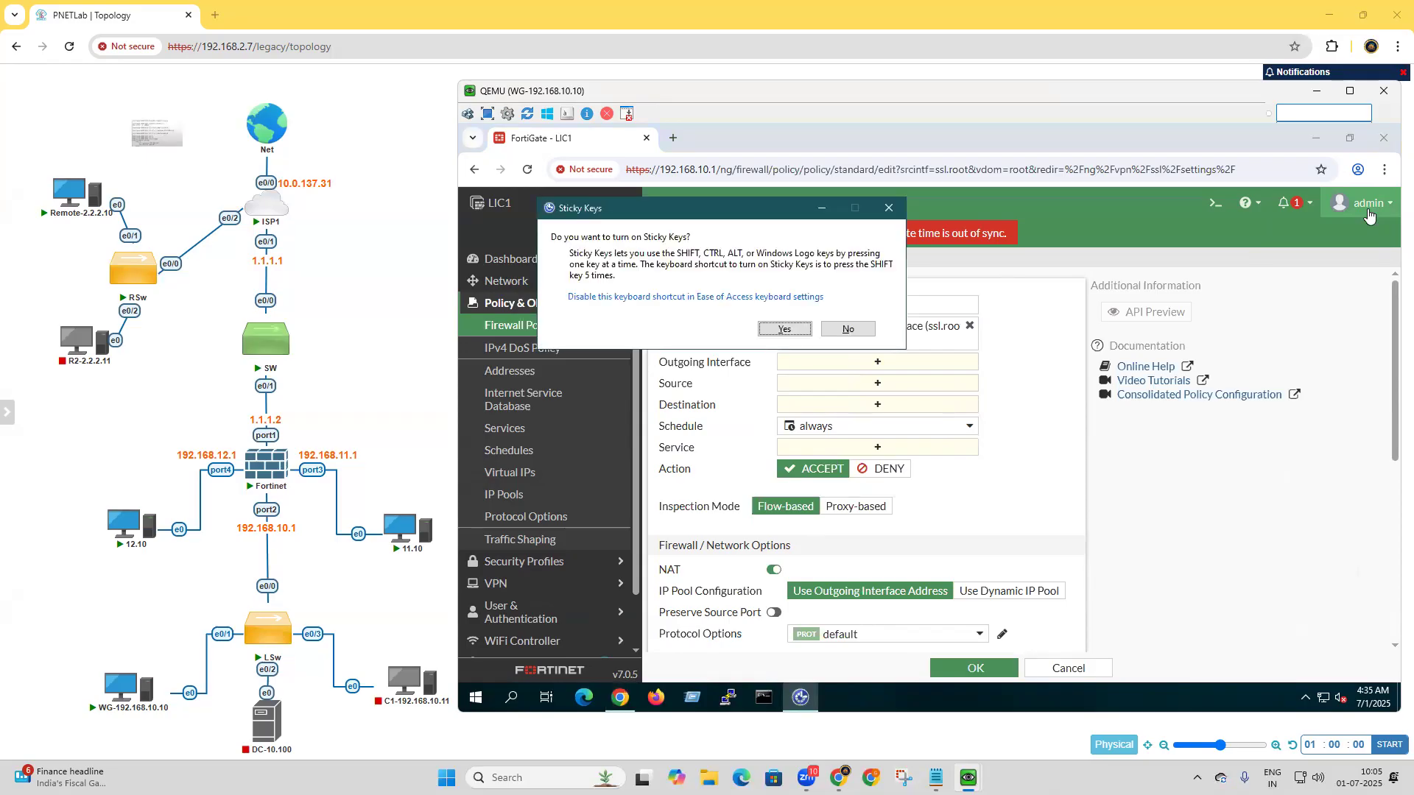
key(Escape)
text(L-VPN1)
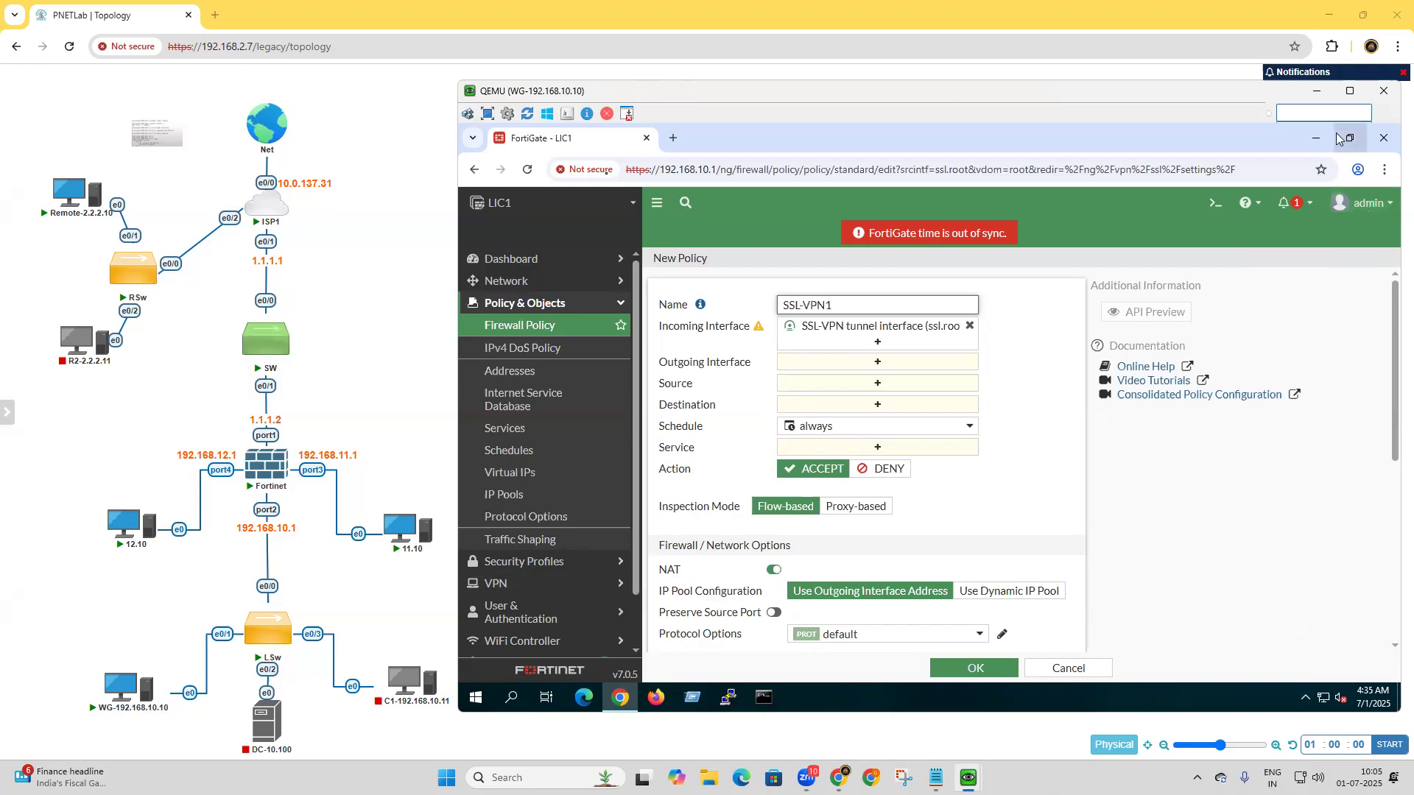
Set the SSL-VPN1 policy's outgoing interface to LAN10 (port2).
mouse_move(752, 330)
mouse_move(67, 185)
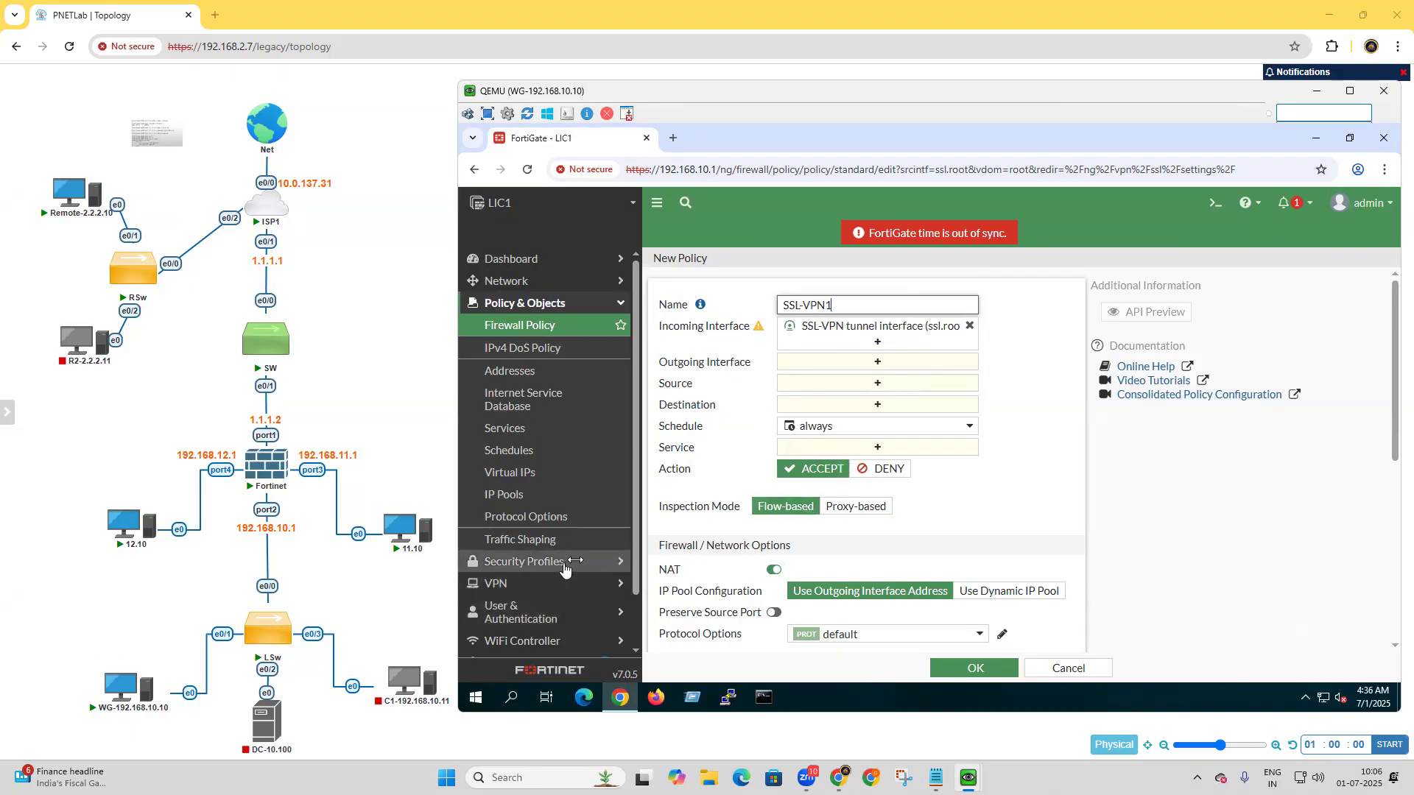
click(879, 362)
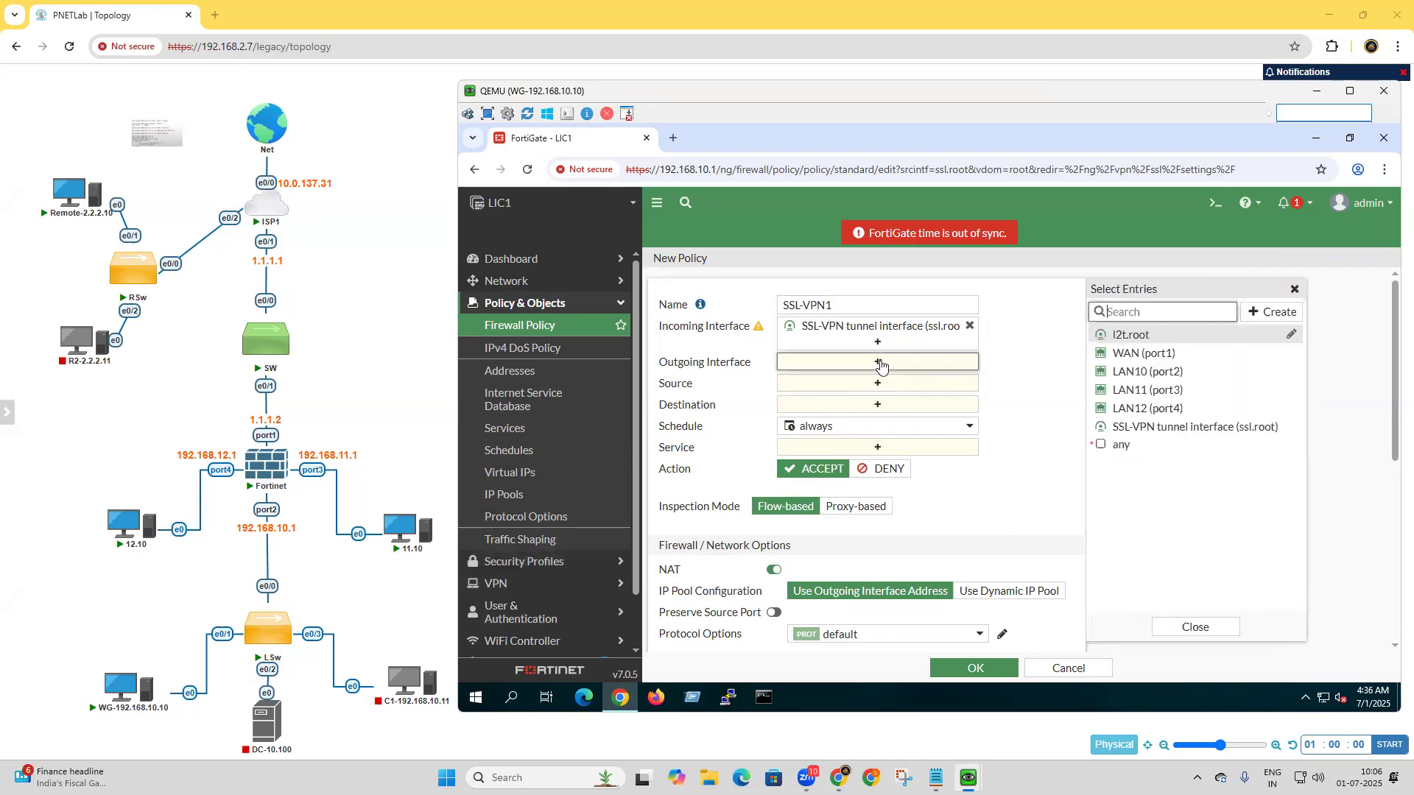
click(1163, 375)
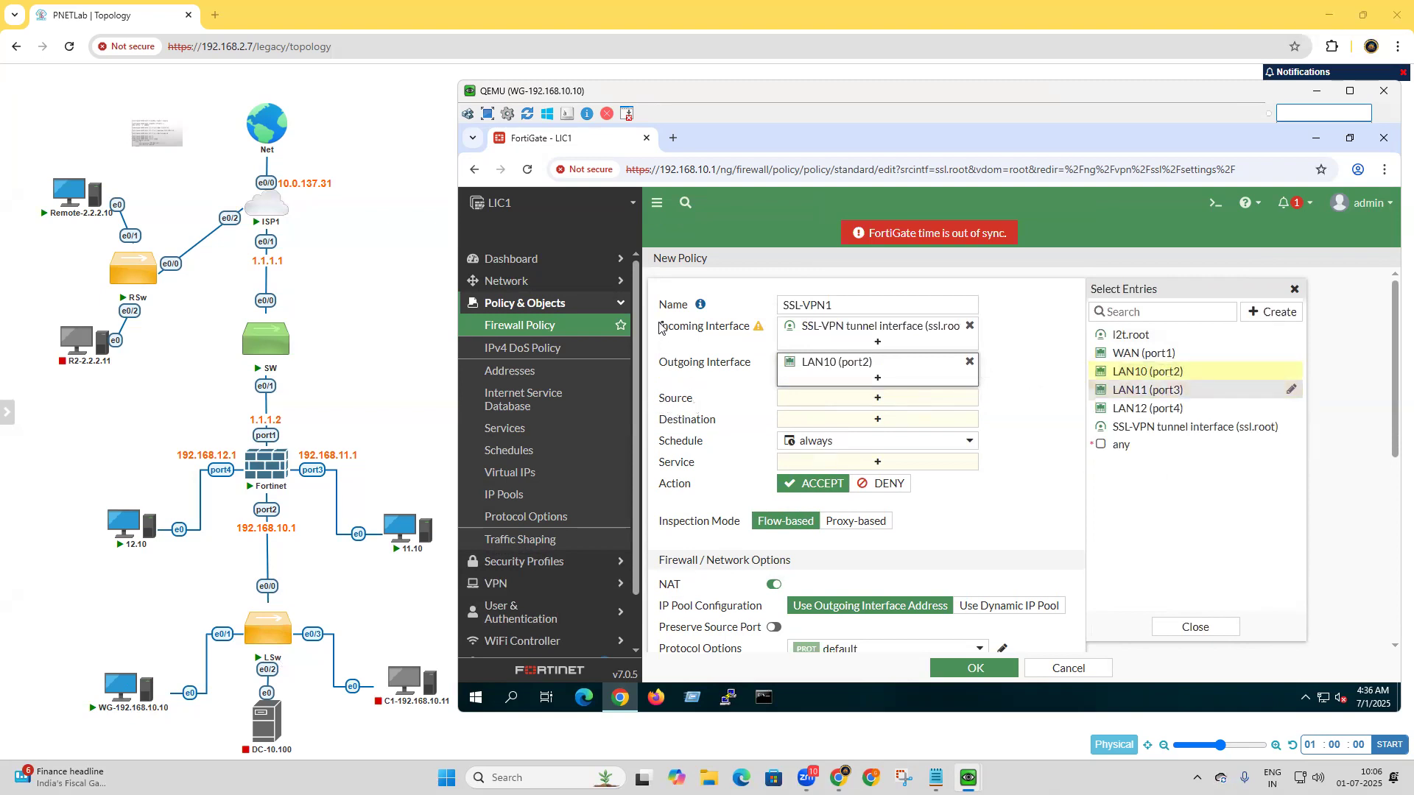
Set the SSL-VPN1 policy's source to the all address and the VPN-USER-GROUP user group.
mouse_move(873, 333)
mouse_move(22, 219)
click(920, 402)
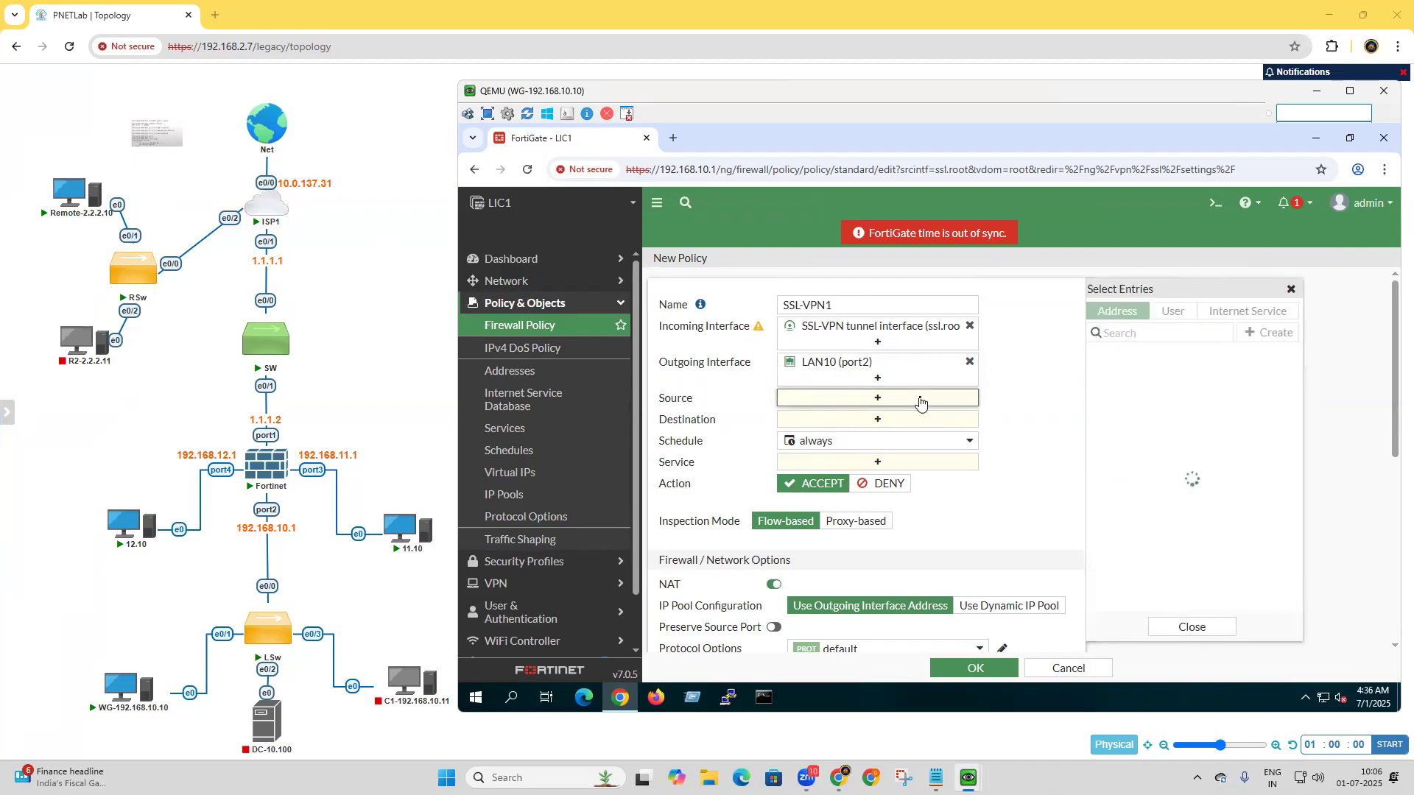
click(1129, 378)
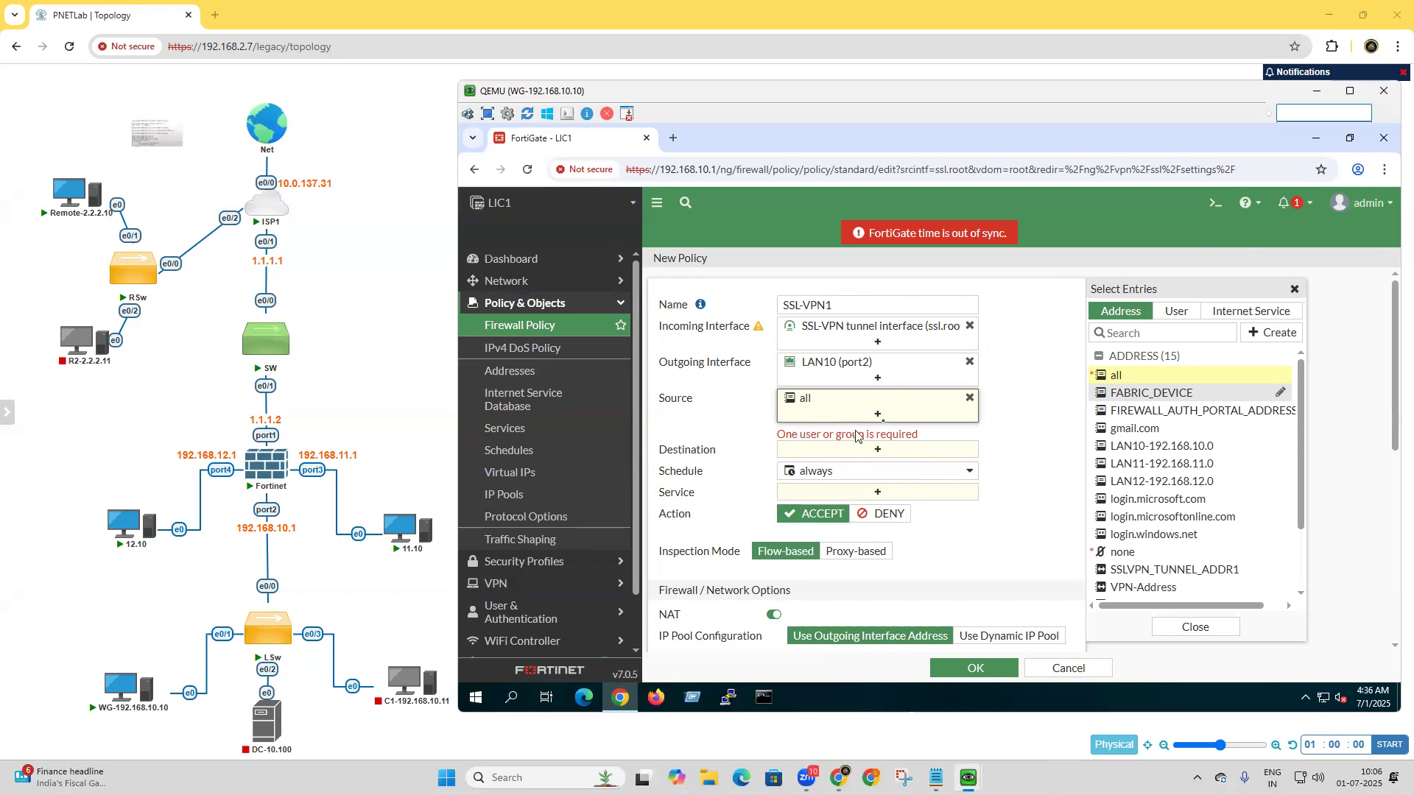
click(1178, 313)
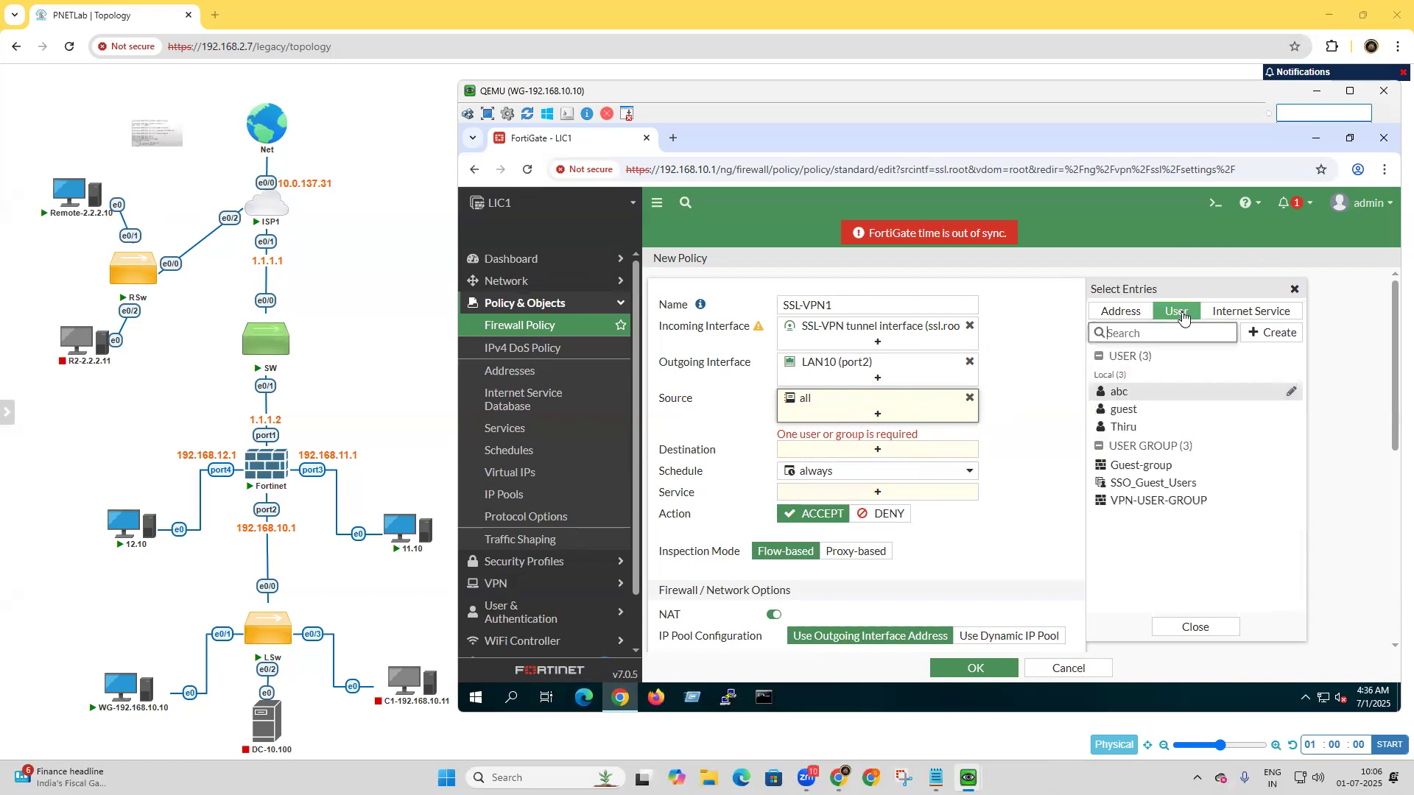
click(1134, 504)
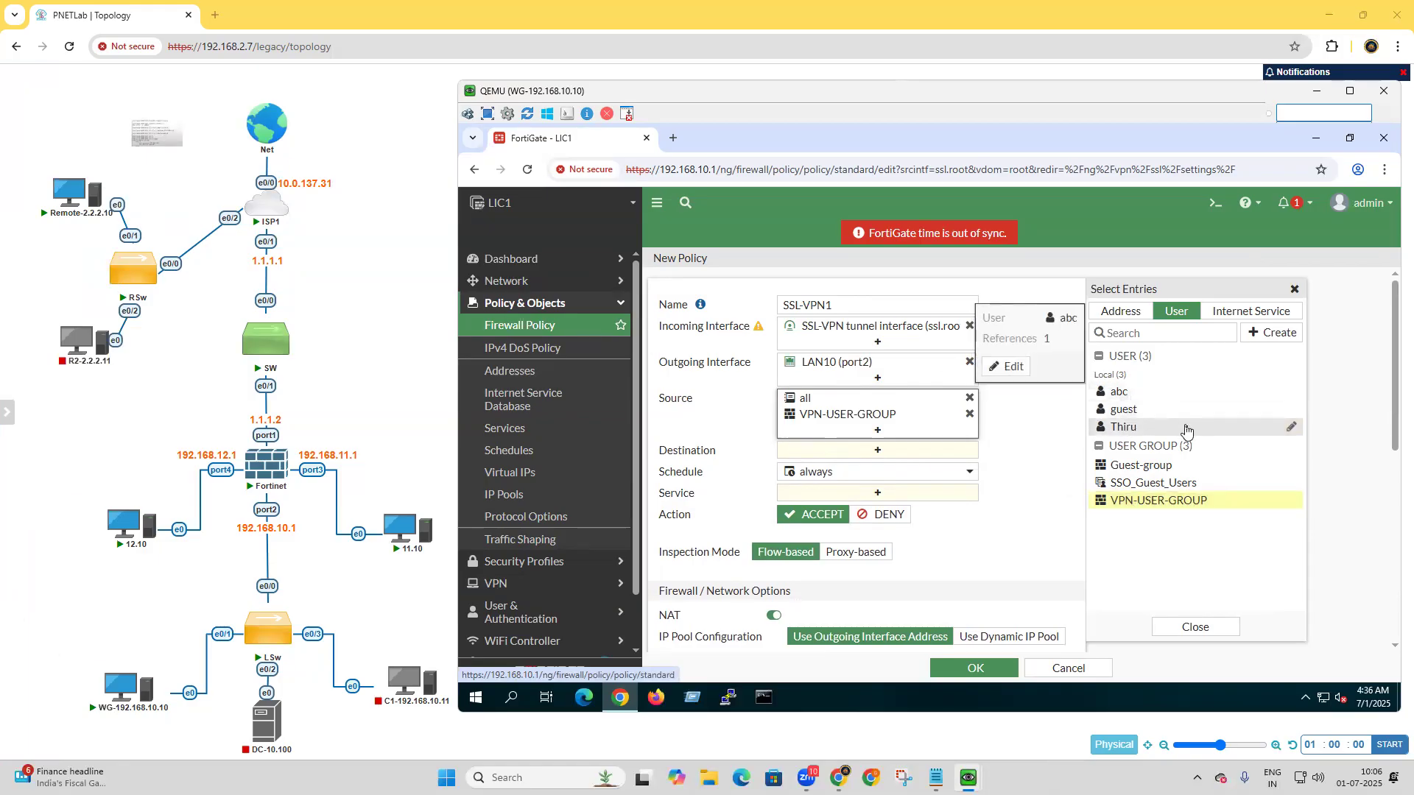
Set the SSL-VPN1 policy's destination to LAN10-192.168.10.0 and its service to ALL.
click(911, 451)
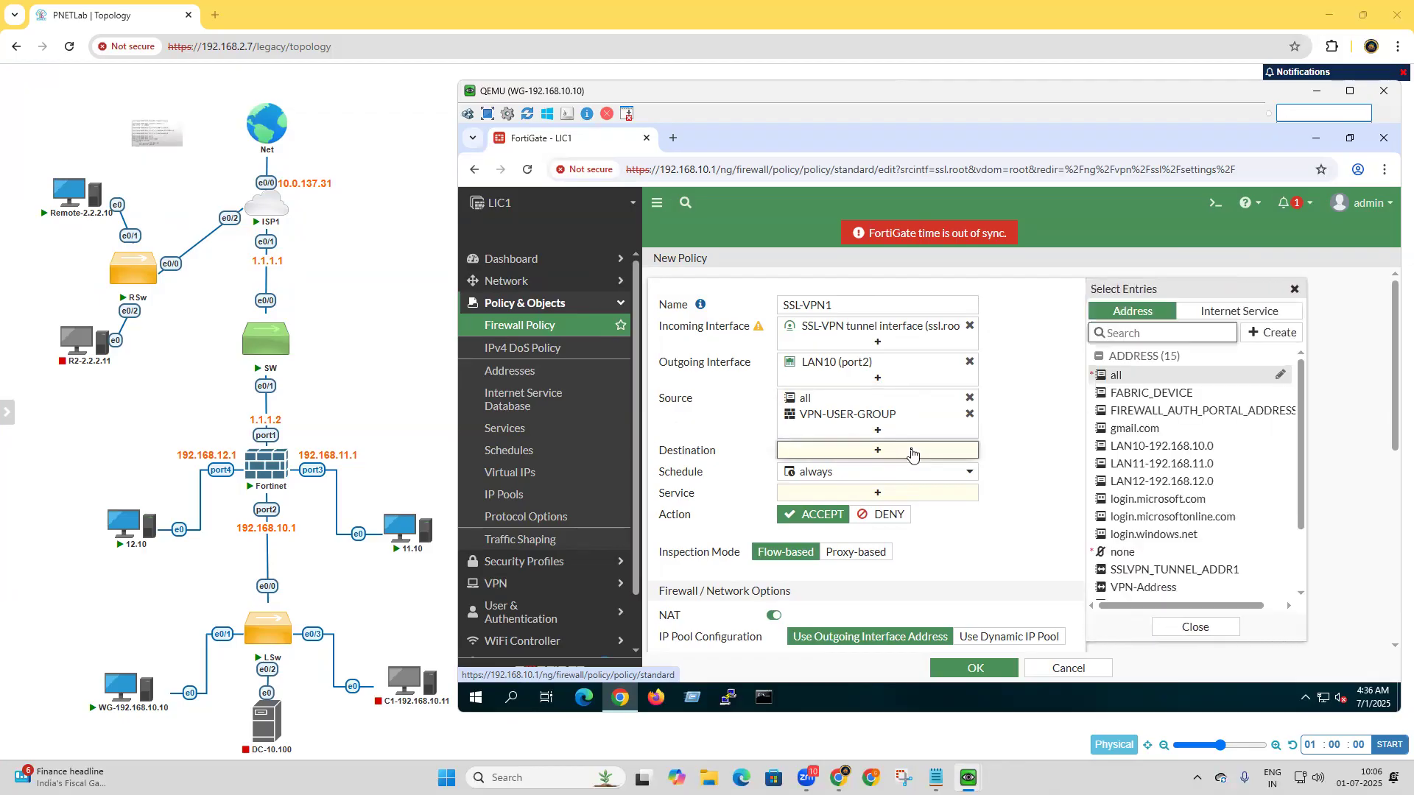
click(1169, 447)
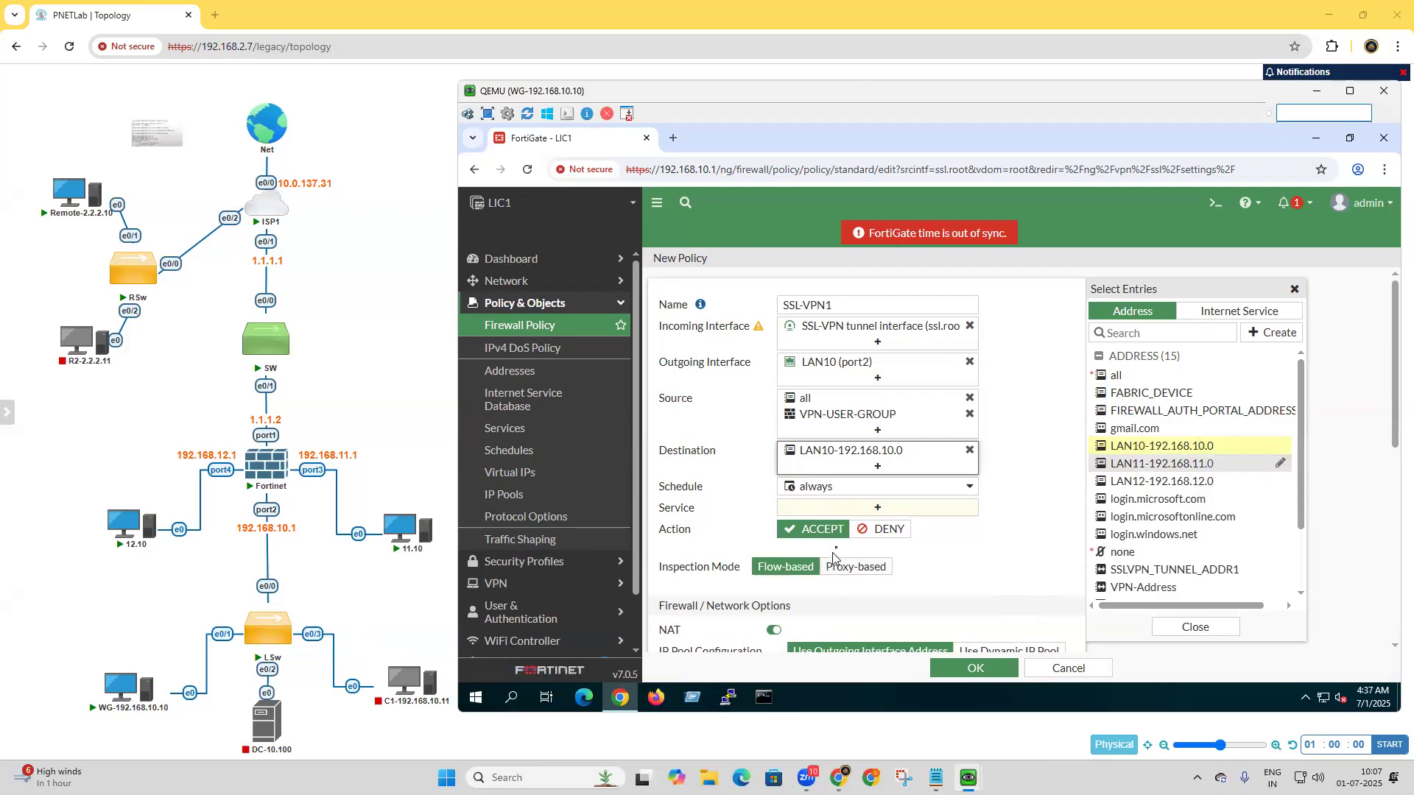
click(895, 513)
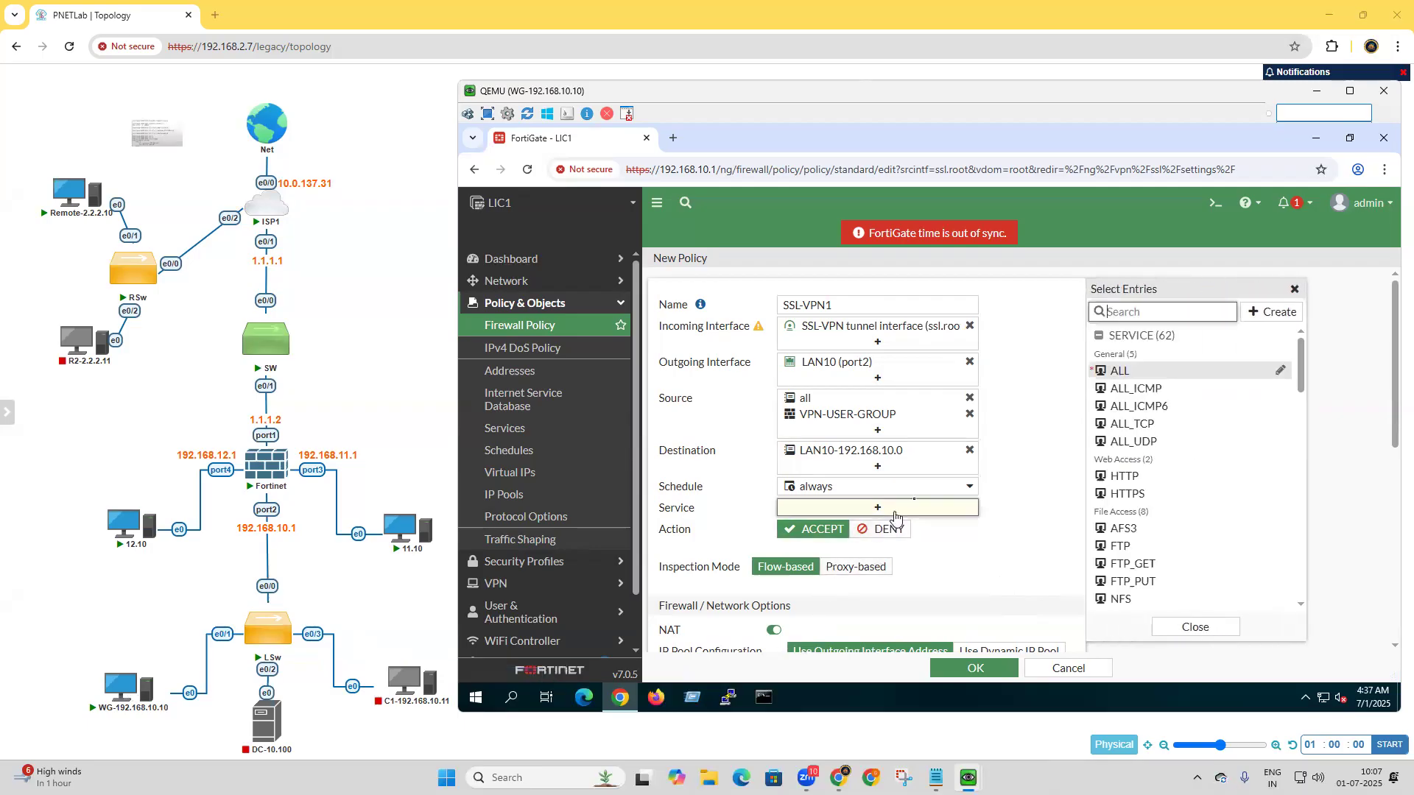
click(1150, 375)
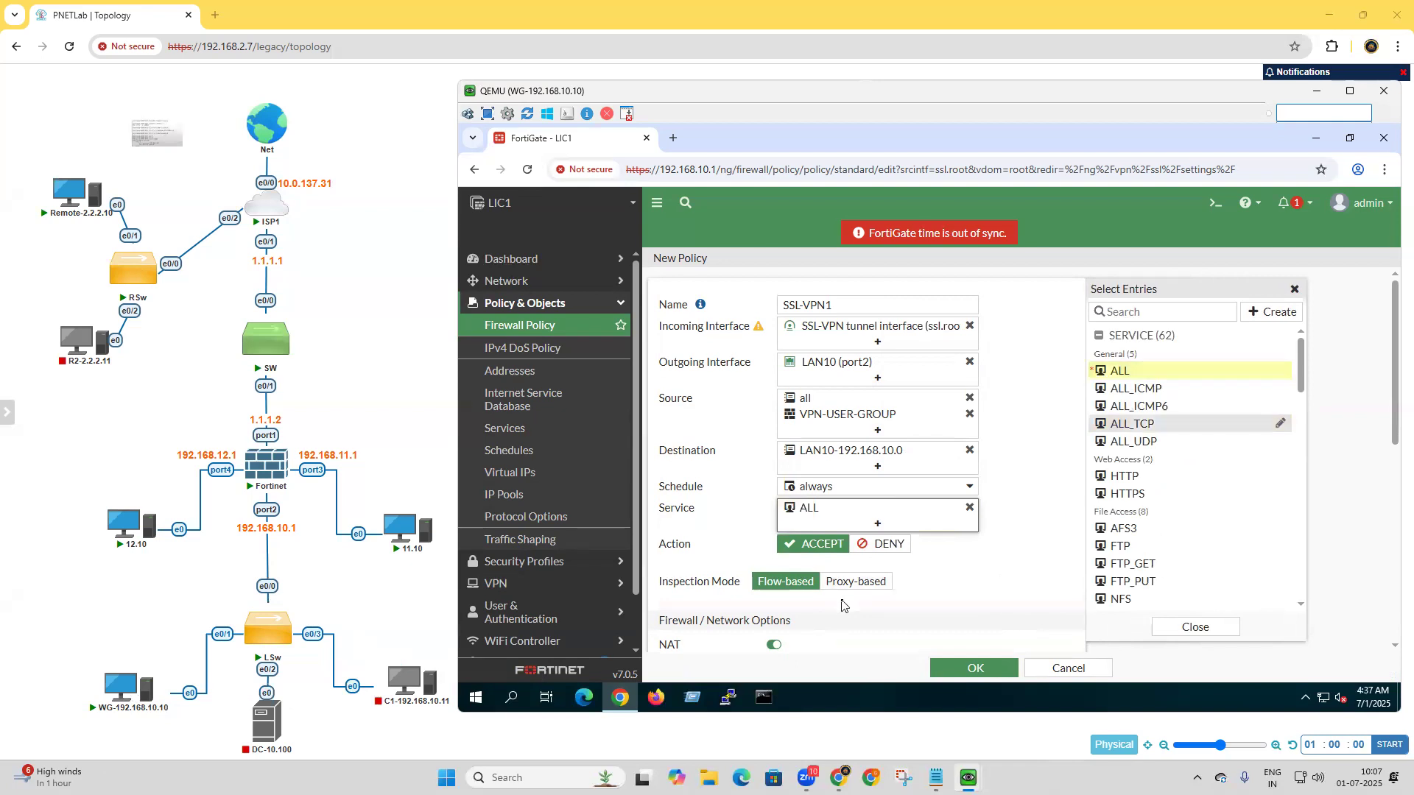
Disable NAT, save the SSL-VPN1 policy and apply the SSL-VPN settings.
scroll(824, 611, down, 1)
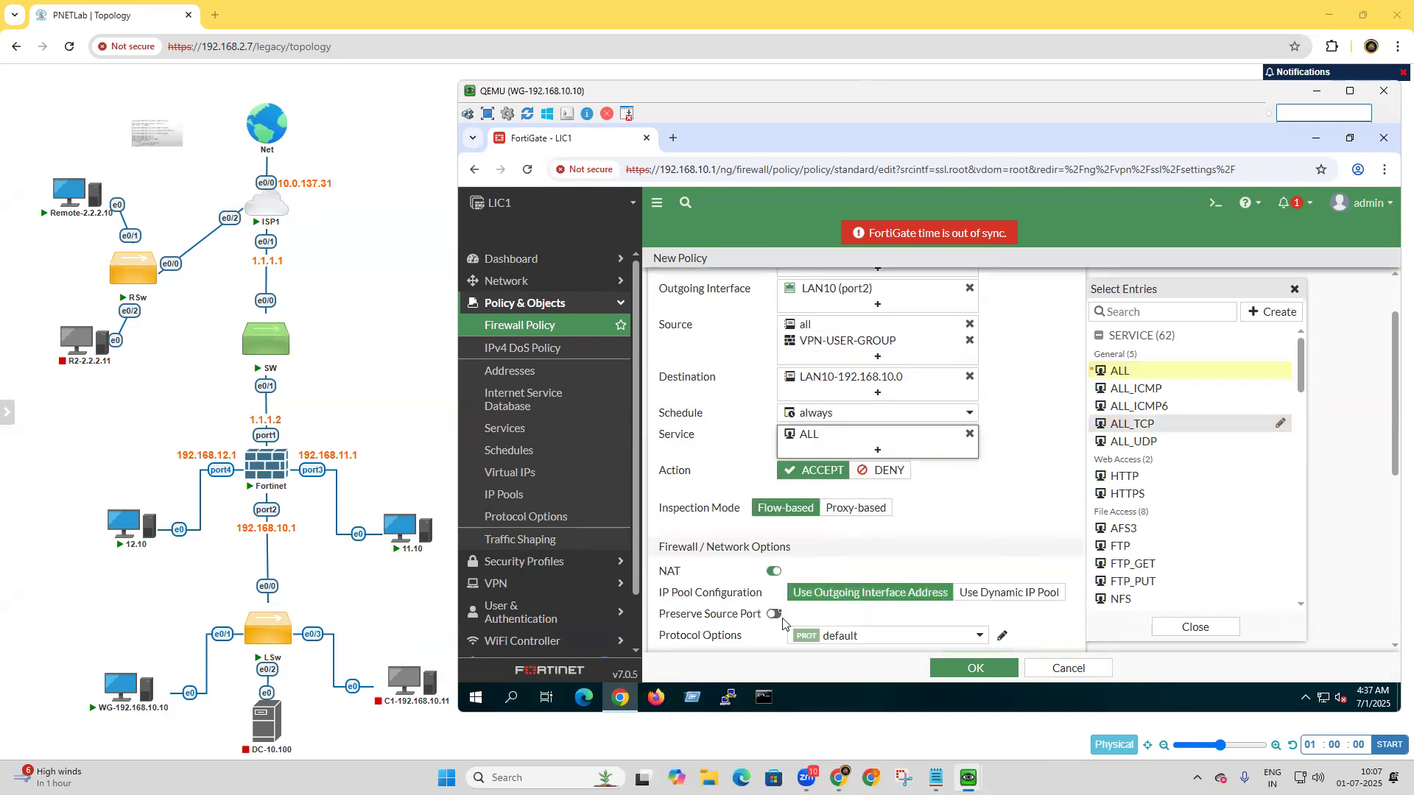
click(776, 573)
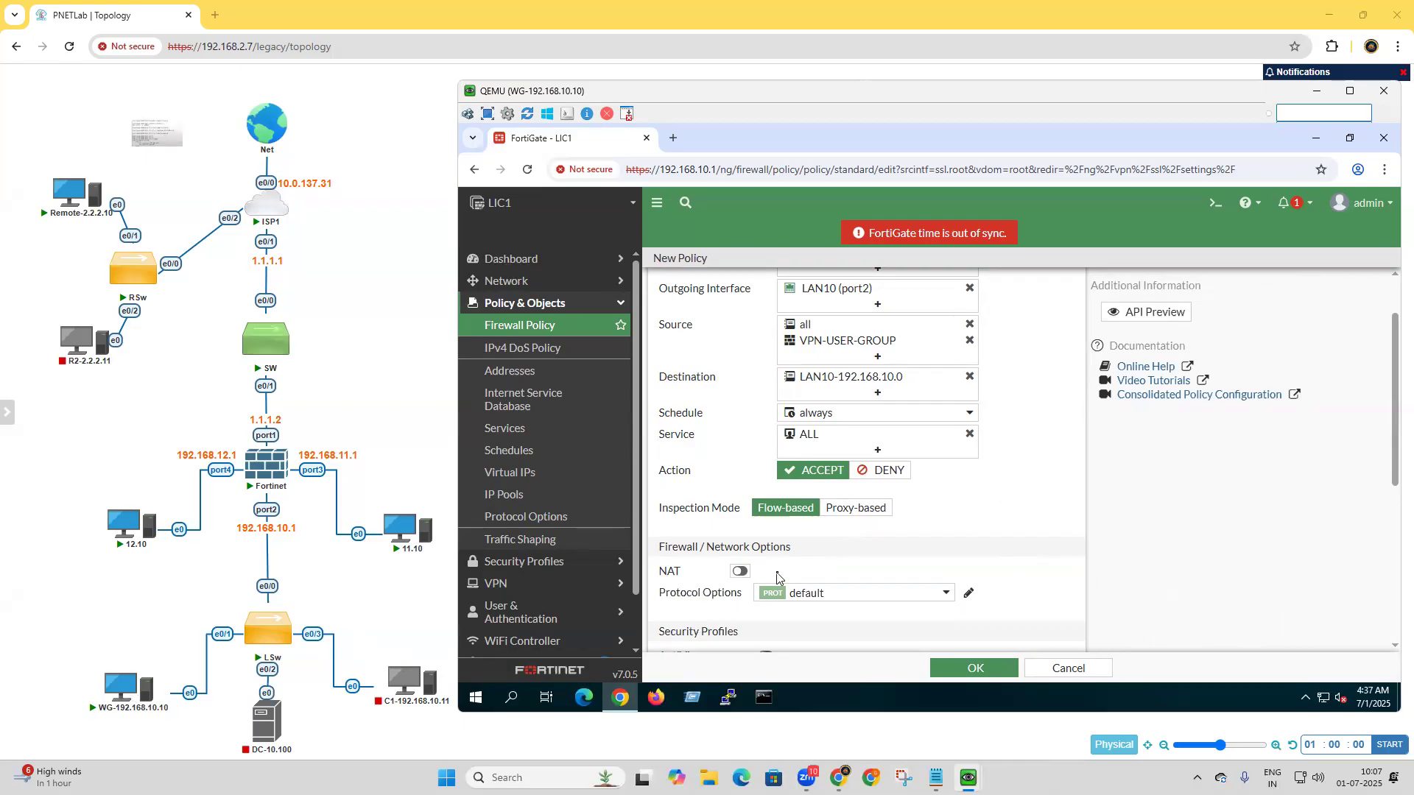
click(980, 674)
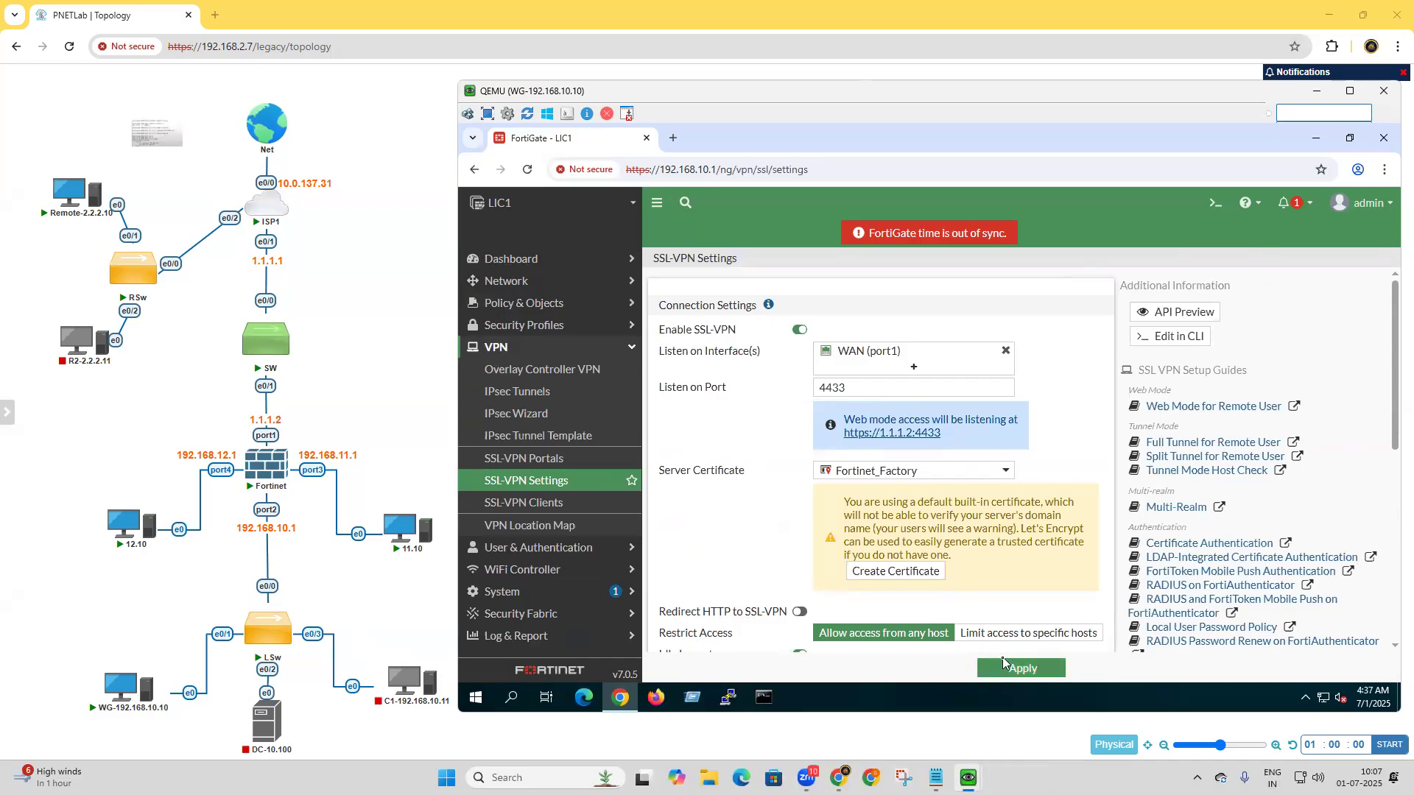
click(1006, 669)
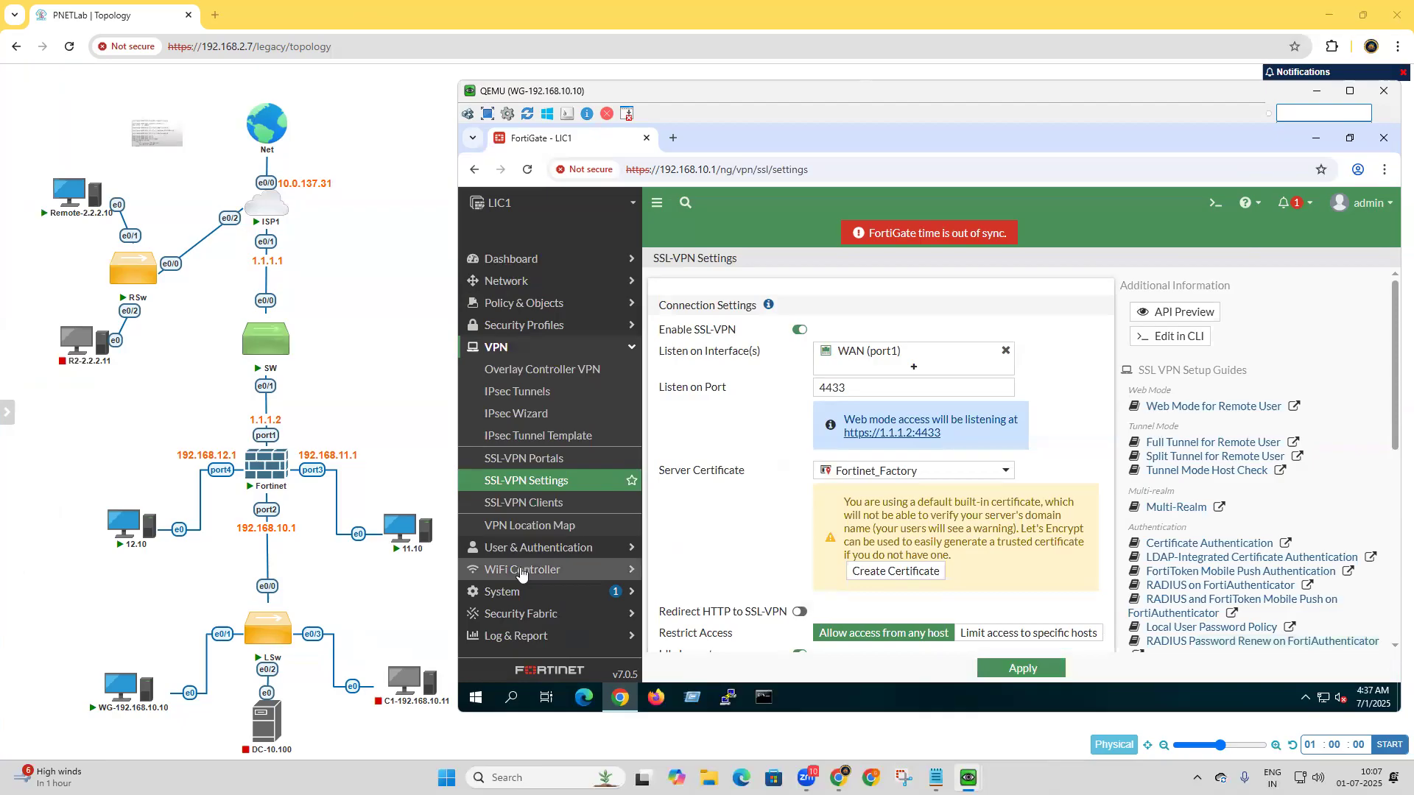
Switch from the WG-192.168.10.10 machine to Remote-2.2.2.10 and close its Network Connections window.
click(1317, 92)
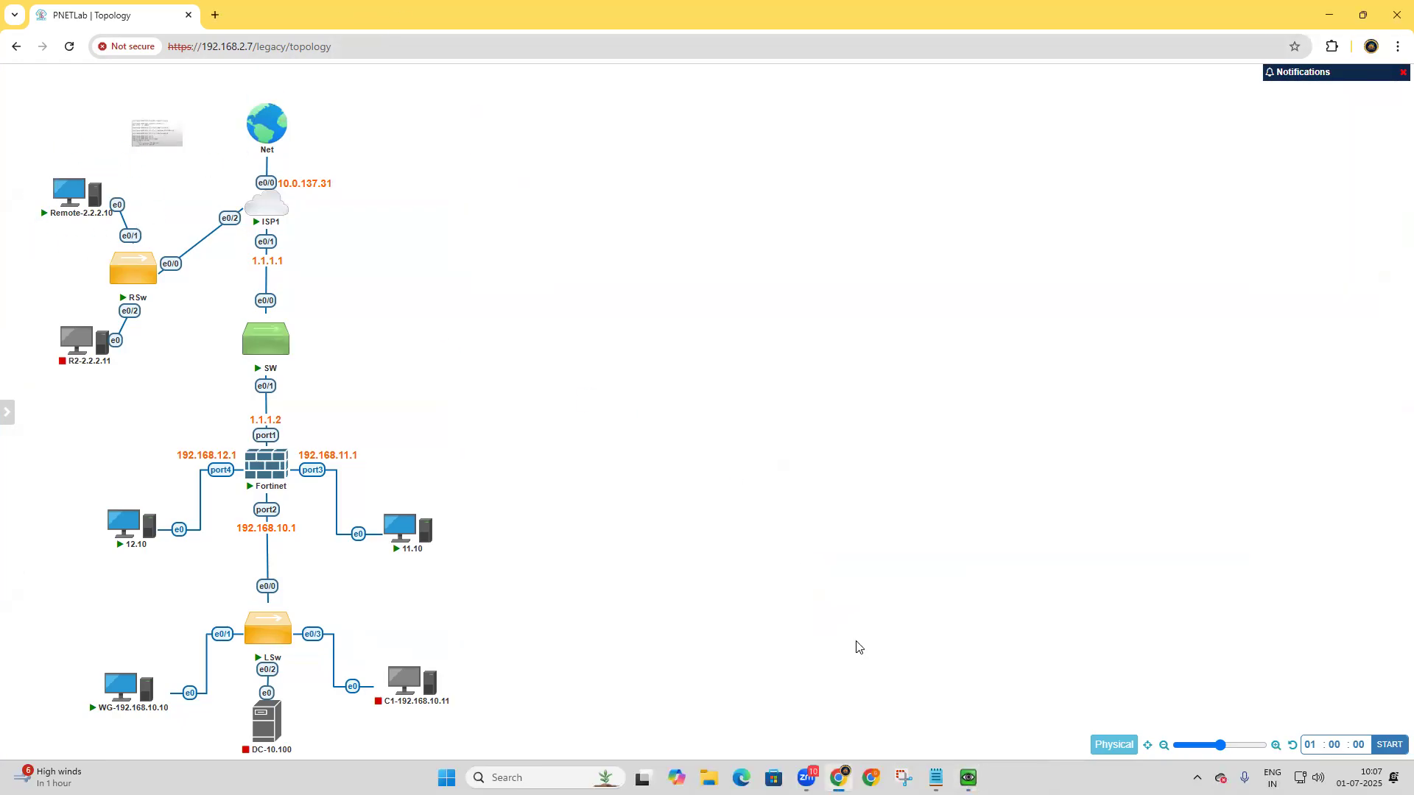
mouse_move(968, 777)
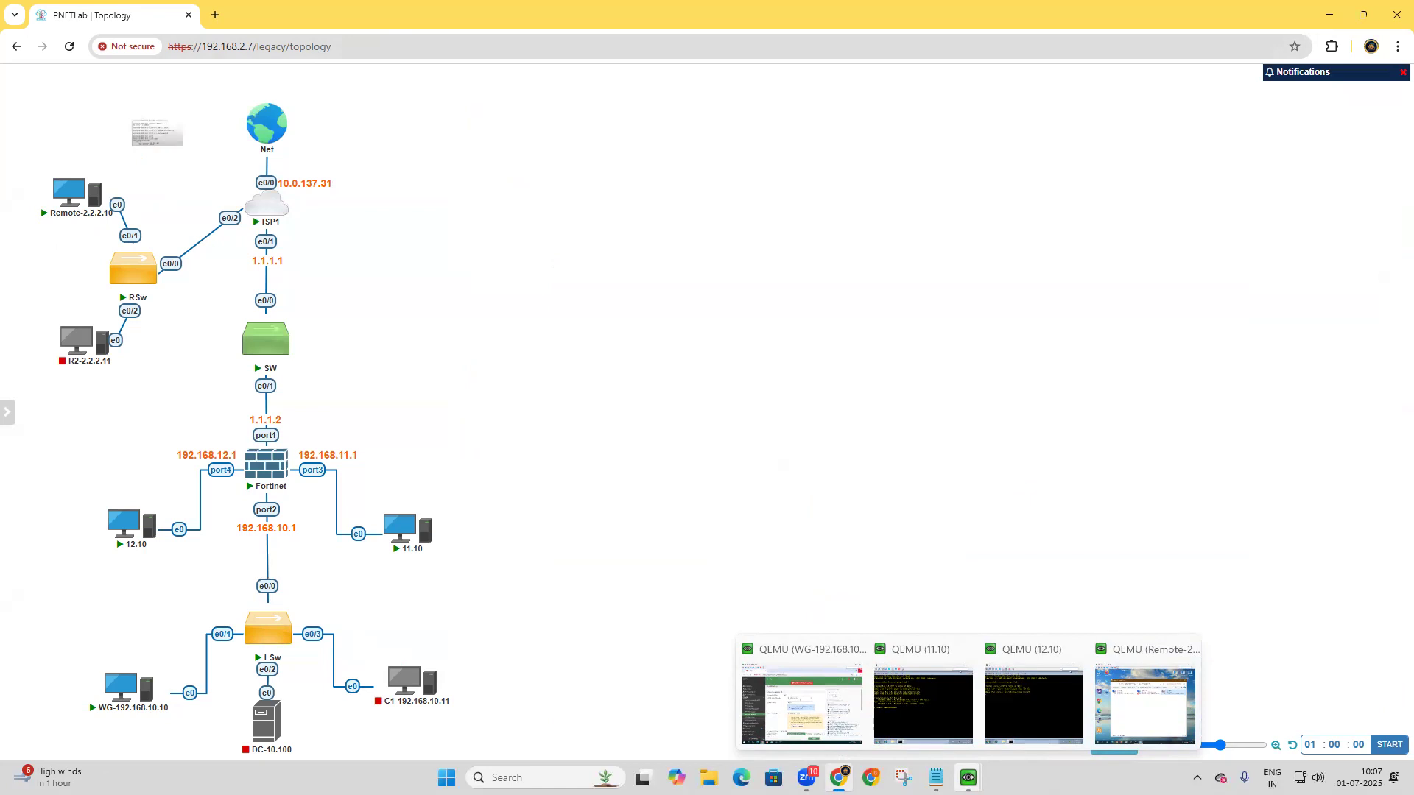
click(1145, 699)
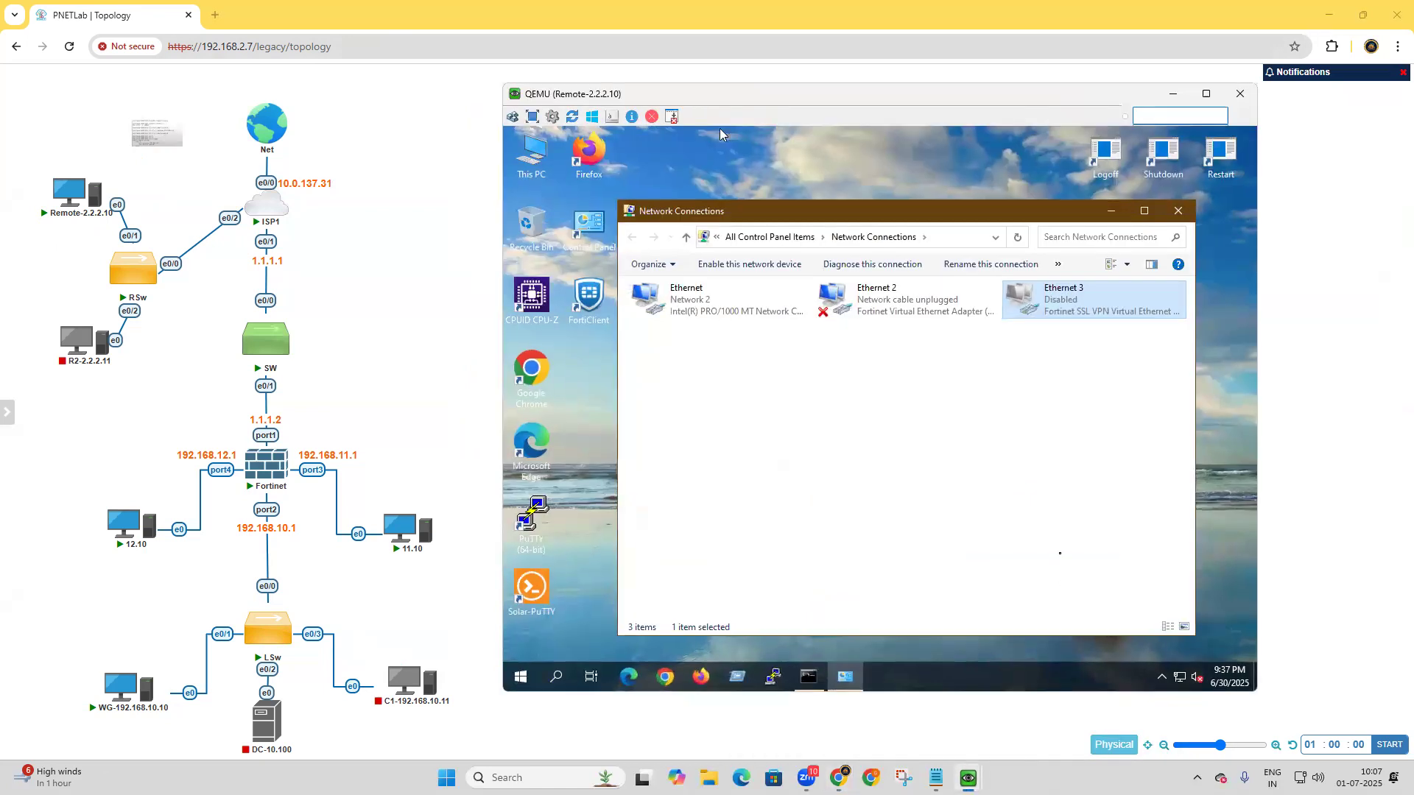
click(1178, 210)
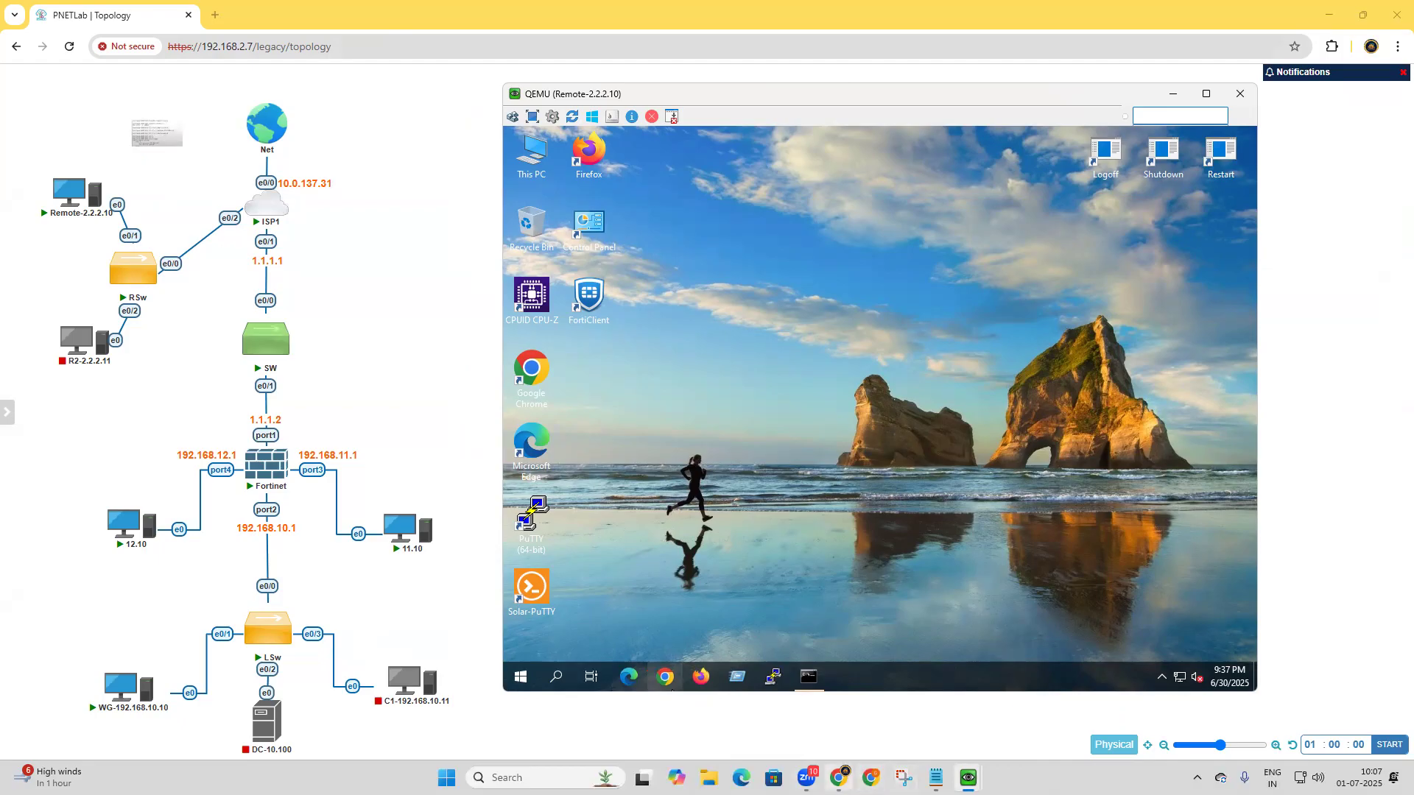
click(819, 707)
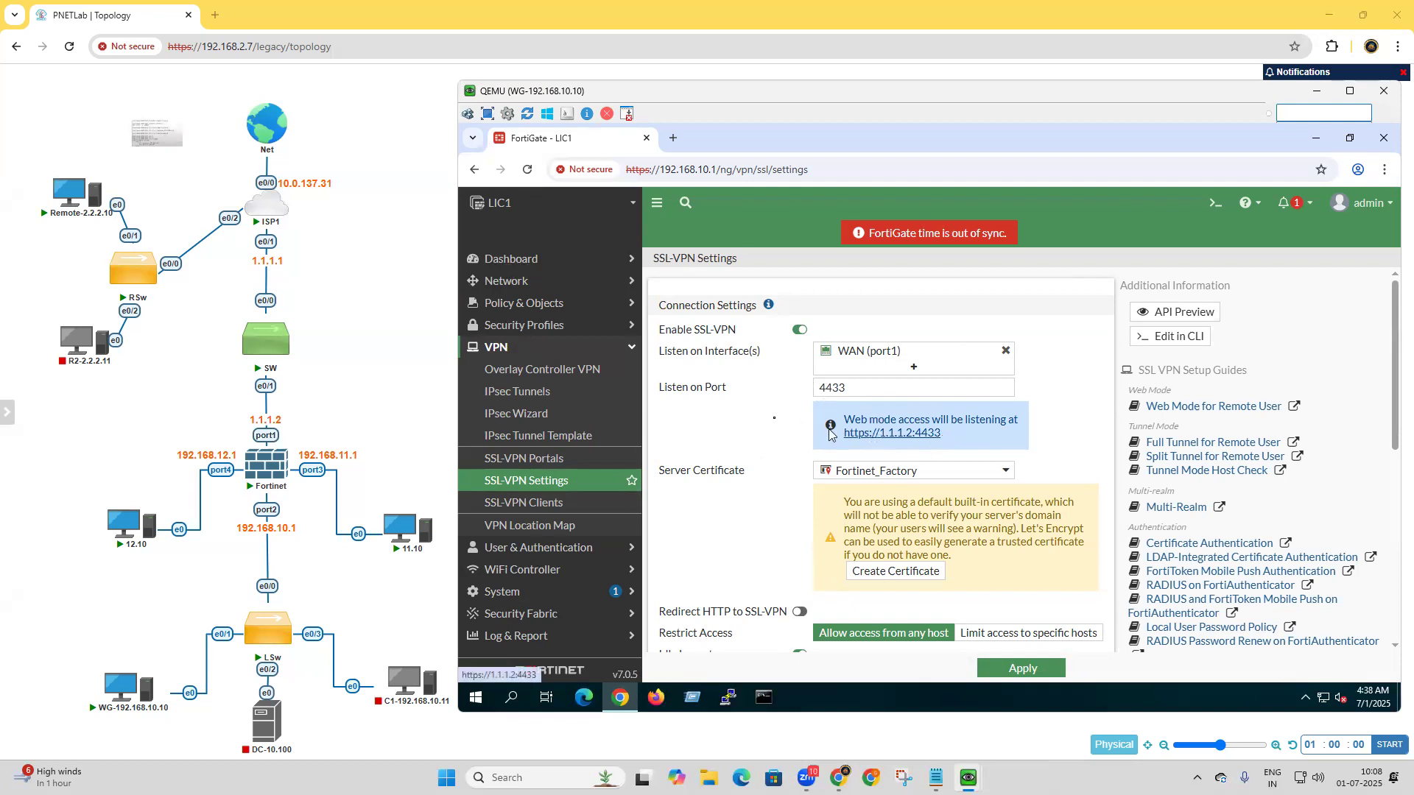
click(1316, 93)
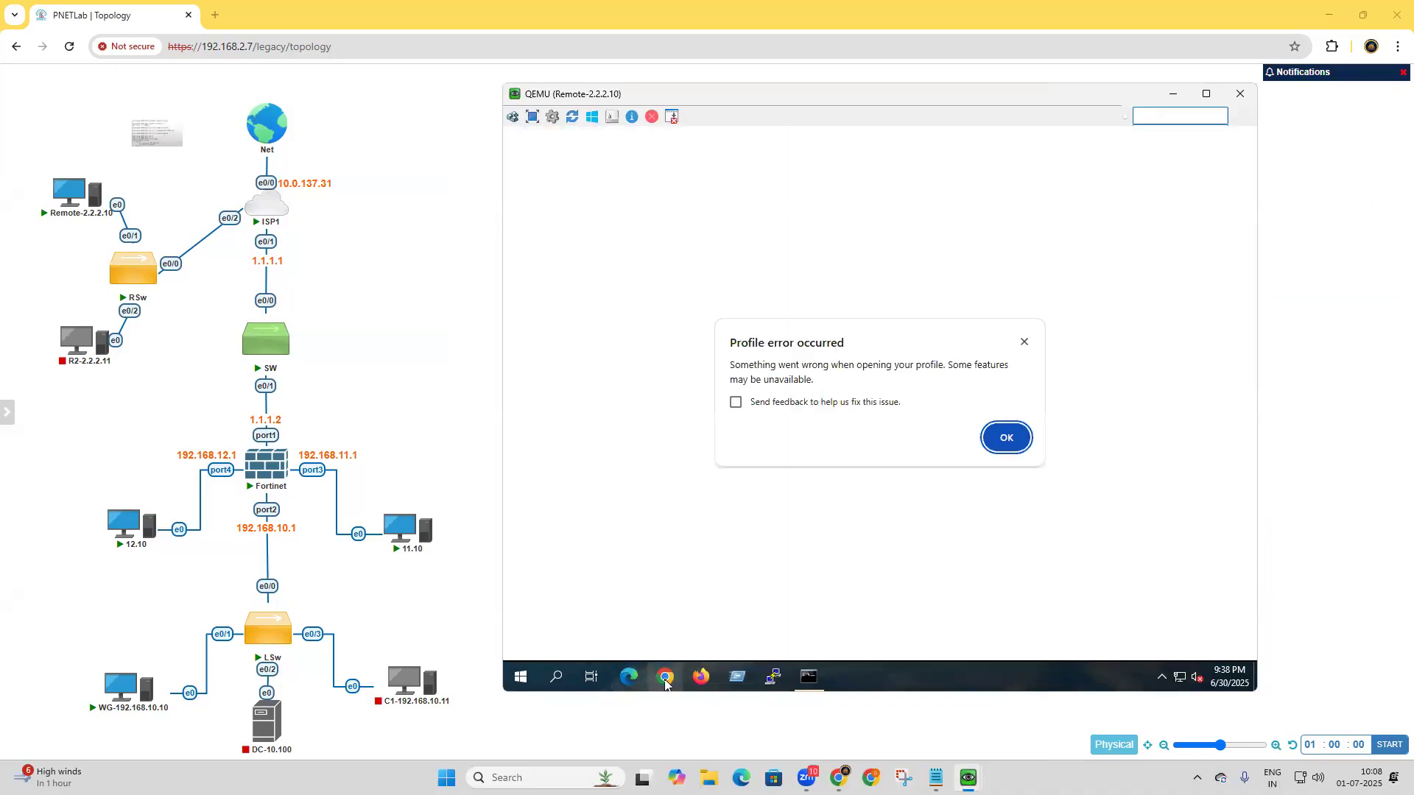
click(807, 678)
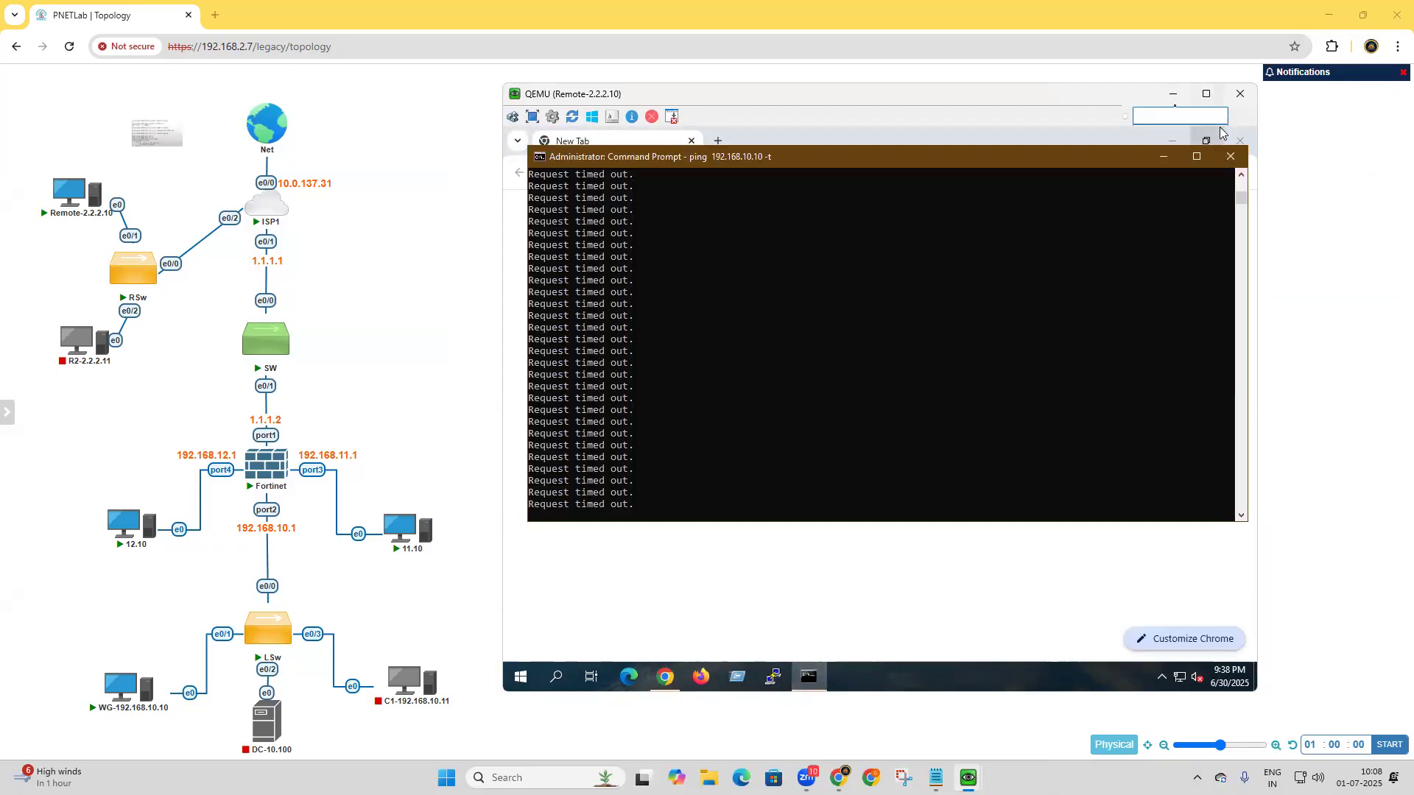
click(1163, 161)
click(927, 173)
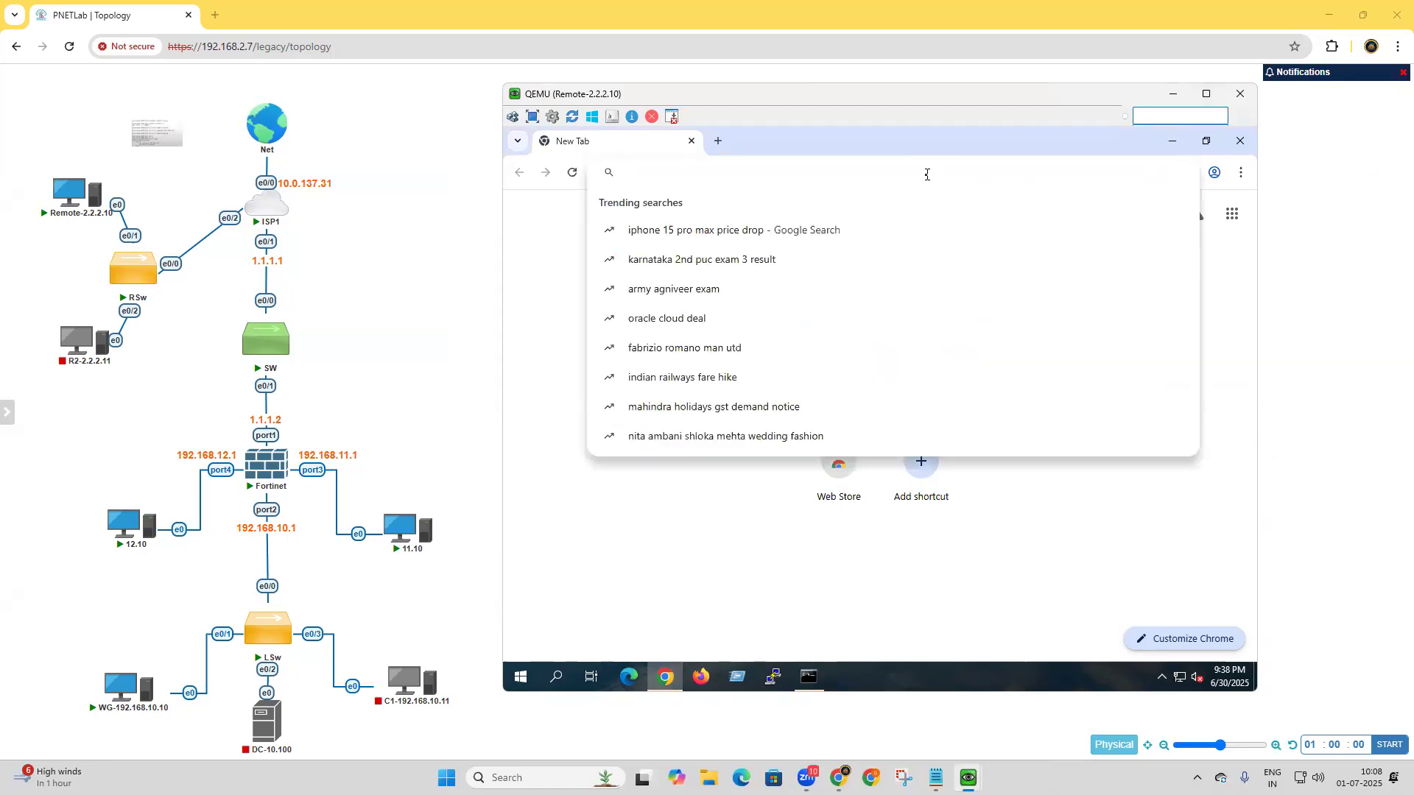
text(http)
key(Right)
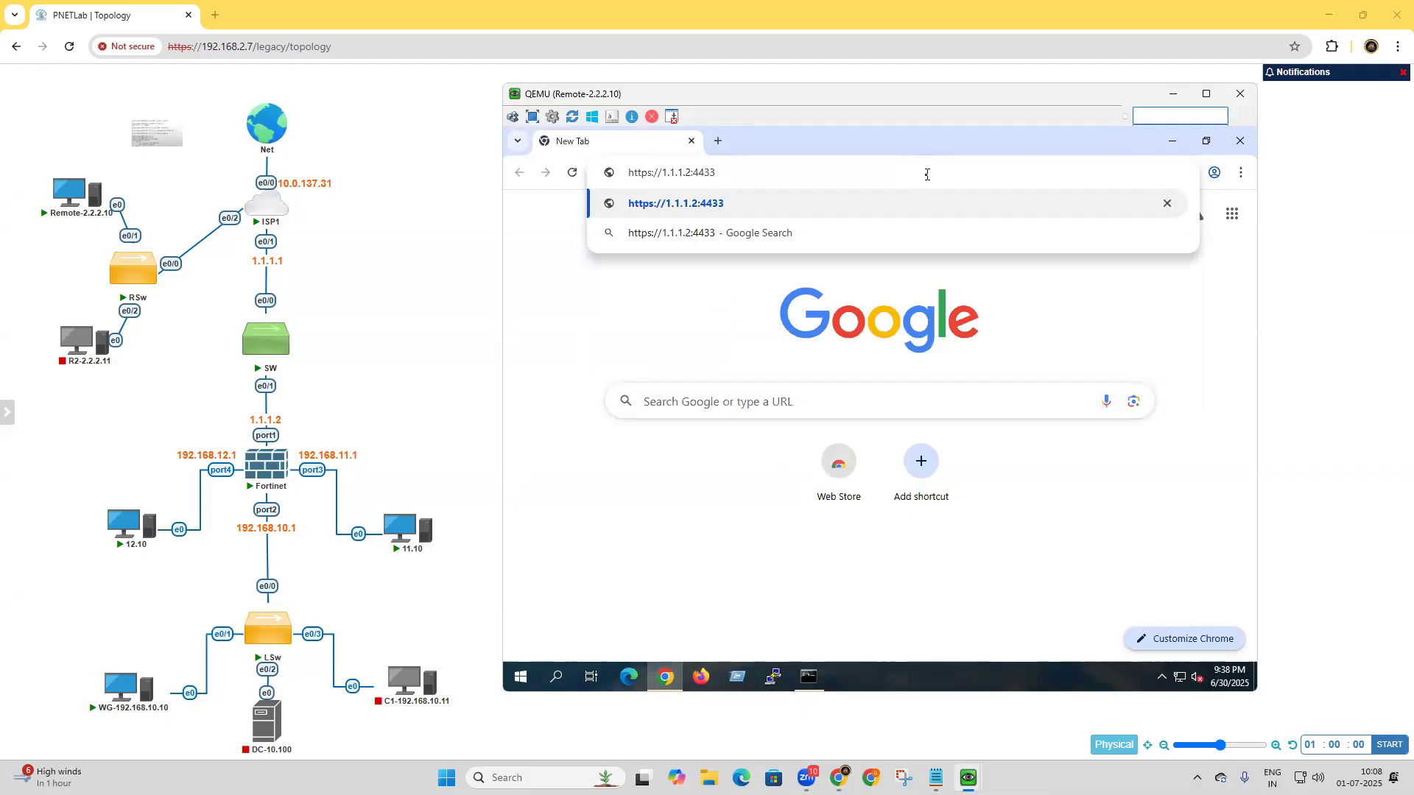
key(Return)
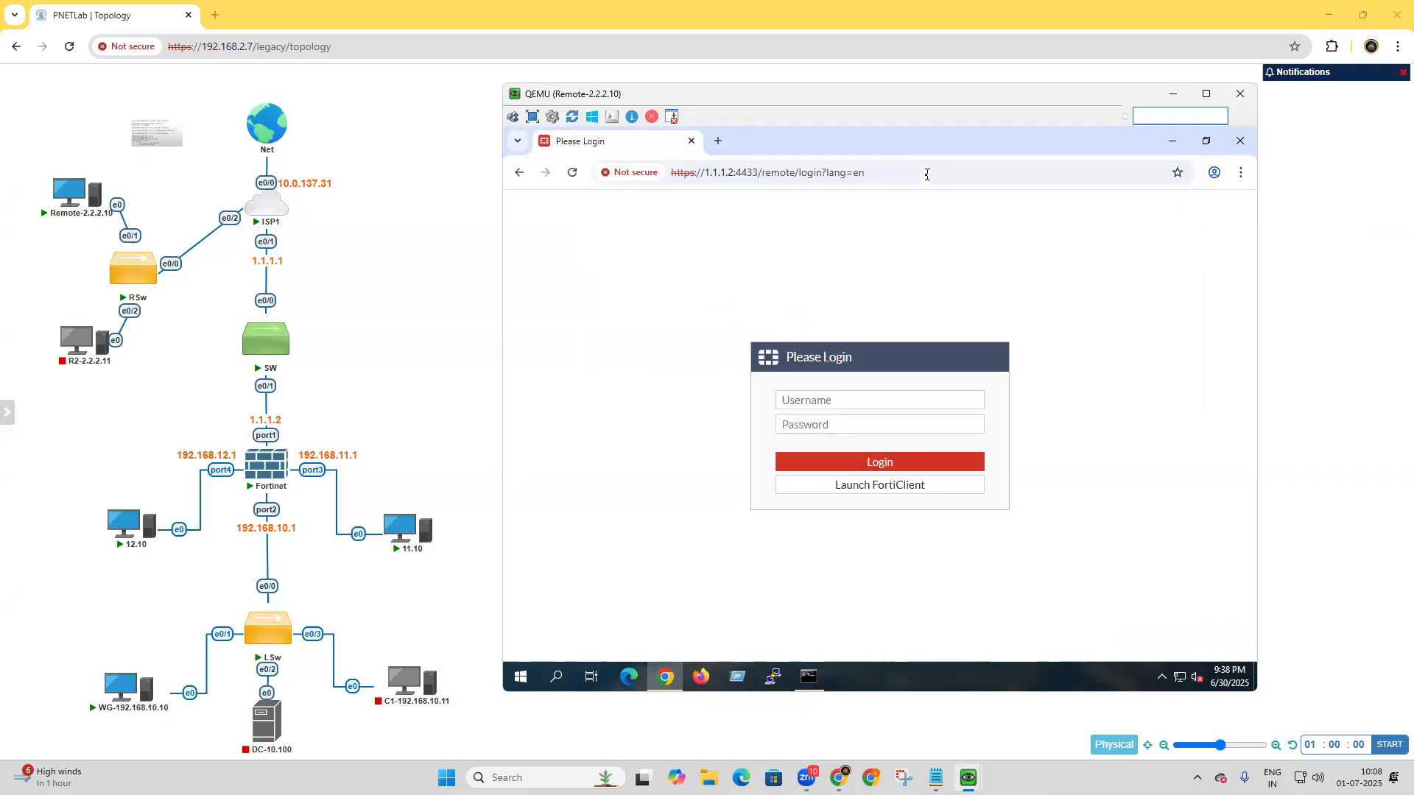
Log in to the SSL-VPN portal with the VPN user's username and password, and close the browser.
click(915, 400)
text(Thiru)
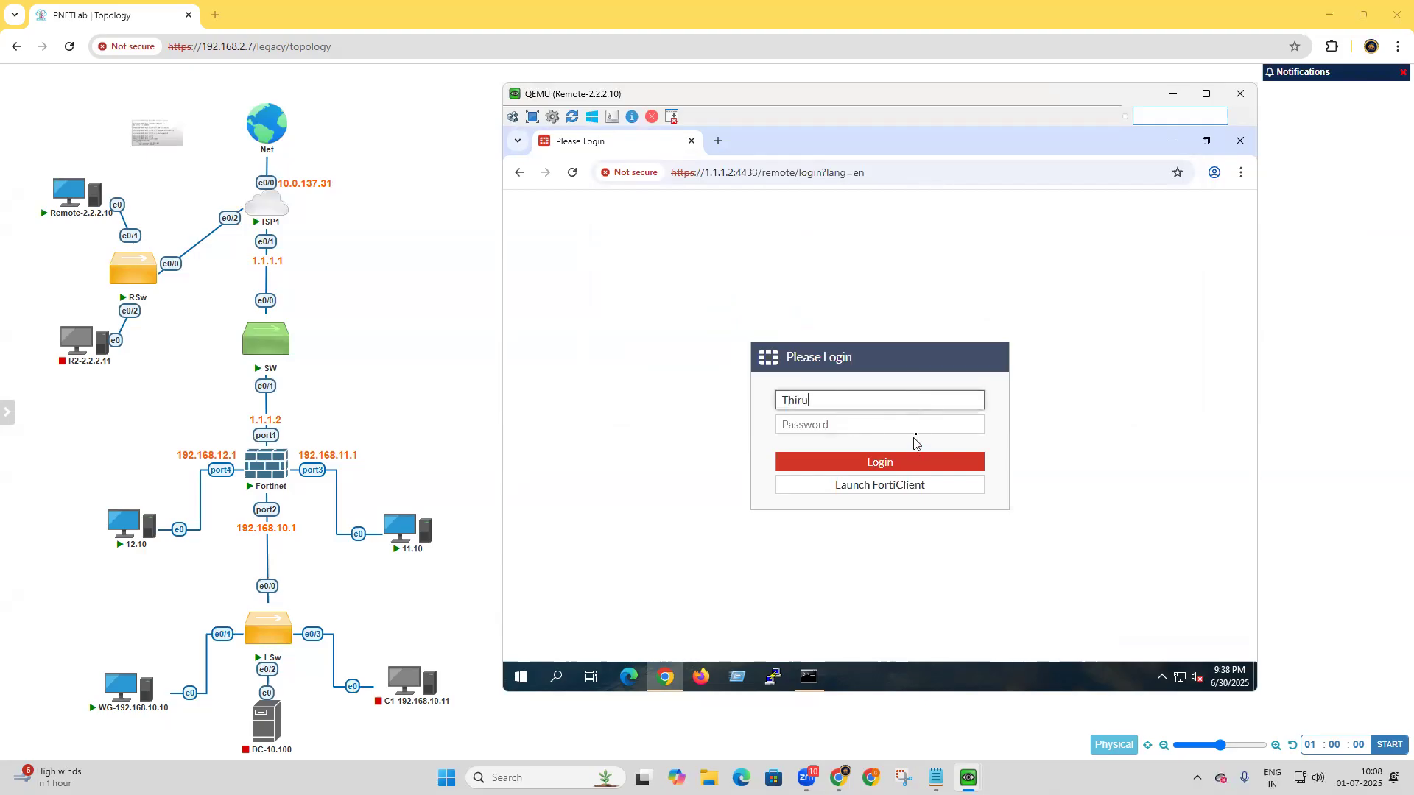
click(918, 430)
text(passw)
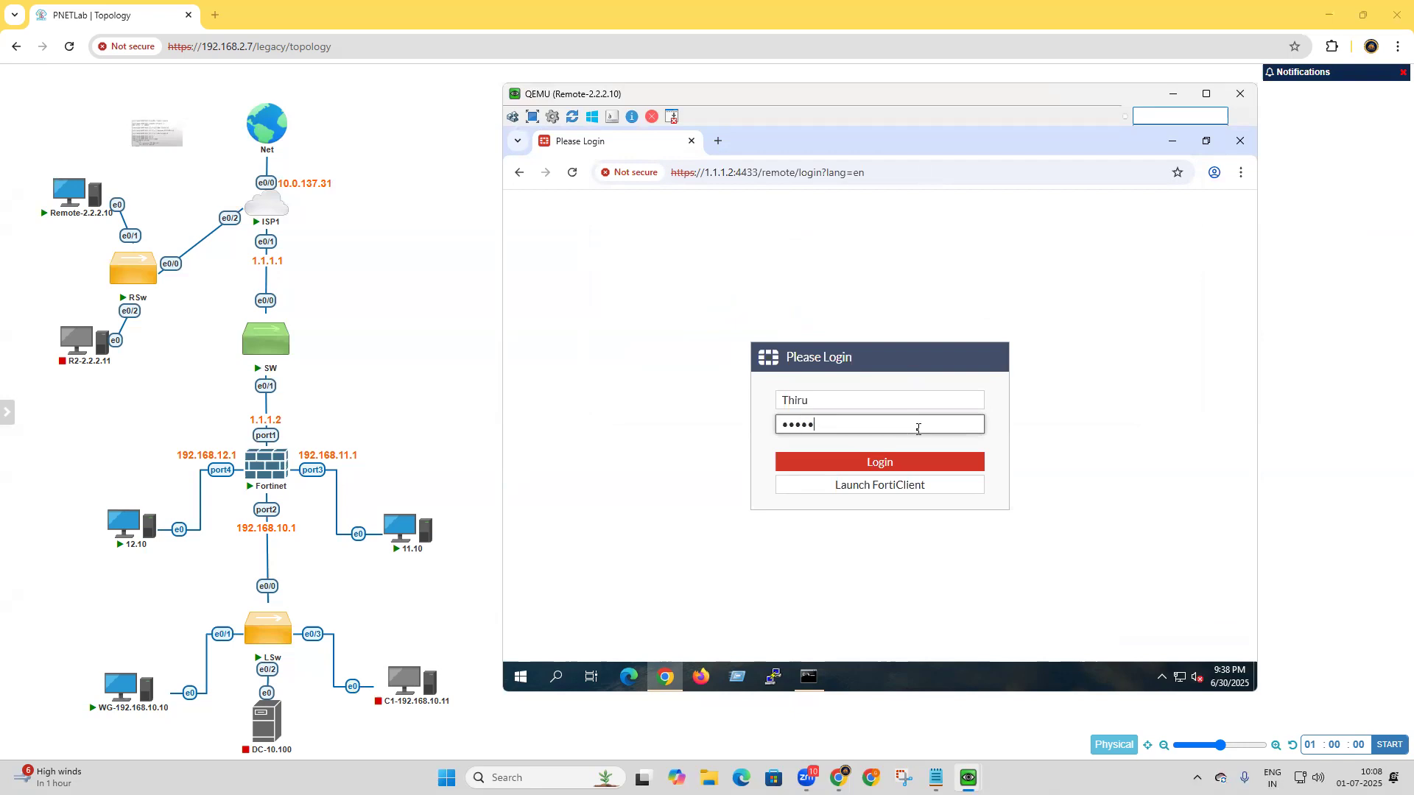
click(908, 462)
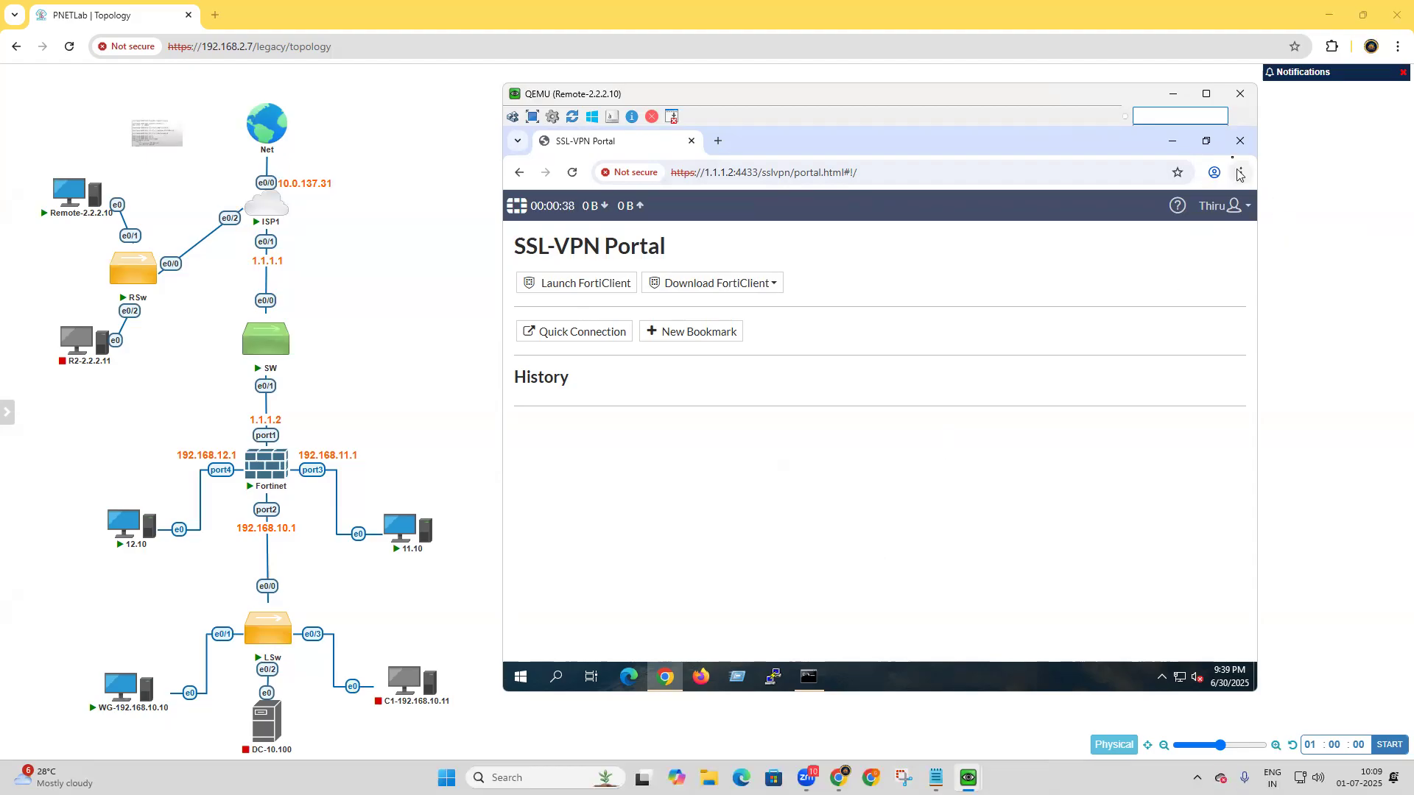
click(1239, 142)
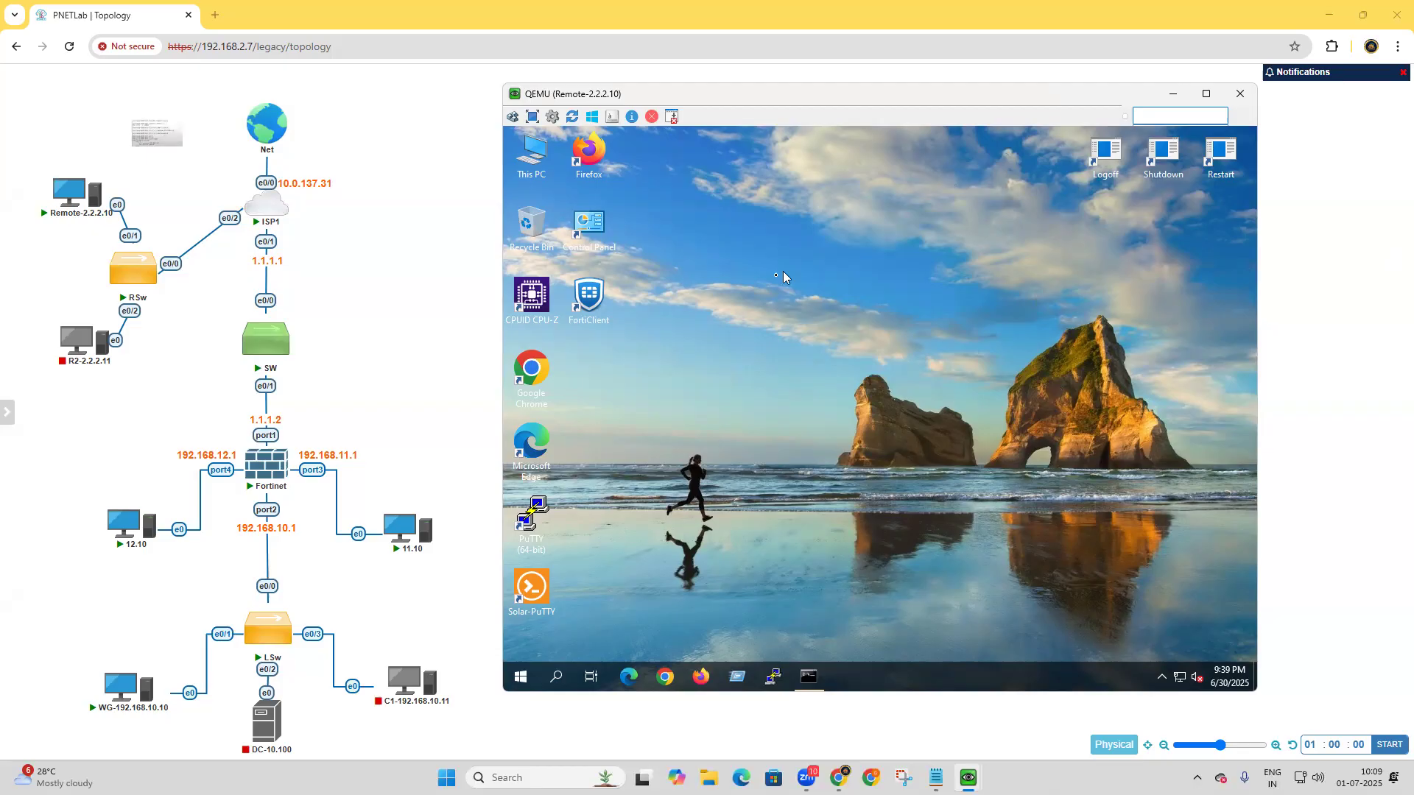
Launch FortiClient on the remote machine and delete the saved GITN-SSL connection under Remote Access.
double_click(588, 299)
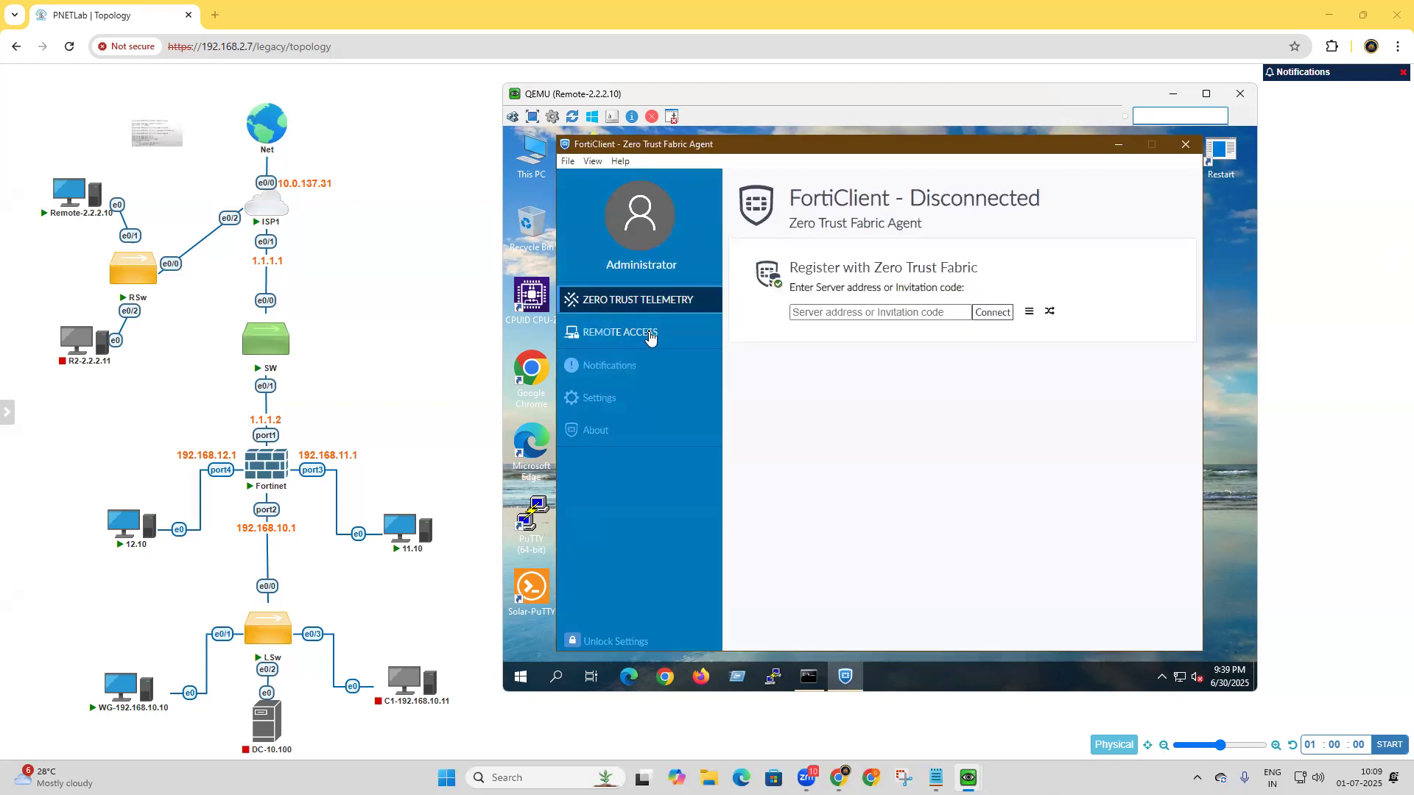
click(649, 336)
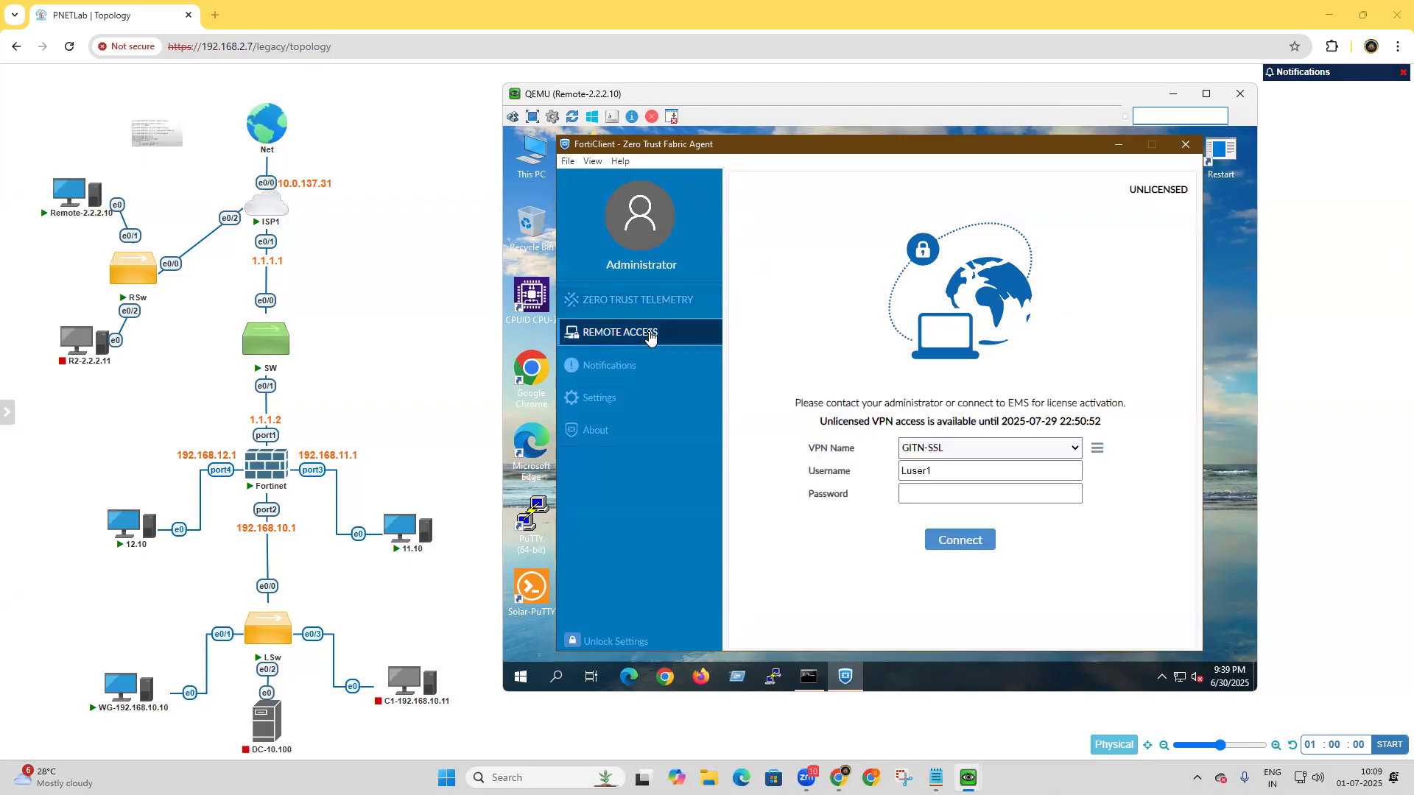
click(1097, 451)
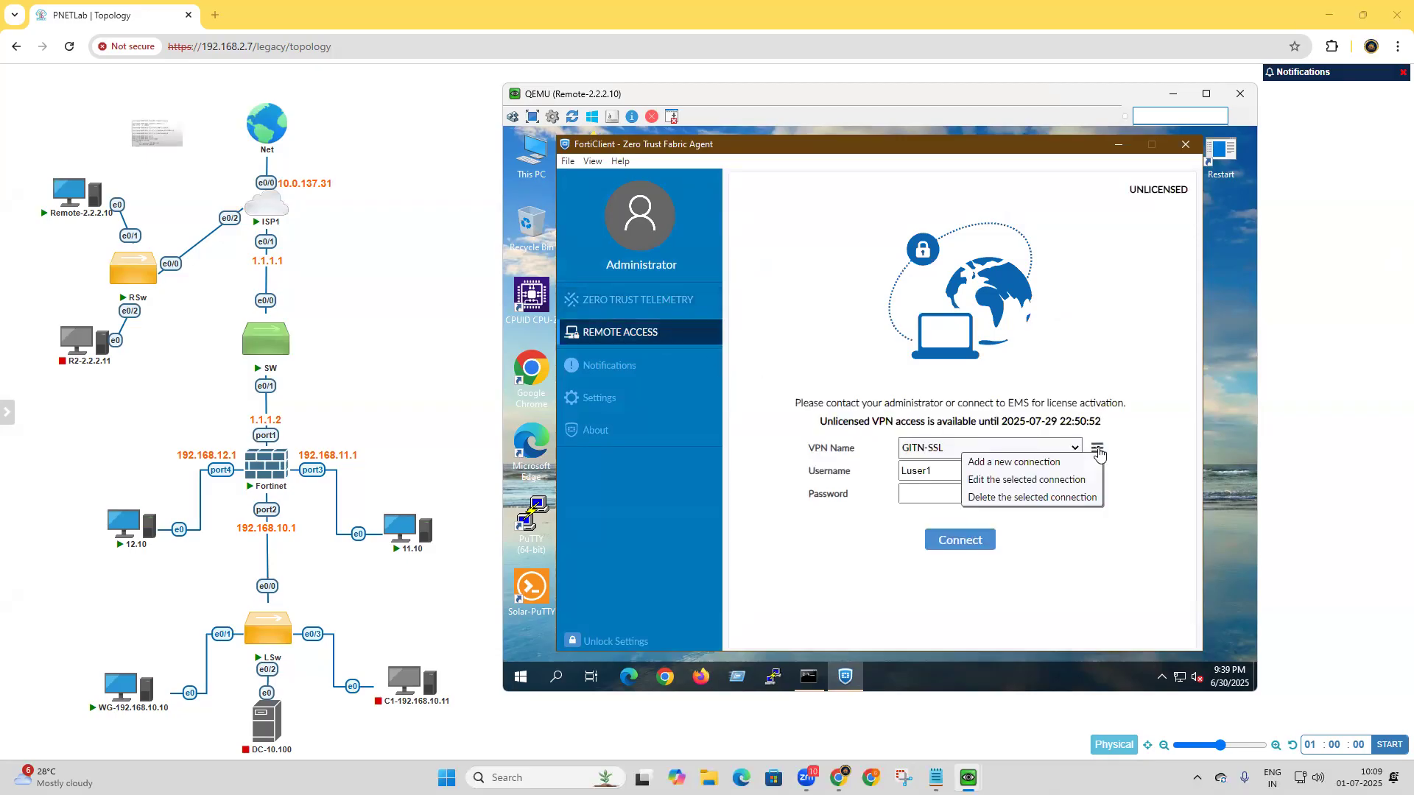
click(1081, 499)
click(920, 337)
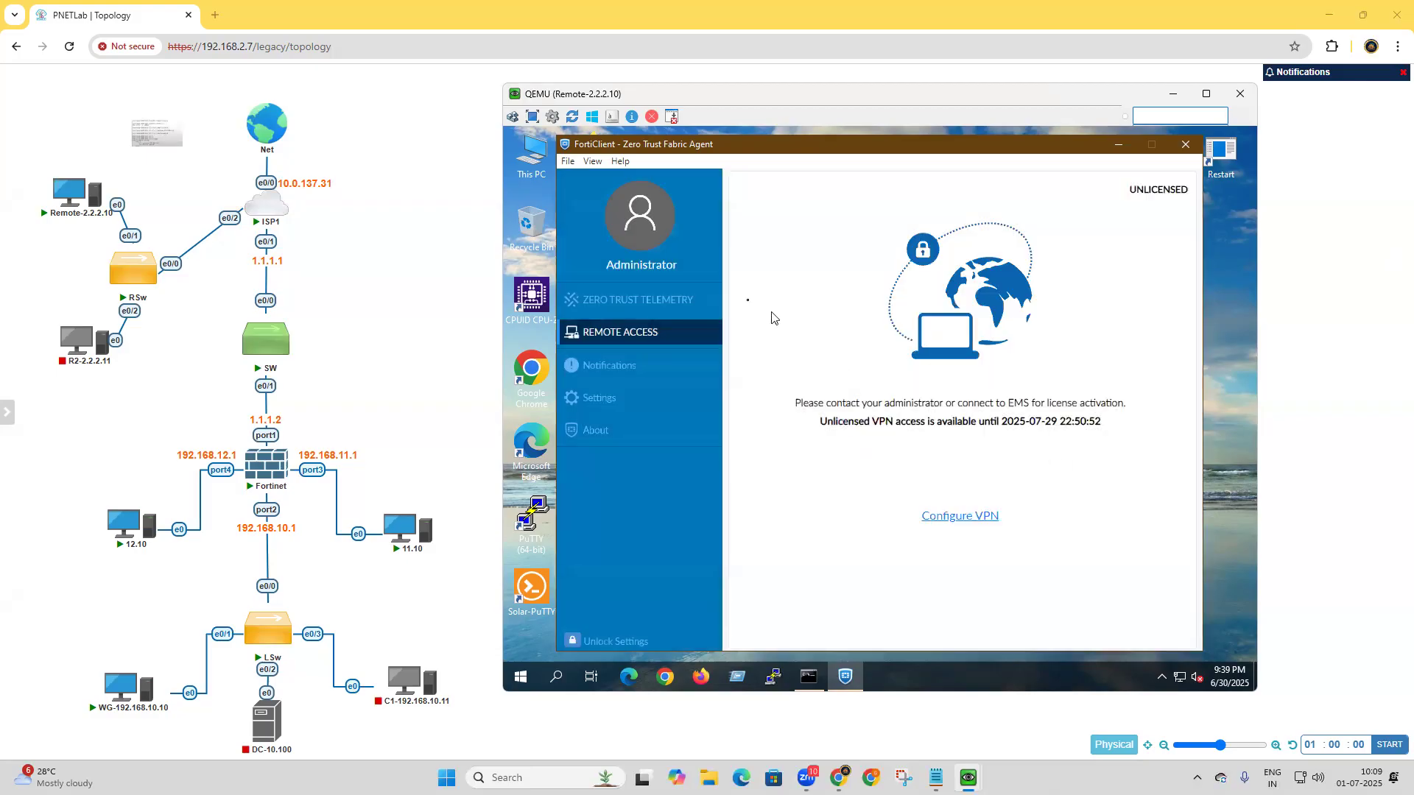
Start a new SSL-VPN connection under Remote Access, with GITN-SSL-VPN as both its connection name and description.
click(604, 342)
click(960, 517)
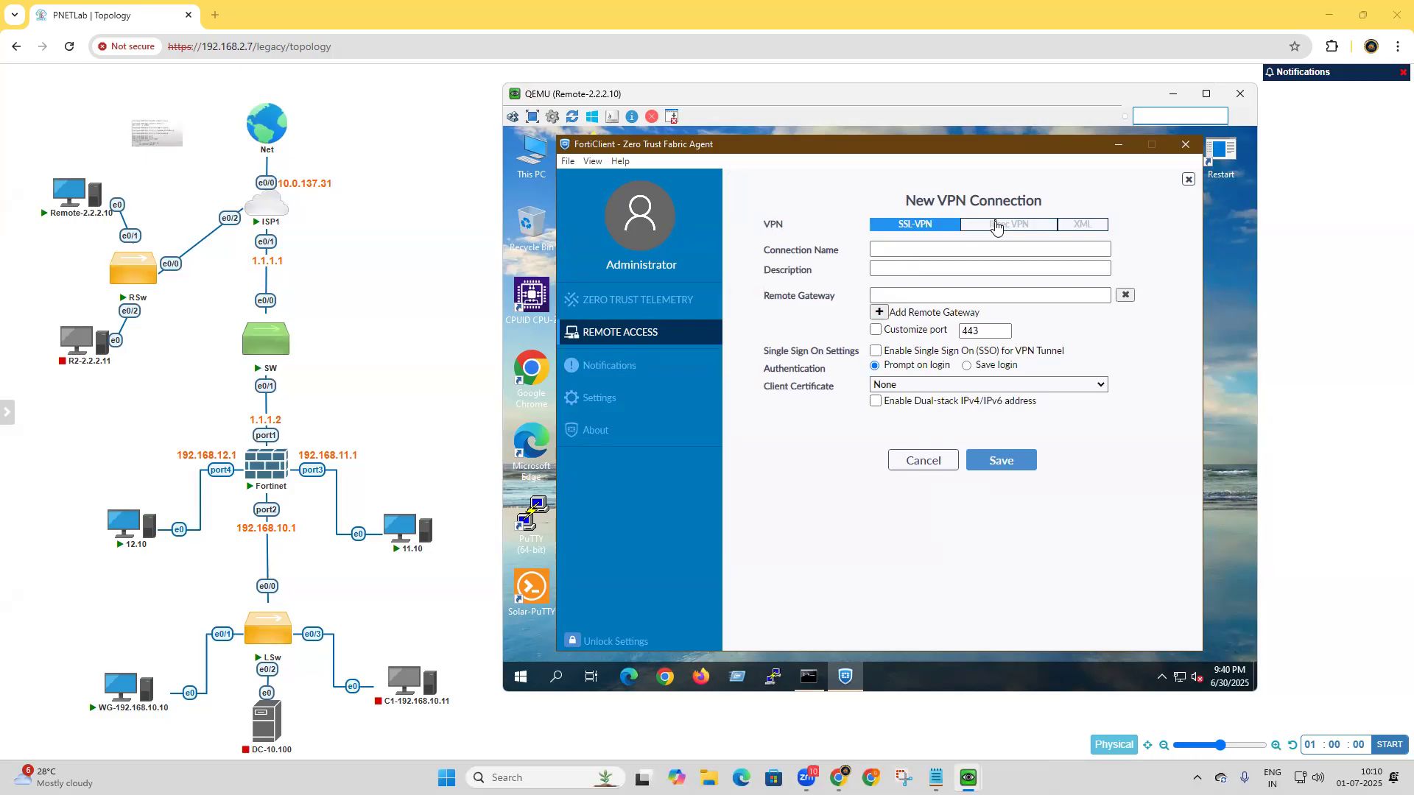
click(932, 250)
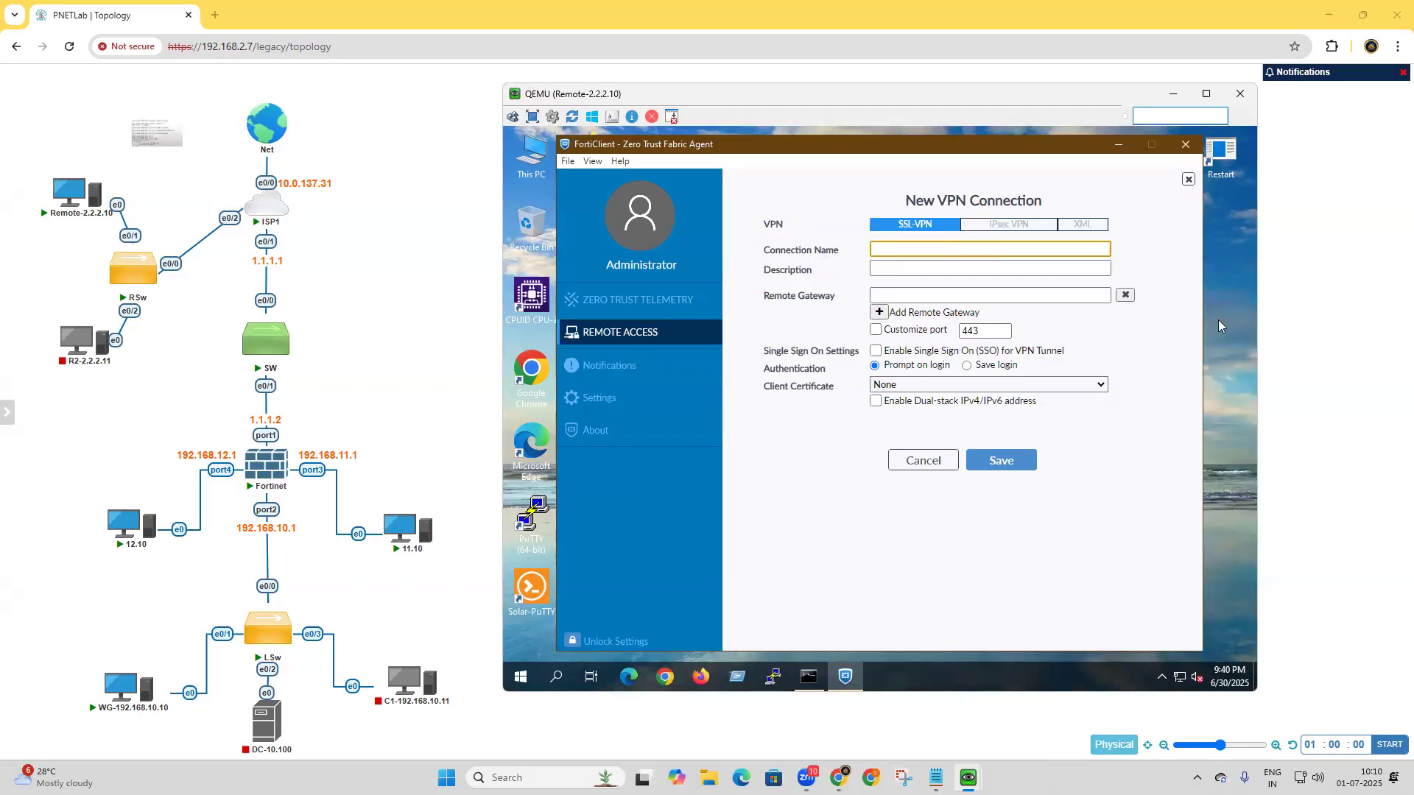
text(GITN-SSL-VPN)
drag(966, 248, 800, 241)
key(ctrl+c)
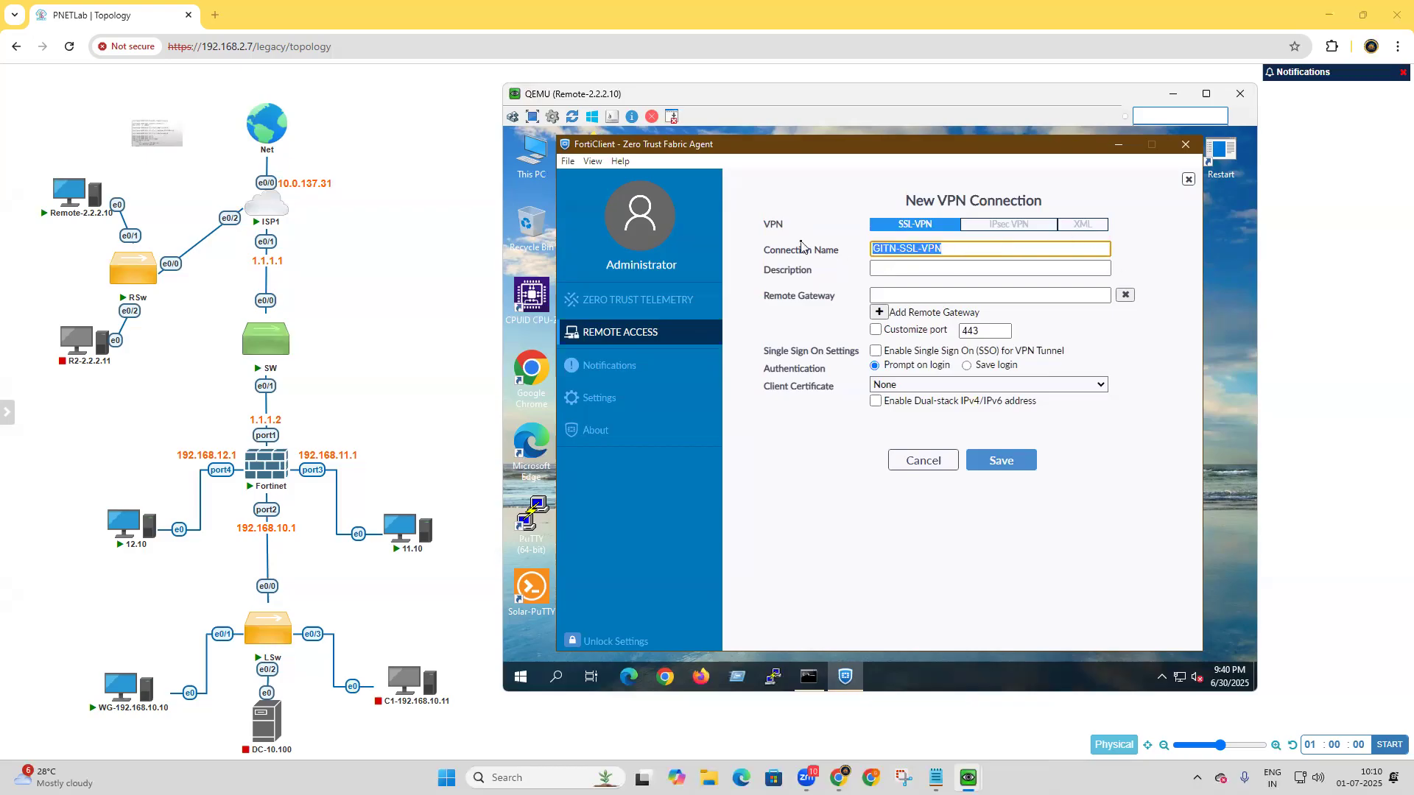
click(934, 269)
key(ctrl+v)
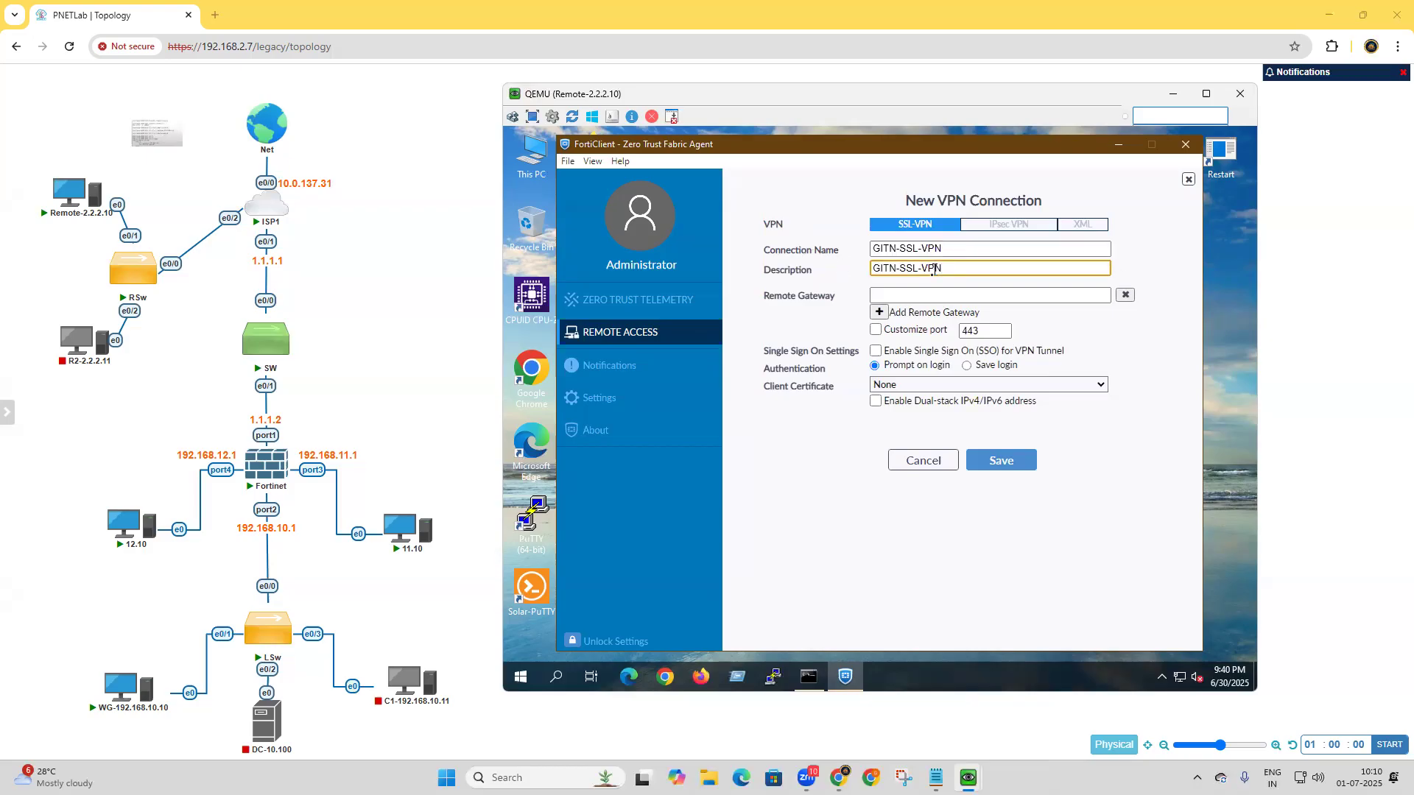
Set the connection's remote gateway to 1.1.1.2 and enable a custom port of 4433.
click(893, 297)
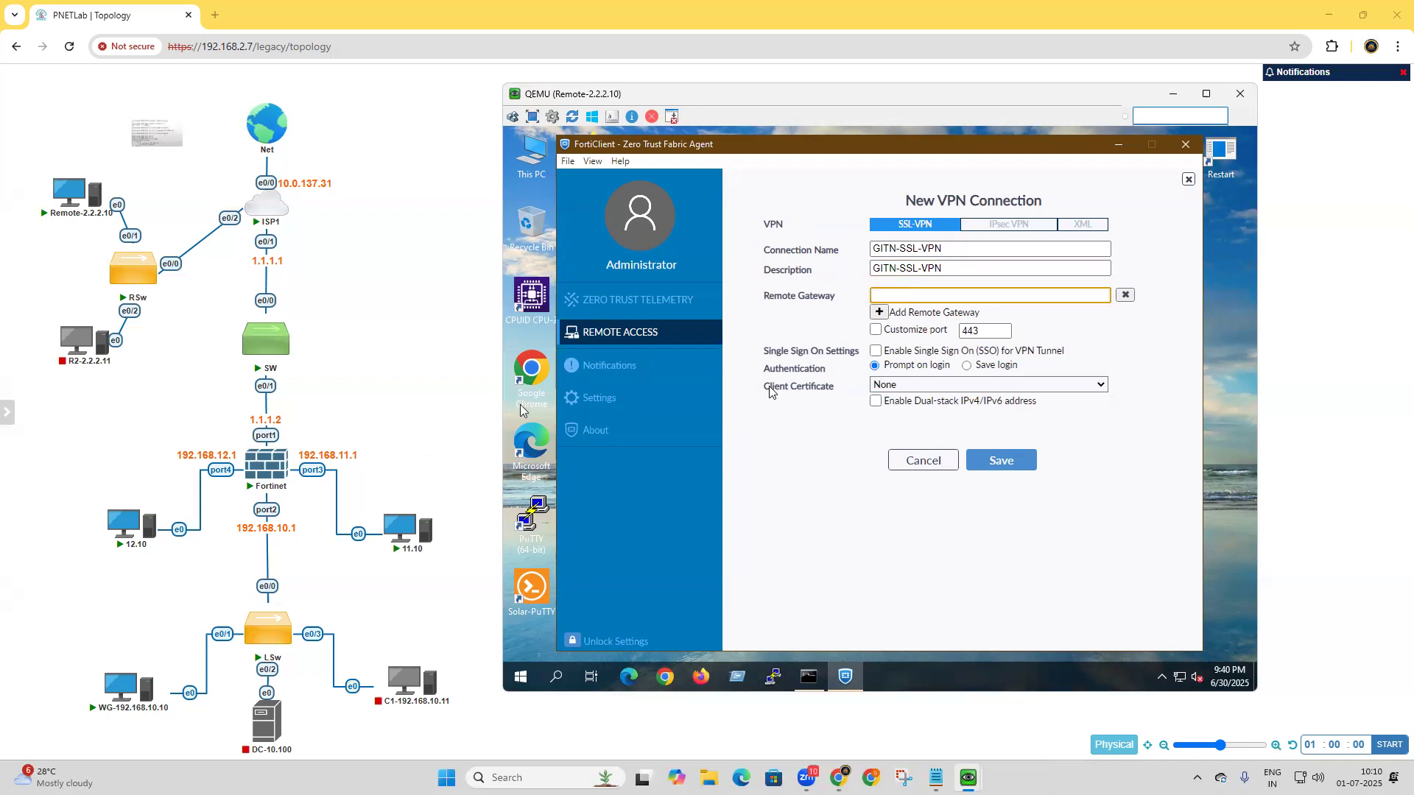
text(1.1.1.2)
click(987, 333)
text(3)
click(875, 330)
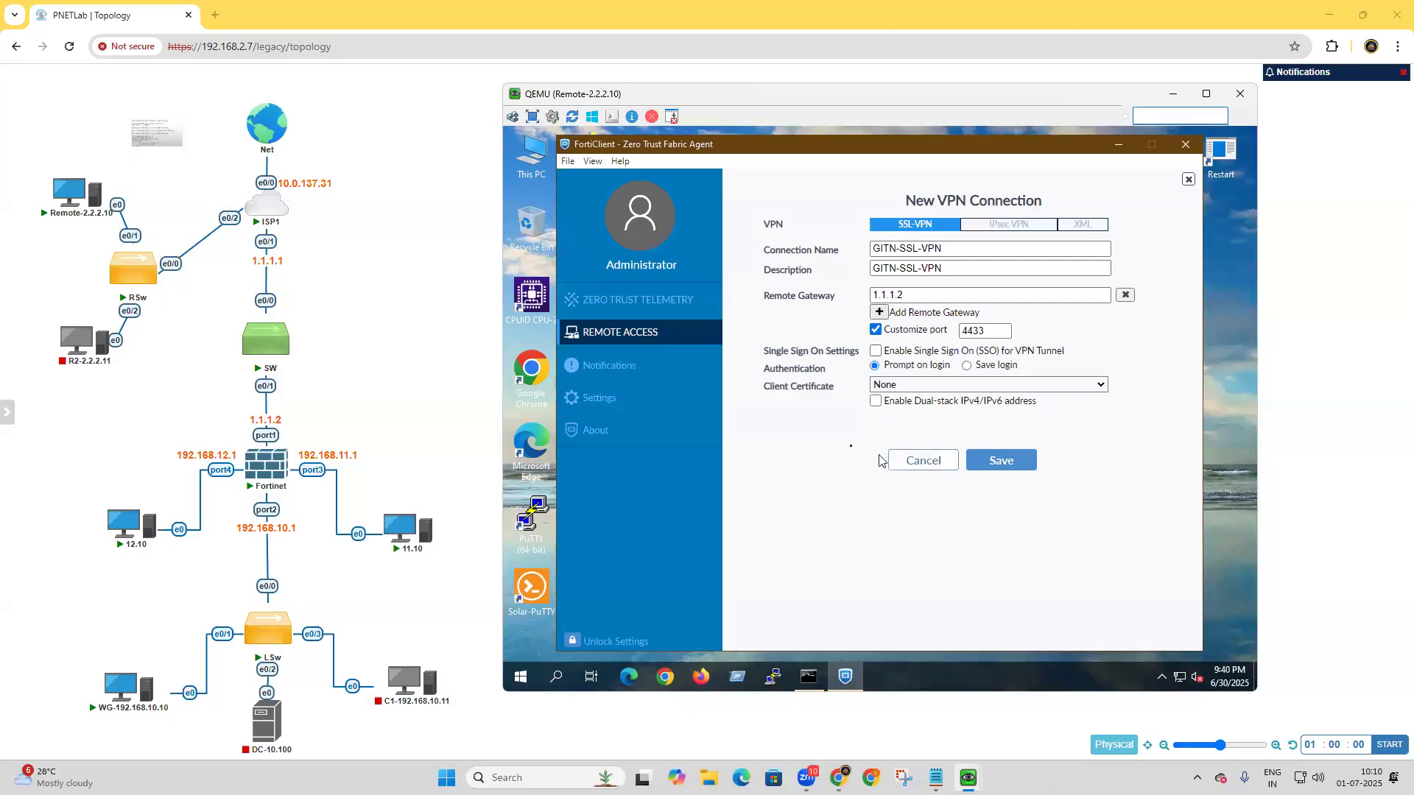
Set authentication to Save login with the VPN user's username, and save the new connection.
click(966, 366)
click(961, 383)
text(Thiru)
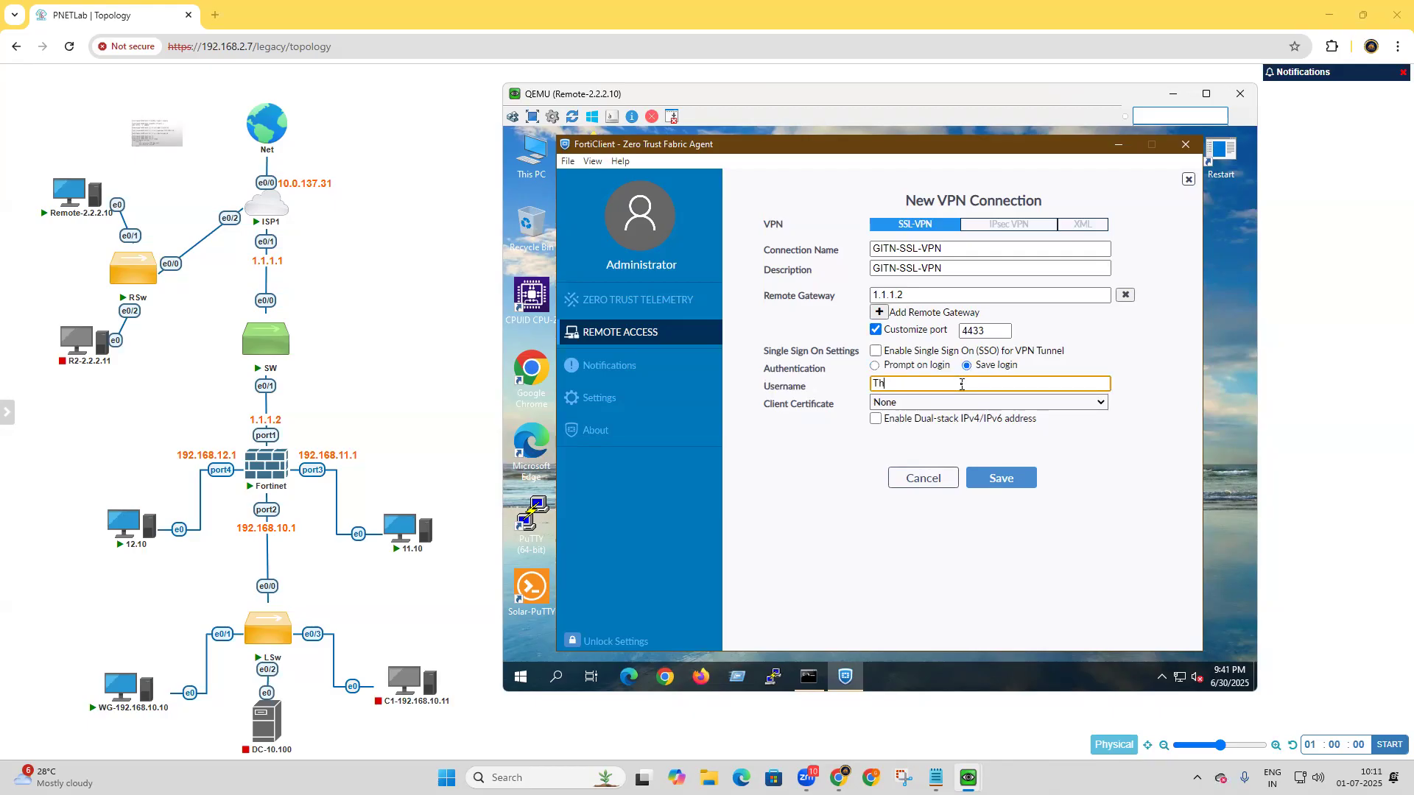
click(1001, 482)
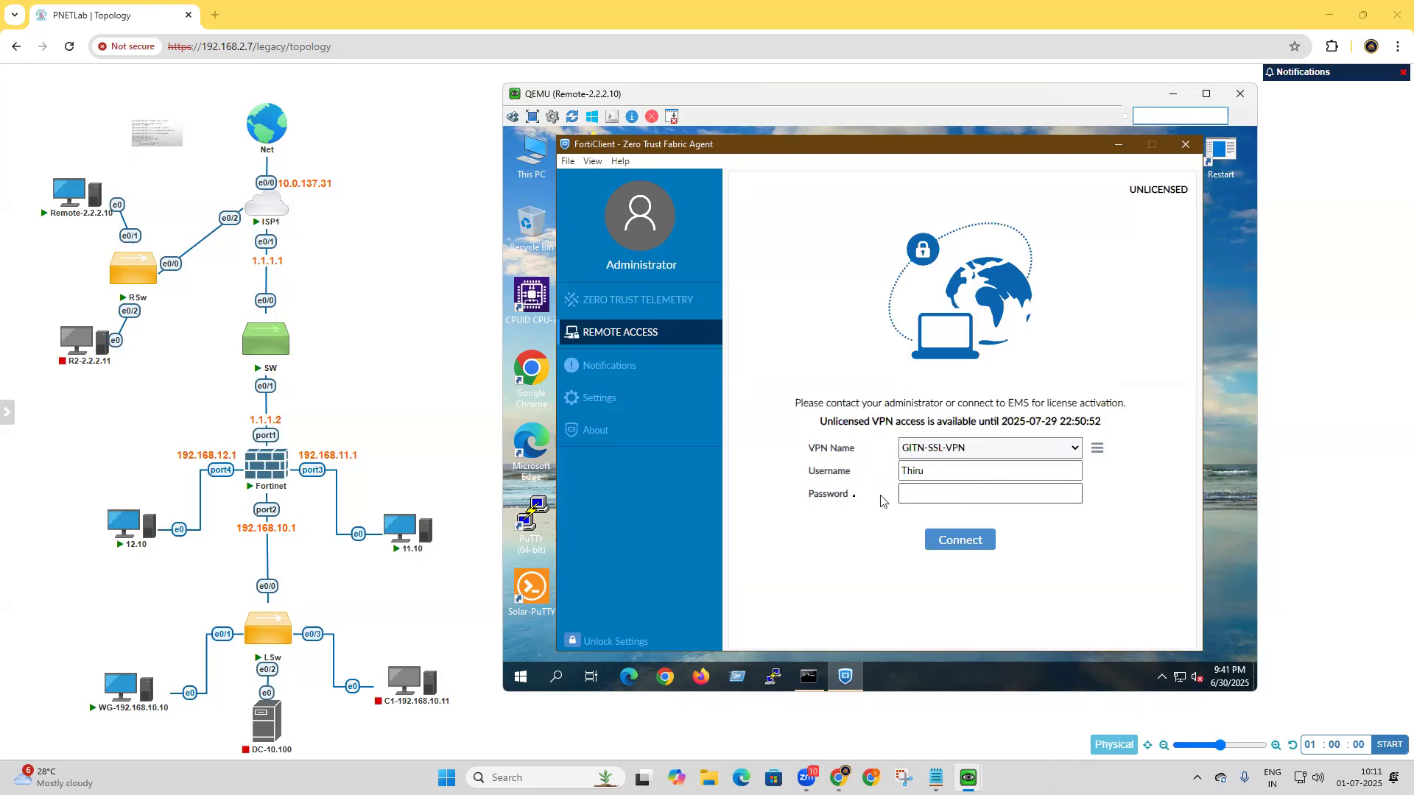
Enter the VPN user's password, connect to GITN-SSL-VPN, and accept the untrusted server certificate.
click(931, 492)
text(•••••)
click(1072, 494)
click(983, 549)
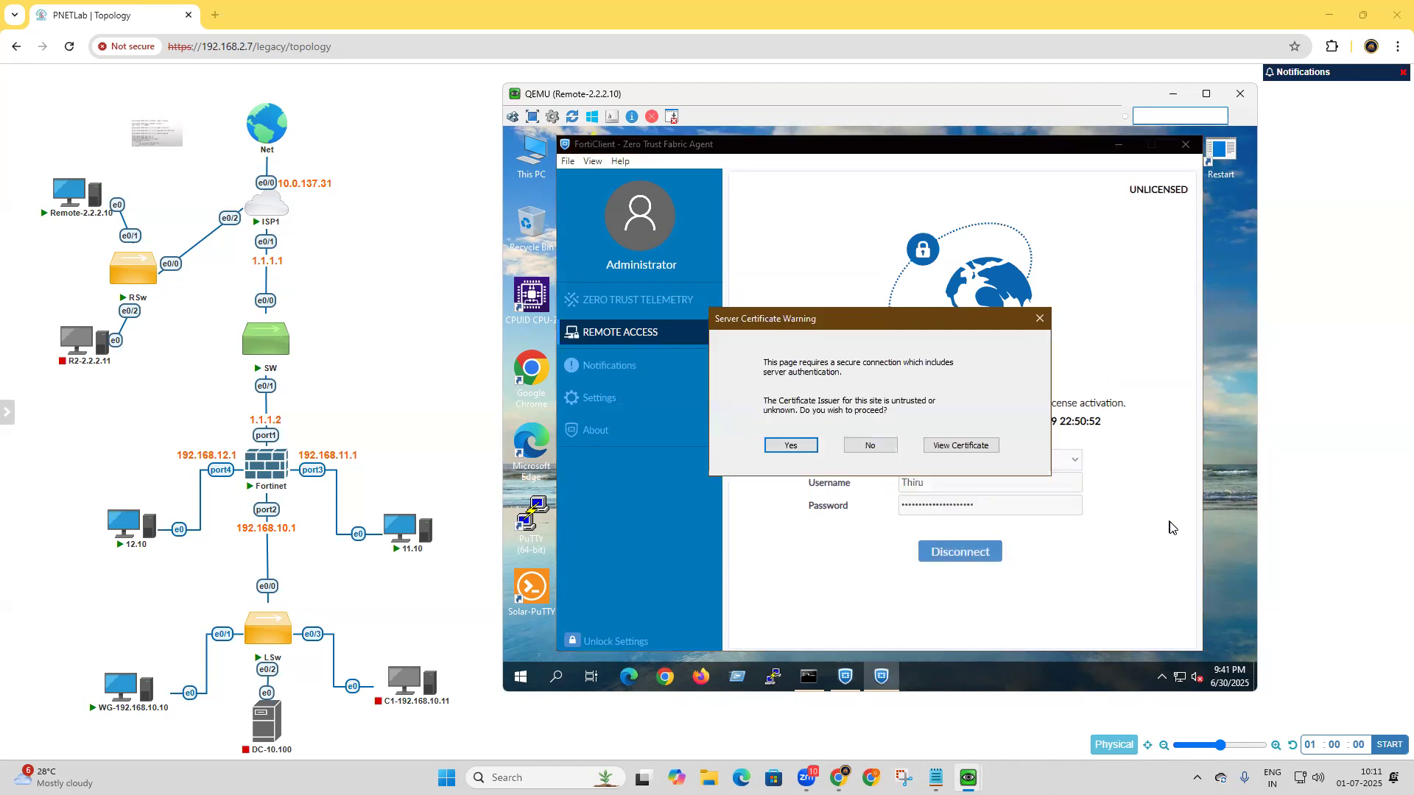
click(792, 446)
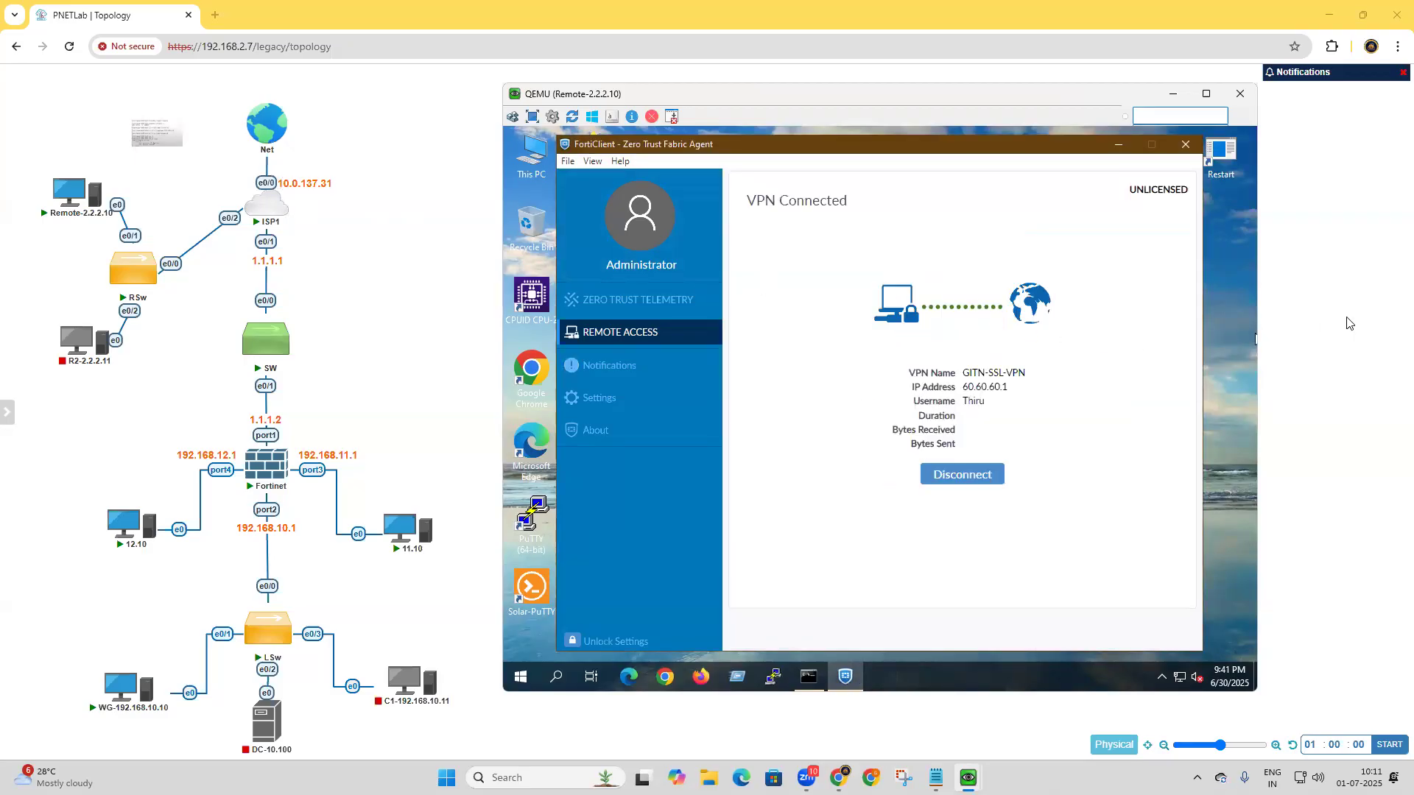
Reopen FortiClient to check the Remote Access connection status, and view the running ping to 192.168.10.10 in Command Prompt.
click(1162, 677)
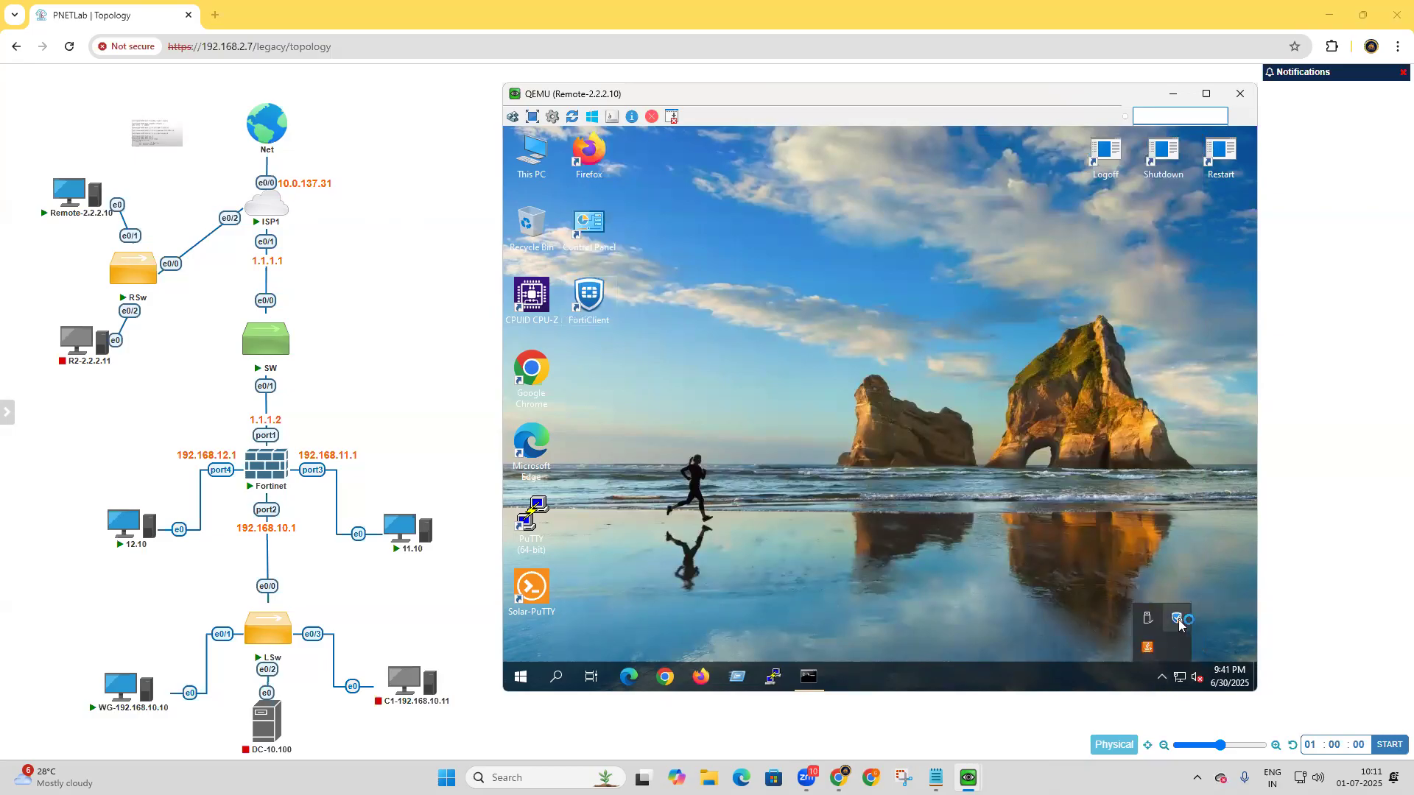
mouse_move(1179, 623)
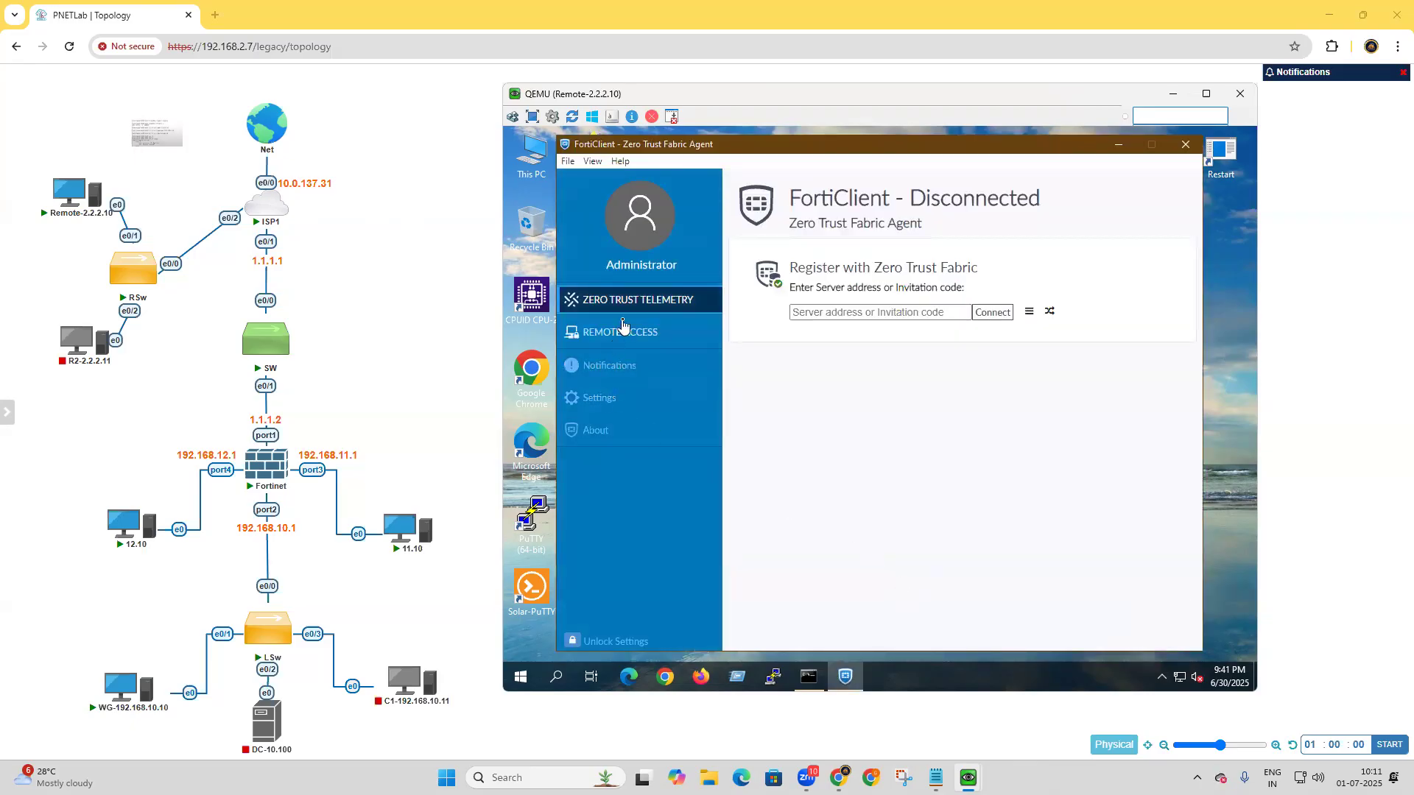
click(618, 333)
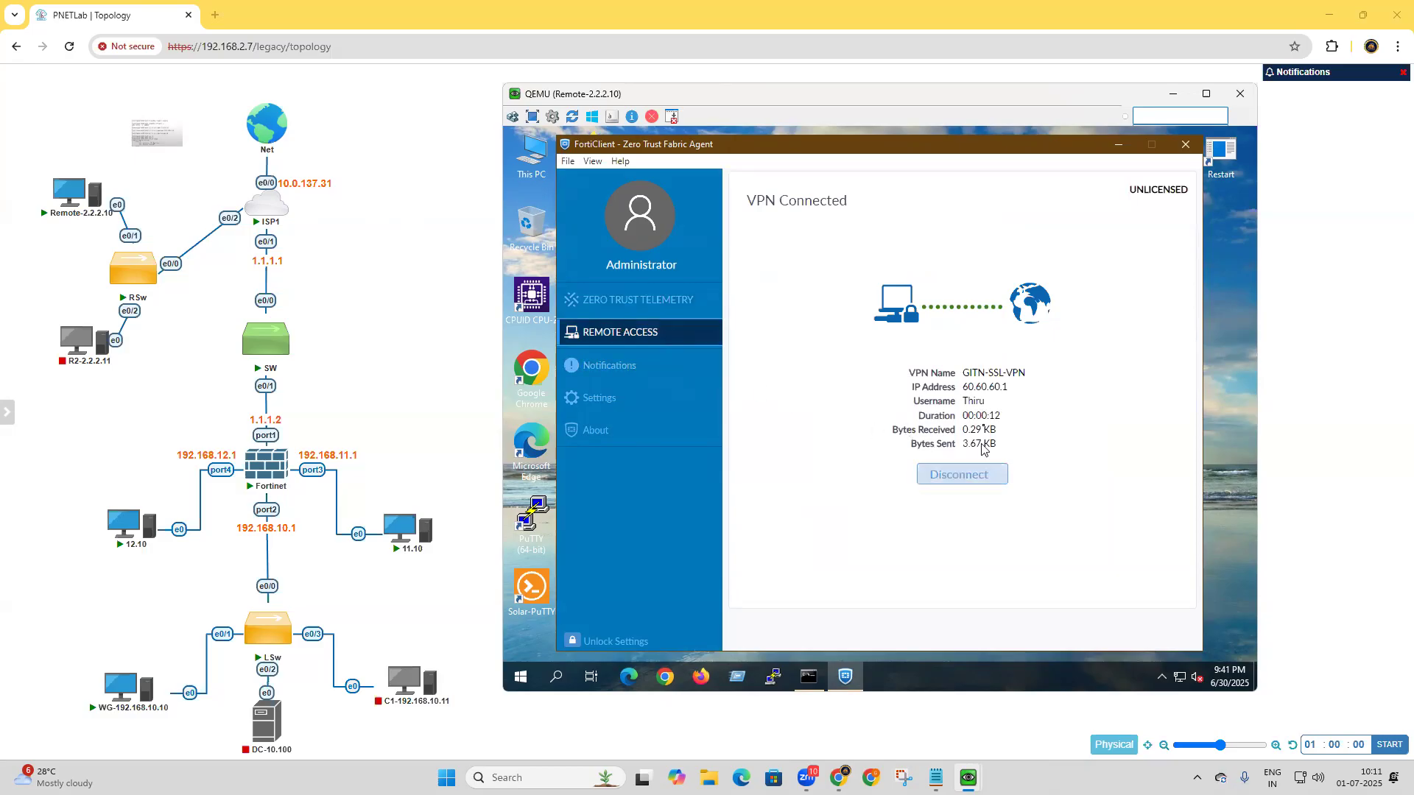
click(809, 676)
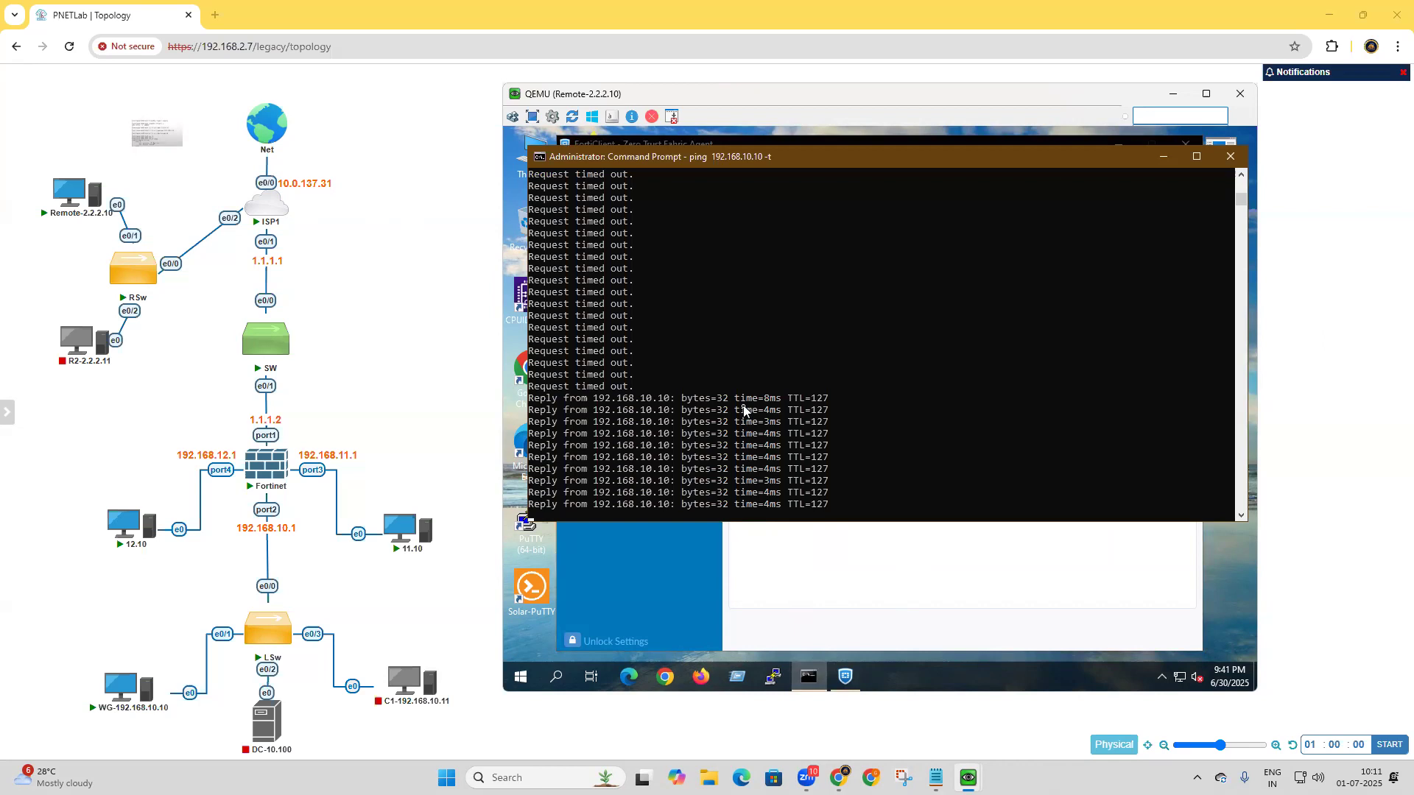